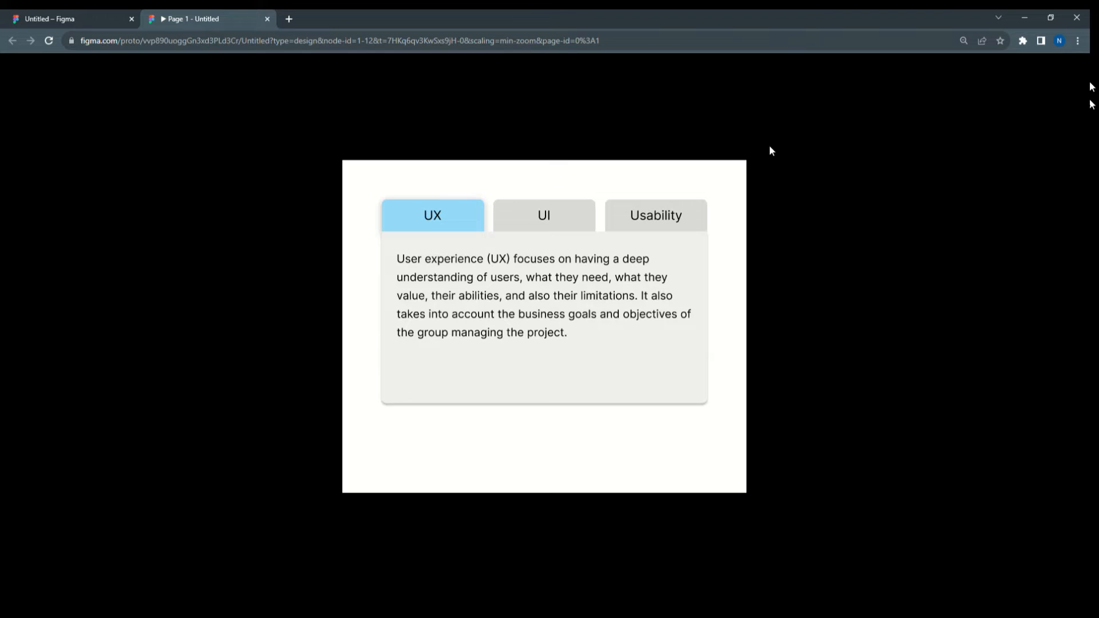
- In the design file, draw an empty frame about 820 × 652 to the right of the Tab Menu frame
left_click(80, 20)
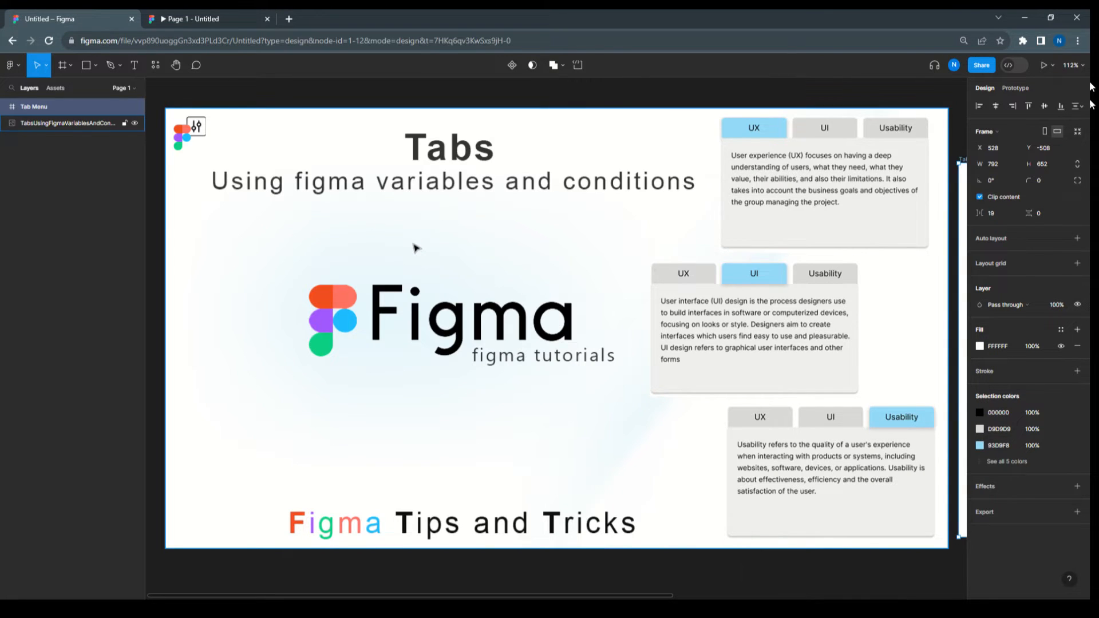
scroll(415, 247, "down", 5)
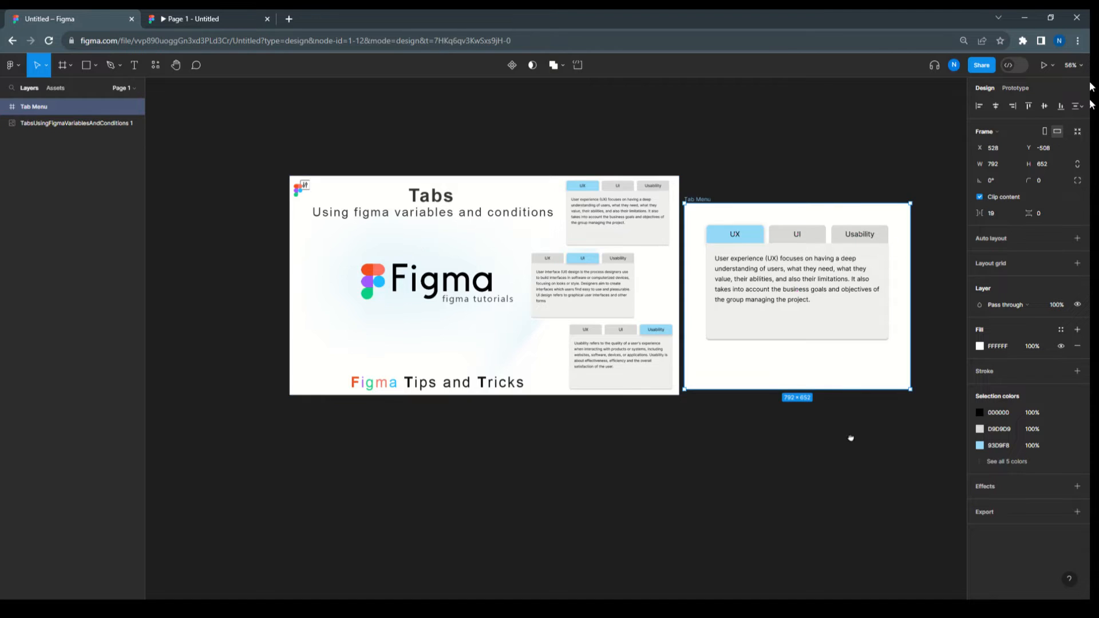
left_click_drag(851, 438, 462, 404)
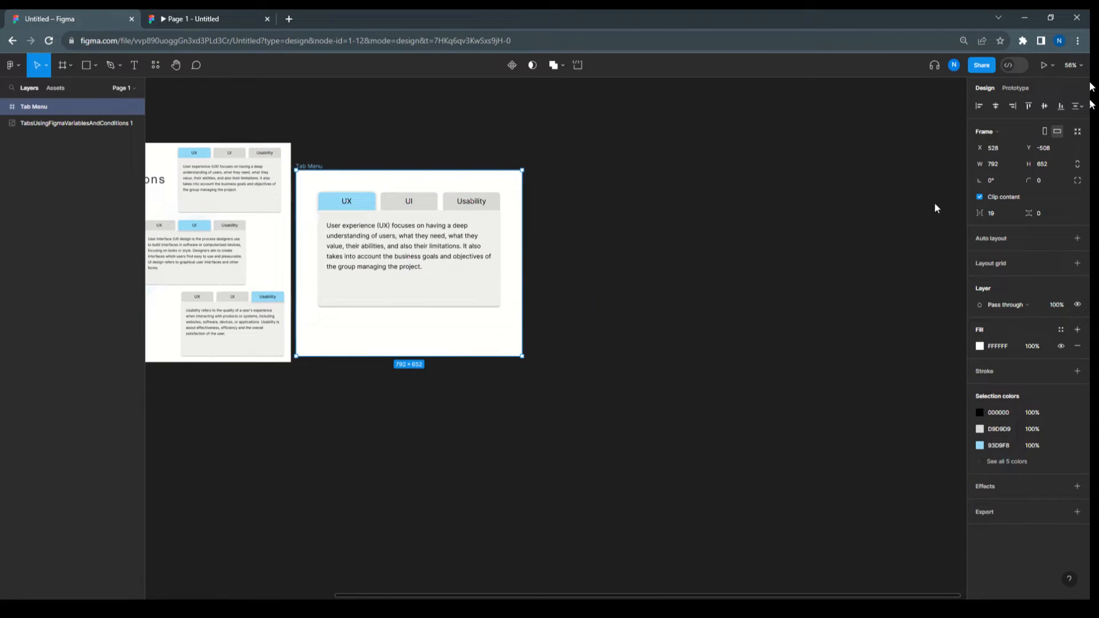
left_click(71, 66)
left_click(35, 86)
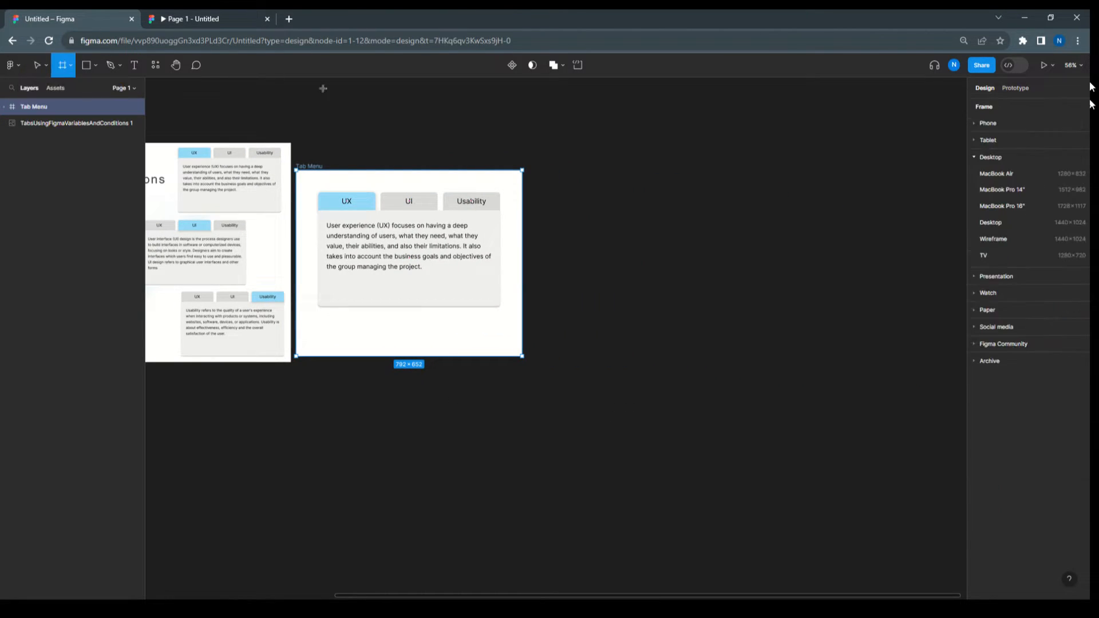
mouse_move(570, 170)
left_mouse_down()
mouse_move(623, 296)
mouse_move(767, 379)
mouse_move(793, 382)
mouse_move(805, 356)
left_mouse_up()
- Draw a rectangle near the new frame's upper-left corner and set its size to 200 × 63
left_click_drag(873, 235, 472, 171)
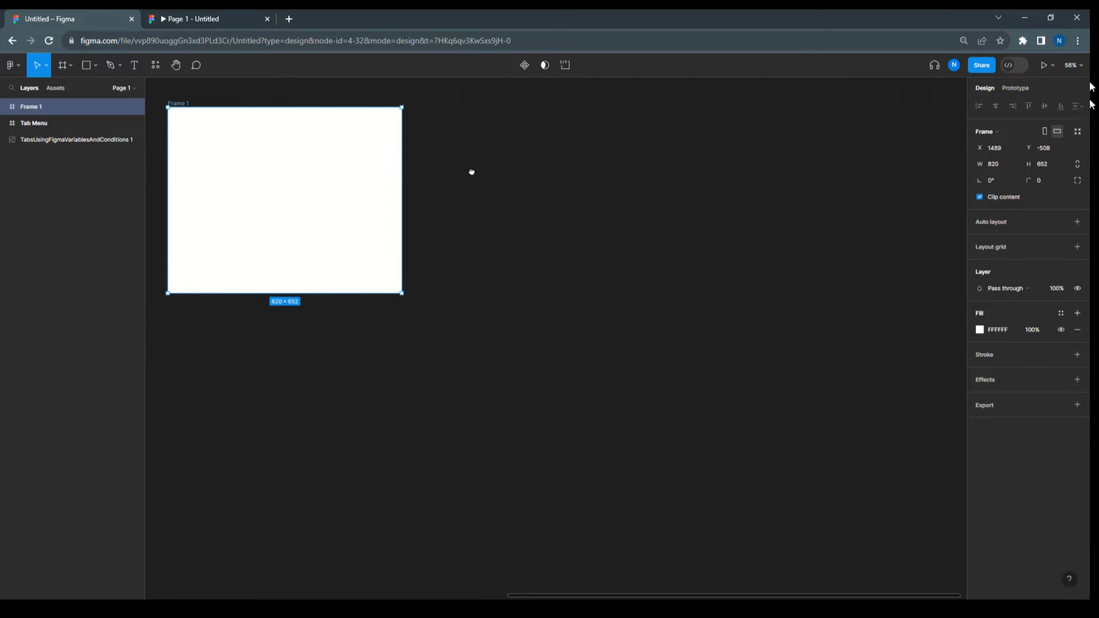
scroll(217, 117, "up", 2)
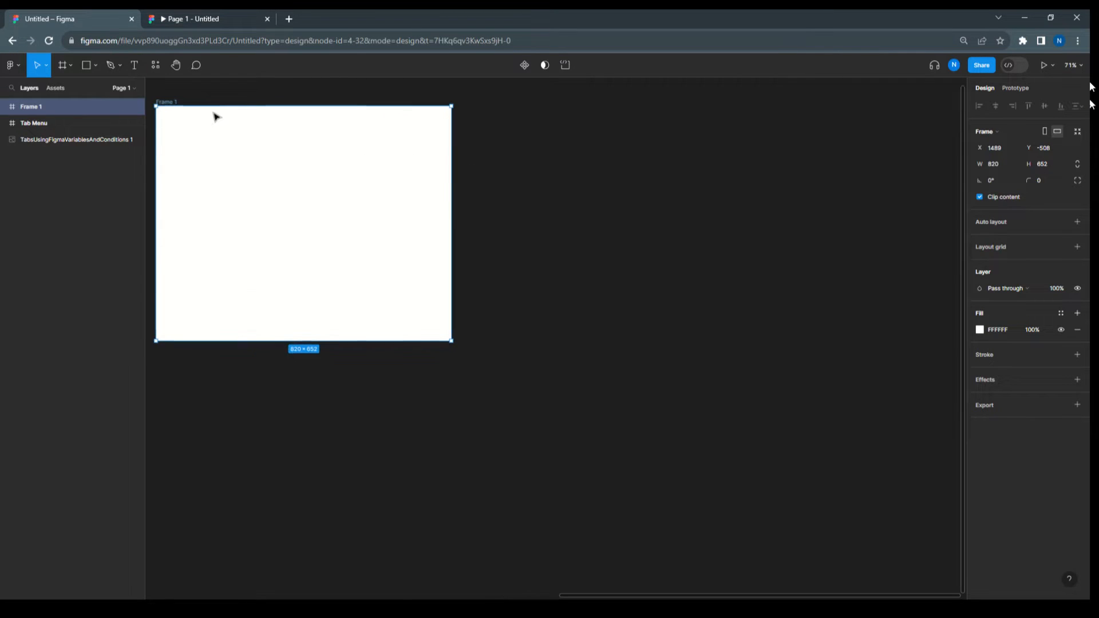
scroll(215, 116, "up", 2)
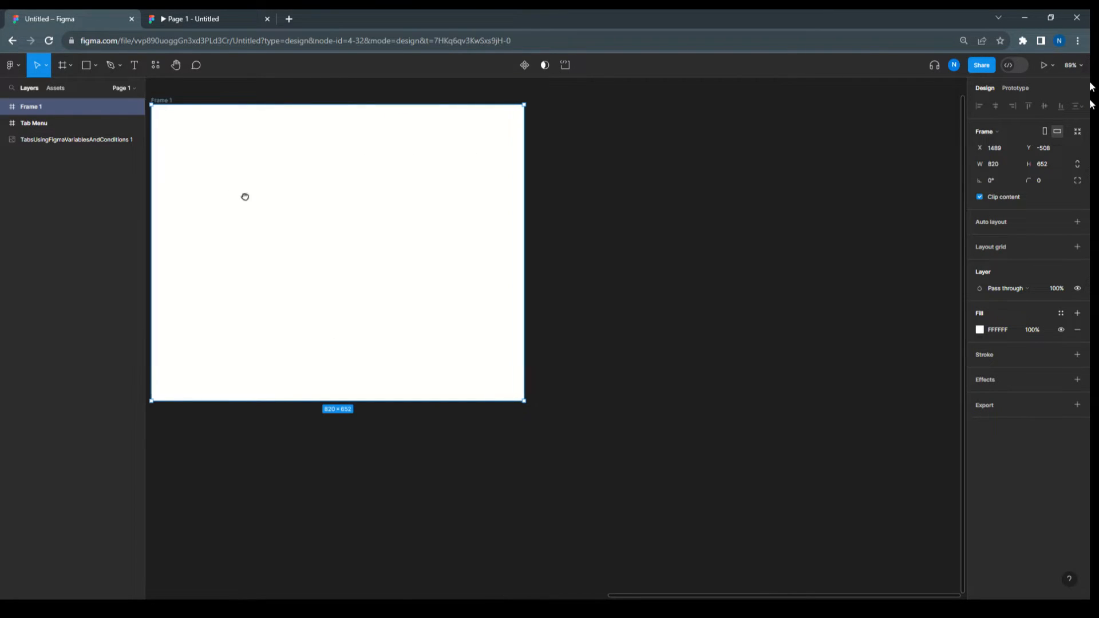
scroll(171, 89, "up", 2)
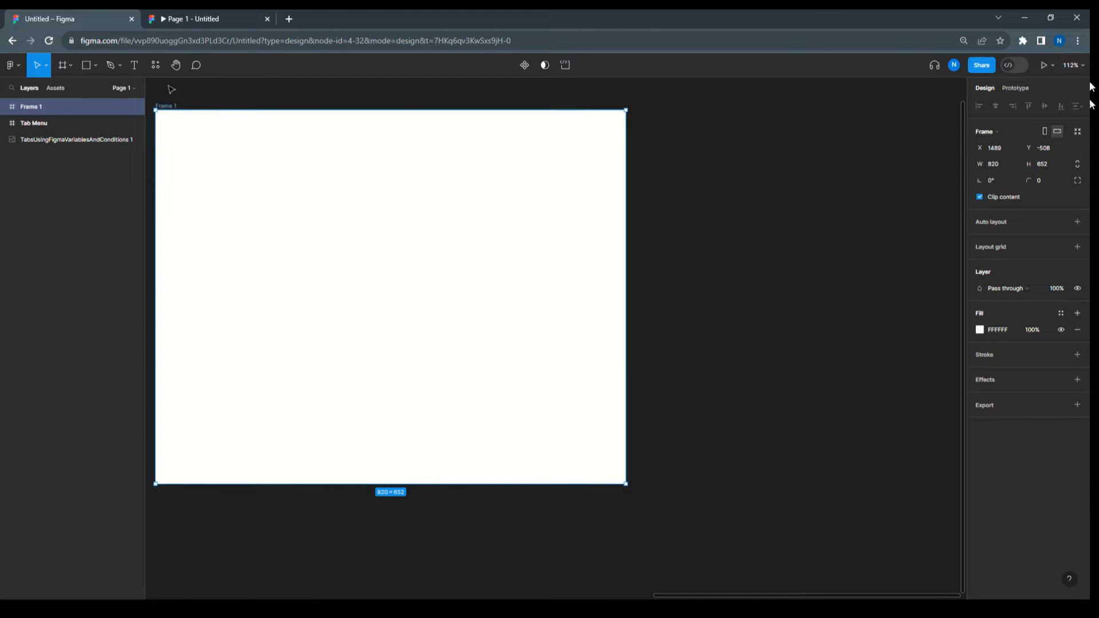
left_click(733, 145)
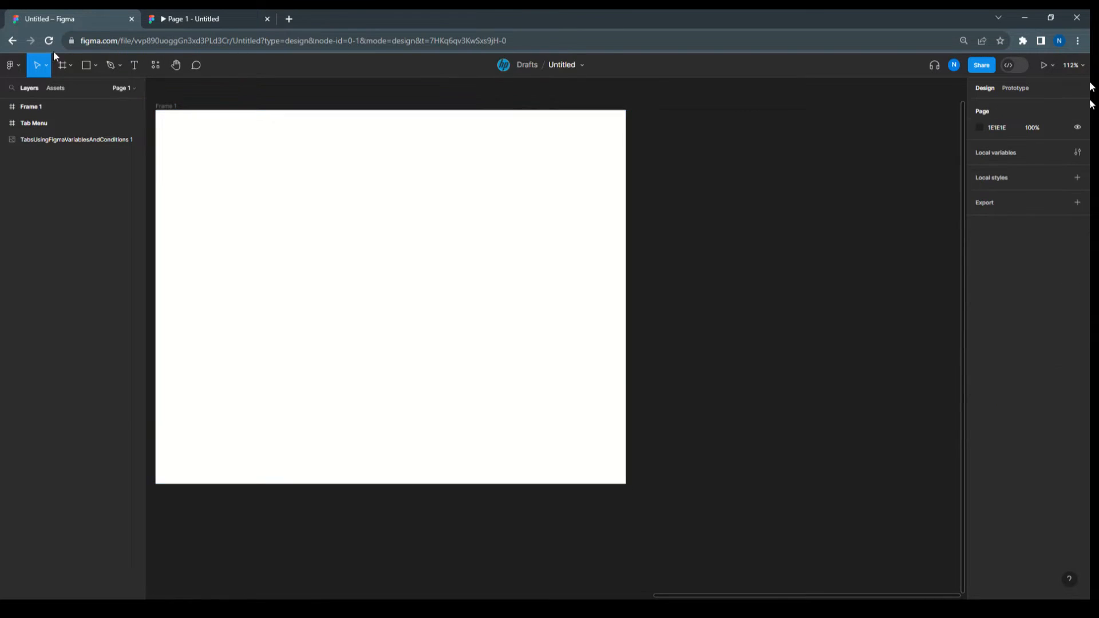
left_click(95, 65)
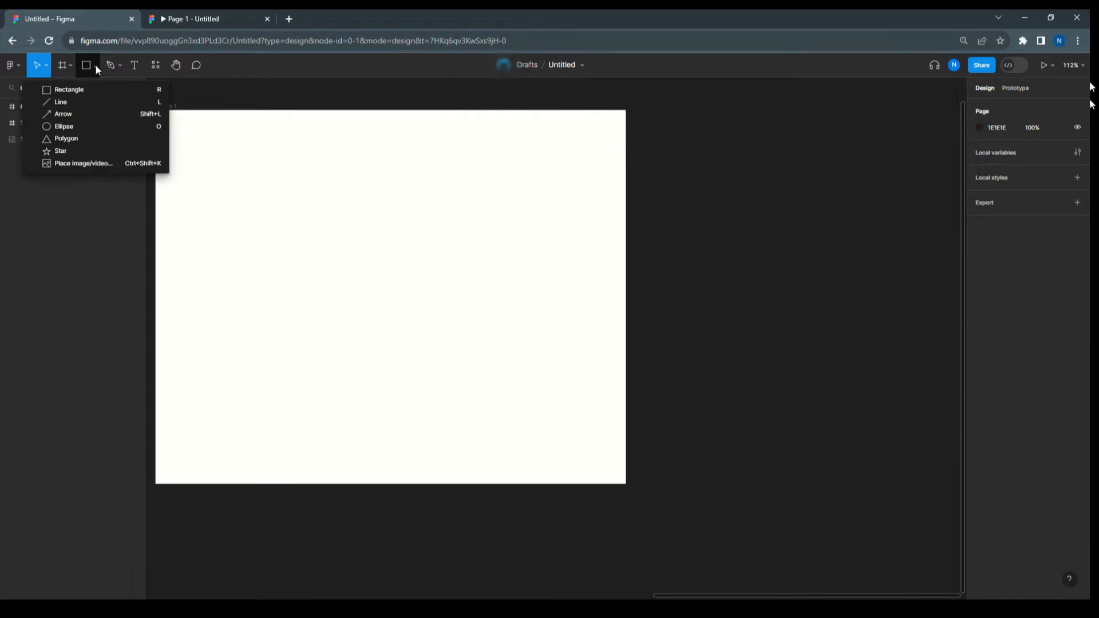
left_click(91, 89)
mouse_move(188, 132)
left_mouse_down()
mouse_move(304, 177)
mouse_move(341, 174)
left_mouse_up()
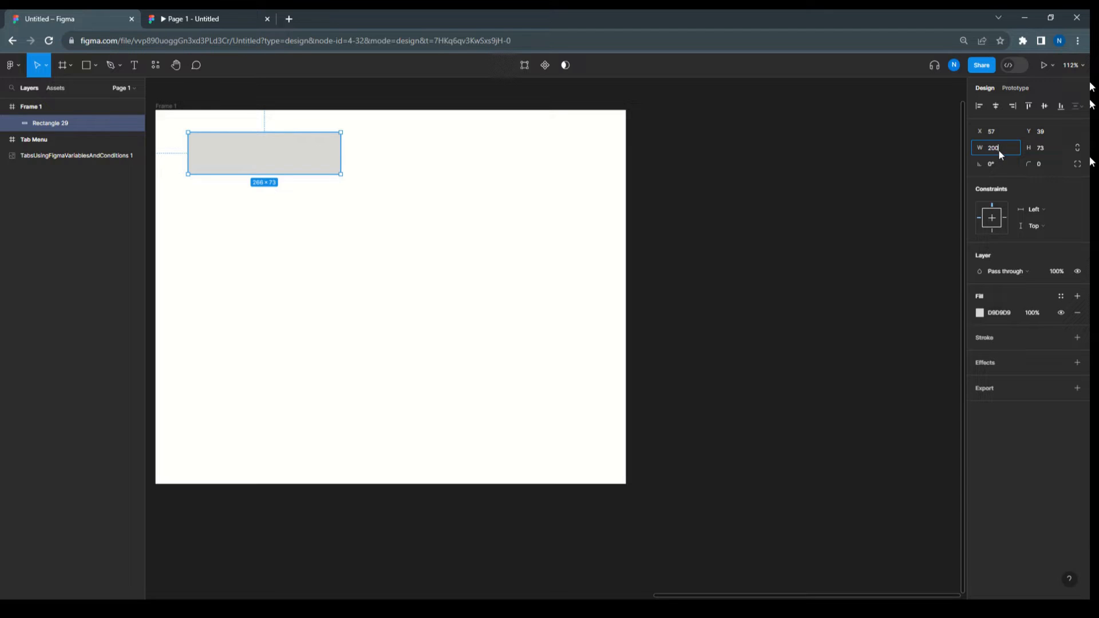
key("Tab")
type("63")
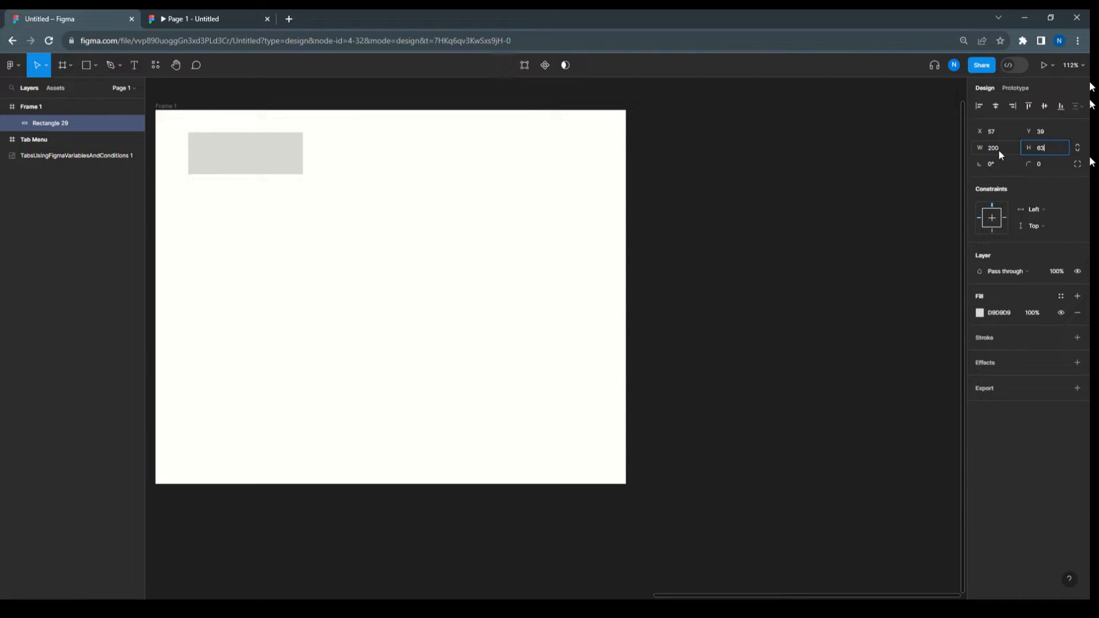
key("Return")
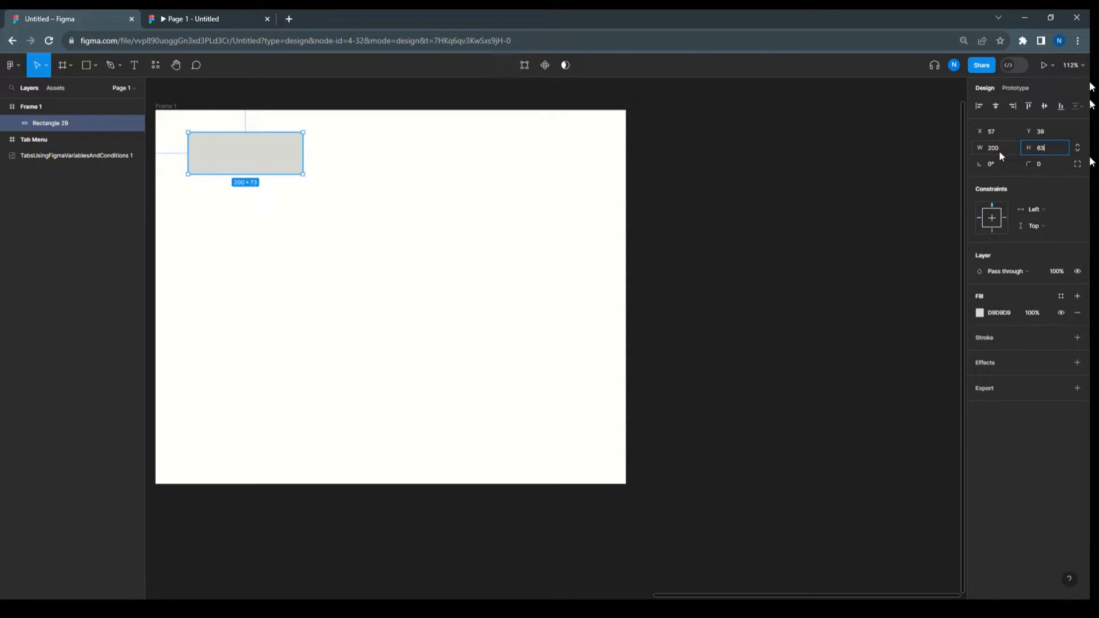
- Round only the two upper corners of the tab rectangle with a radius of 10
left_click(1077, 165)
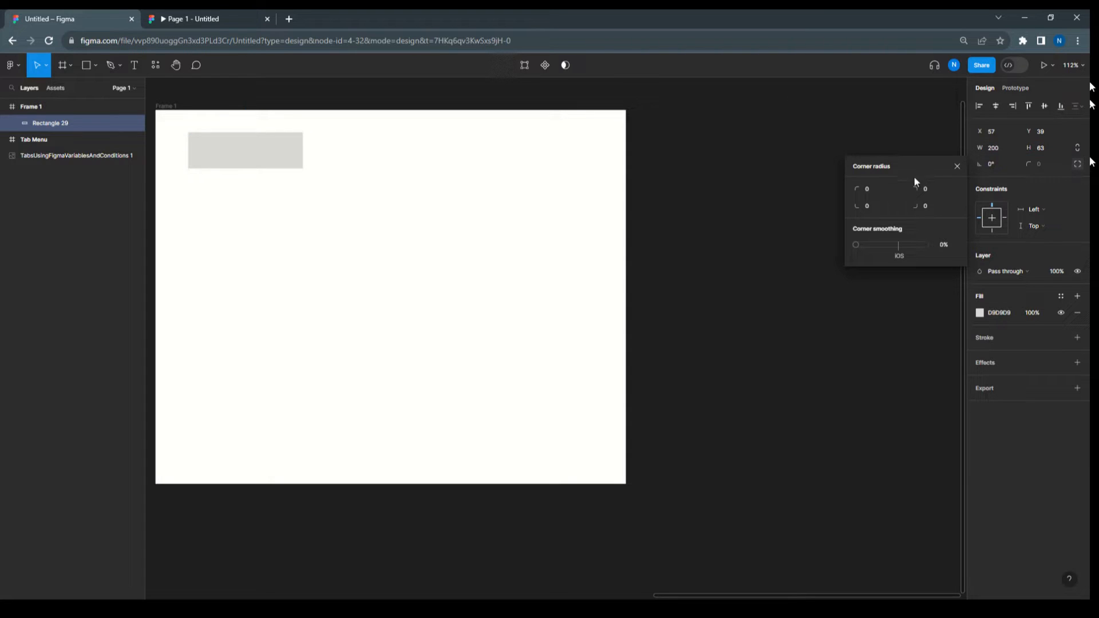
left_click(875, 187)
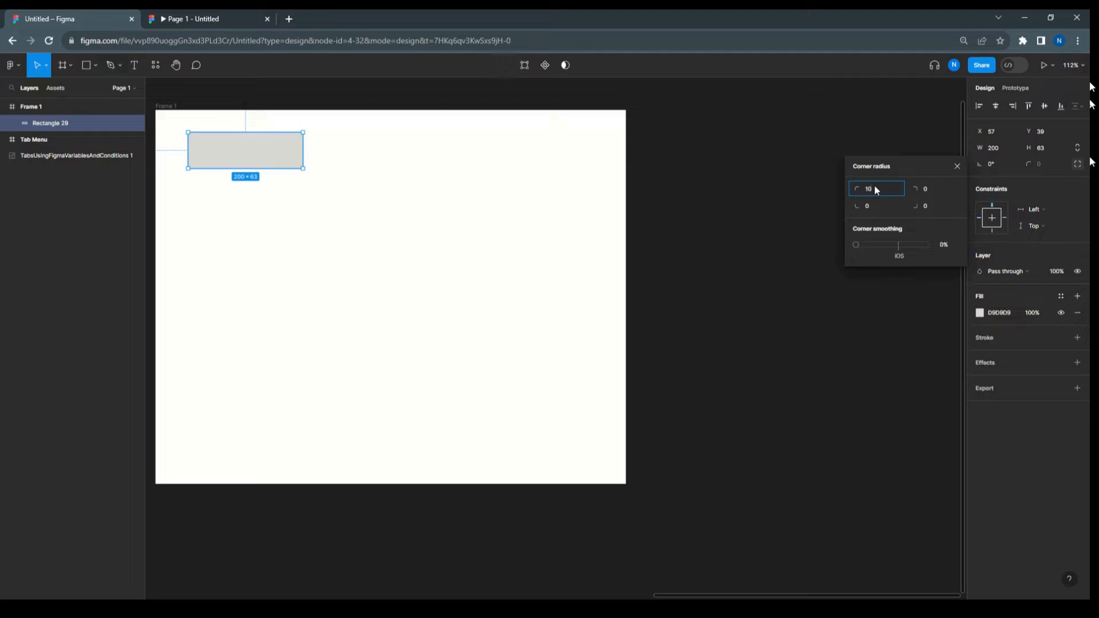
key("Tab")
type("10")
left_click(746, 167)
- Add the text label "Tab 1" on the tab rectangle
left_click(284, 150)
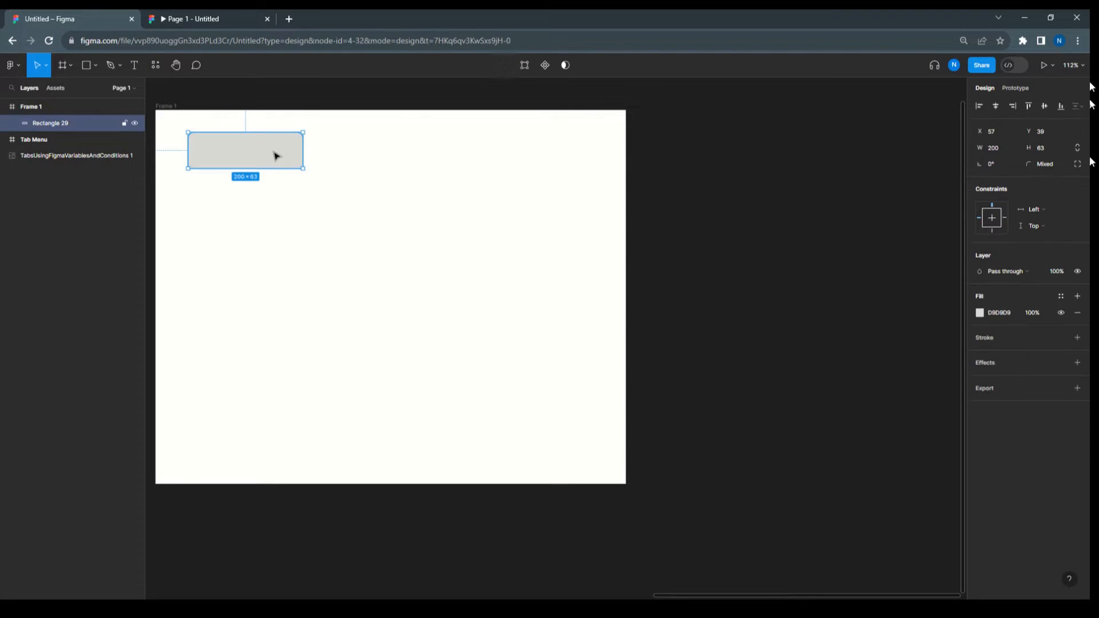
left_click(138, 68)
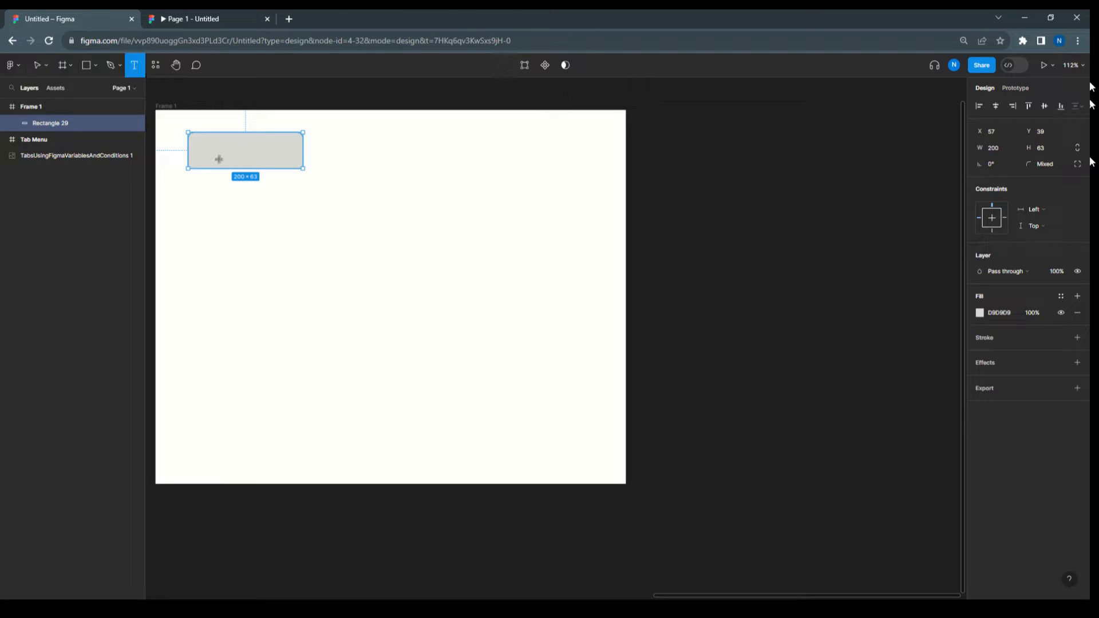
left_click(222, 154)
type("Tab")
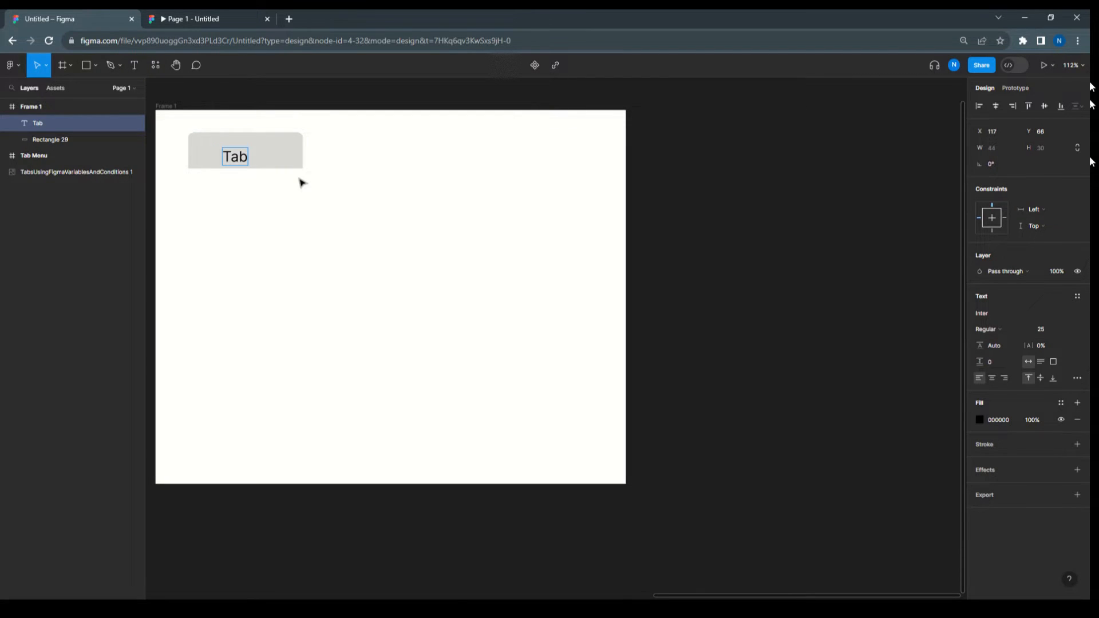
type(" 1")
key("Escape")
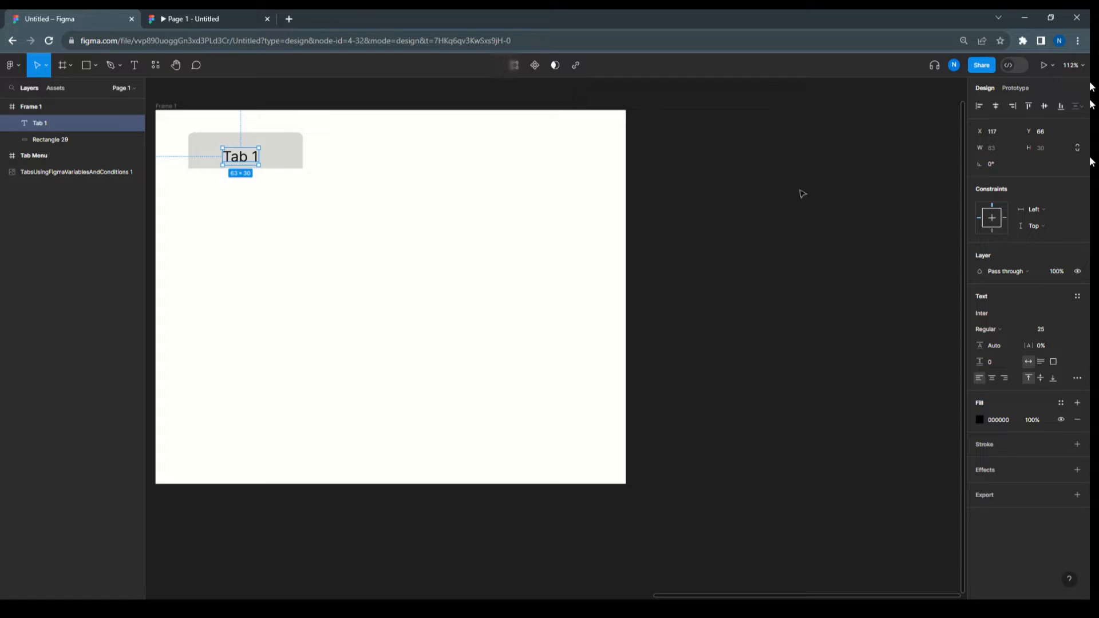
- Center the Tab 1 label horizontally and vertically on its rectangle
left_click(291, 165)
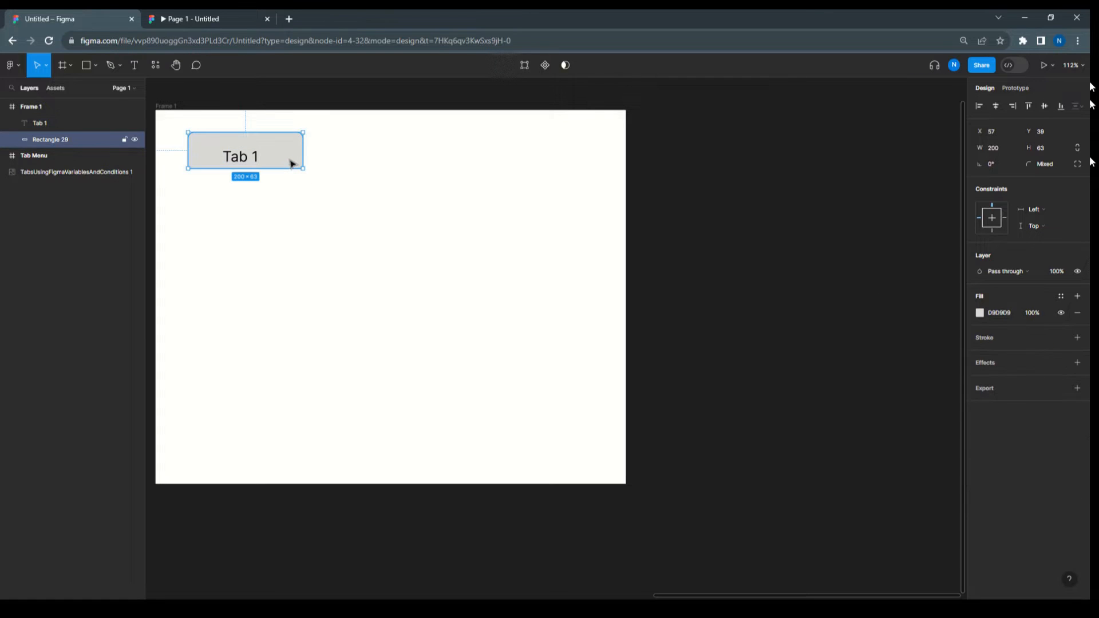
left_click(249, 162, "shift")
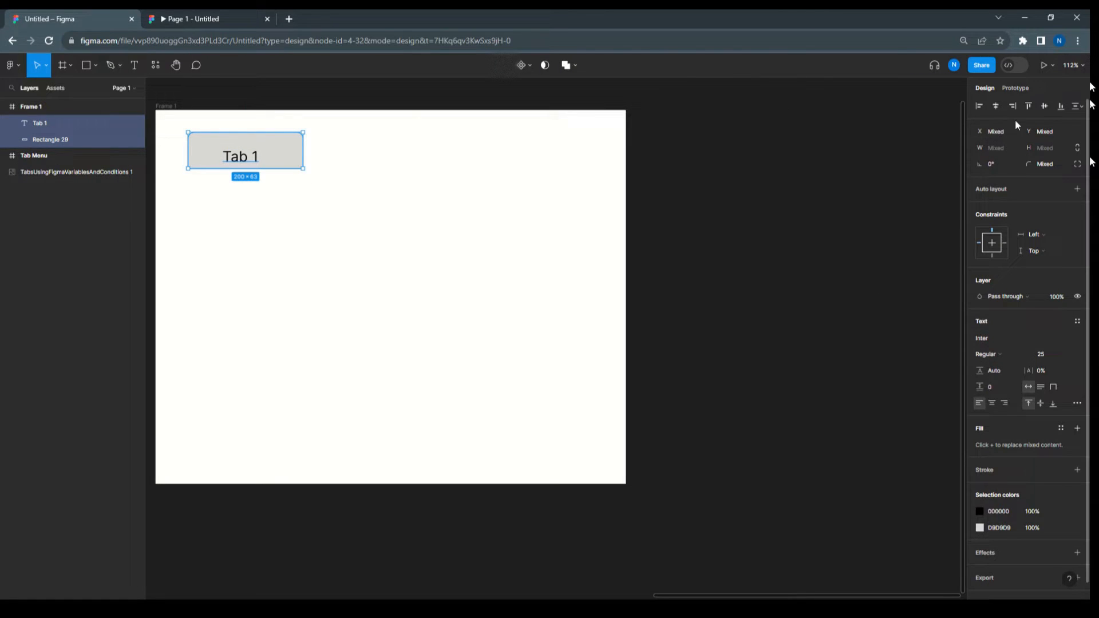
left_click(999, 108)
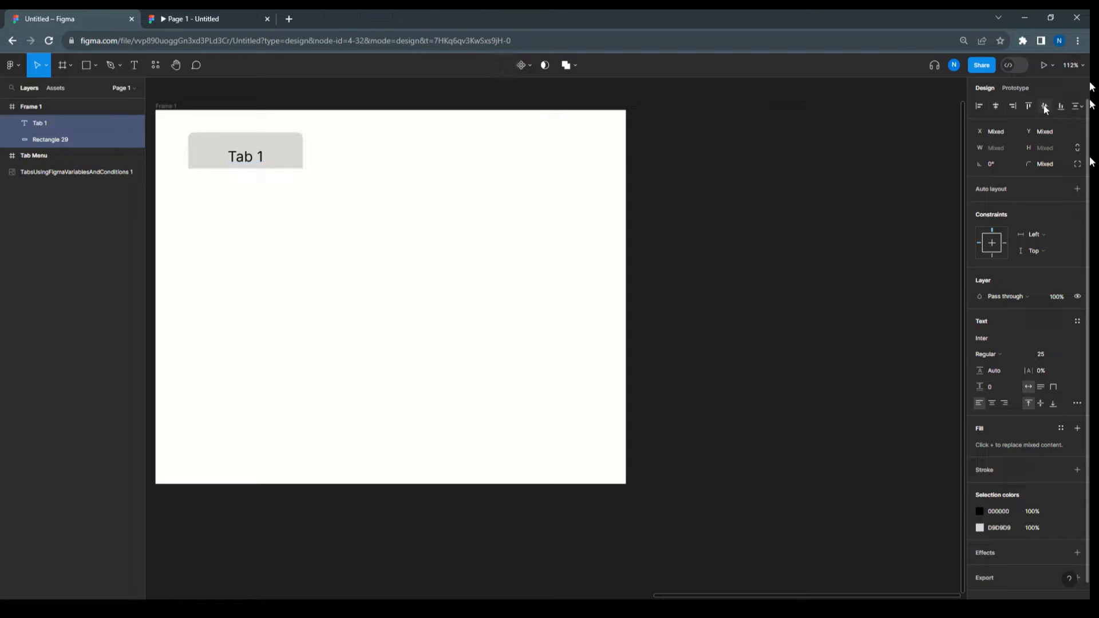
left_click(1045, 107)
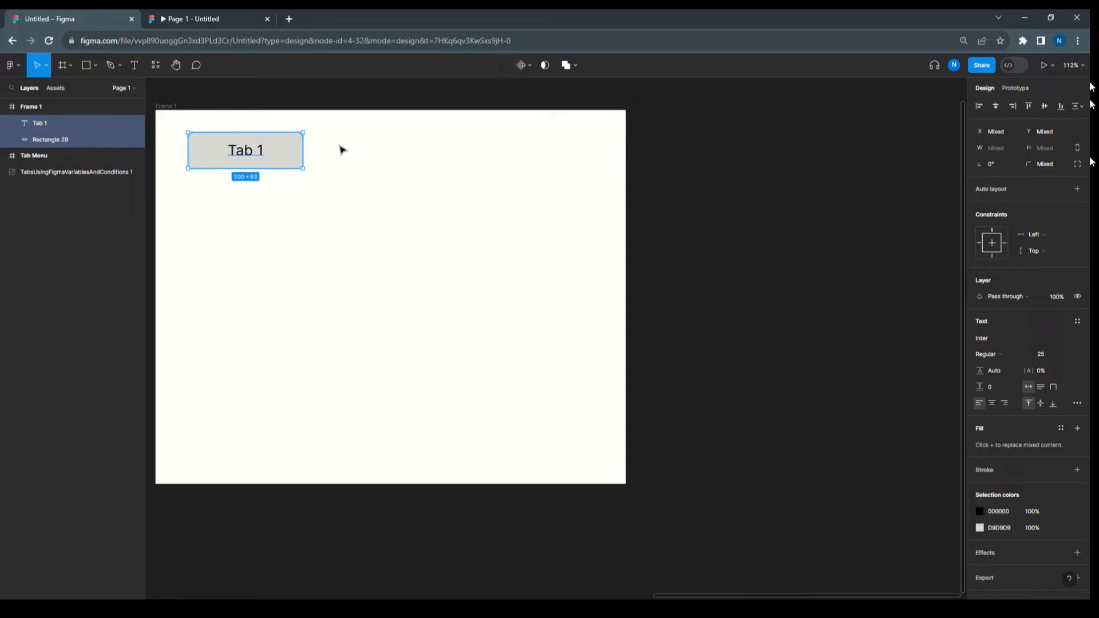
- Duplicate the tab rectangle in place as a layer named Active1 and fill it with light blue 93D9F8
left_click(291, 153)
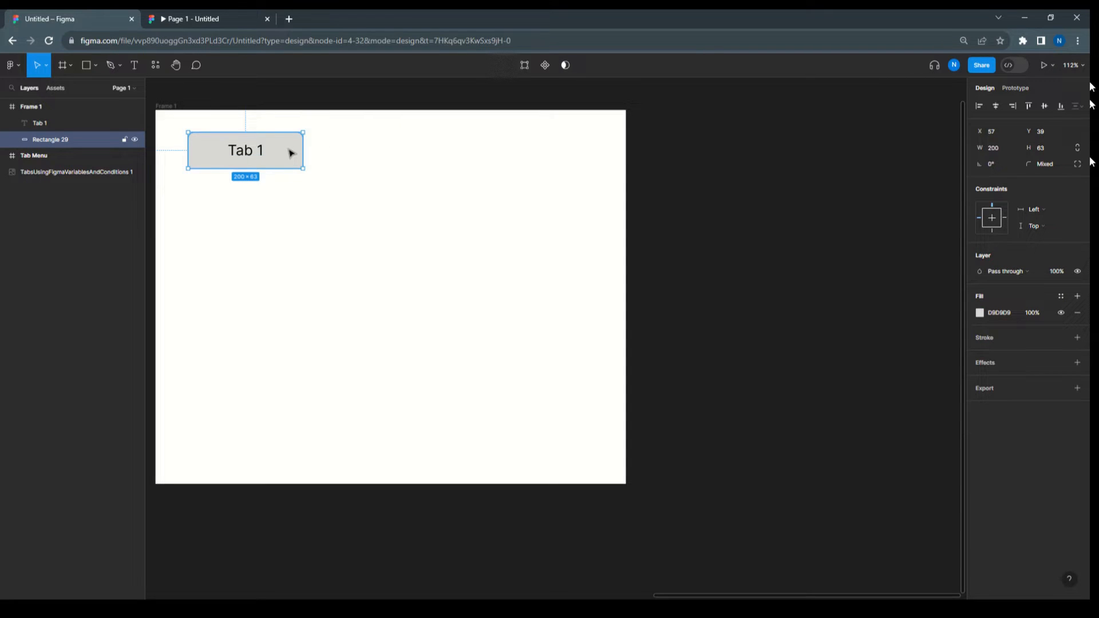
left_click_drag(290, 152, 290, 153)
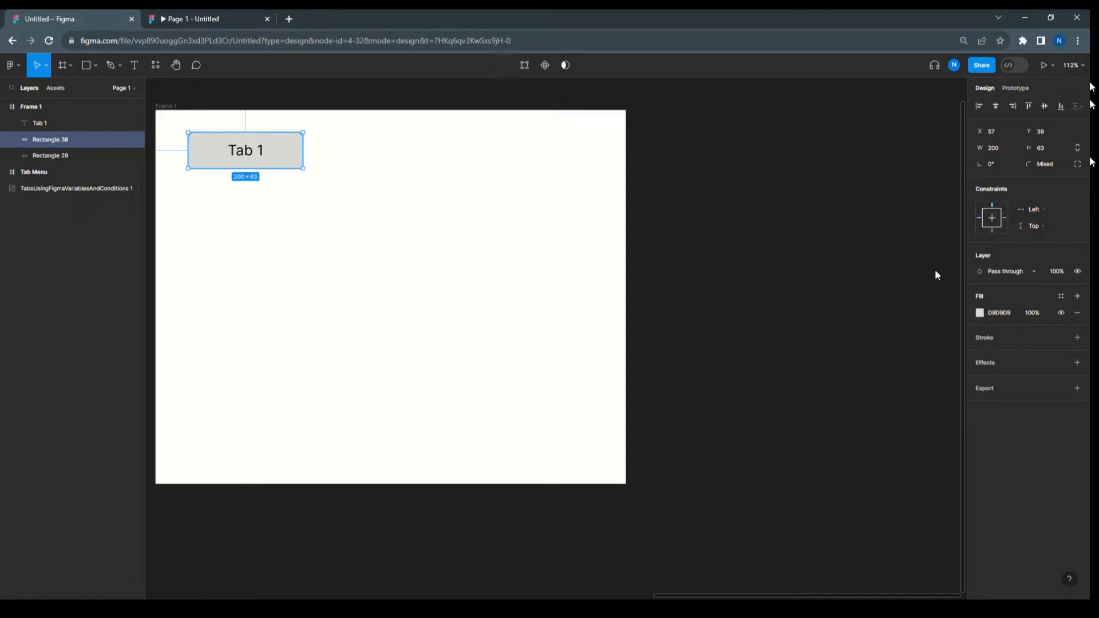
double_click(54, 141)
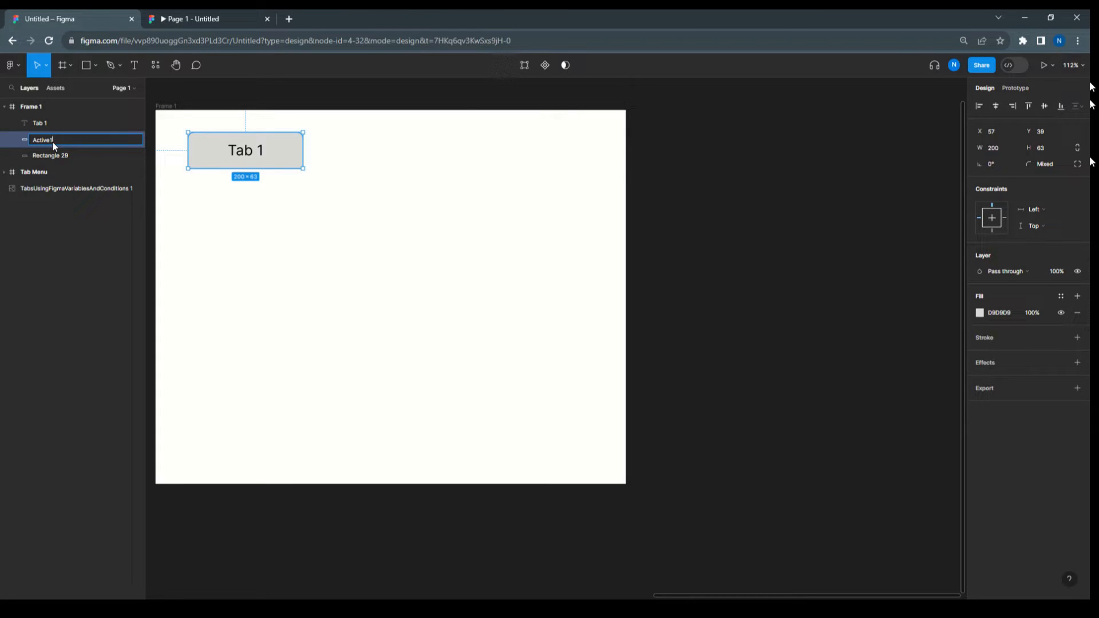
left_click(980, 313)
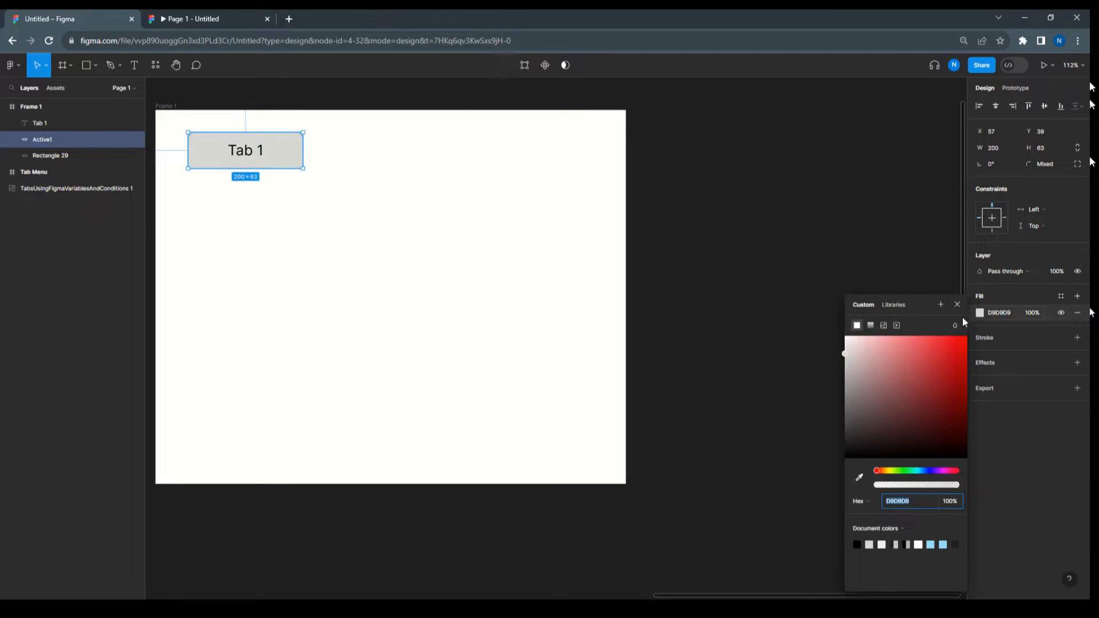
left_click(943, 544)
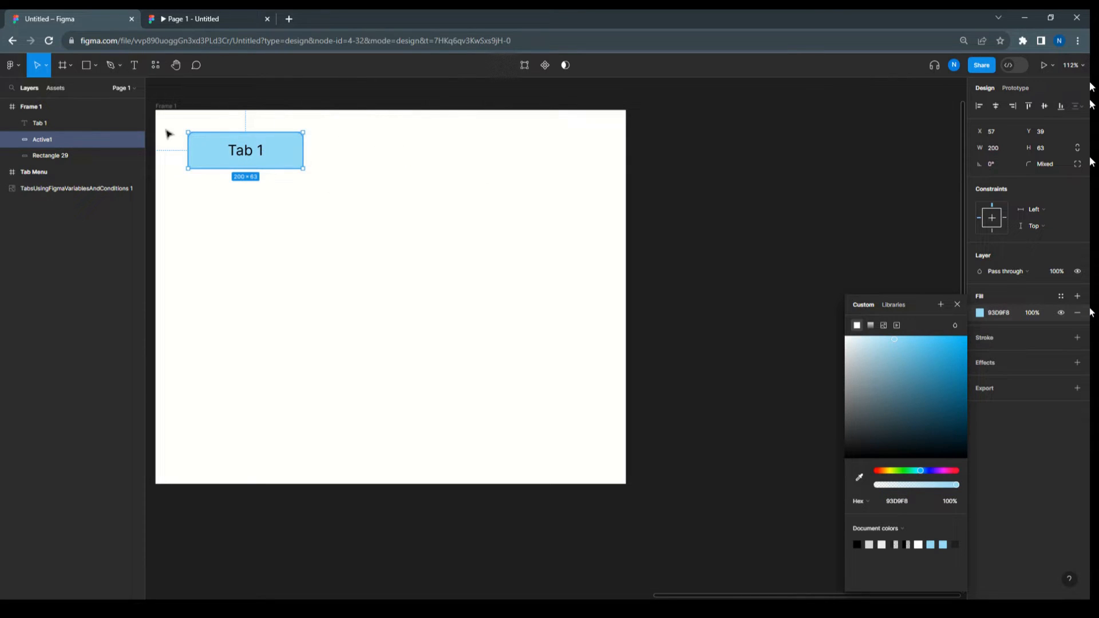
- Duplicate the label and both rectangles of Tab 1 to its right, leaving a 20 px gap between the tabs
left_click_drag(175, 125, 390, 160)
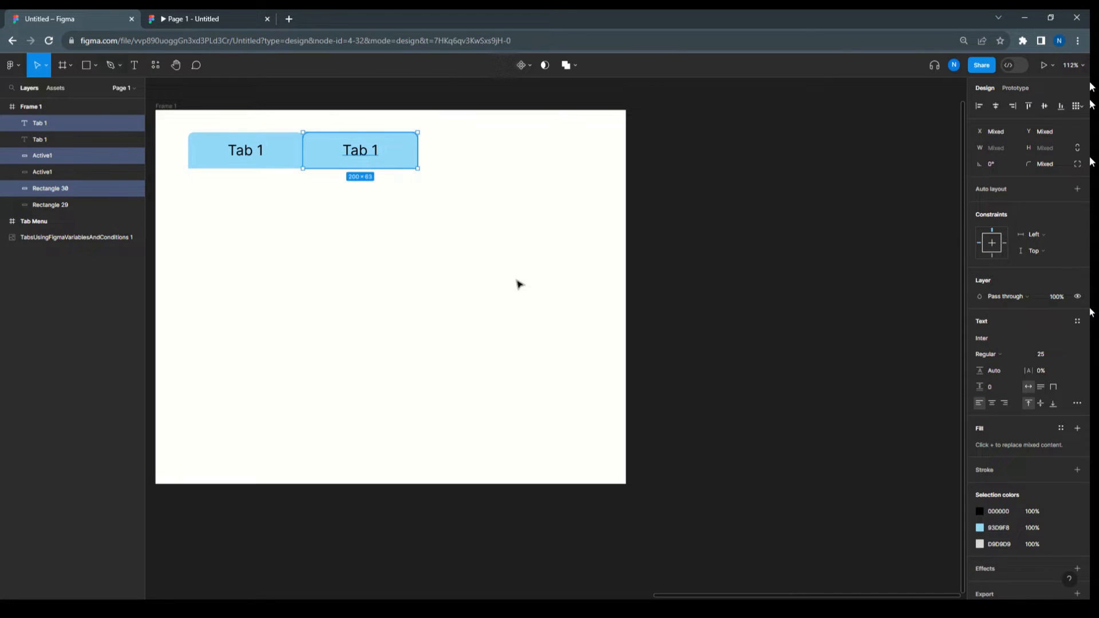
key("shift+Right")
key("shift+Right")
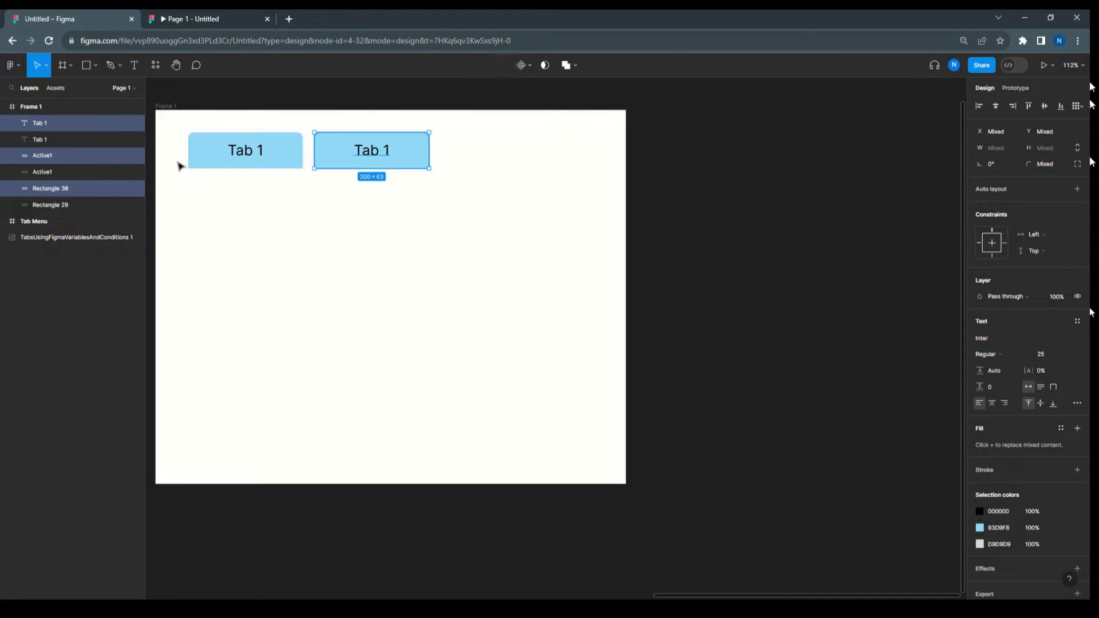
- Group the original tab's label and two rectangles and name the group Tab1
left_click_drag(184, 127, 315, 187)
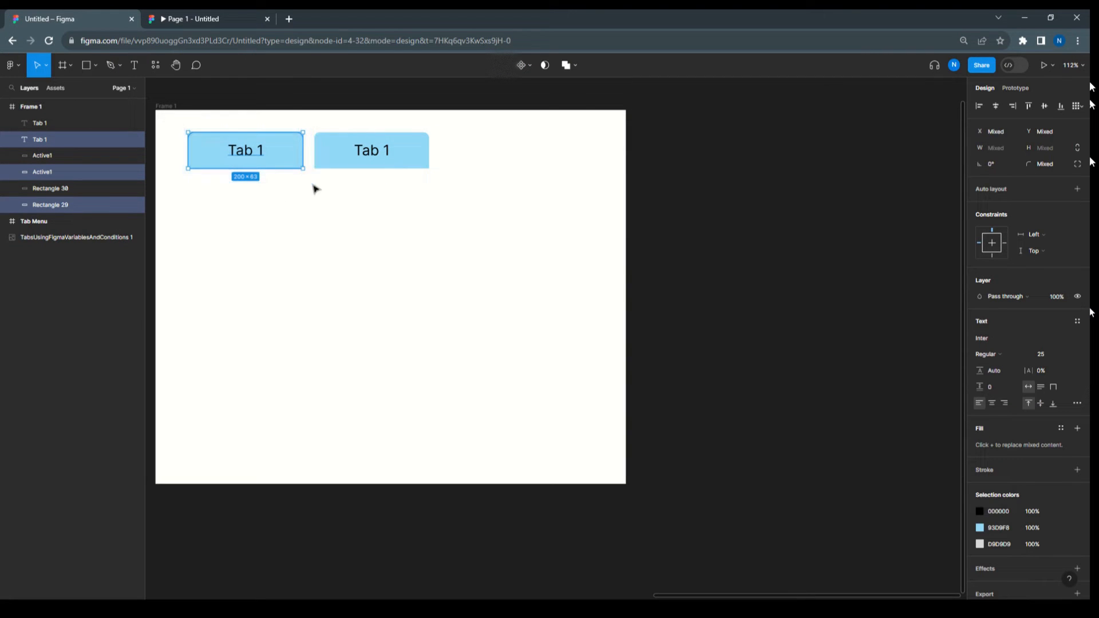
key("ctrl+g")
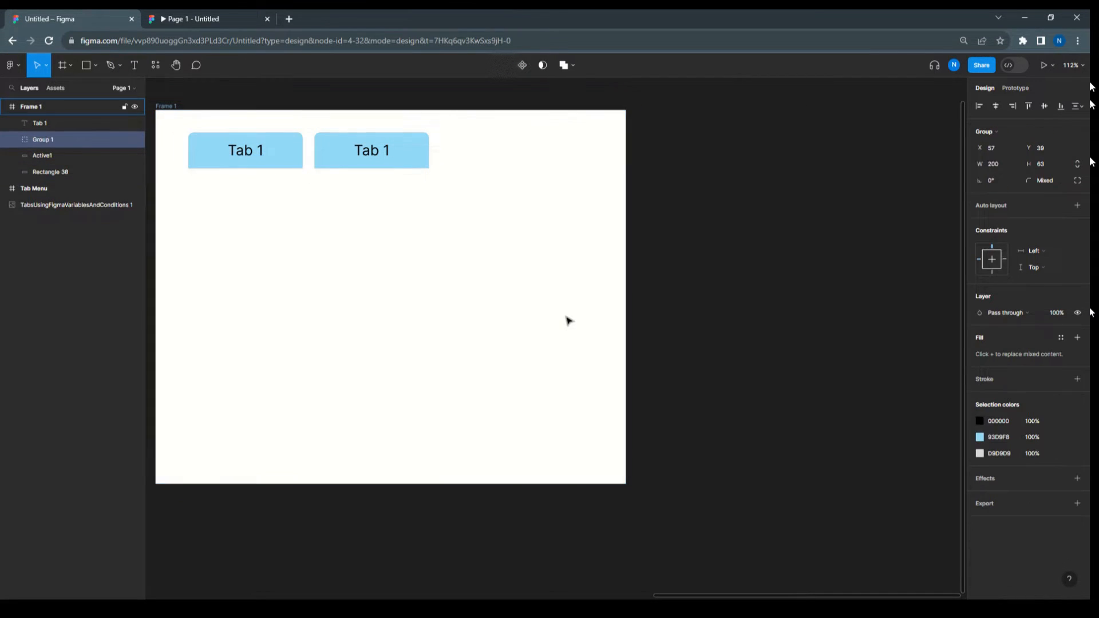
double_click(47, 137)
type("Tab1")
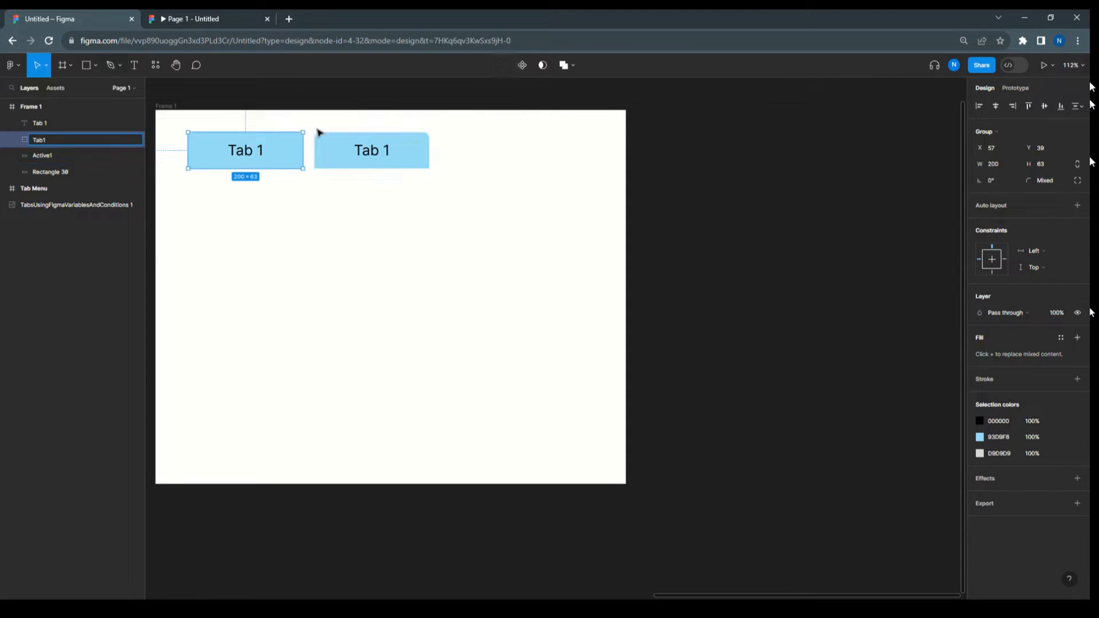
- Change the duplicated tab's label text to "Tab 2"
double_click(387, 151)
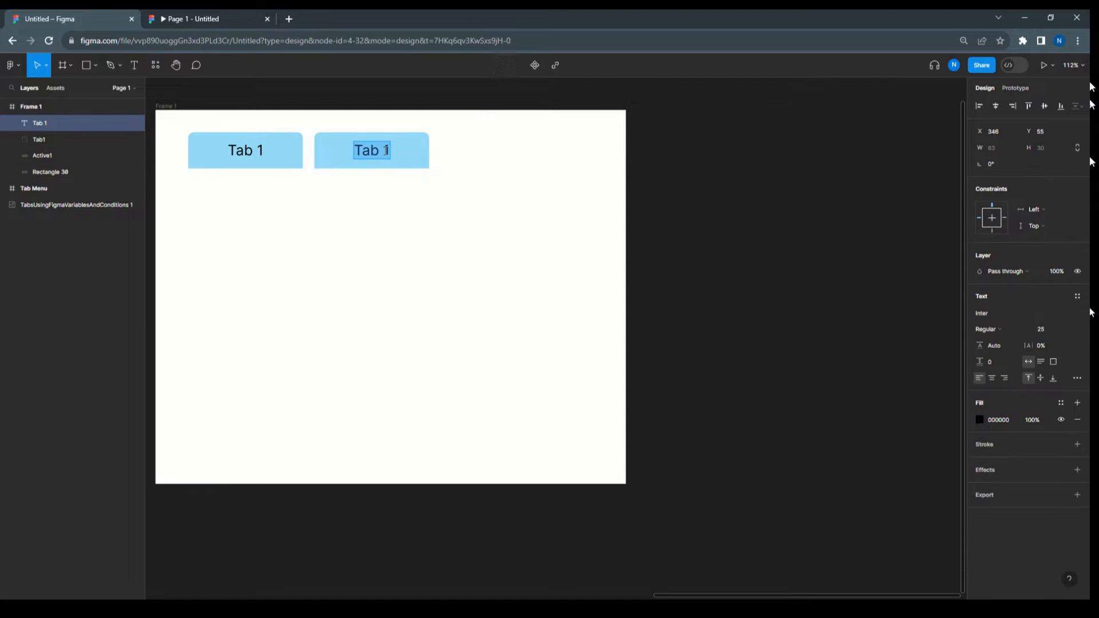
type("2")
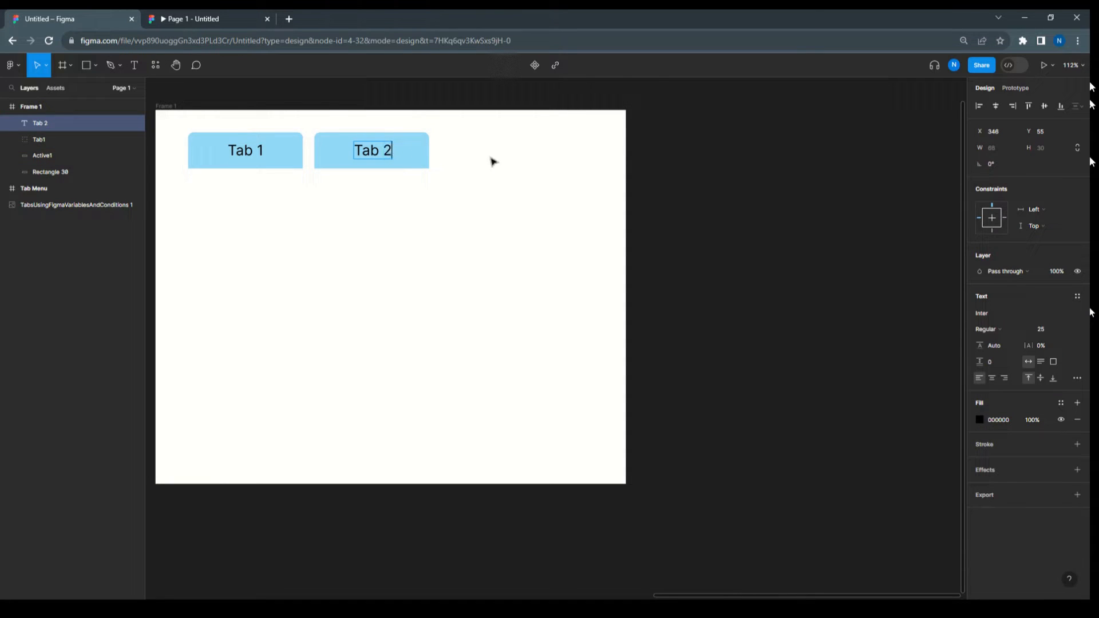
- Group the second tab's label and two rectangles and name the group Tab2
key("Escape")
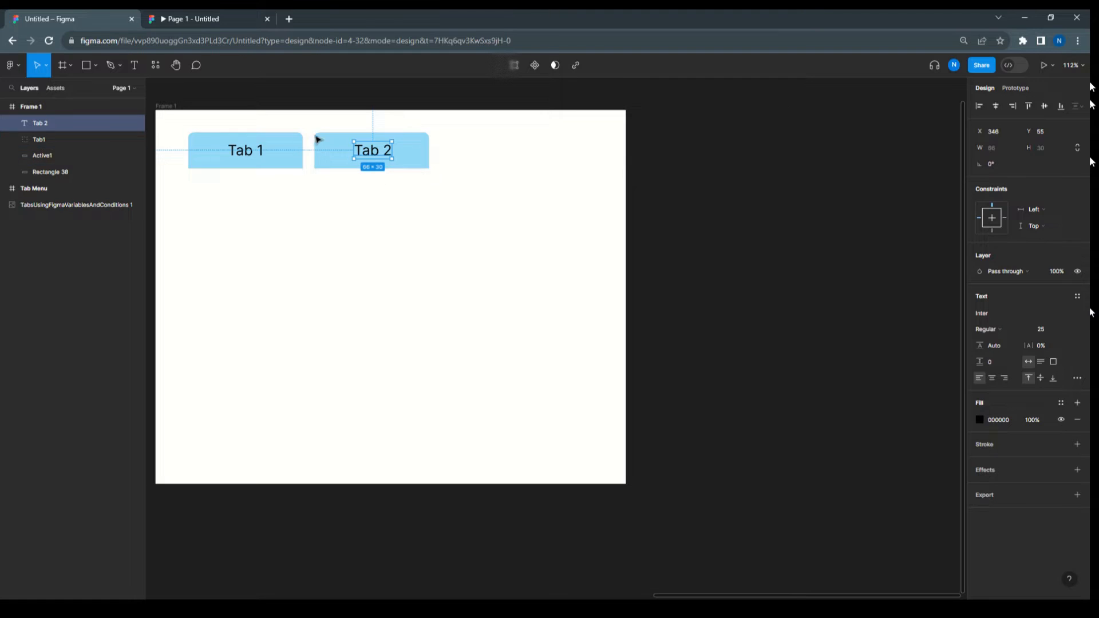
key("Escape")
left_click_drag(311, 125, 450, 180)
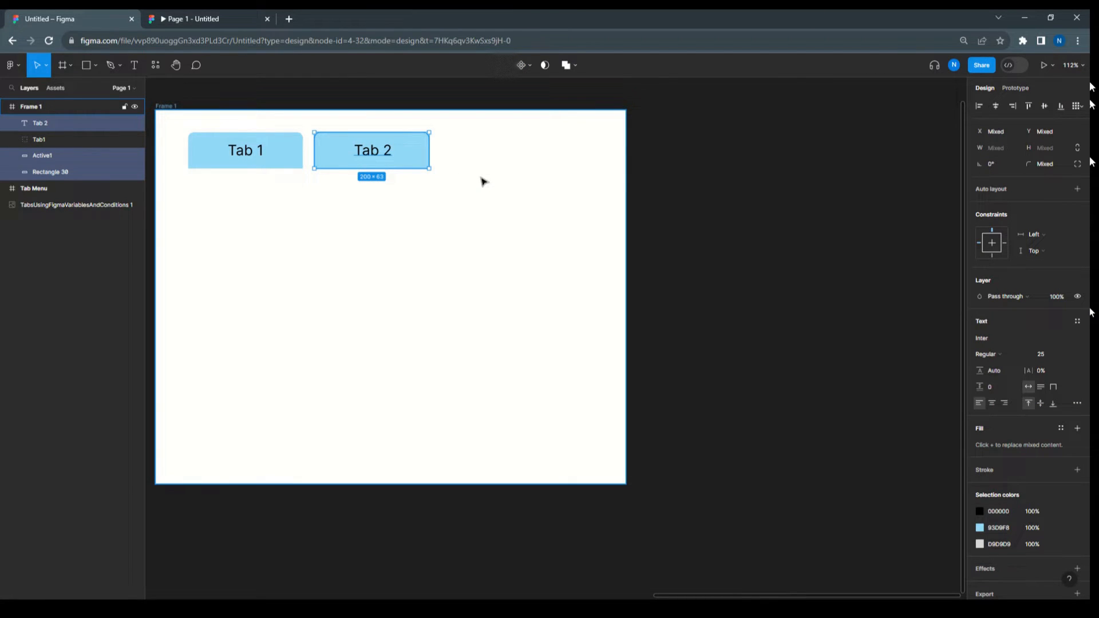
key("ctrl+g")
double_click(72, 129)
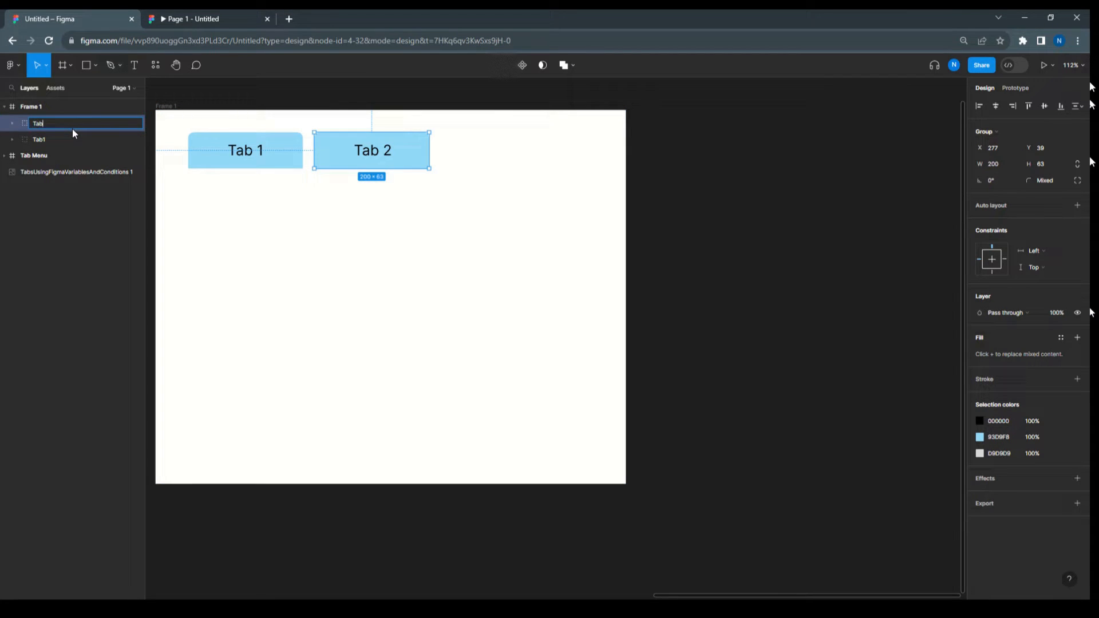
- Rename the light blue rectangle layer inside the Tab2 group as Active2
left_click(13, 123)
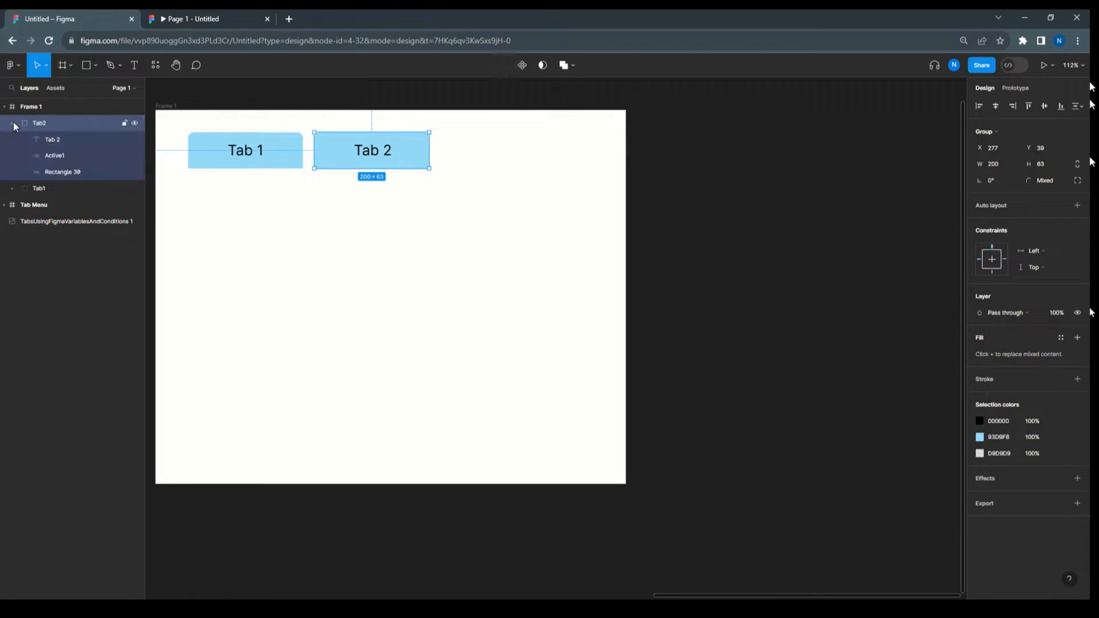
double_click(56, 152)
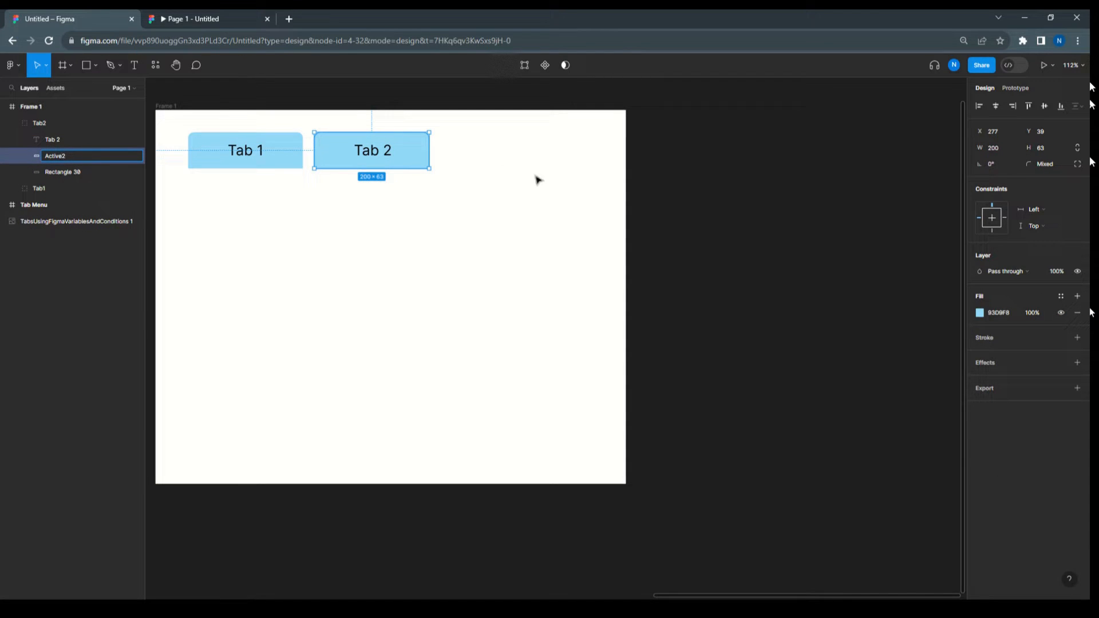
left_click(363, 150)
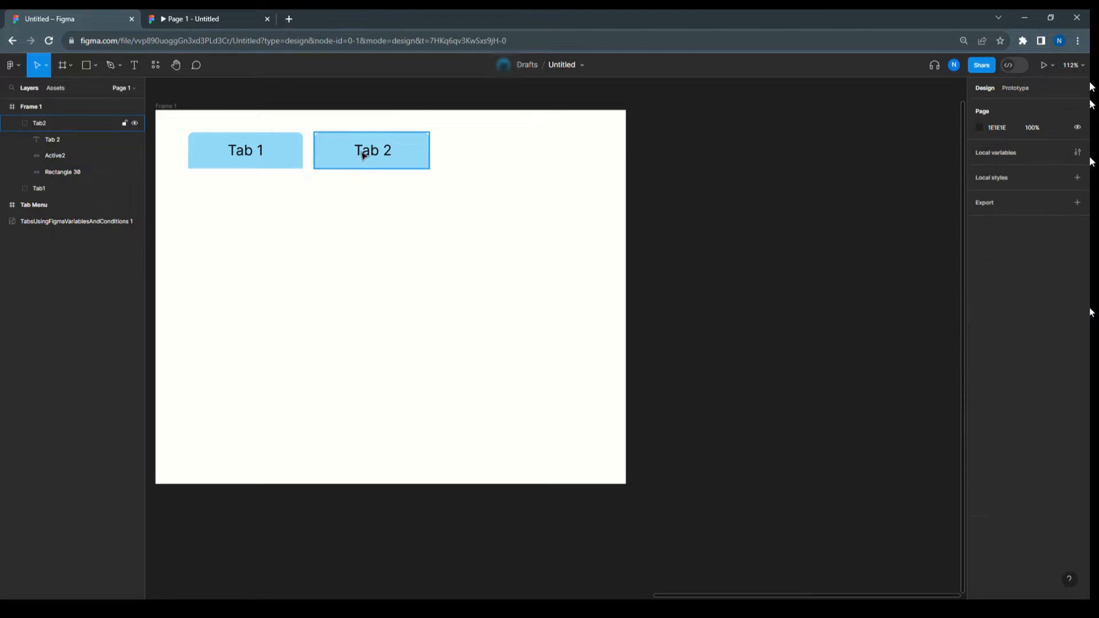
- Duplicate the Tab2 group to its right, leaving a 20 px gap between the tabs
left_click(362, 154)
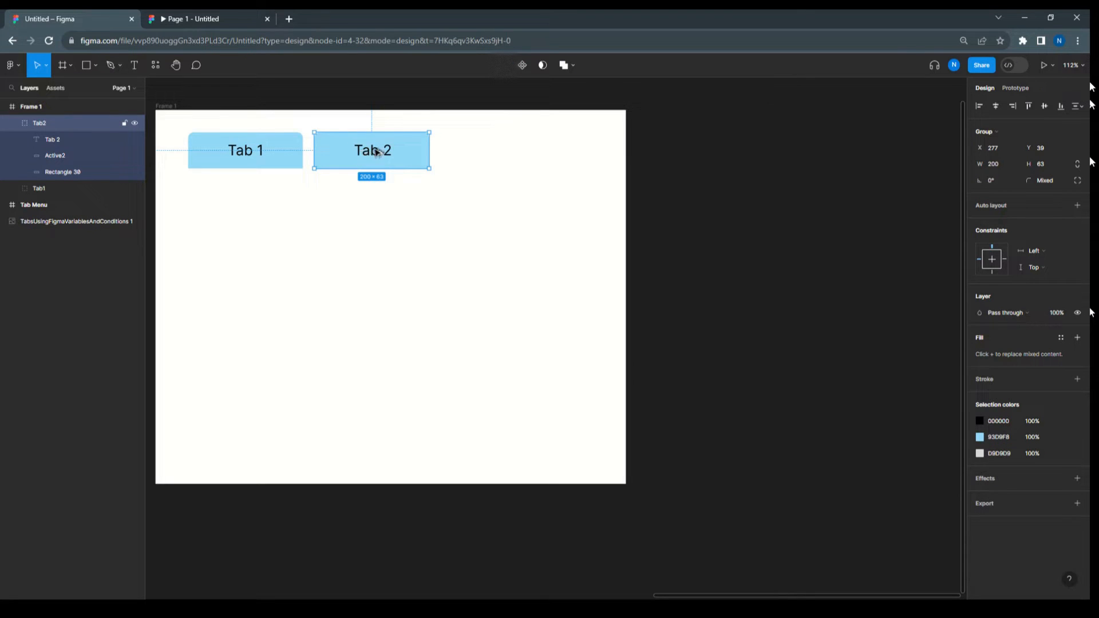
left_click_drag(363, 153, 485, 152)
key("shift+Right")
key("shift+Right")
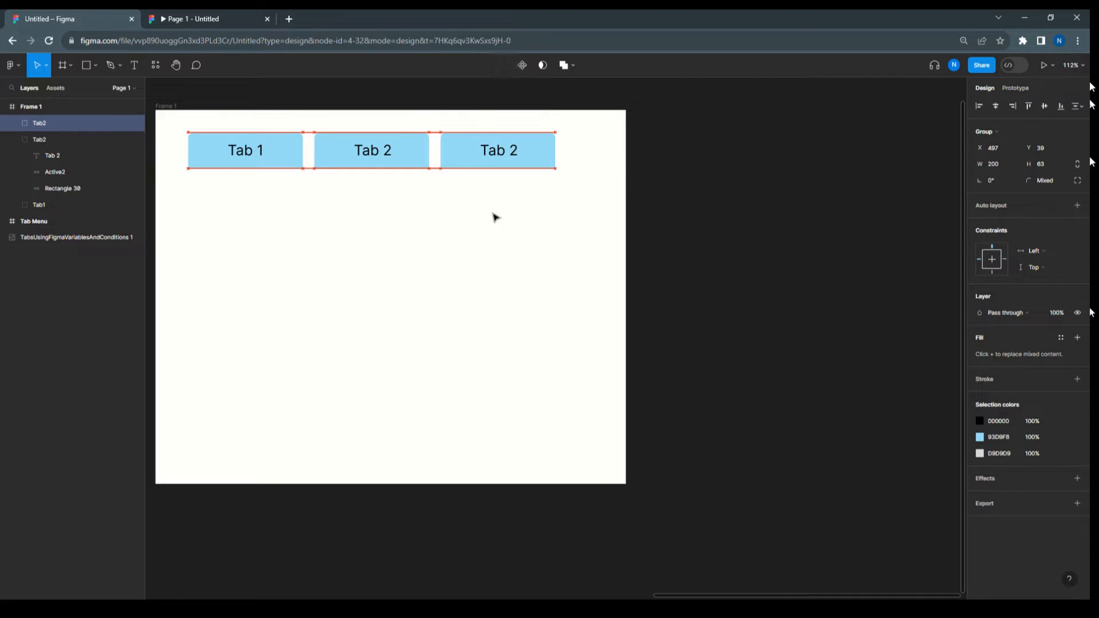
- Change the third tab's label text to "Tab 3" and rename its group as Tab3
double_click(515, 154)
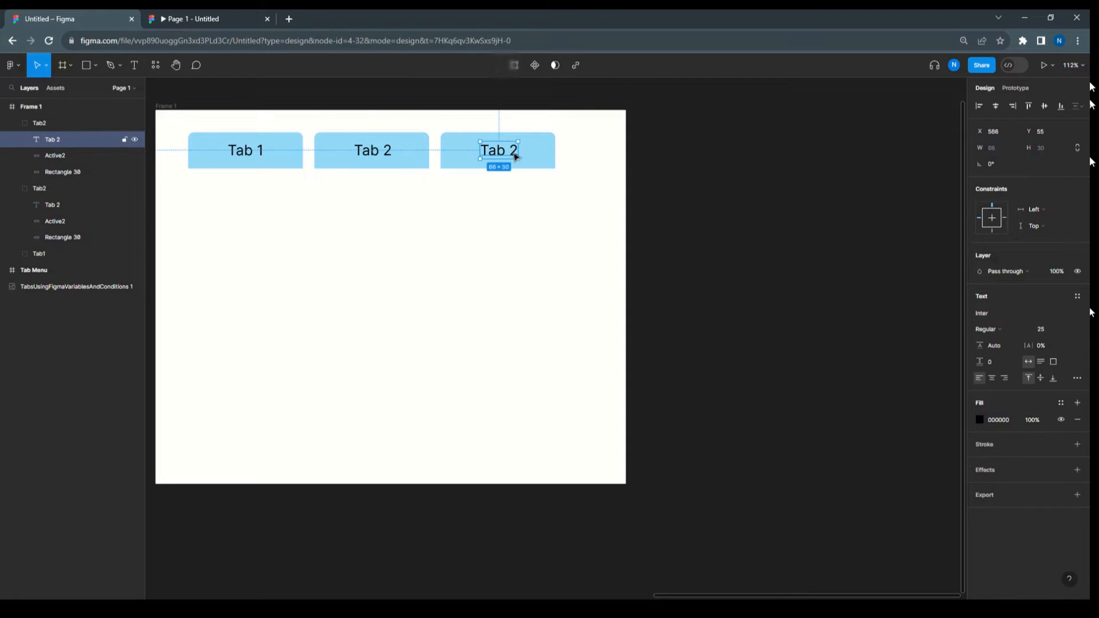
double_click(514, 151)
left_click(512, 150)
left_click_drag(511, 150, 521, 150)
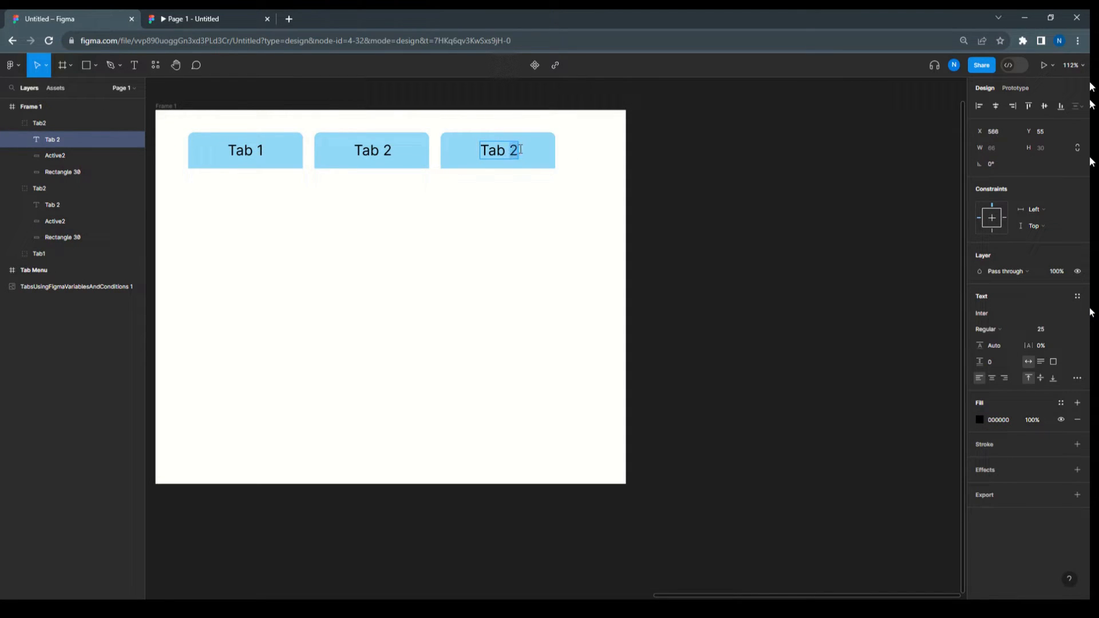
type("3")
key("Escape")
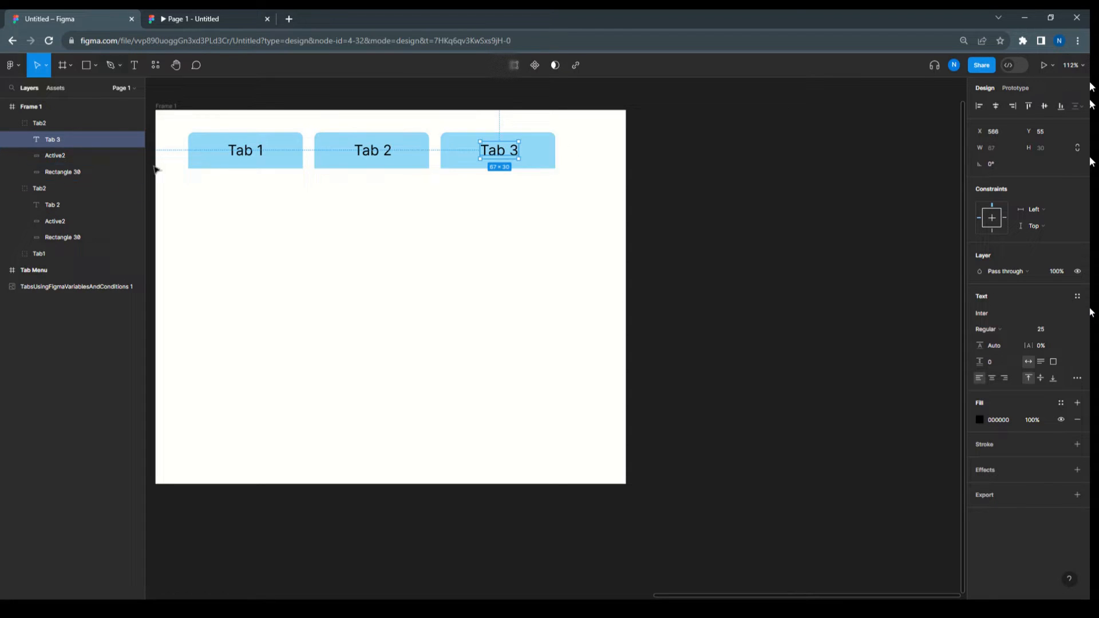
left_click(35, 122)
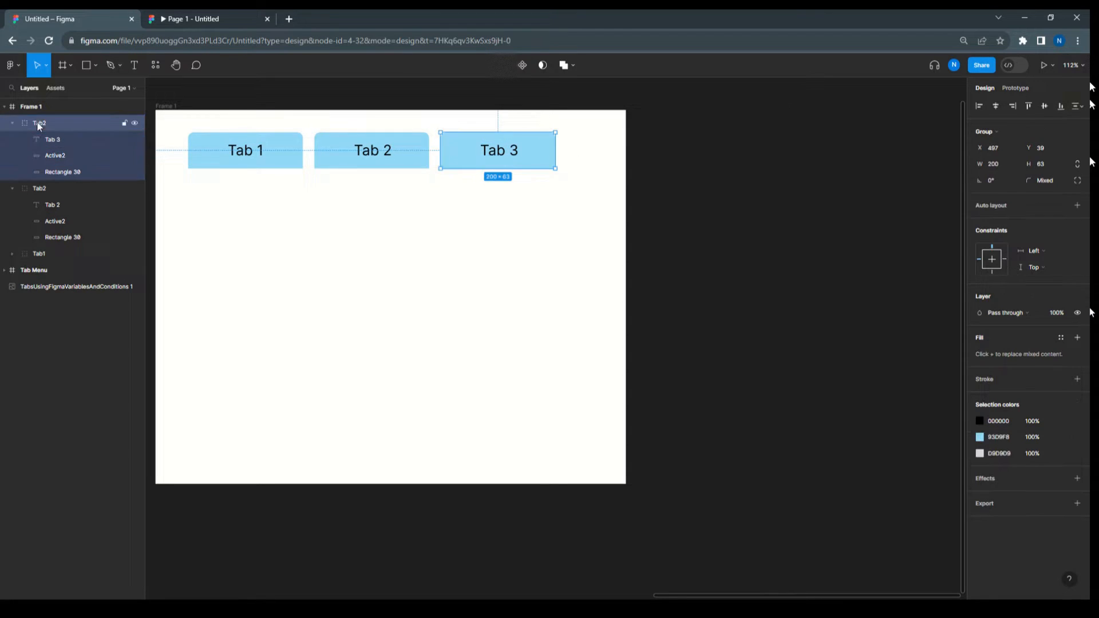
double_click(59, 122)
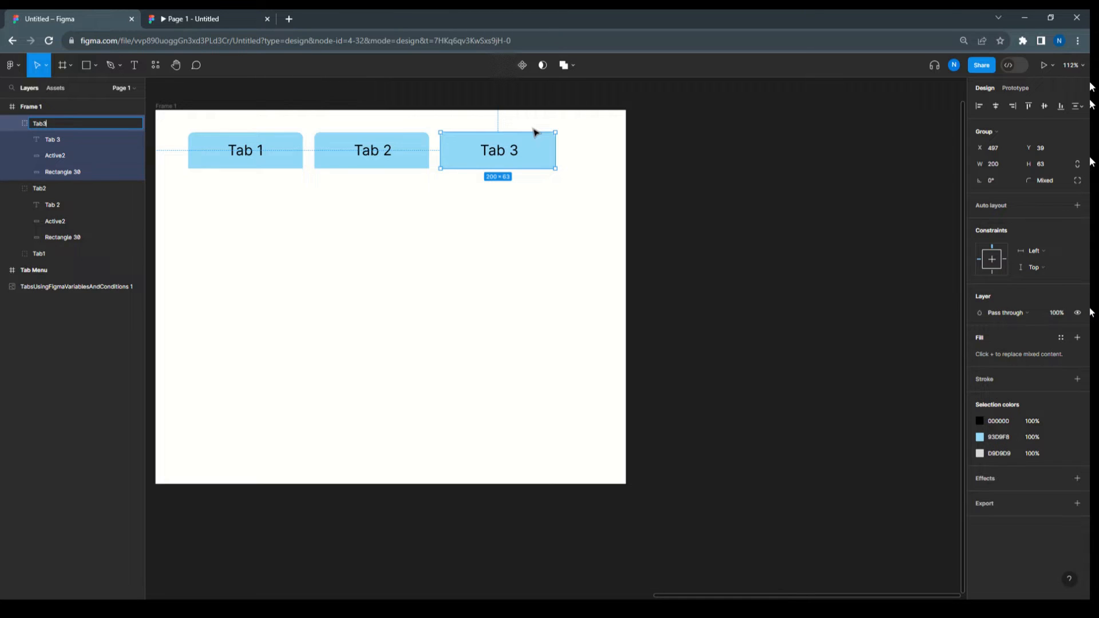
- Draw a content panel rectangle about 640 × 168 directly below the three tabs, spanning their full width
left_click(97, 72)
left_click(89, 91)
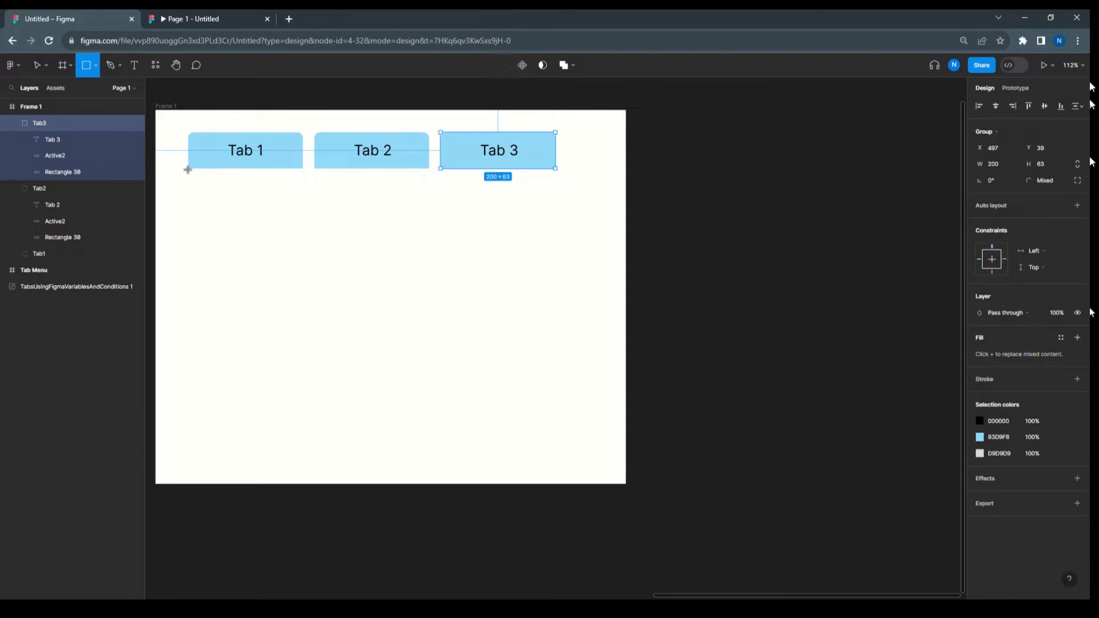
mouse_move(188, 169)
left_mouse_down()
mouse_move(320, 237)
mouse_move(555, 252)
left_mouse_up()
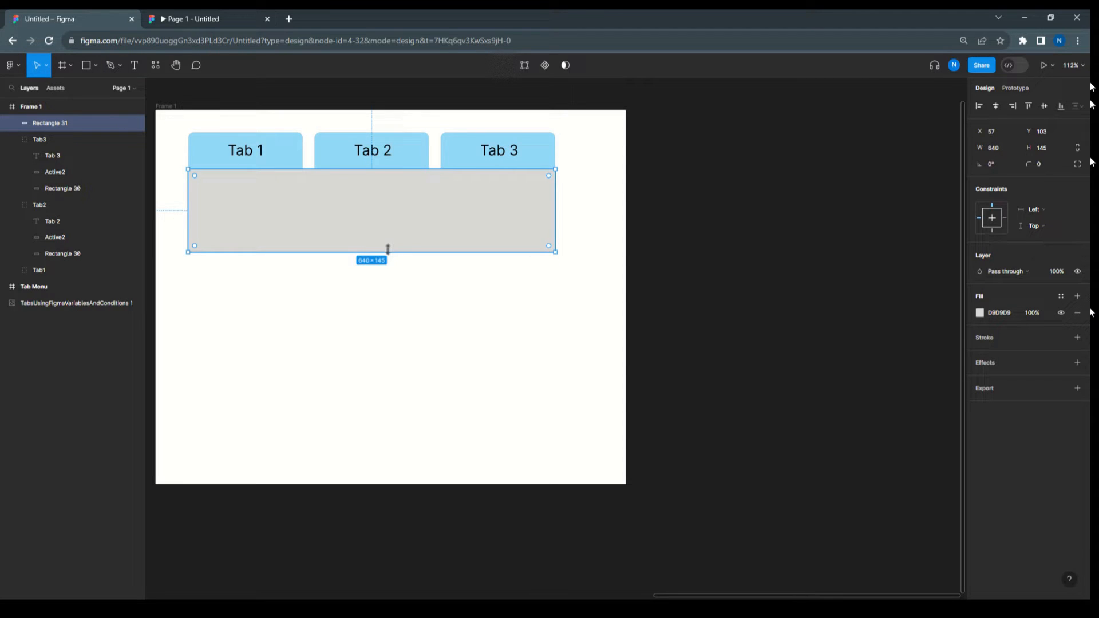
left_click_drag(387, 252, 386, 265)
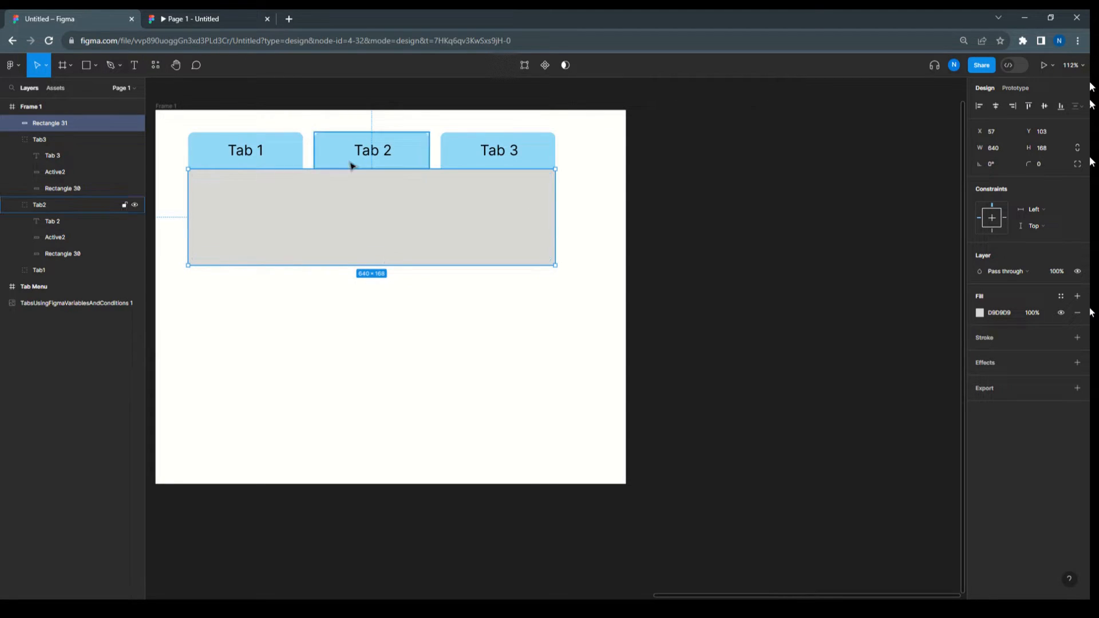
- Set the content panel rectangle's fill to light grey EEEEEE
left_click(979, 312)
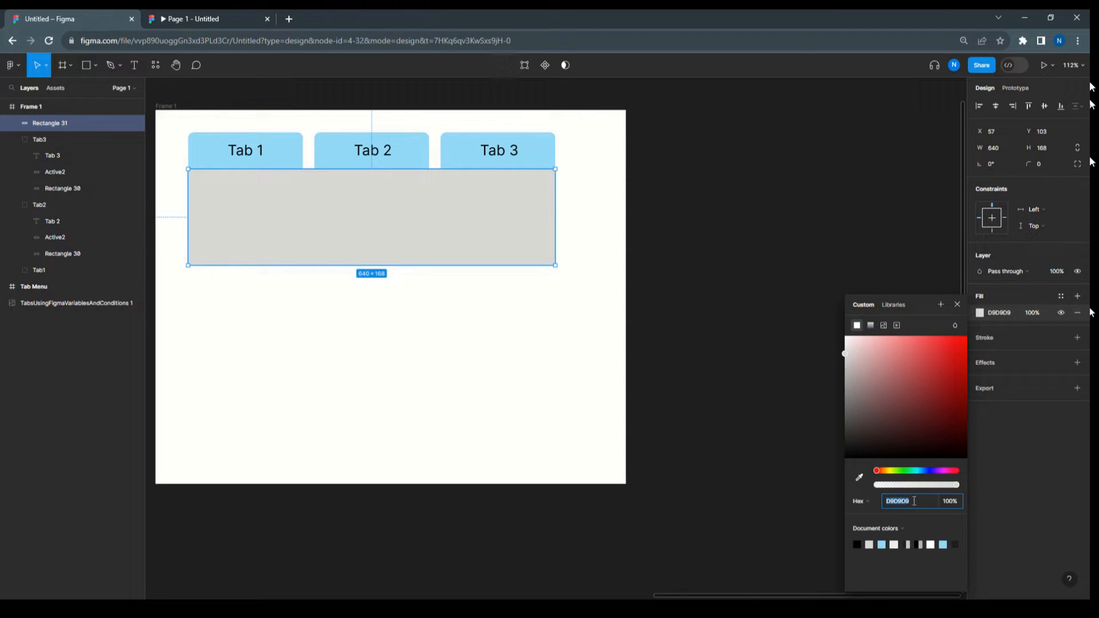
type("eee")
key("Return")
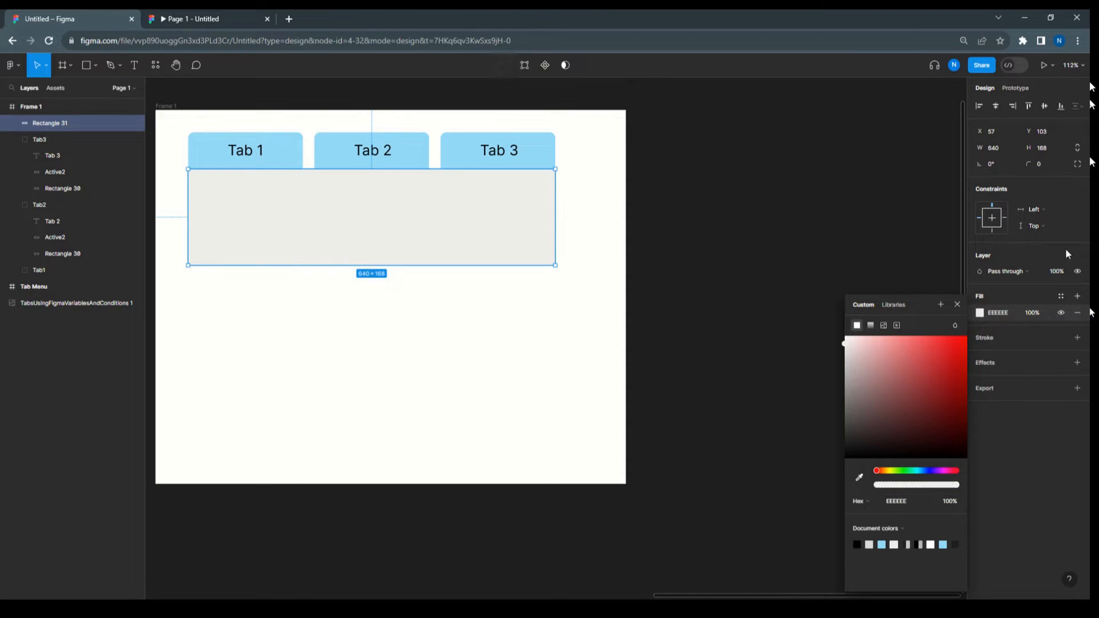
- Round the panel's two bottom corners with a radius of 10 and add a drop shadow
left_click(1077, 164)
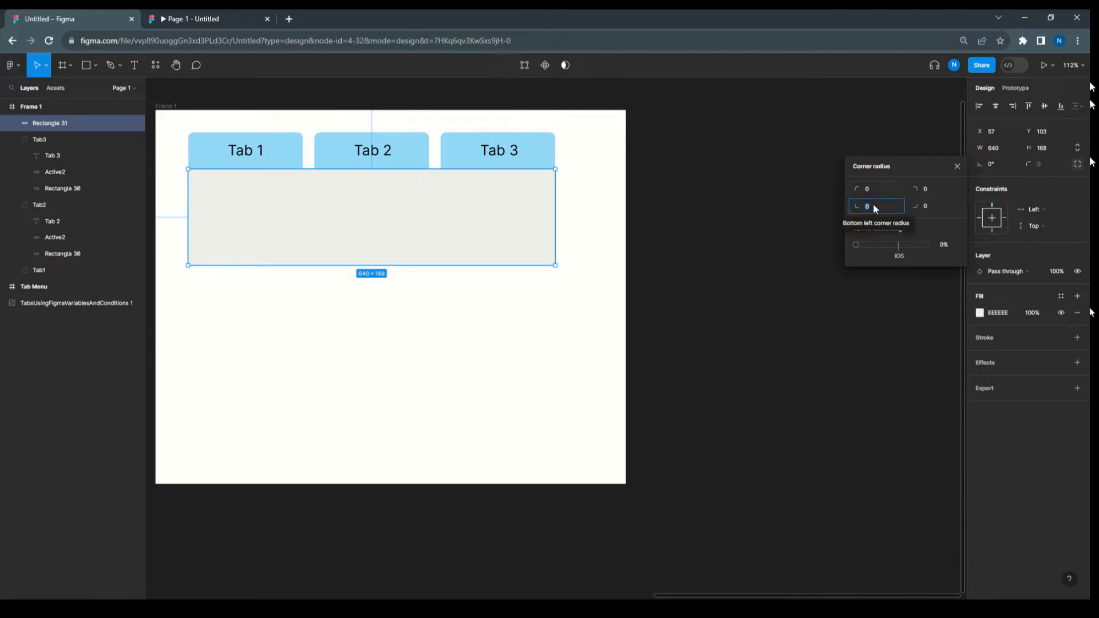
type("10")
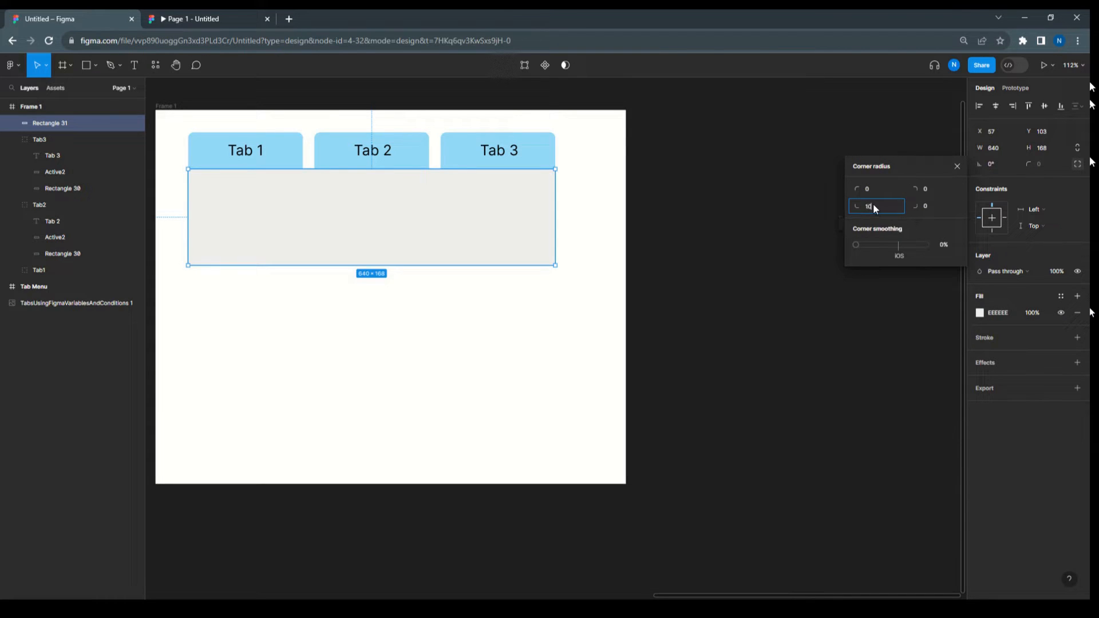
left_click(933, 204)
type("10")
left_click(1078, 363)
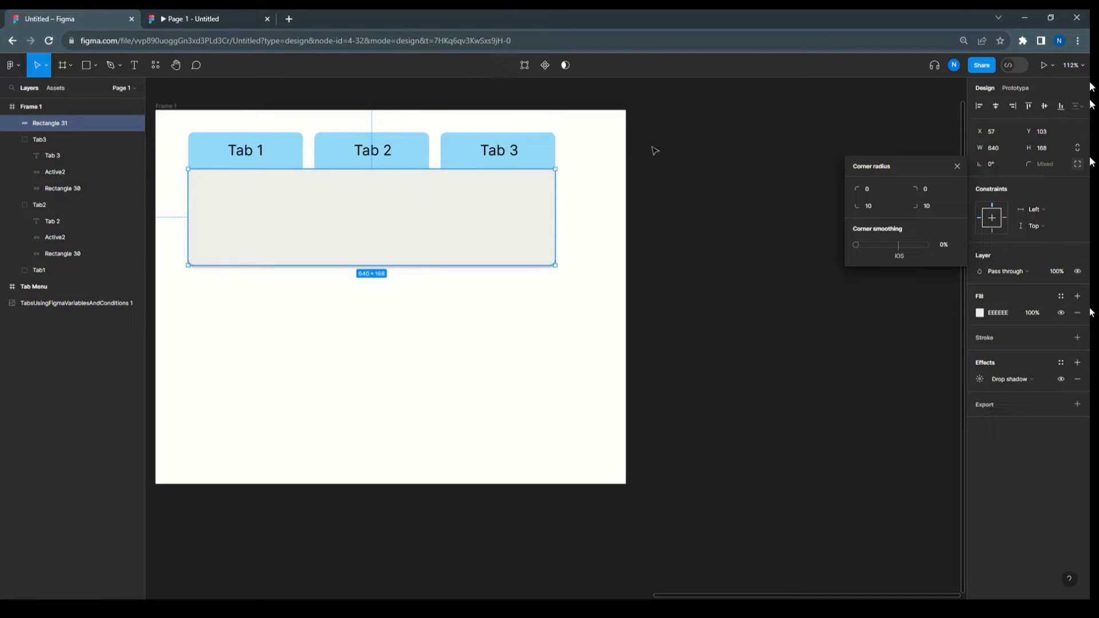
- Add the text "Tab 1 Content here..." near the panel's upper-left corner with font size 22
left_click(135, 68)
left_click(205, 183)
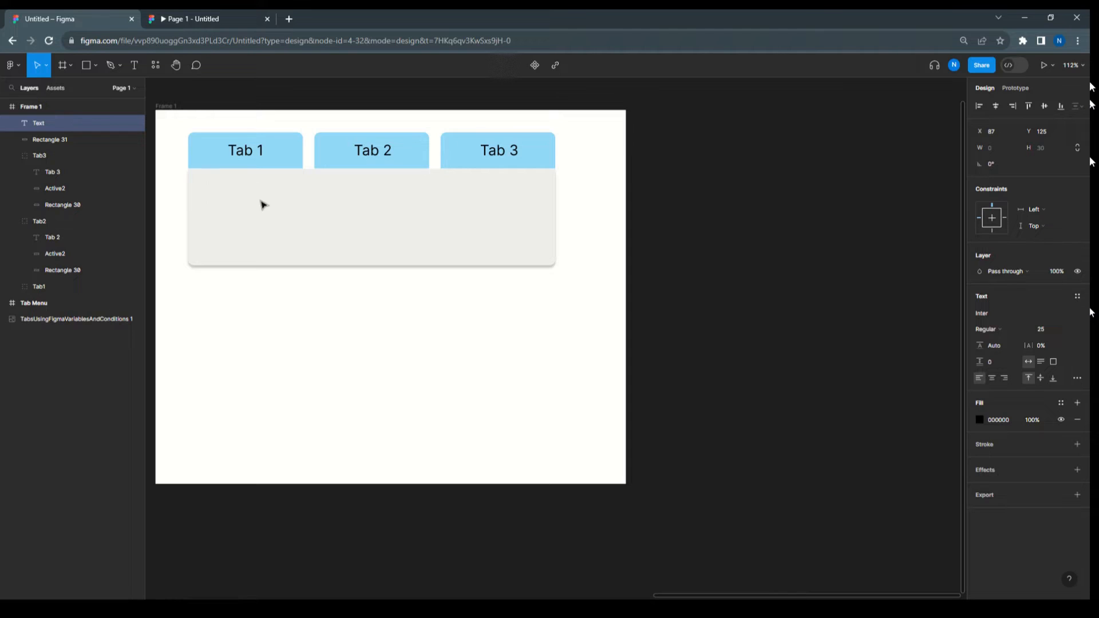
type("Tab 1 Co")
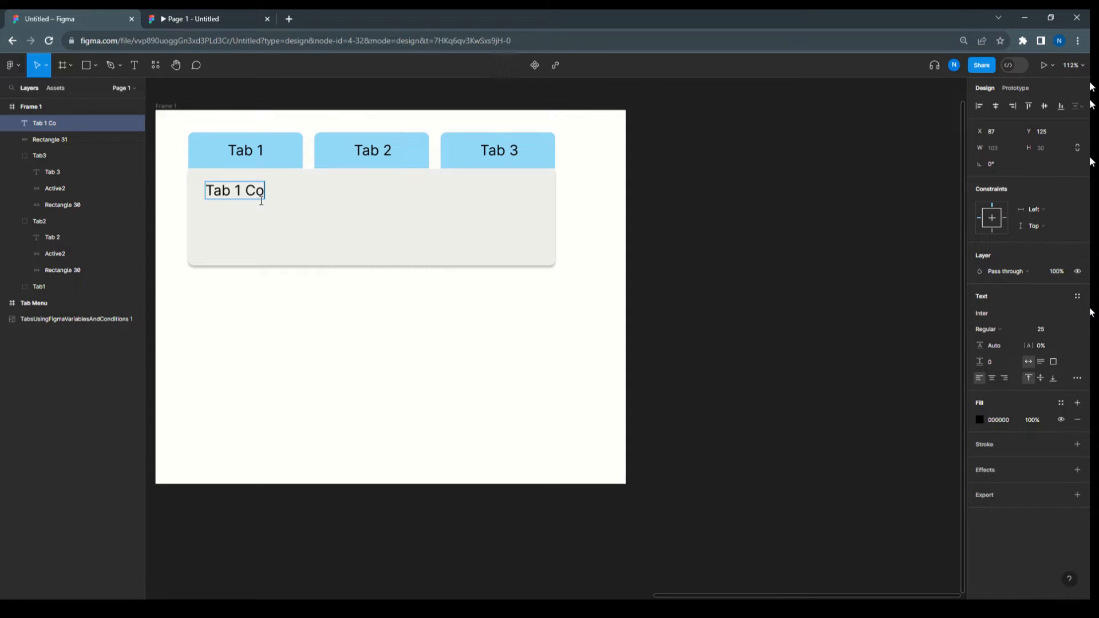
type("ntent here")
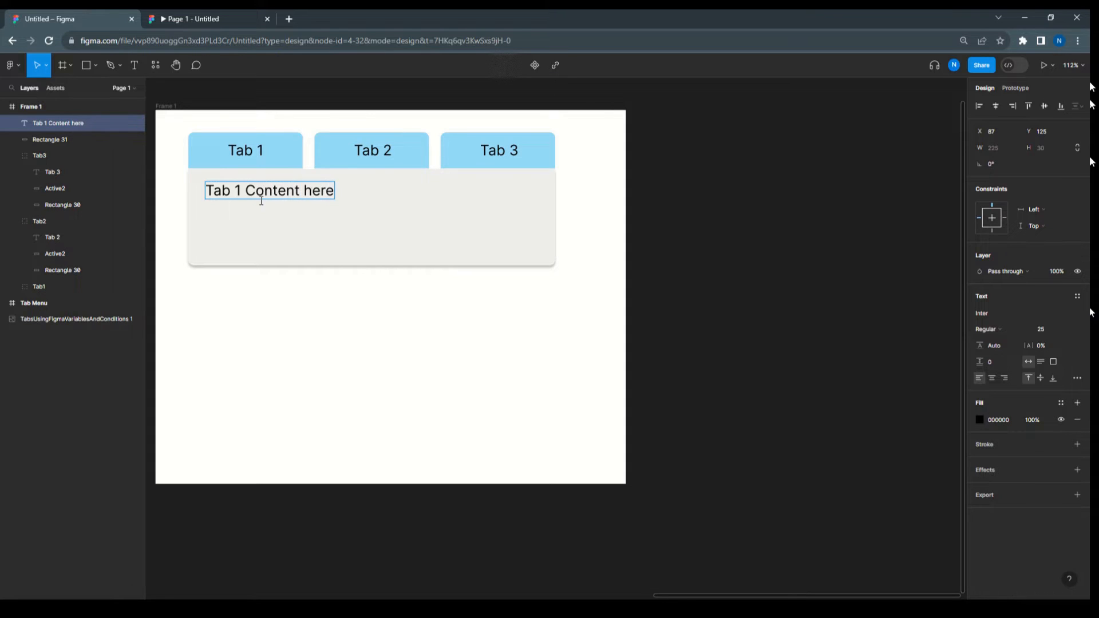
type("...")
key("Escape")
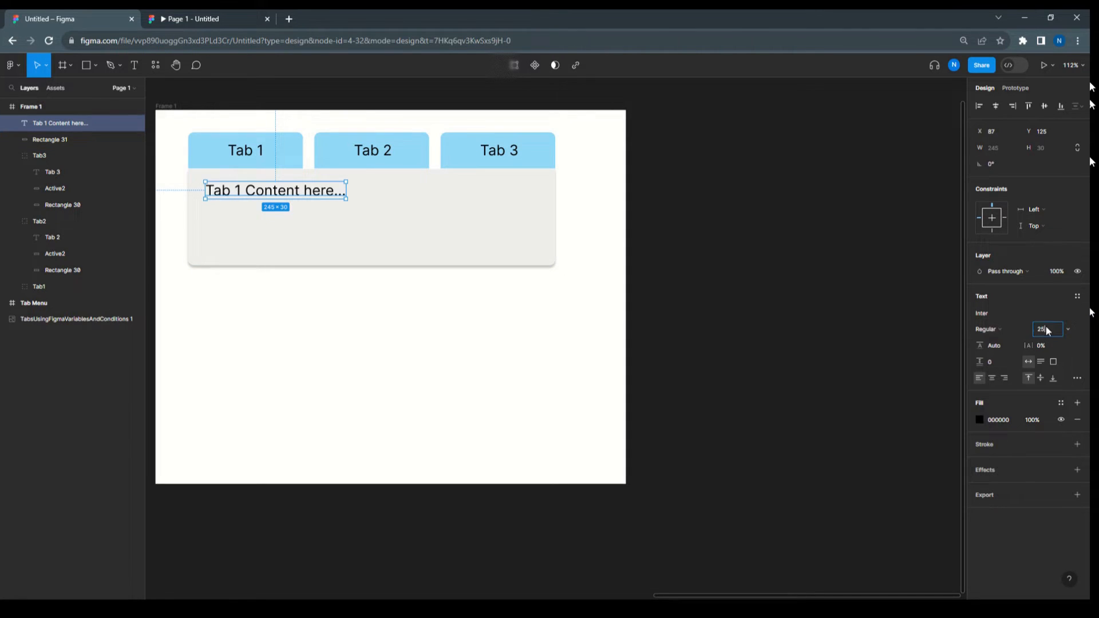
type("22")
key("Return")
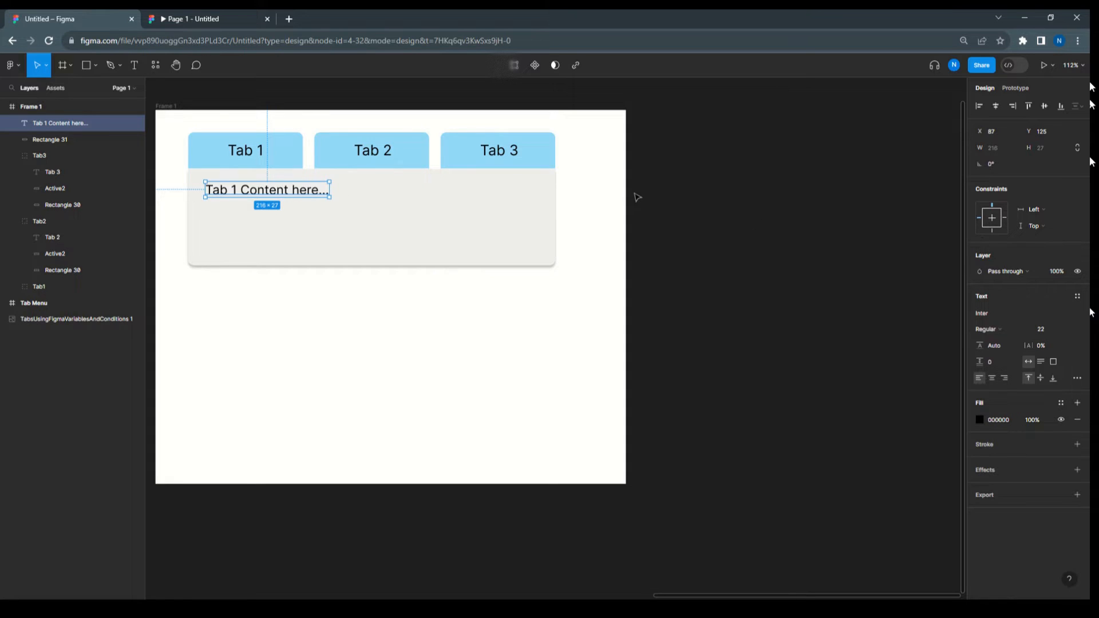
- Group the content text with the panel rectangle and name the group Panel-1
left_click(419, 210)
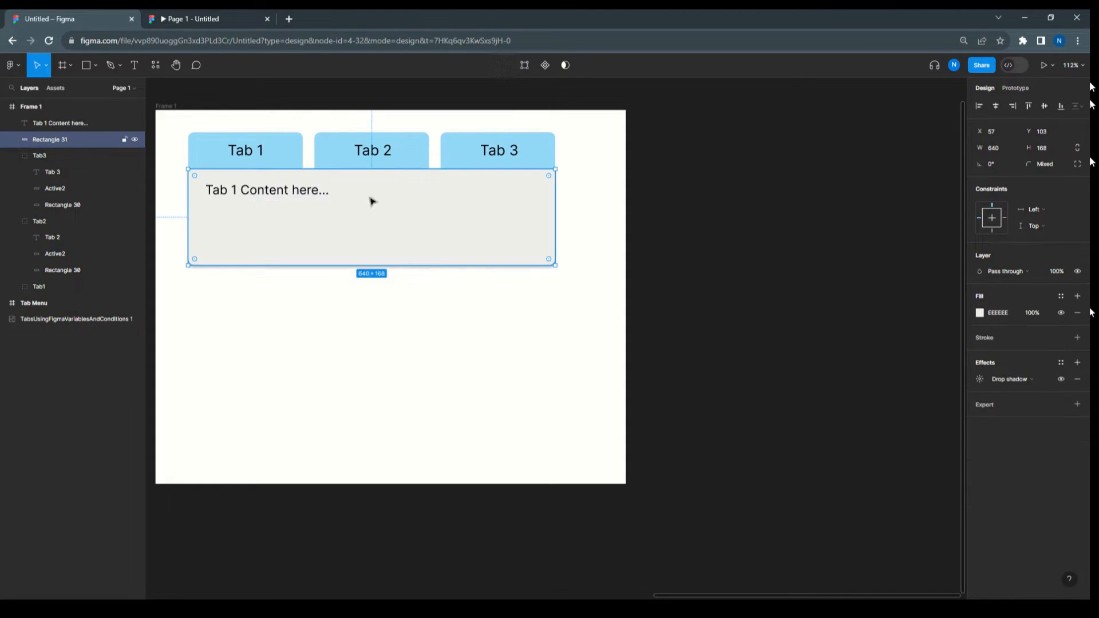
left_click(576, 285)
left_click_drag(575, 284, 184, 171)
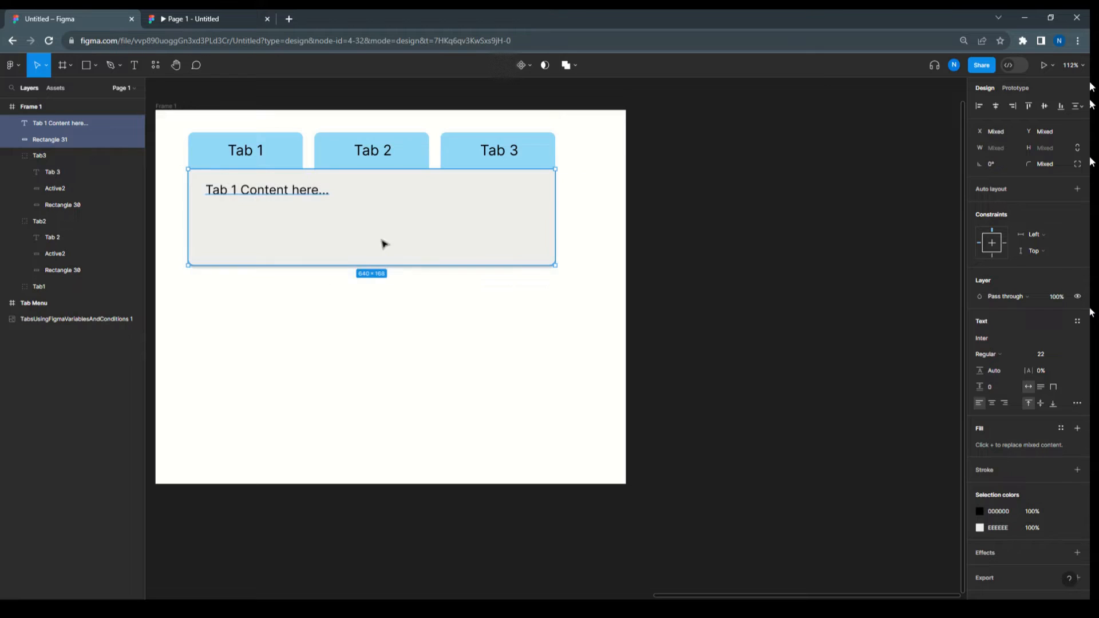
key("ctrl+g")
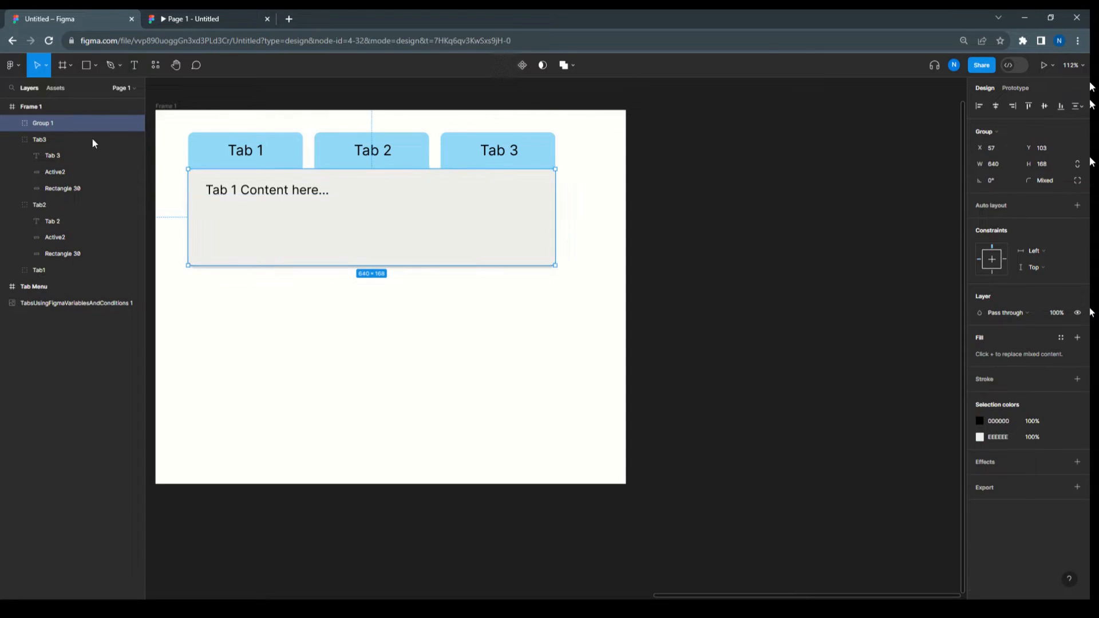
double_click(73, 130)
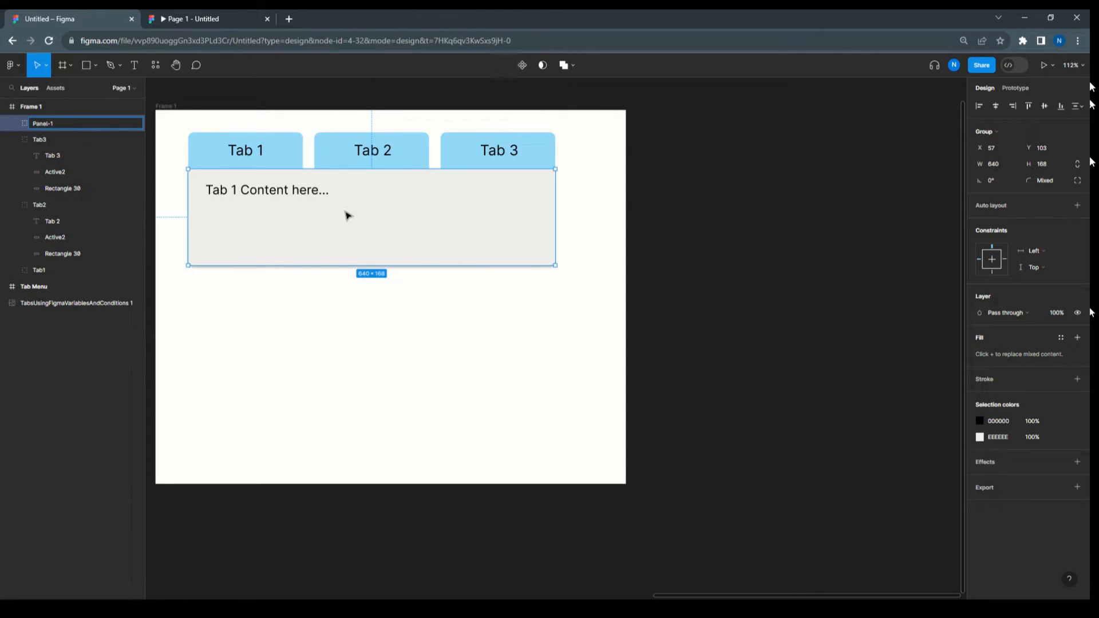
key("Return")
- Duplicate the Panel-1 group and align the copy exactly over the original
key("ctrl+d")
key("shift+Down")
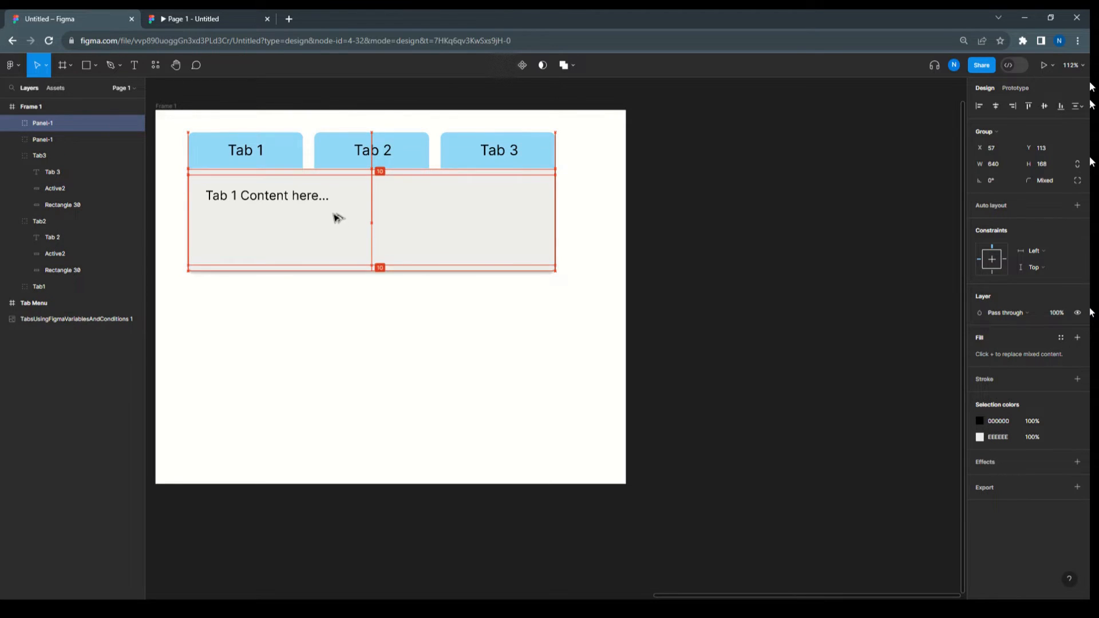
left_click_drag(333, 214, 334, 209)
- Change the duplicated panel's text to "Tab 2 Content here..."
double_click(240, 193)
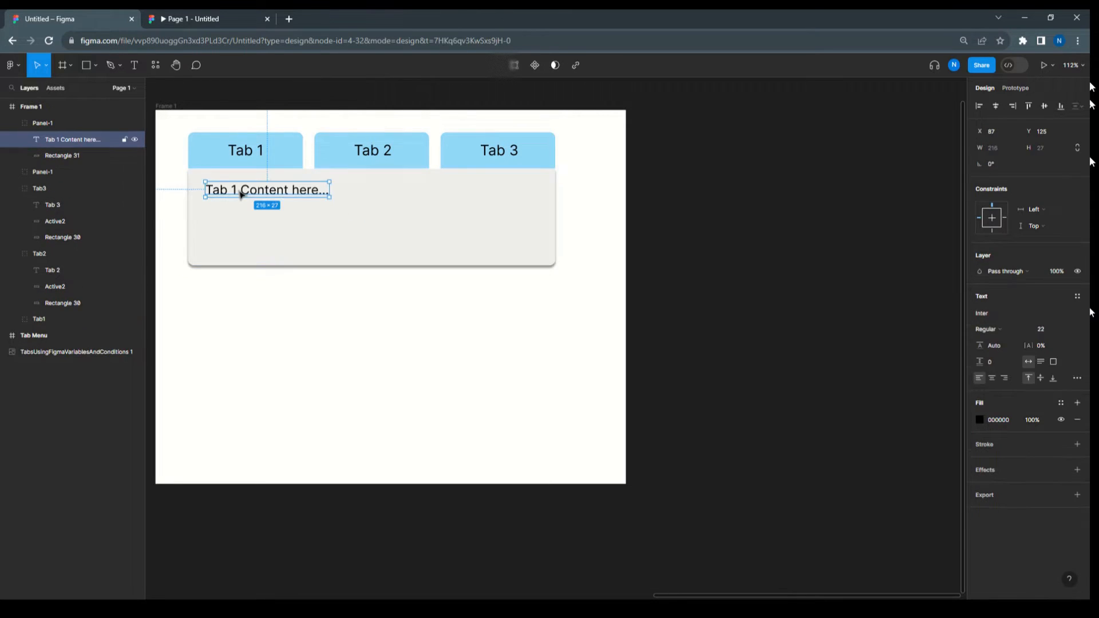
double_click(236, 191)
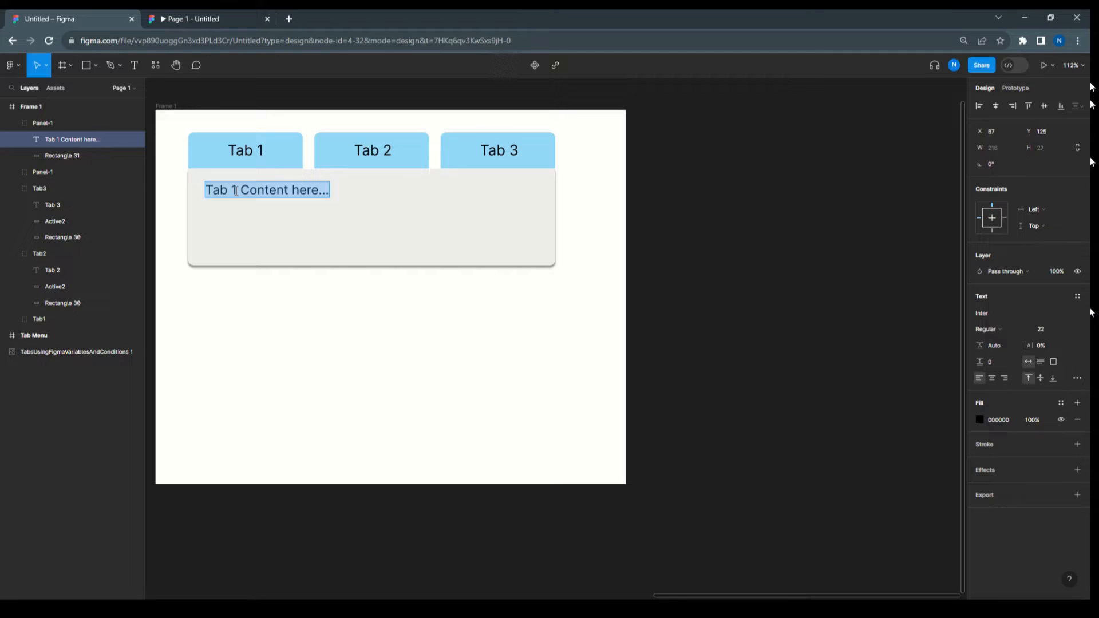
left_click(236, 191)
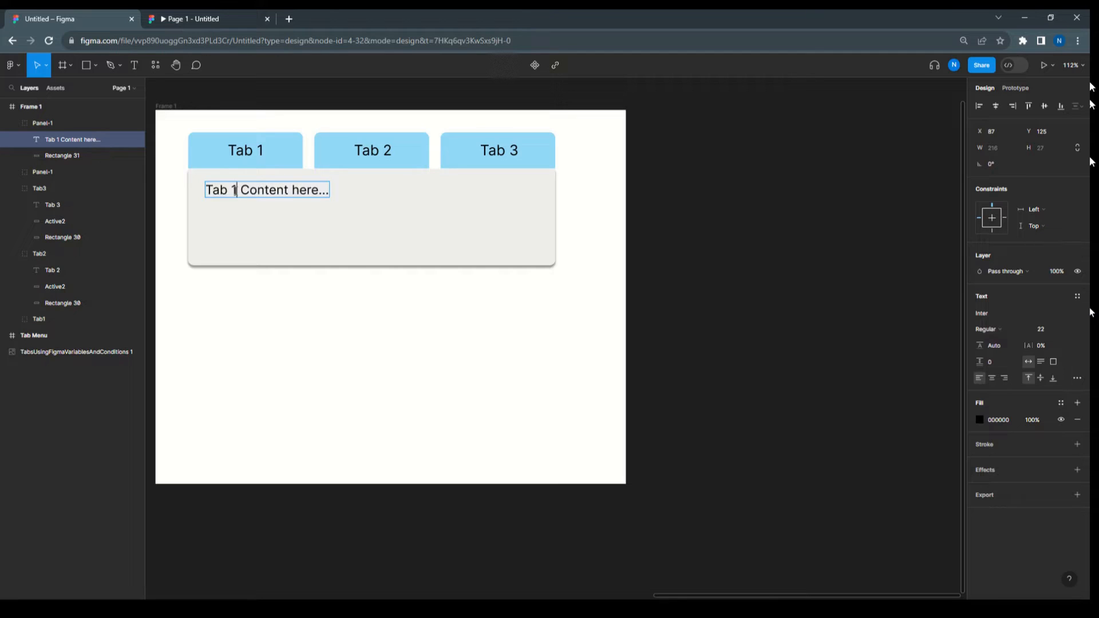
double_click(235, 191)
type("2")
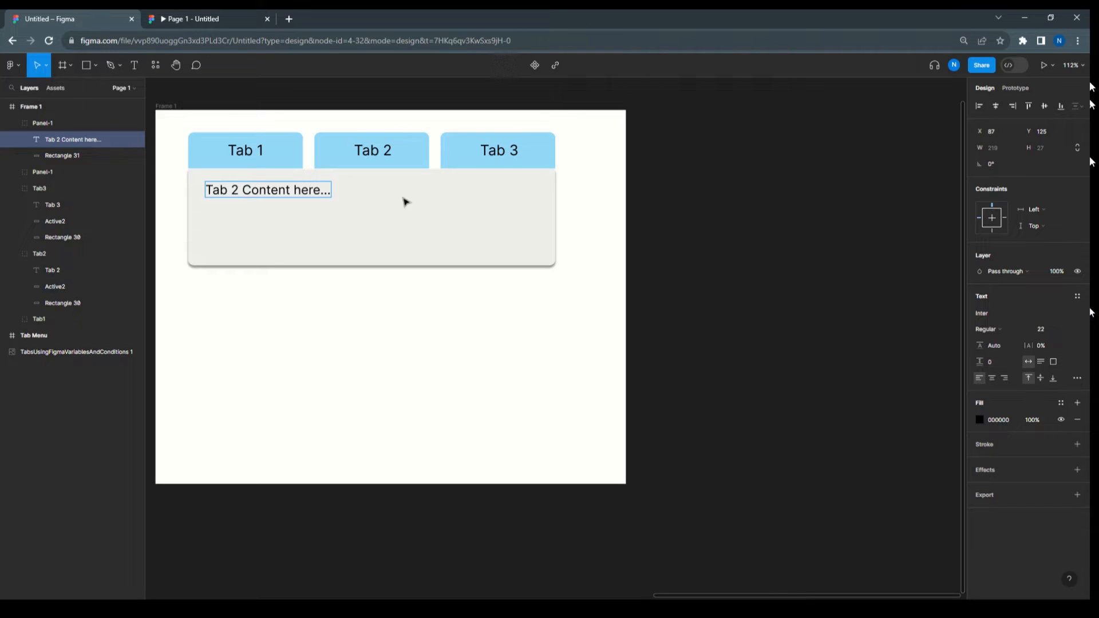
- Rename the duplicated panel group holding the "Tab 2 Content here..." text as Panel-2
left_click(40, 124)
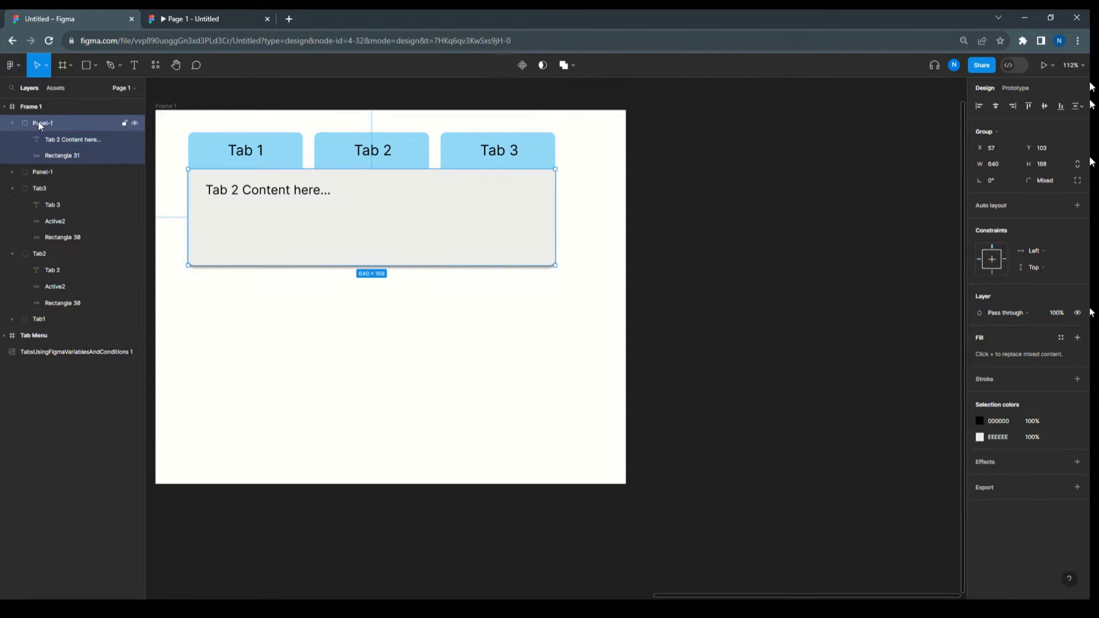
double_click(39, 123)
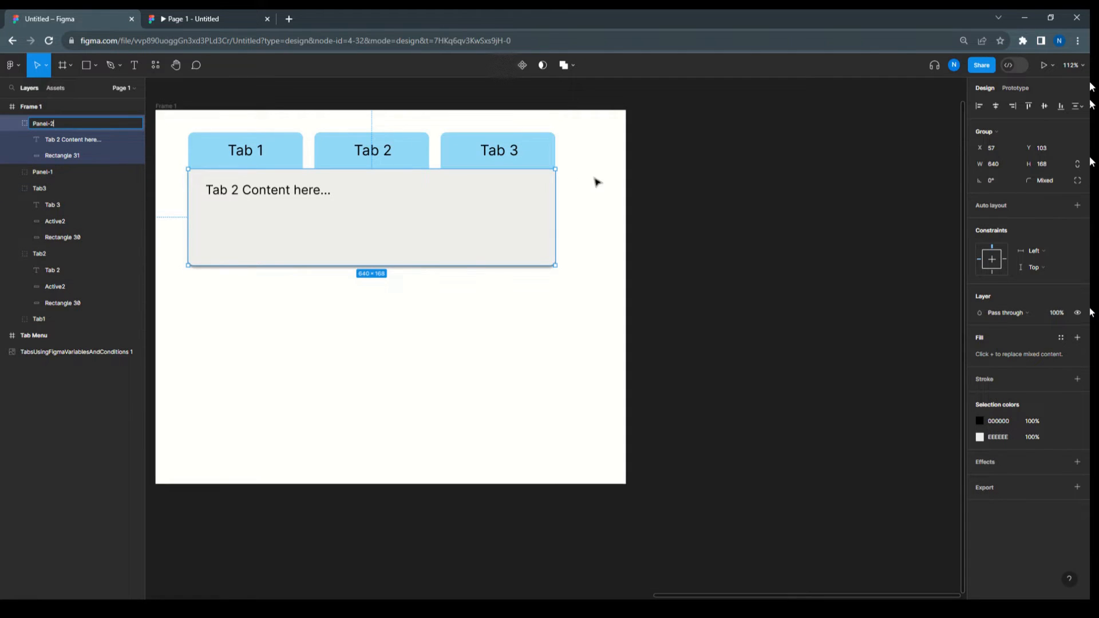
key("Return")
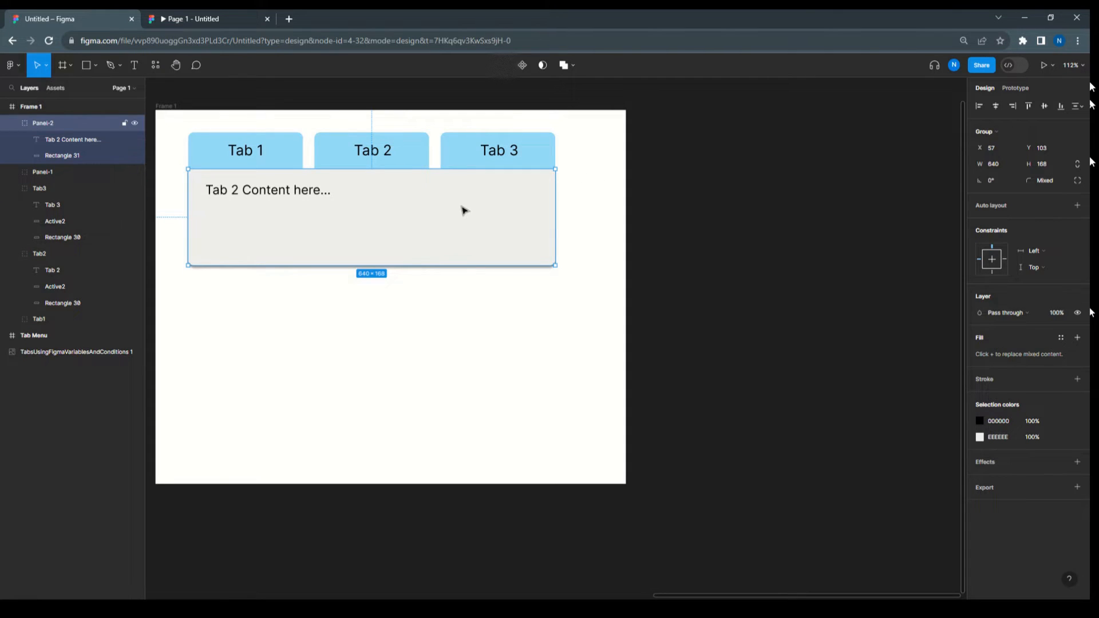
- Duplicate the Panel-2 group over the original and change the copy's text to "Tab 3 Content here..."
left_click_drag(462, 207, 465, 210)
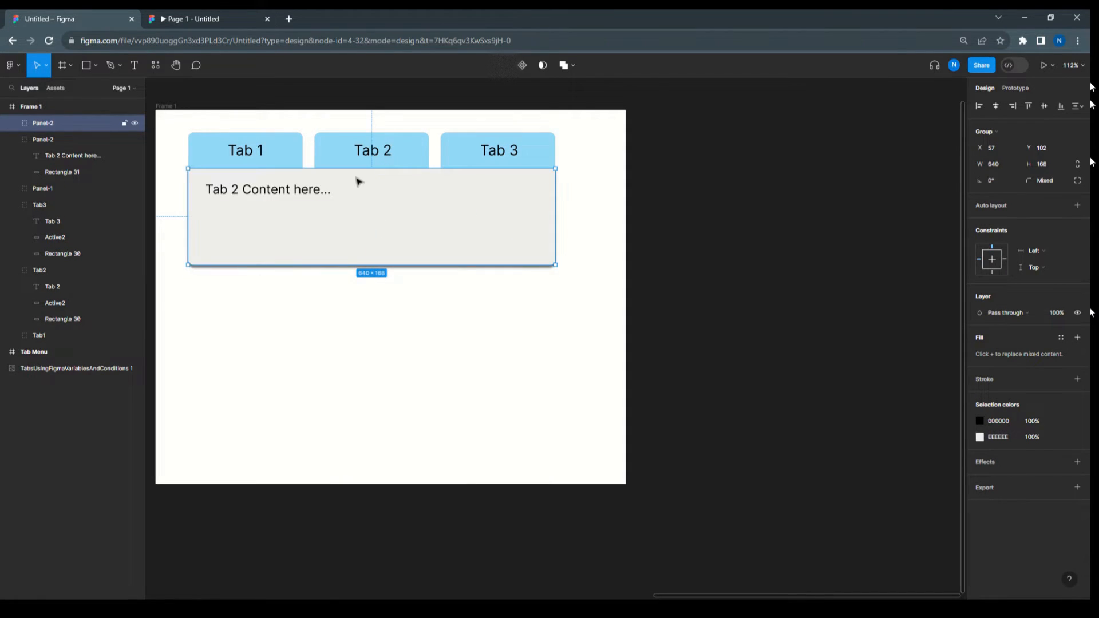
double_click(238, 194)
double_click(236, 191)
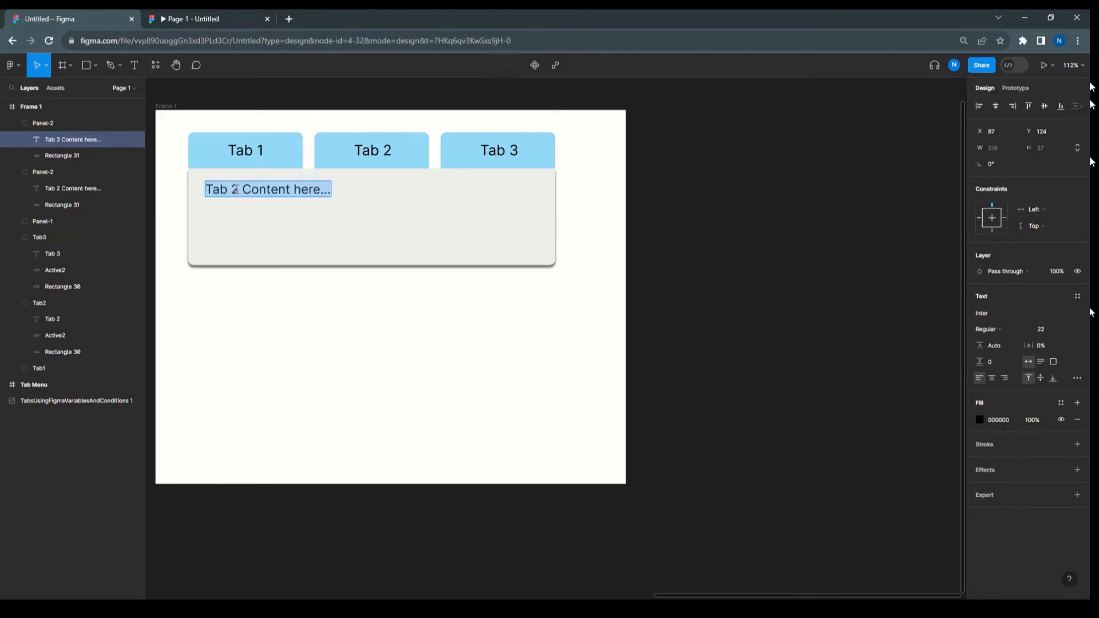
left_click(235, 190)
double_click(236, 190)
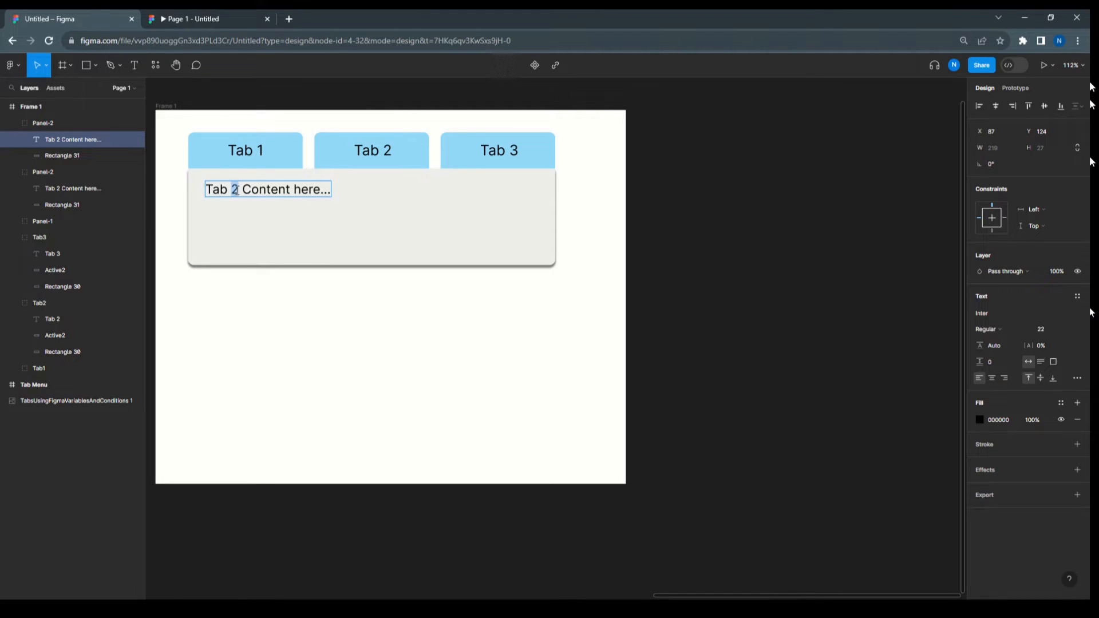
type("3")
- Rename the newest panel group as Panel-3 and nudge all three panel groups slightly down together
double_click(39, 124)
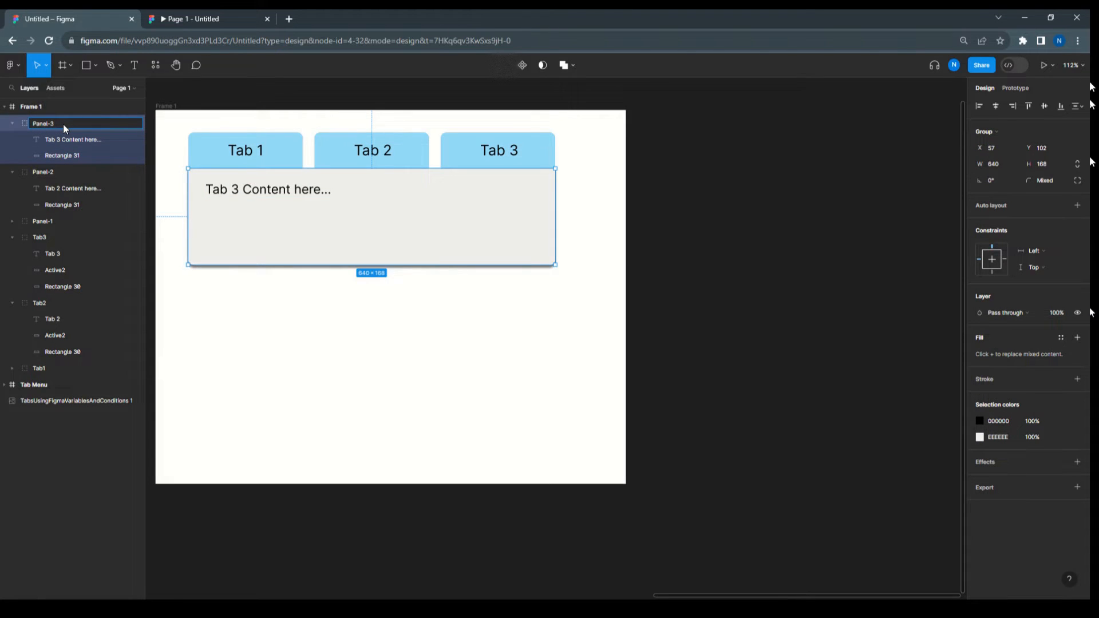
left_click(595, 251)
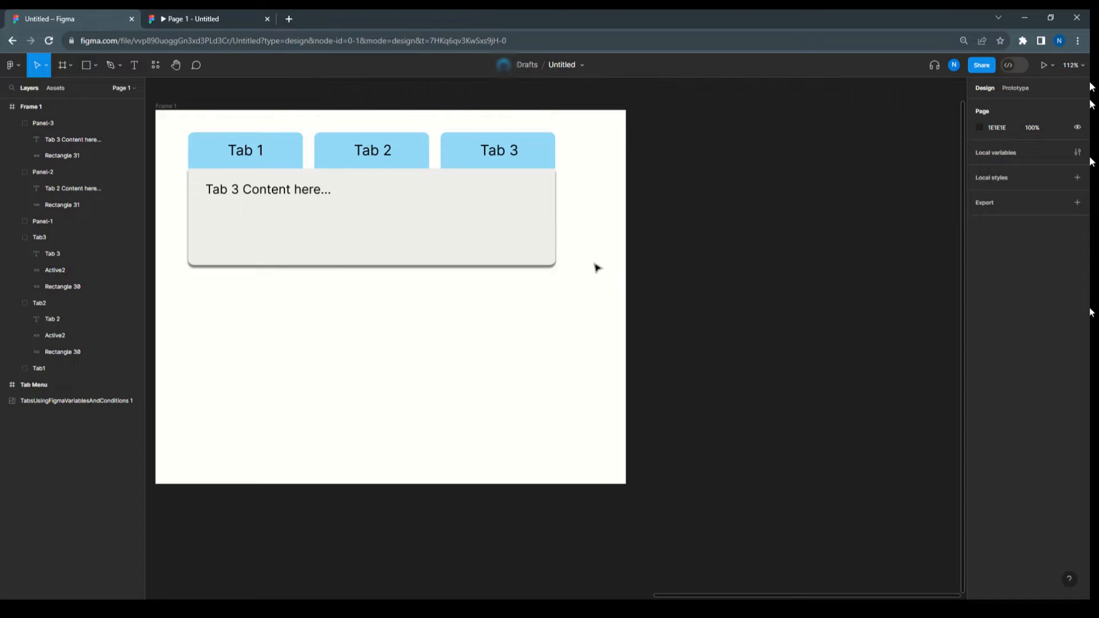
left_click_drag(594, 264, 177, 201)
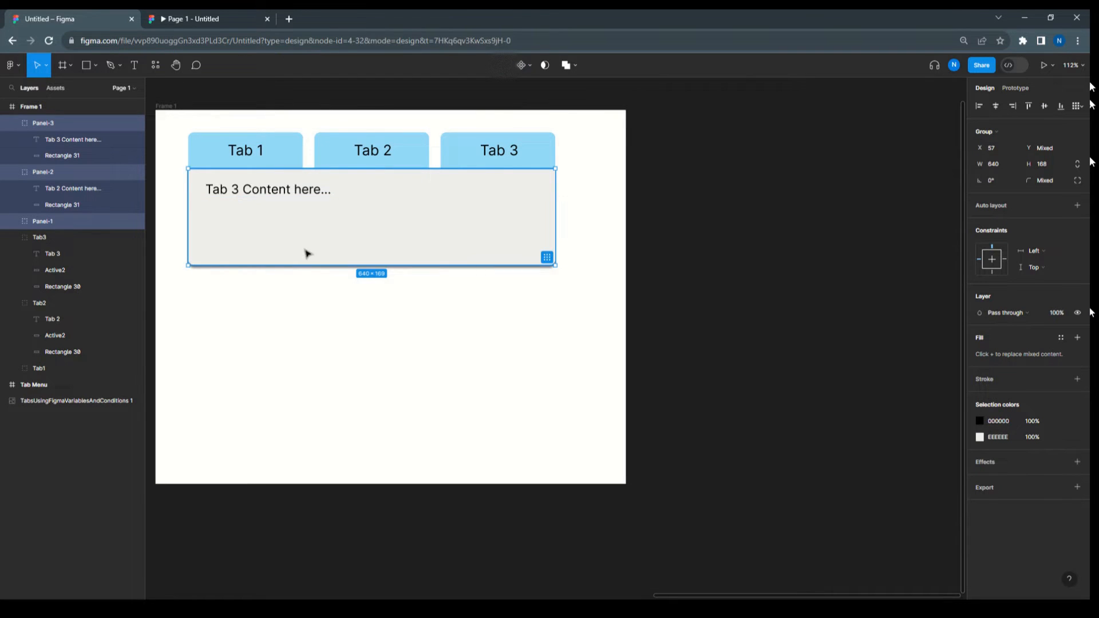
key("Down")
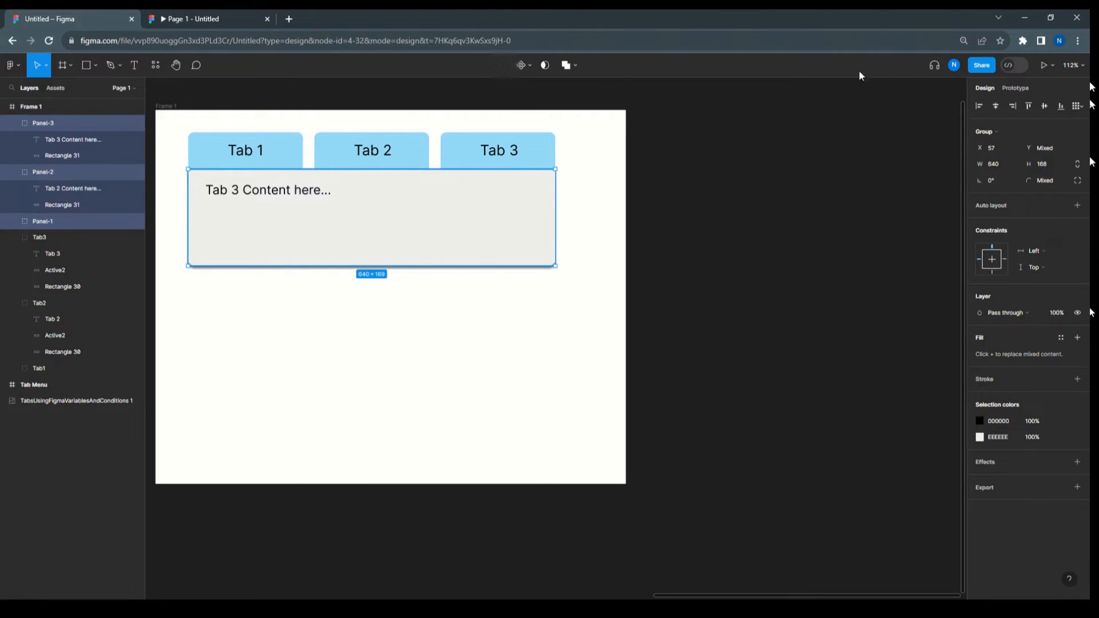
left_click(608, 176)
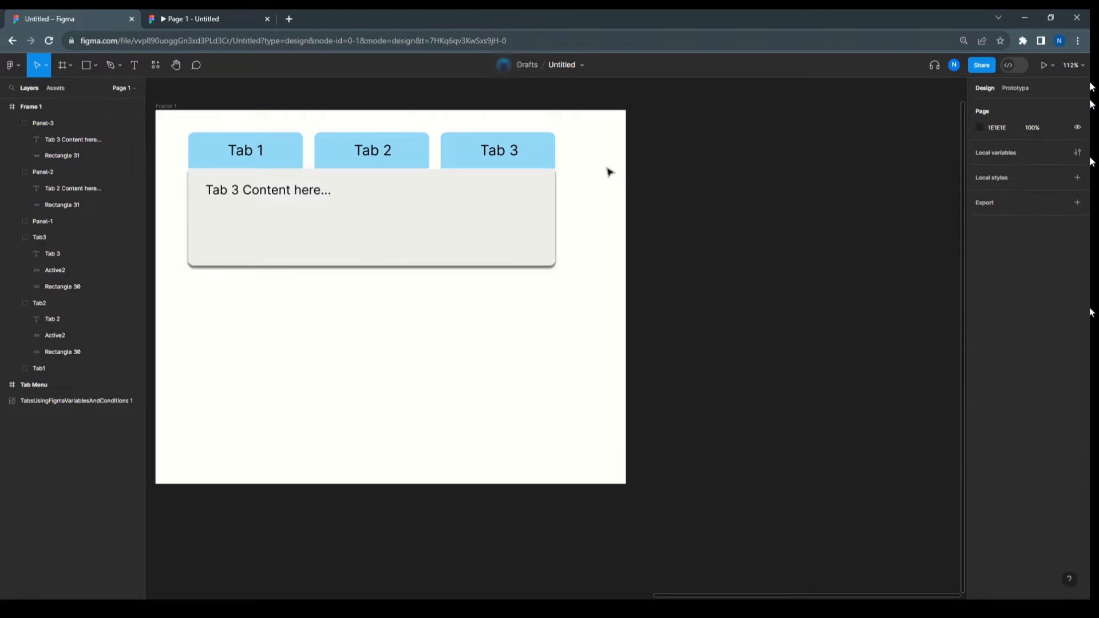
- Create a boolean local variable named Tab1 with the value False
left_click(998, 152)
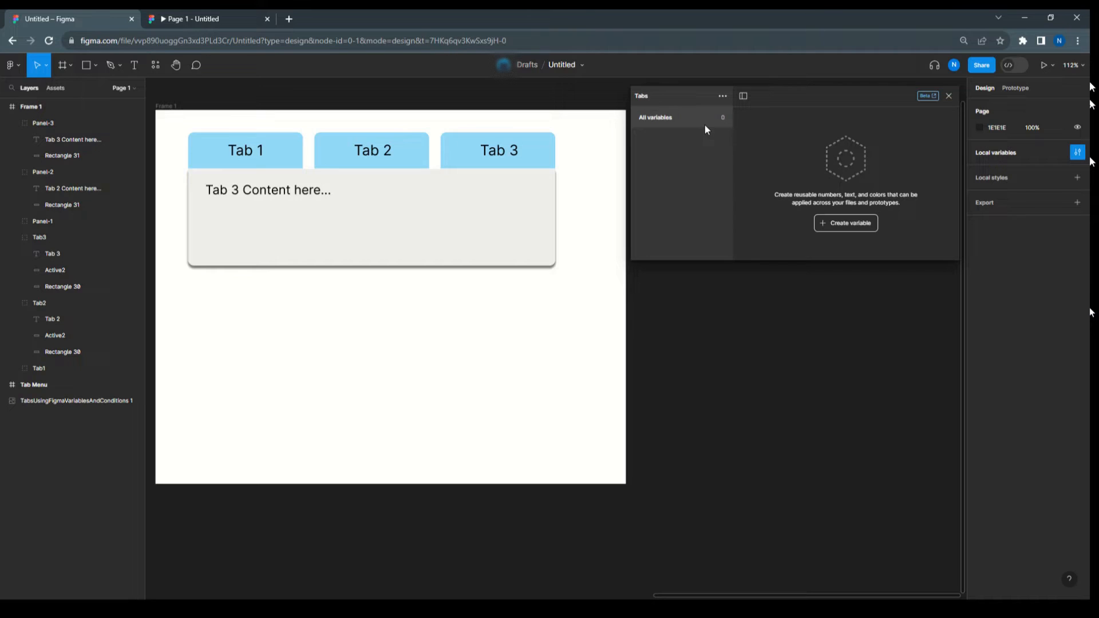
left_click(857, 224)
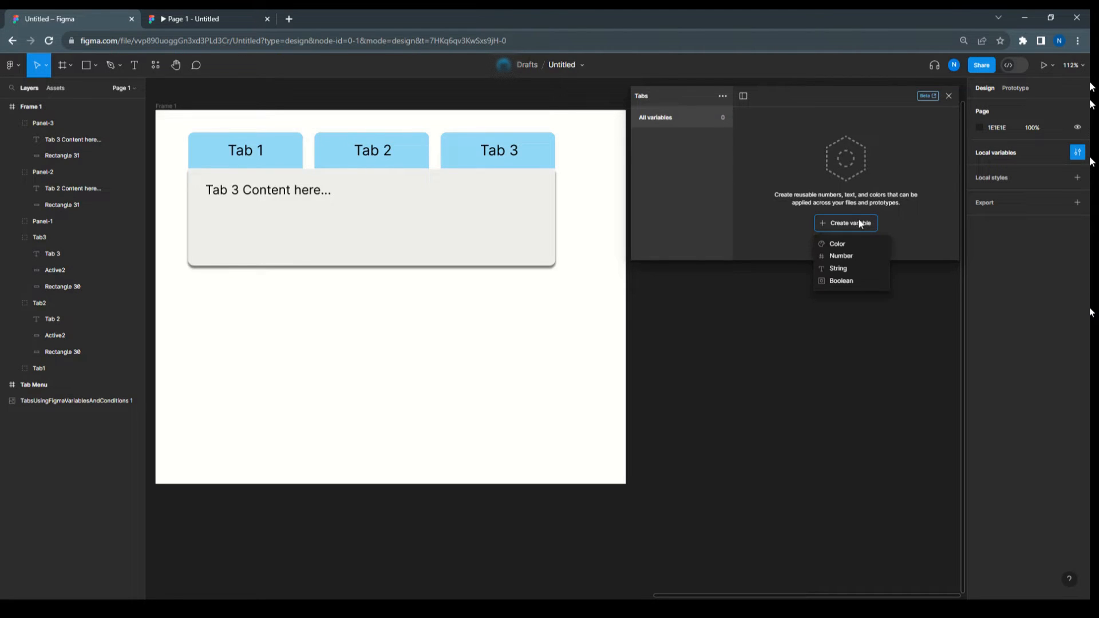
left_click(850, 279)
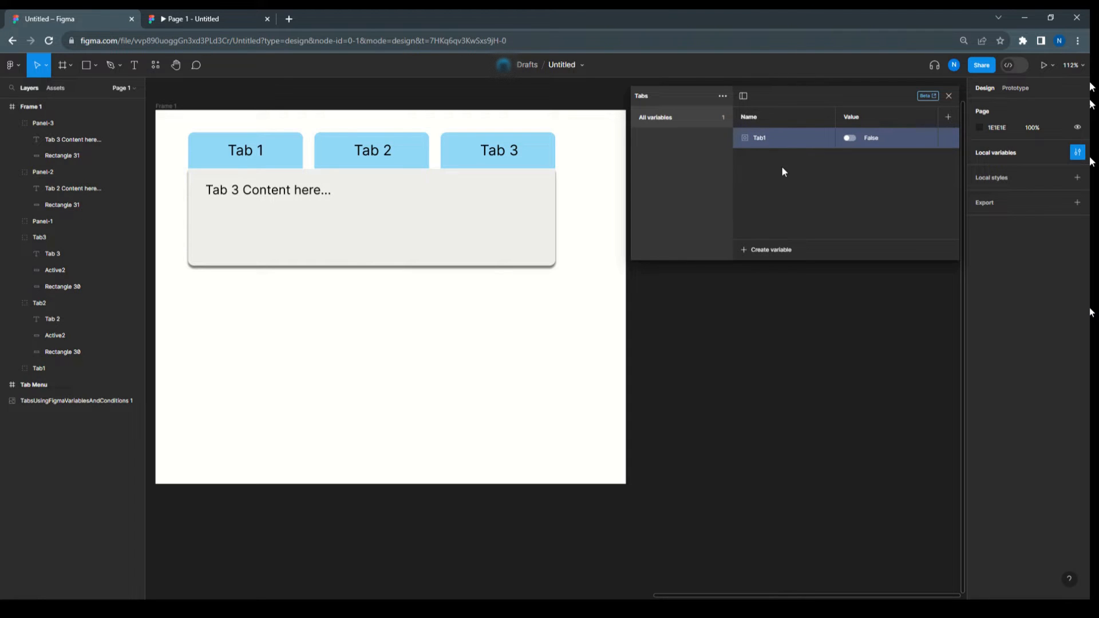
- Duplicate the Tab1 variable to add two more boolean variables named Tab2 and Tab3
right_click(785, 140)
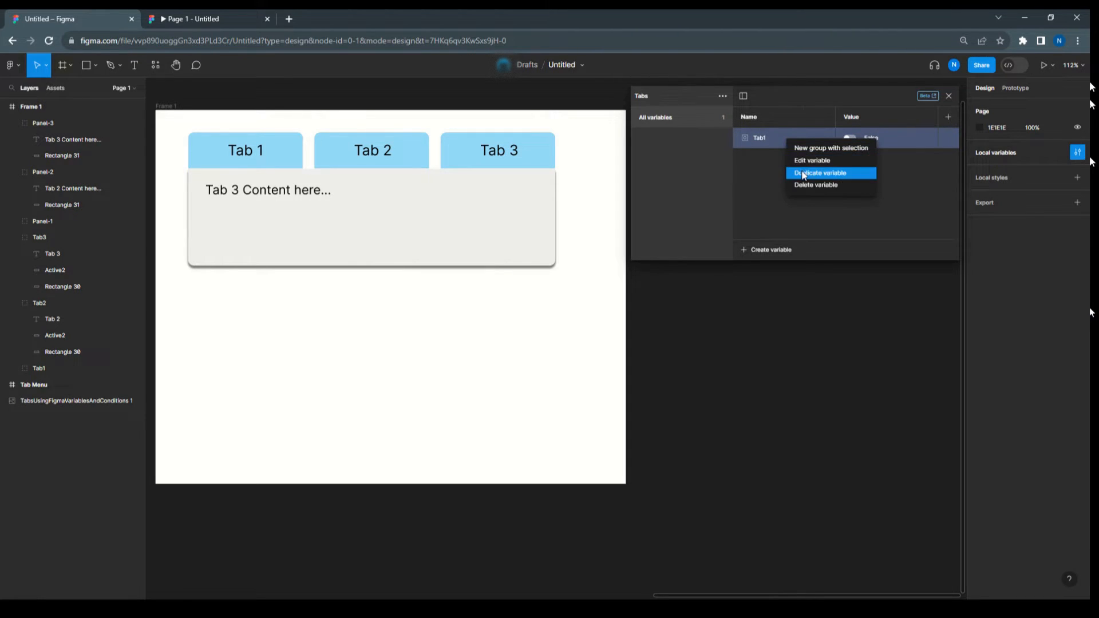
left_click(804, 174)
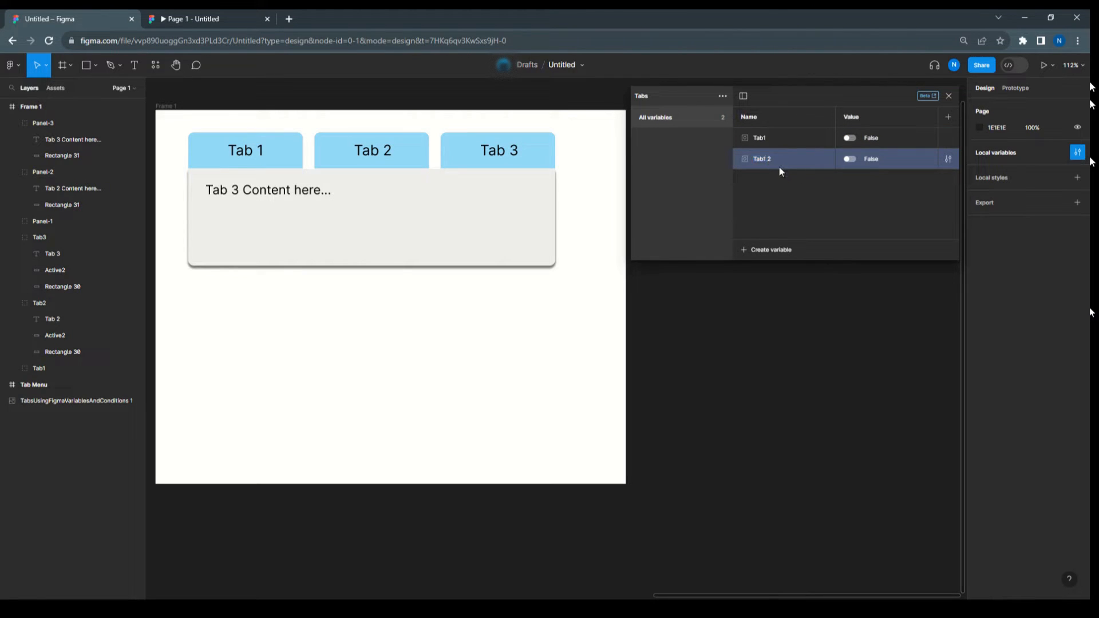
right_click(779, 165)
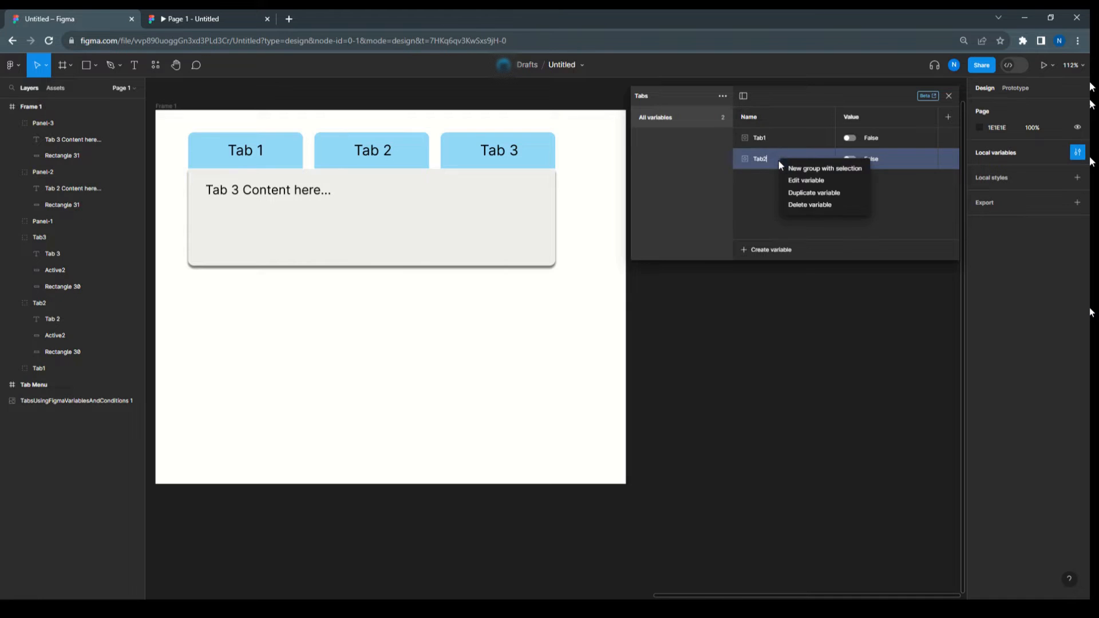
left_click(793, 191)
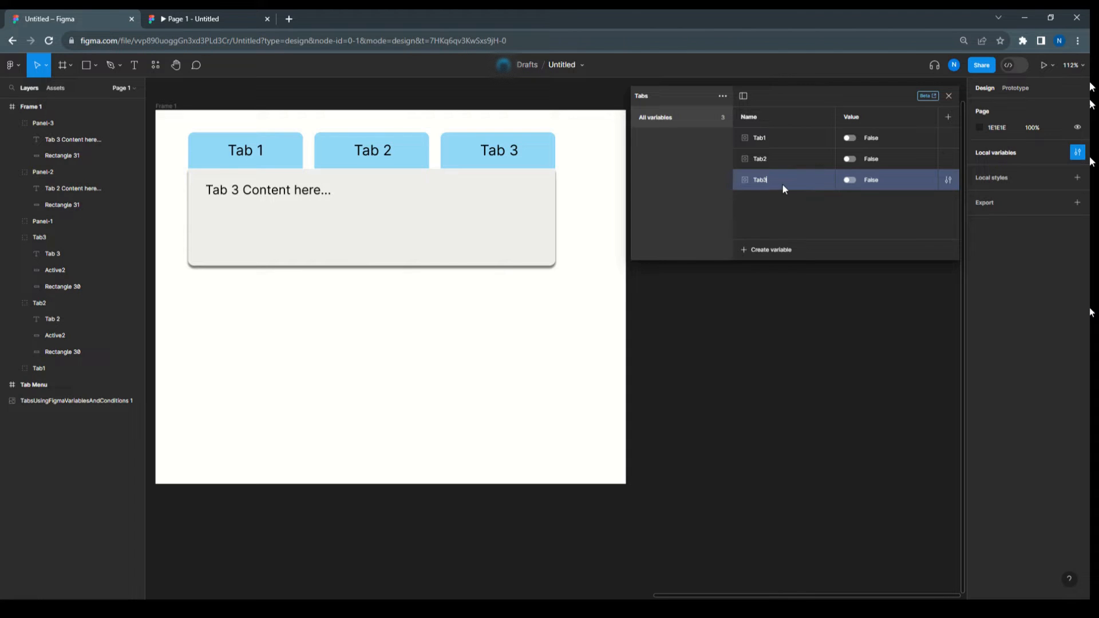
type("Tab3")
- Add three more boolean variables by duplication, naming them Panel1, Panel2 and Panel3
right_click(784, 182)
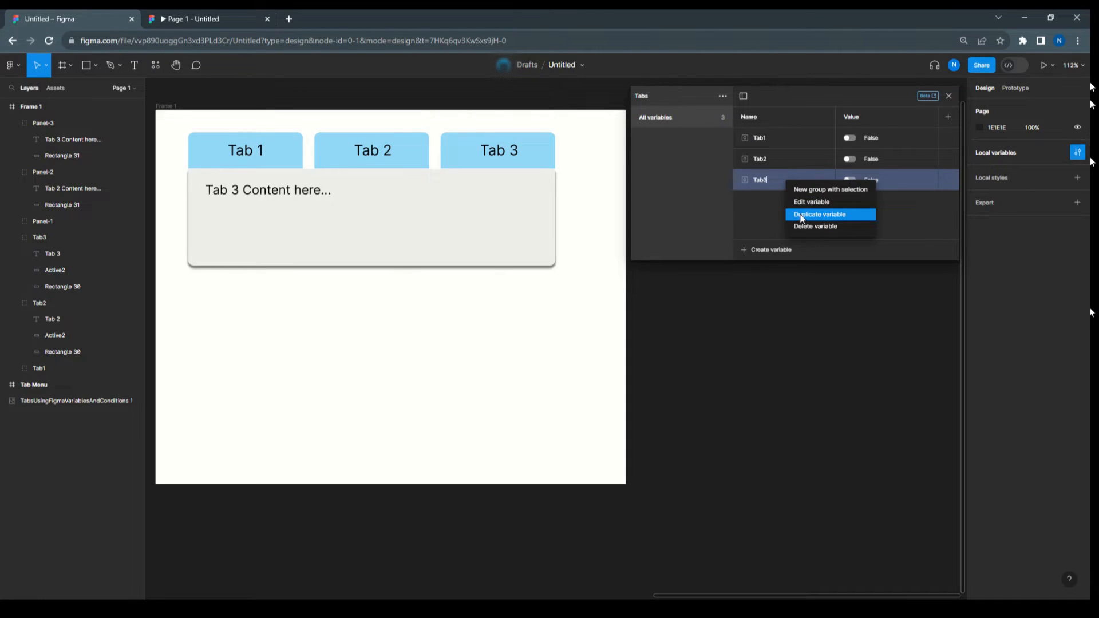
left_click(801, 216)
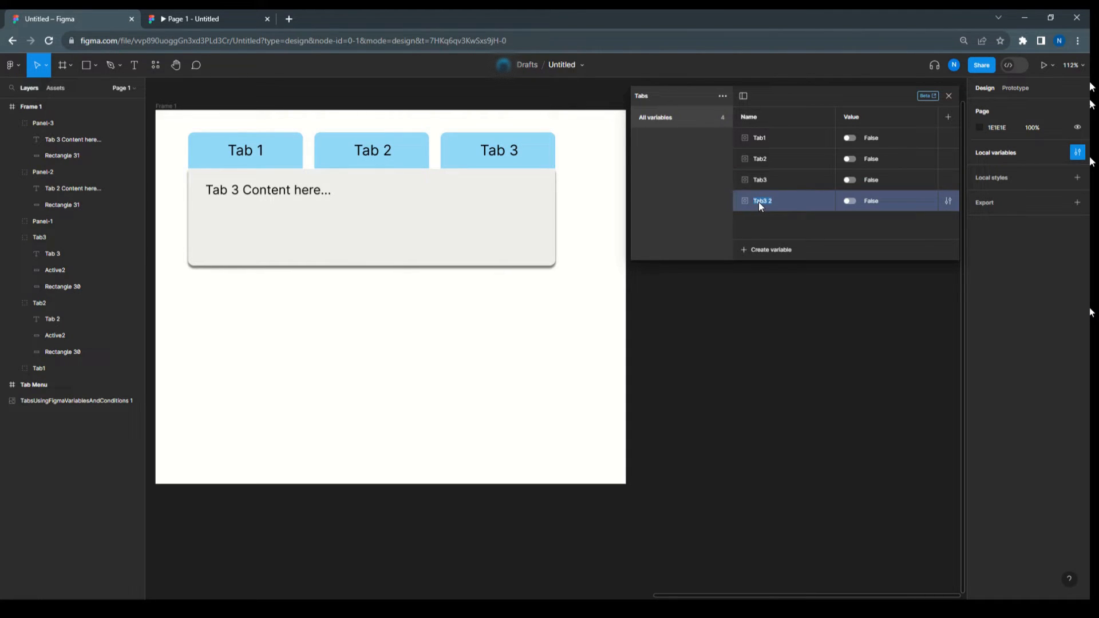
type("Panel1")
right_click(775, 200)
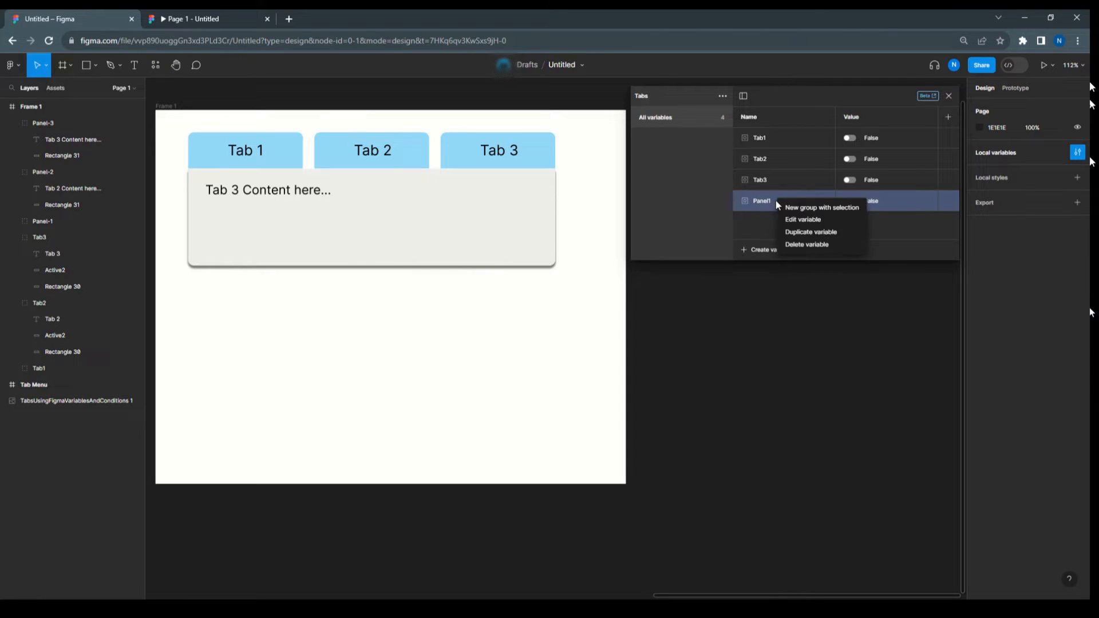
left_click(791, 231)
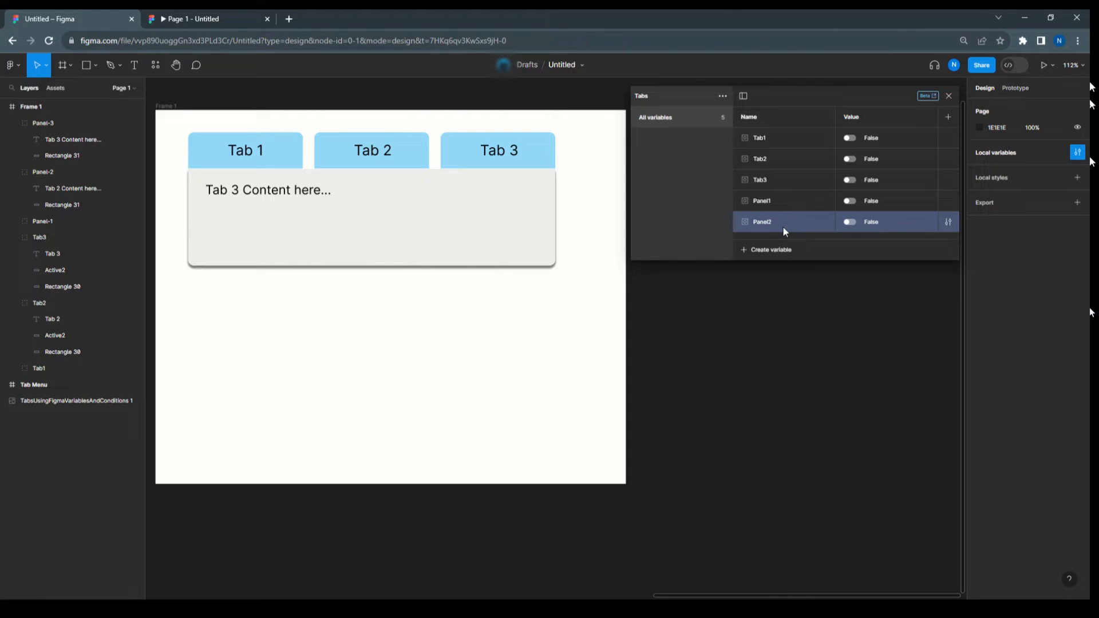
right_click(785, 222)
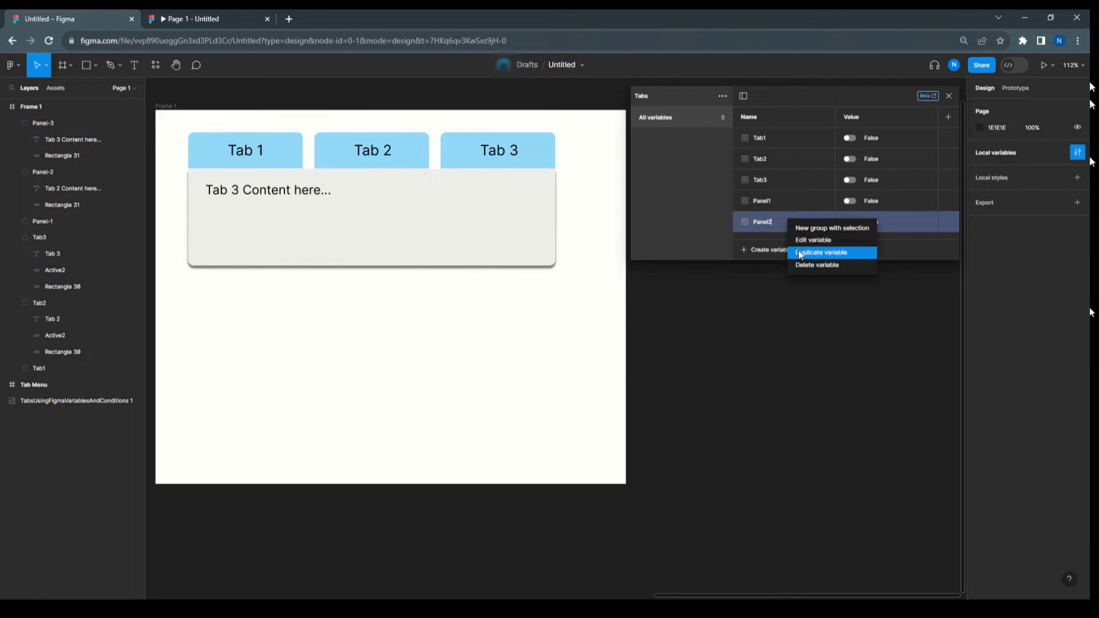
left_click(798, 252)
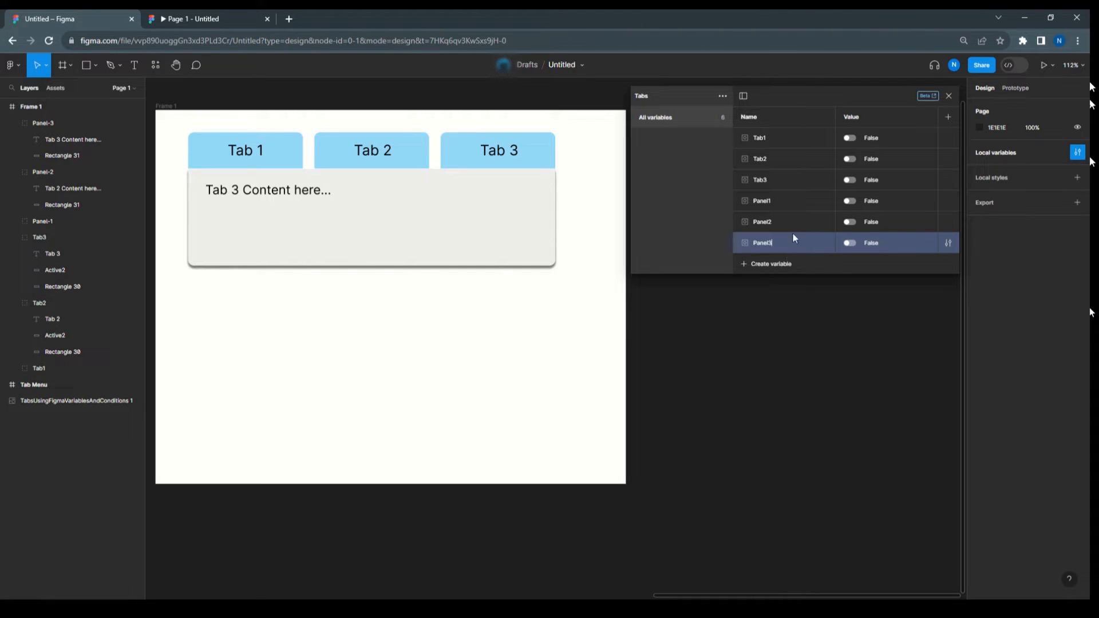
type("Panel3")
key("Return")
- Set the values of the Tab1 and Panel1 variables to True
left_click(850, 140)
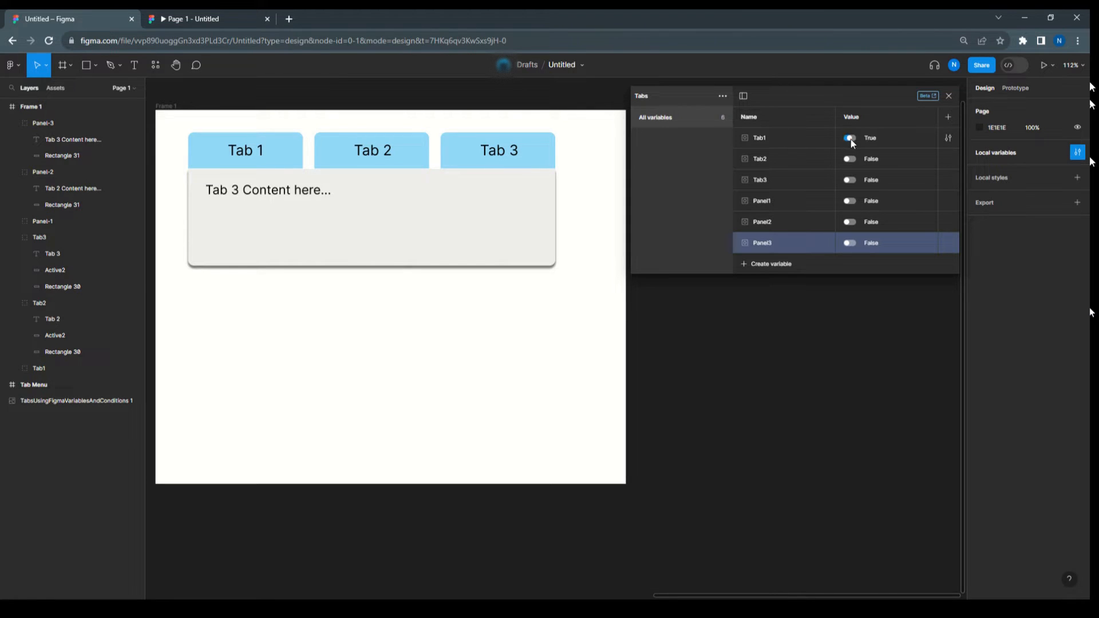
left_click(851, 202)
- Bind the visibility of the Active1 layer in the Tab1 group to the Tab1 variable
left_click(41, 370)
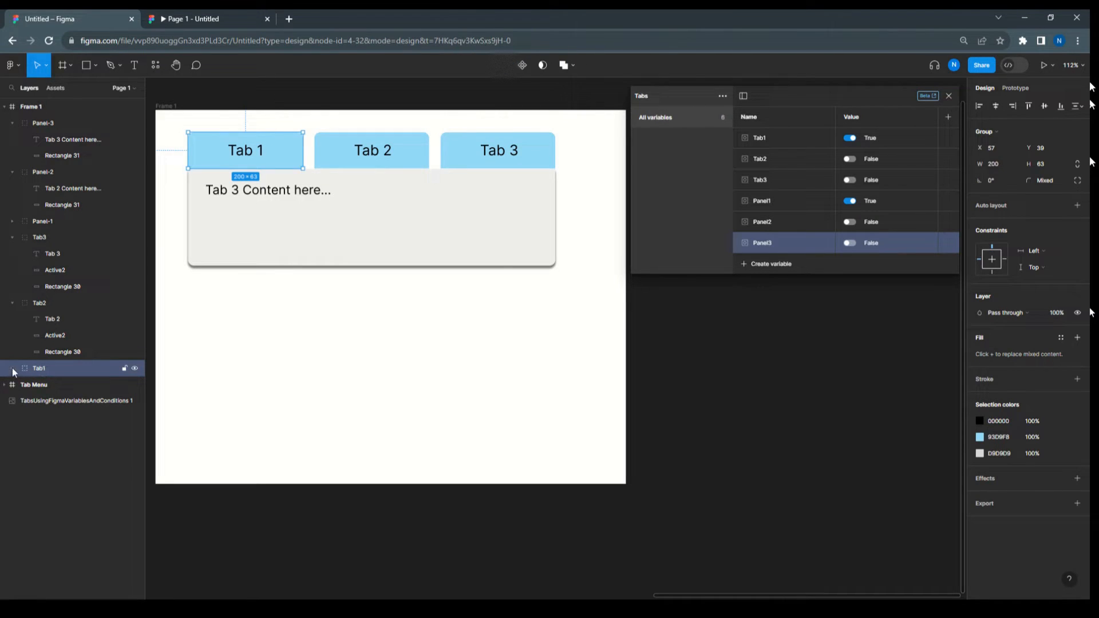
left_click(12, 368)
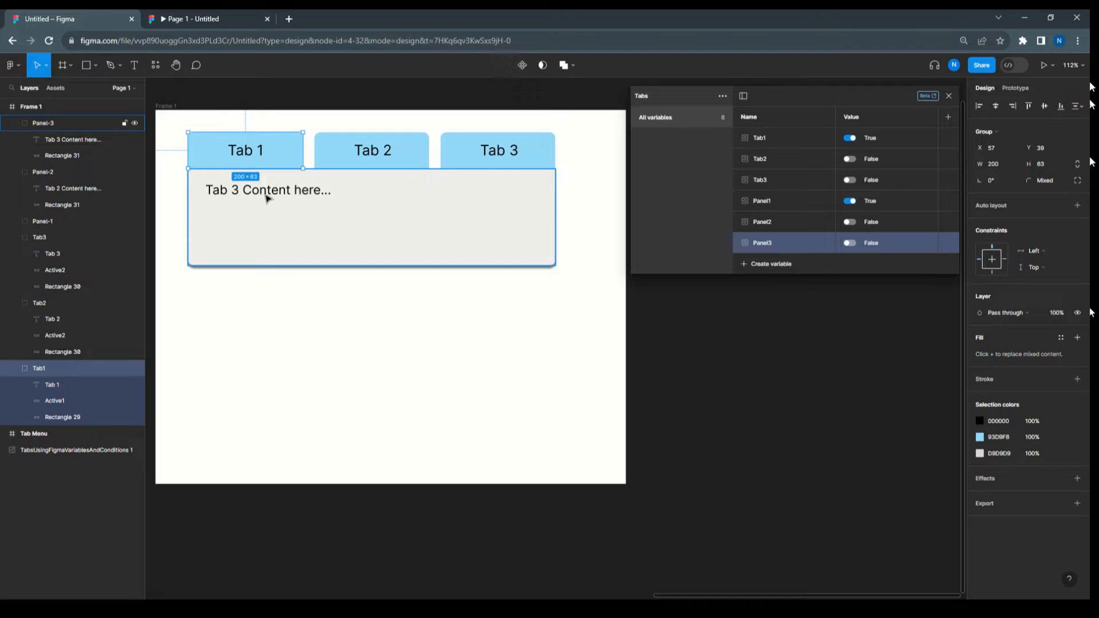
left_click(52, 399)
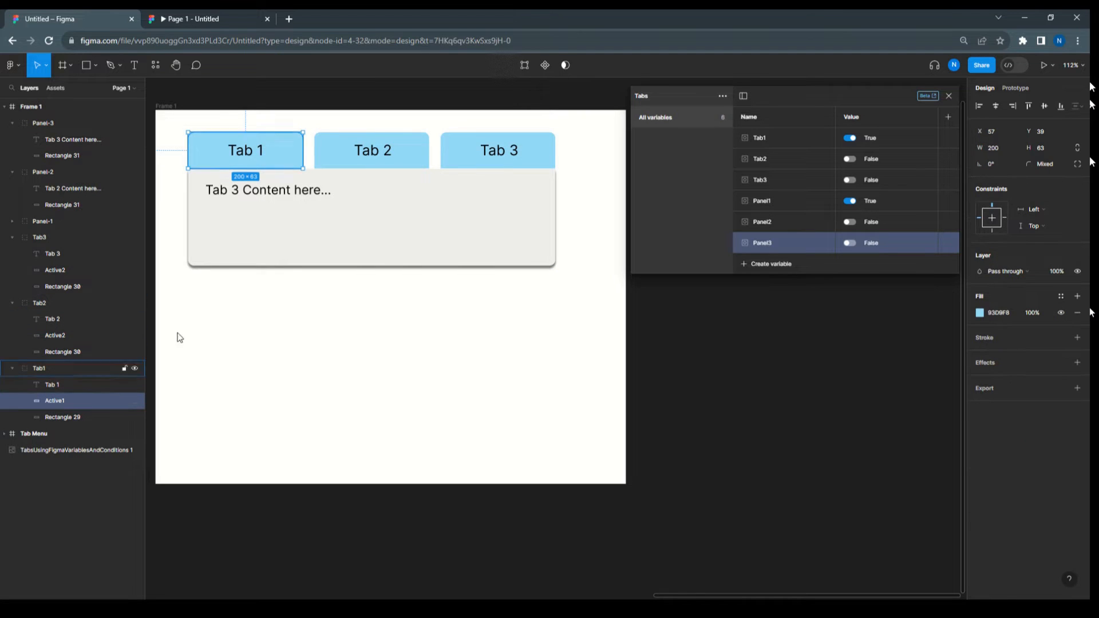
left_click(1077, 272)
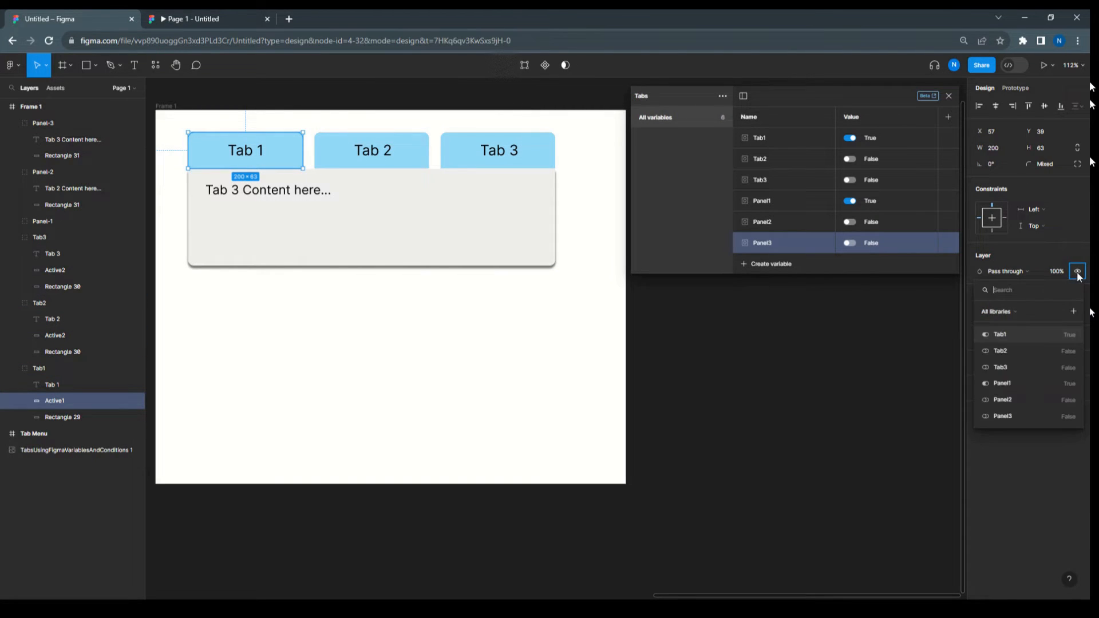
left_click(1012, 336)
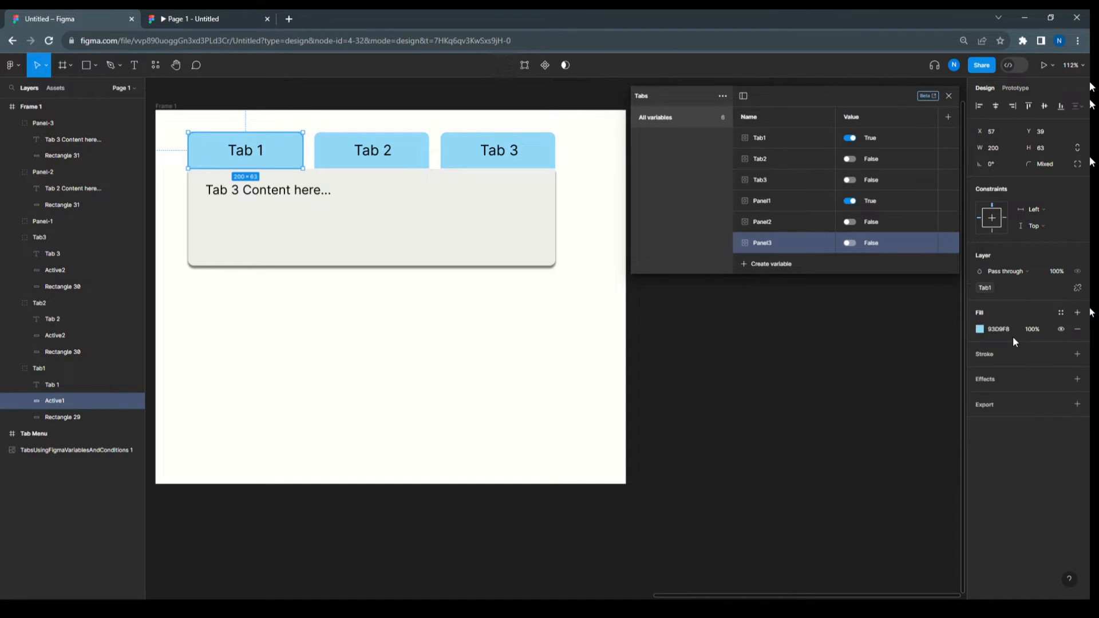
- Bind the visibility of the Active2 layer in the Tab2 group to the Tab2 variable
left_click(59, 338)
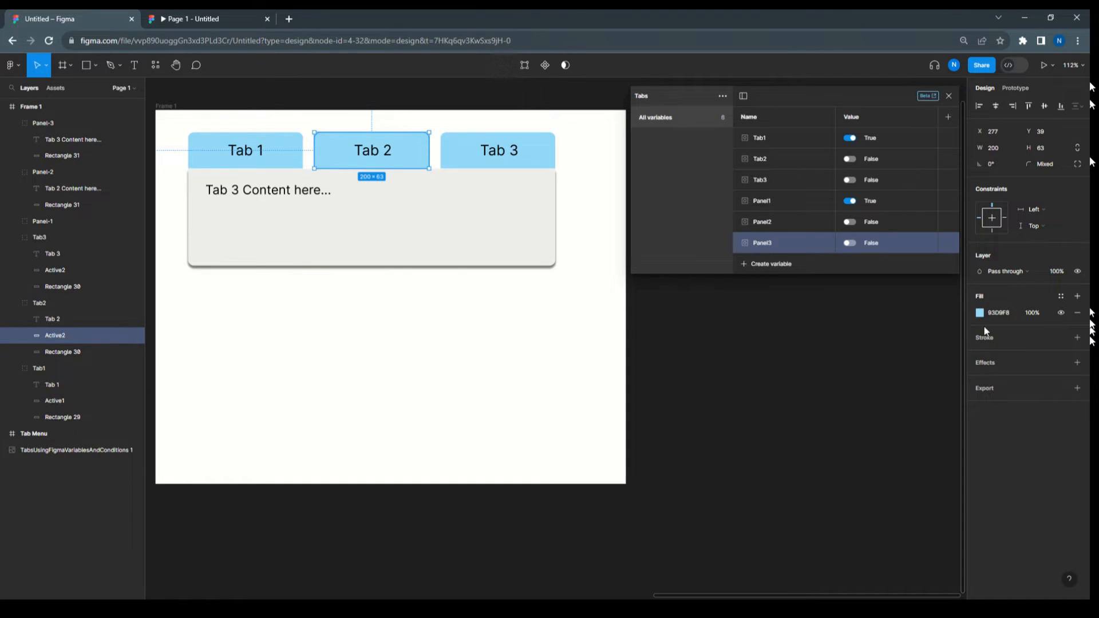
left_click(1077, 272)
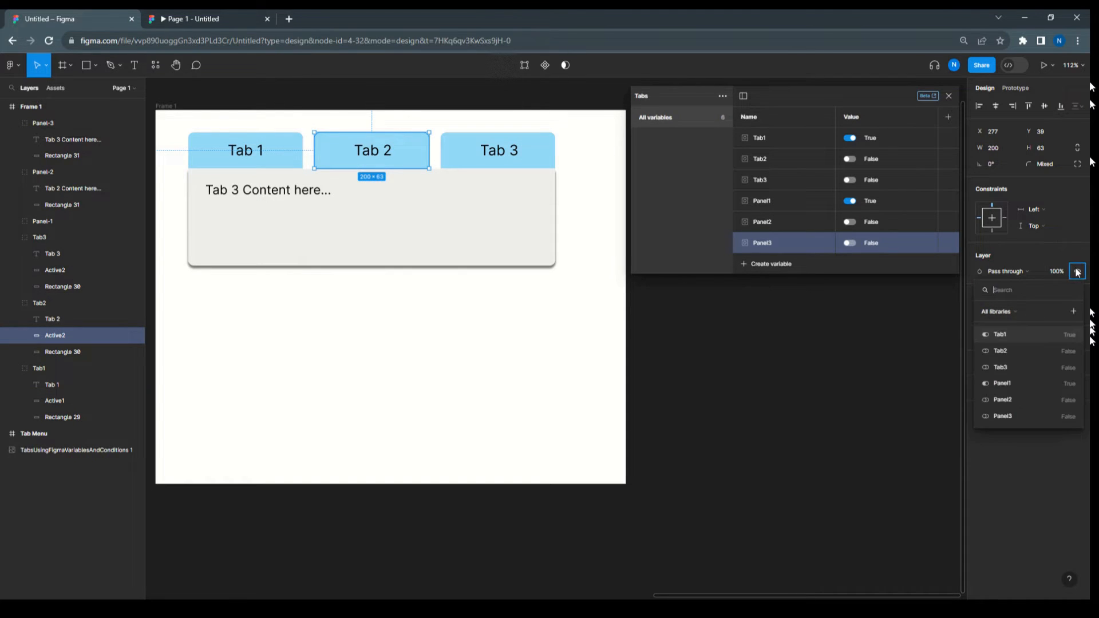
left_click(996, 349)
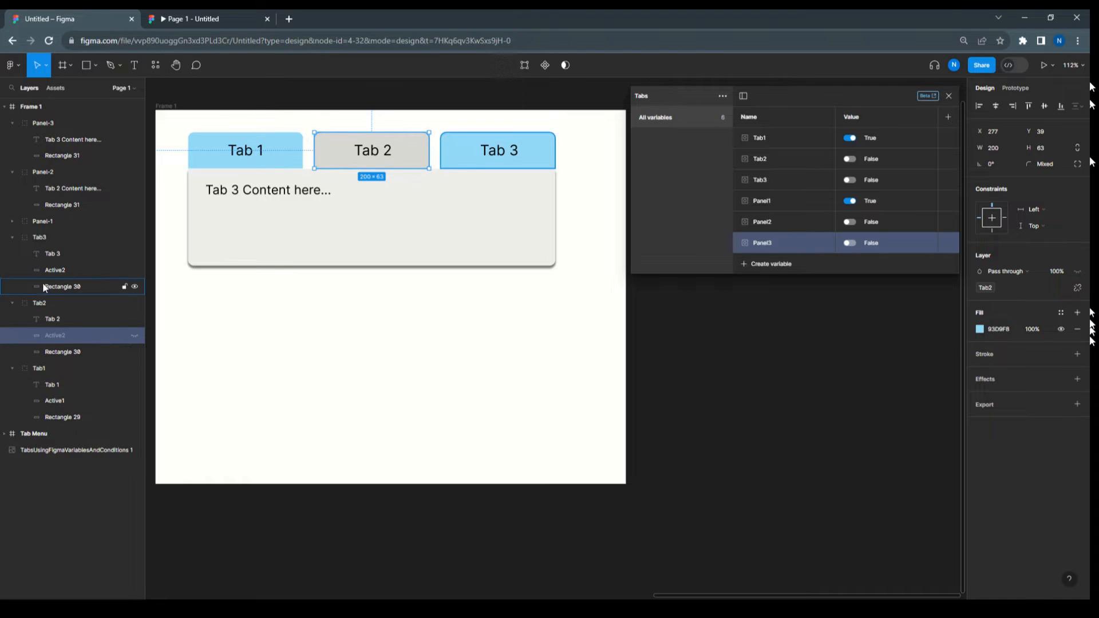
- Rename the Active2 layer inside the Tab3 group as Active3
left_click(54, 269)
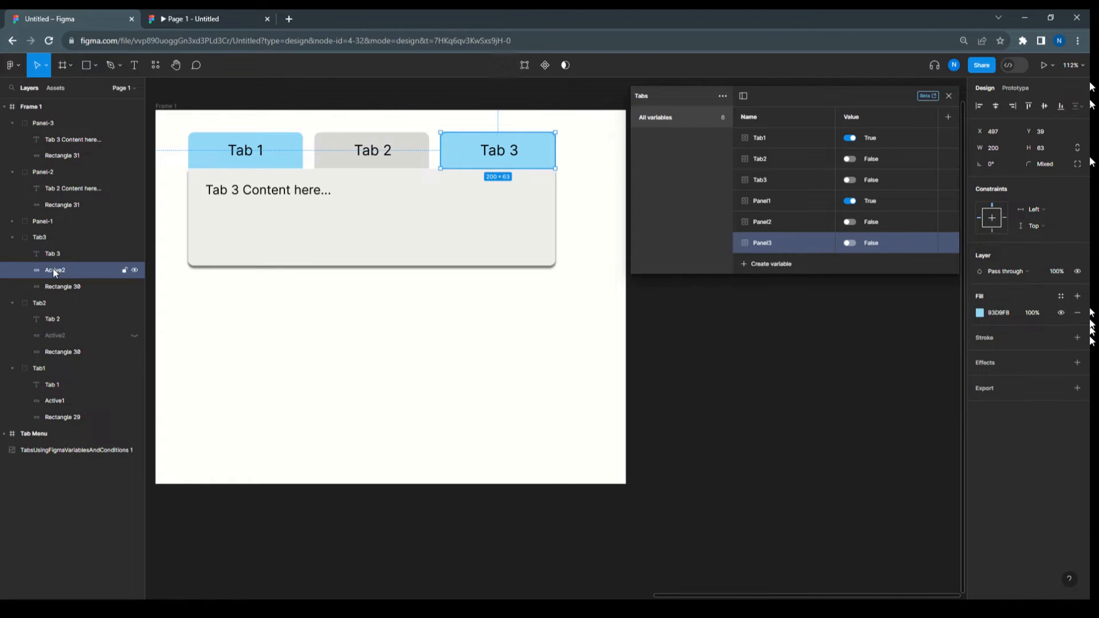
double_click(74, 270)
key("Return")
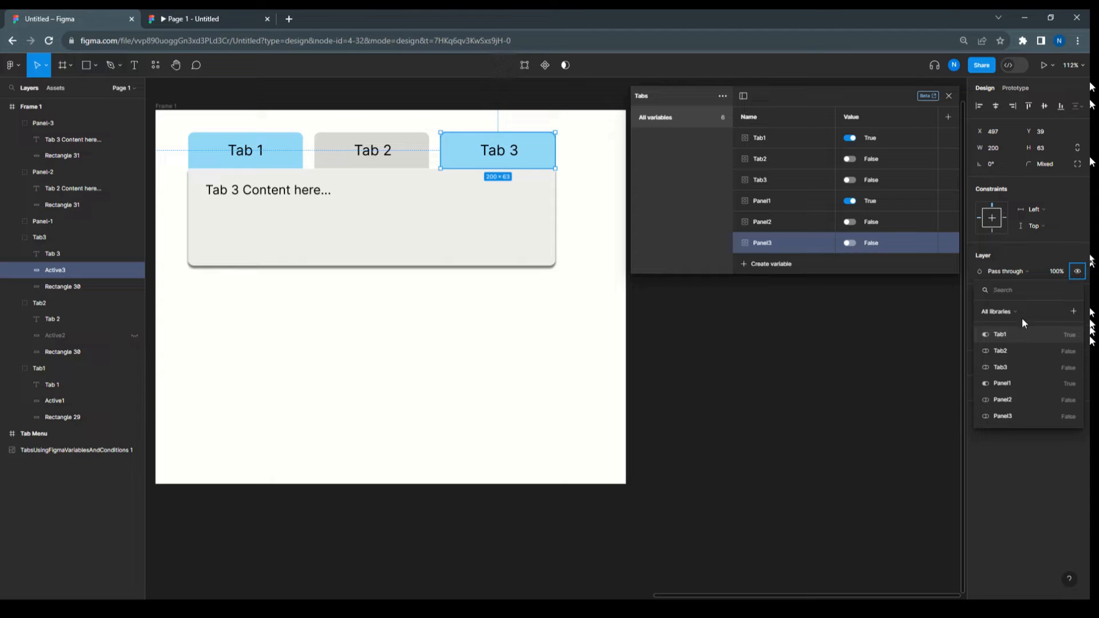
- Bind the visibility of the Active3 layer to the Tab3 variable and of the Panel-1 group to the Panel1 variable
left_click(1014, 368)
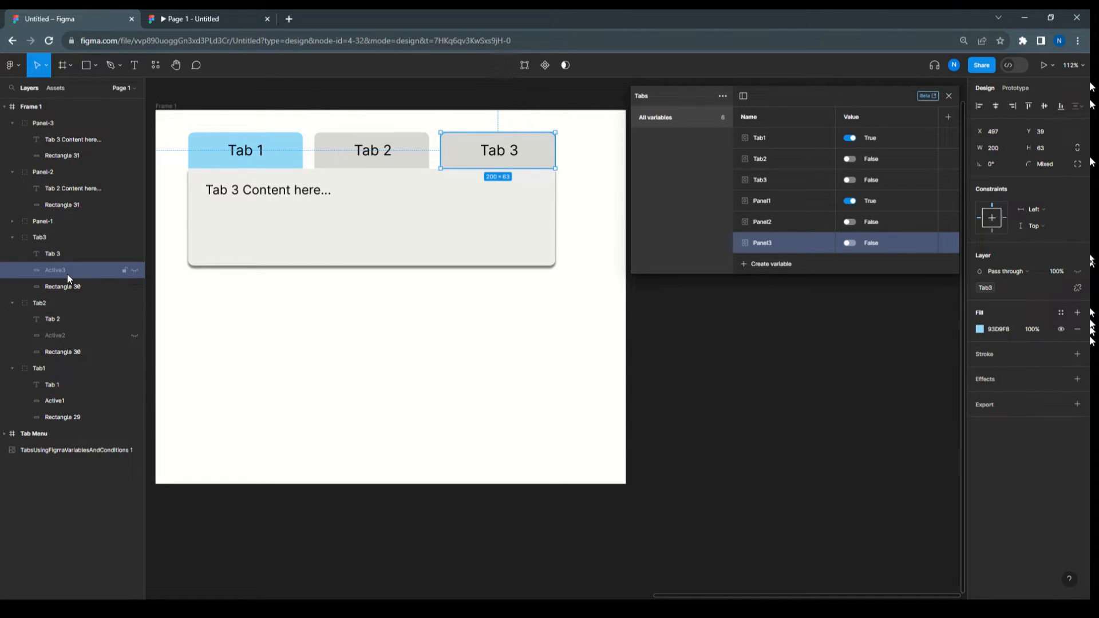
left_click(42, 224)
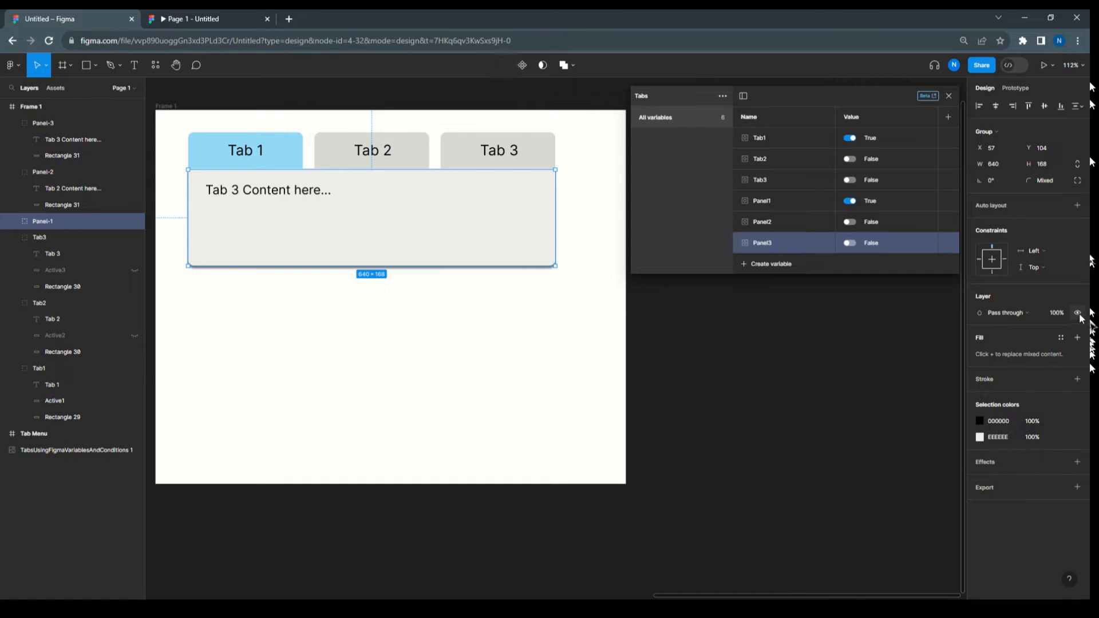
right_click(1081, 316)
left_click(1021, 423)
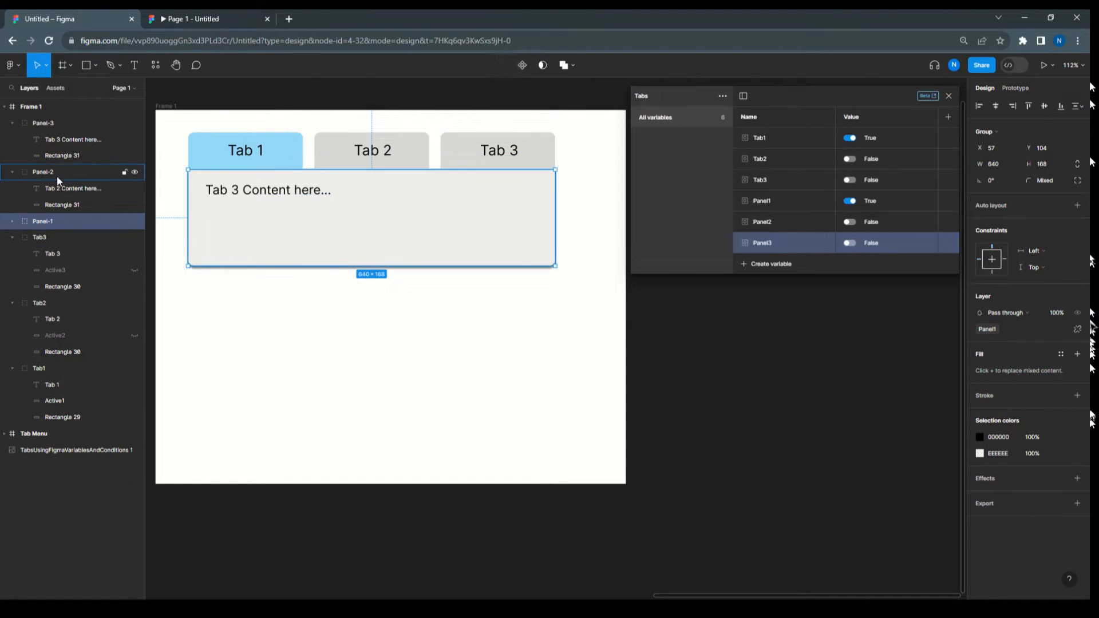
- Bind the visibility of the Panel-2 group to the Panel2 variable and of the Panel-3 group to the Panel3 variable
left_click(115, 172)
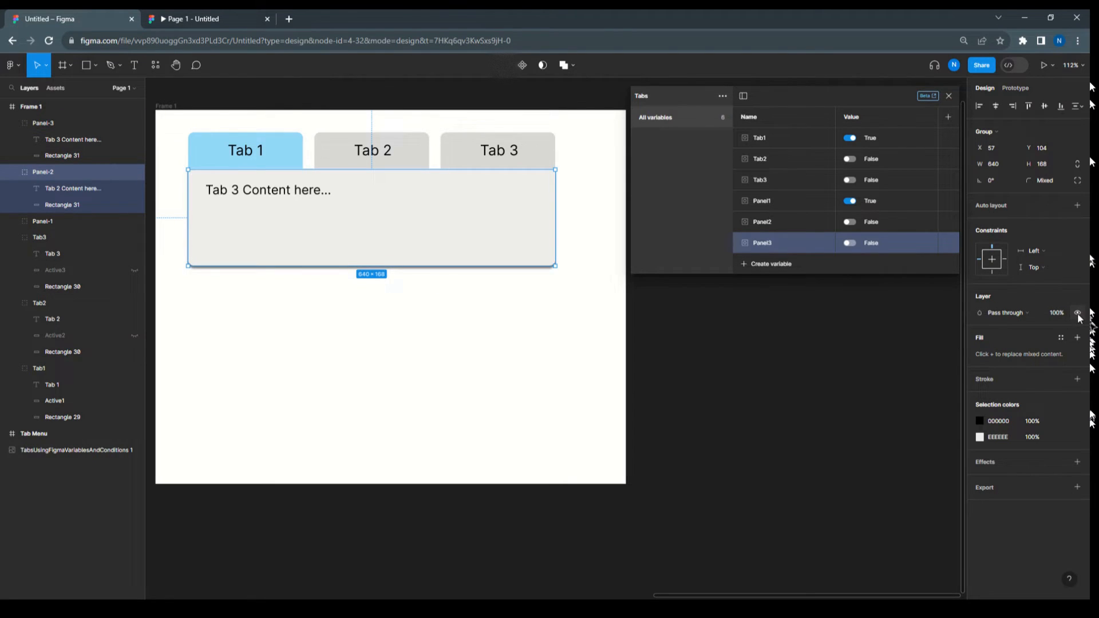
left_click(1077, 313)
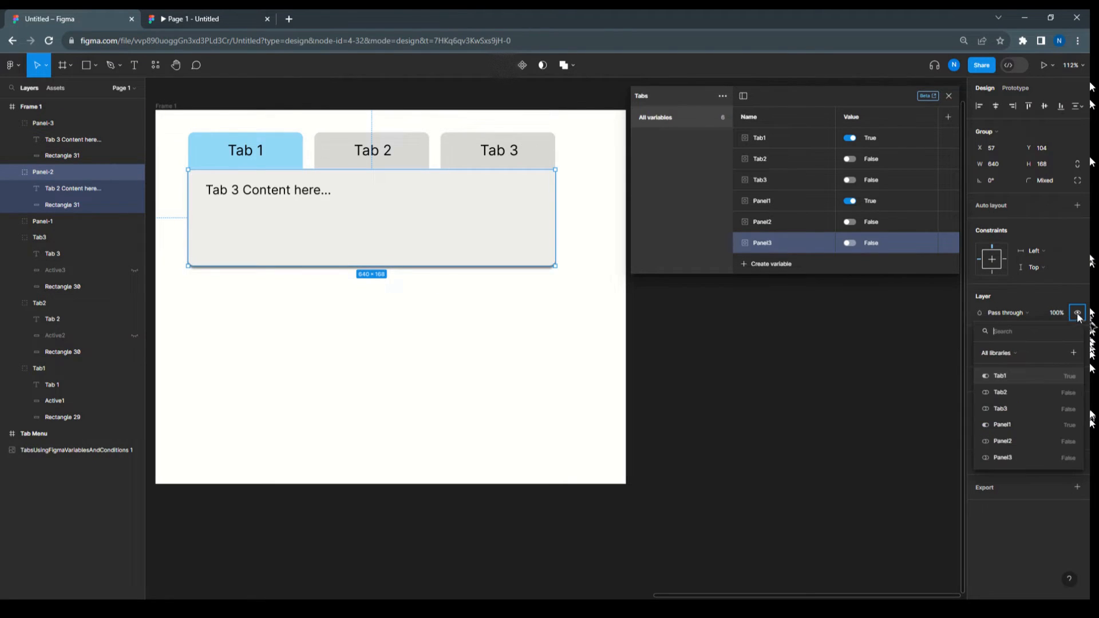
left_click(1011, 439)
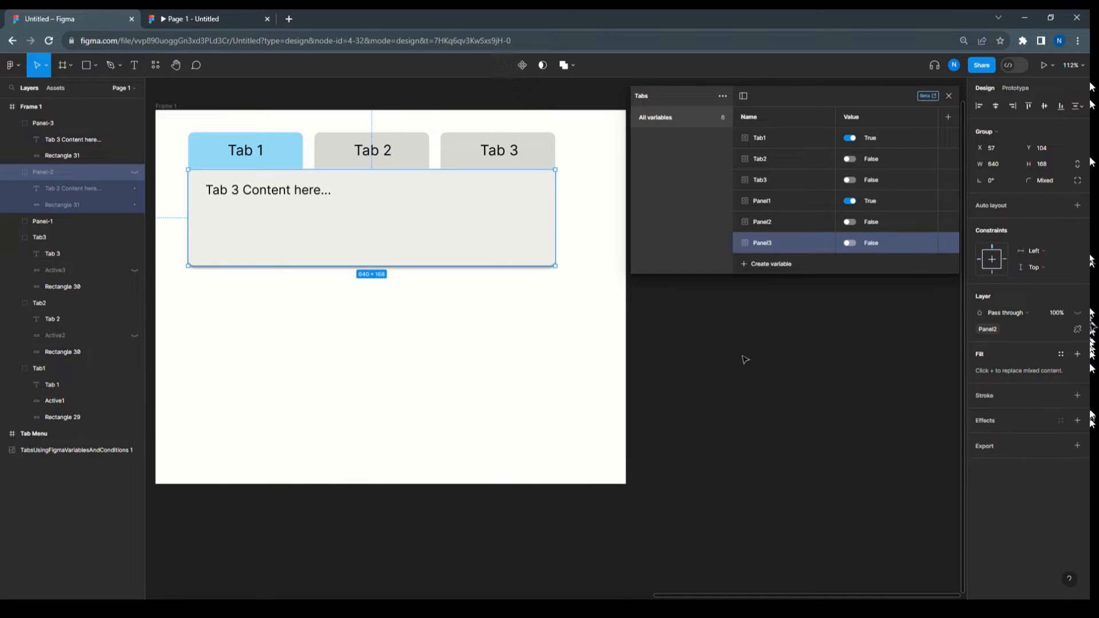
left_click(48, 123)
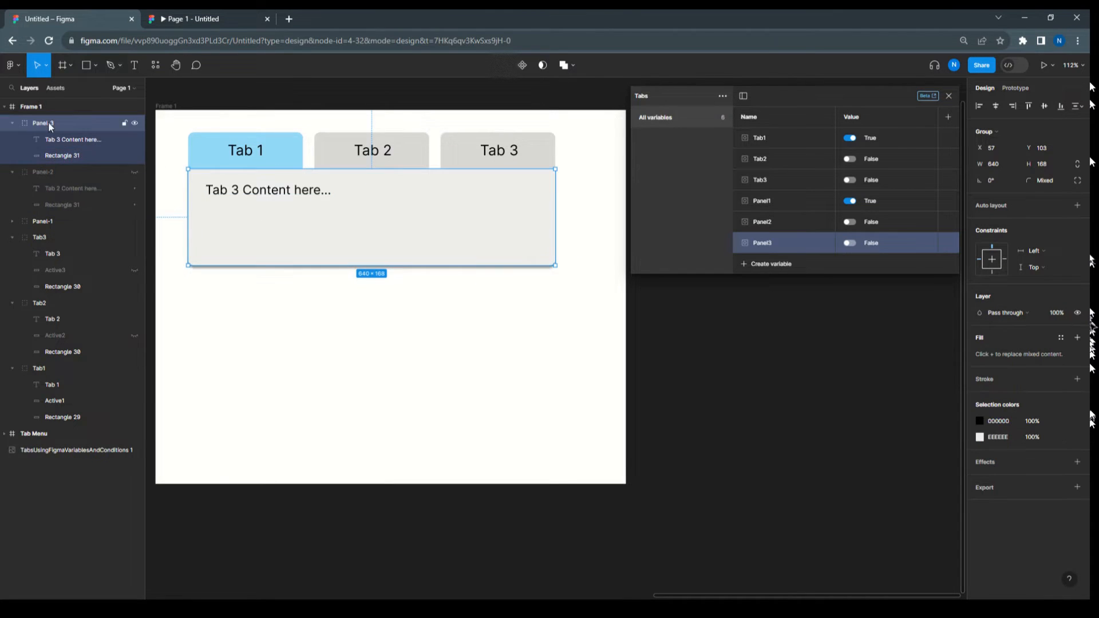
left_click(1078, 313)
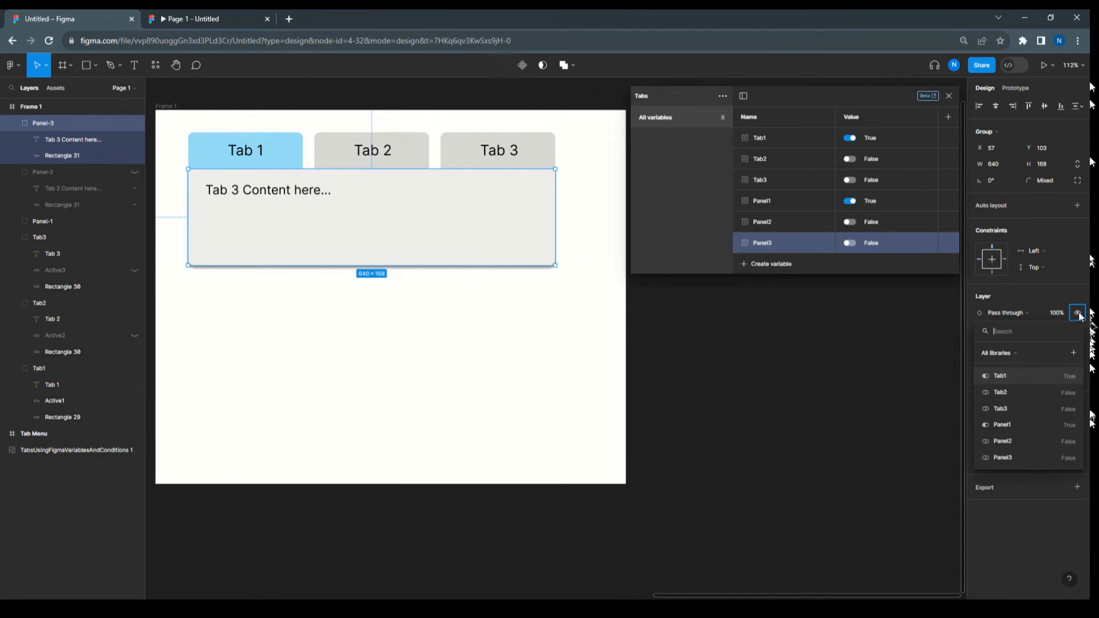
left_click(1022, 456)
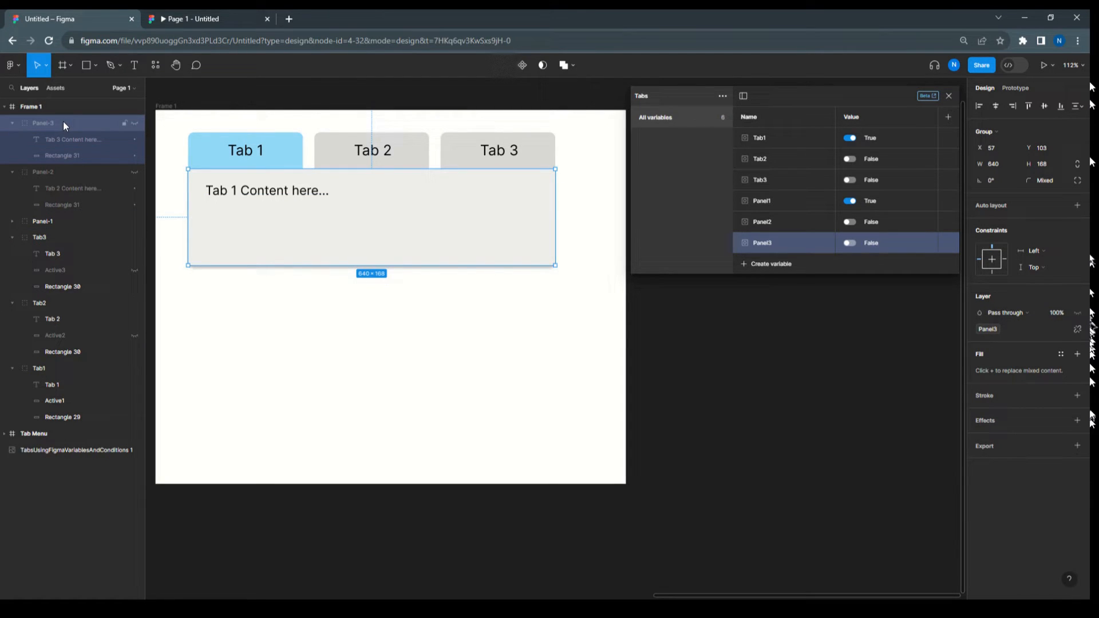
- Review which visibility variable is assigned to the Panel-2 and Panel-1 groups and to the Active3, Active2 and Active1 layers
left_click(36, 171)
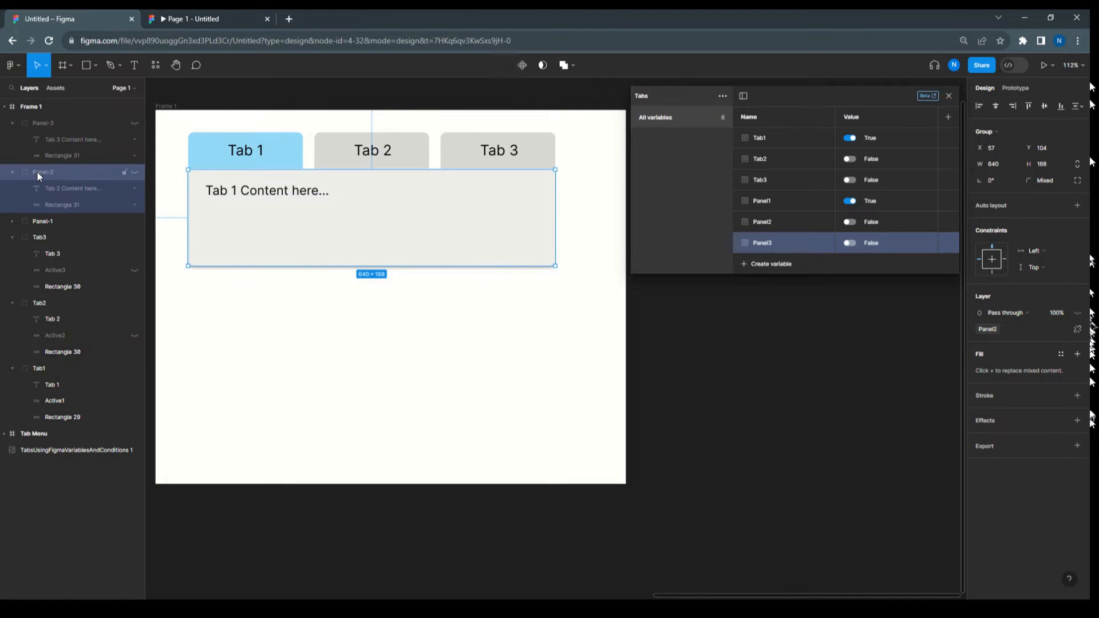
left_click(47, 223)
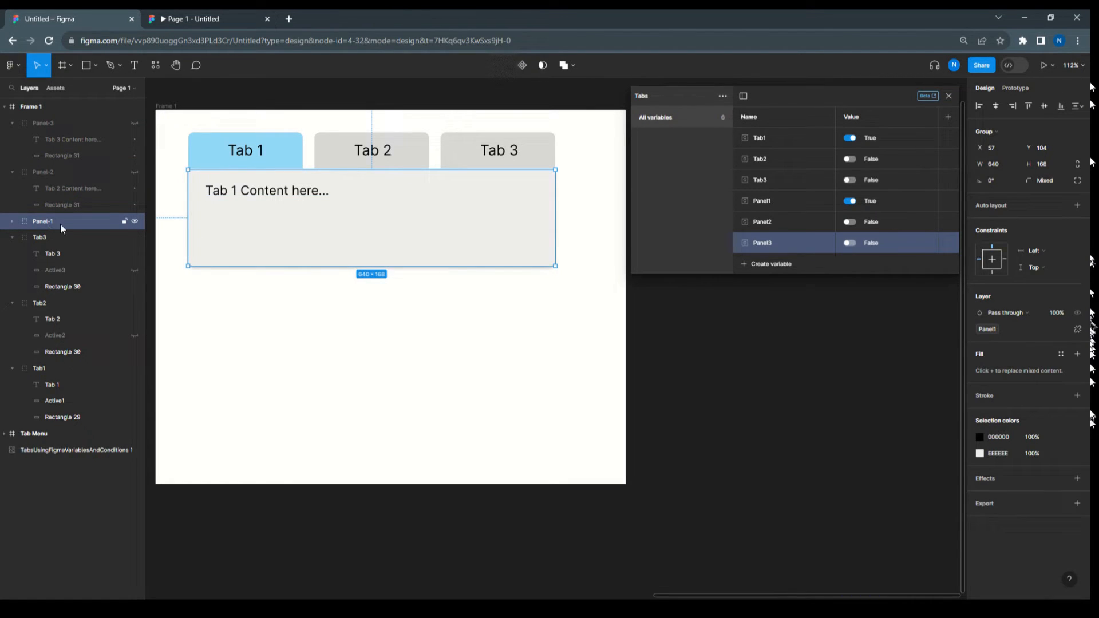
left_click(38, 237)
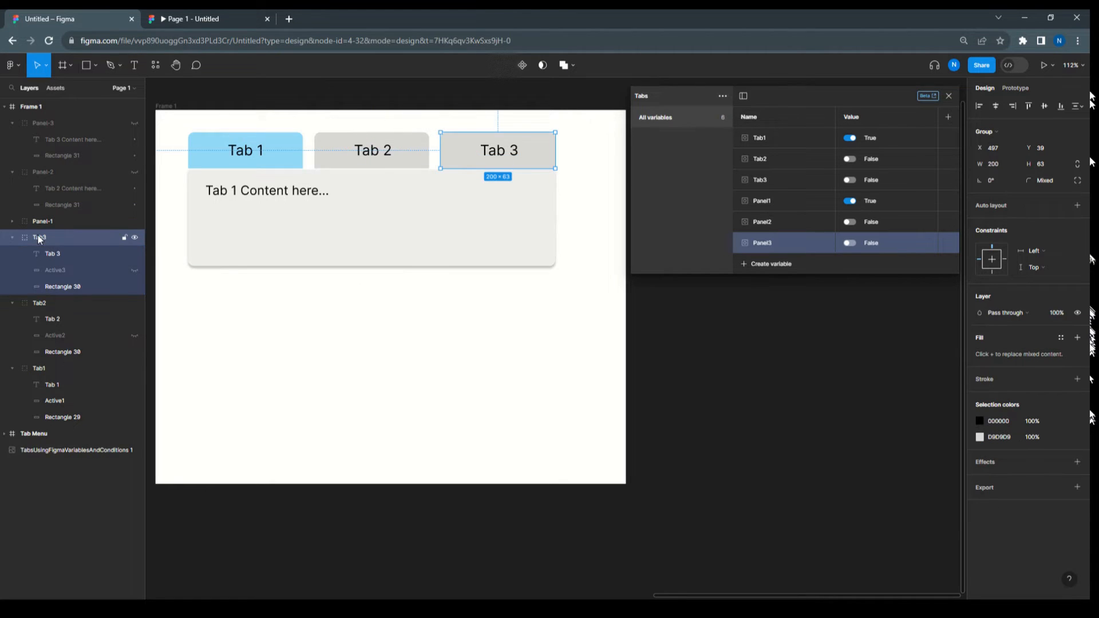
left_click(49, 268)
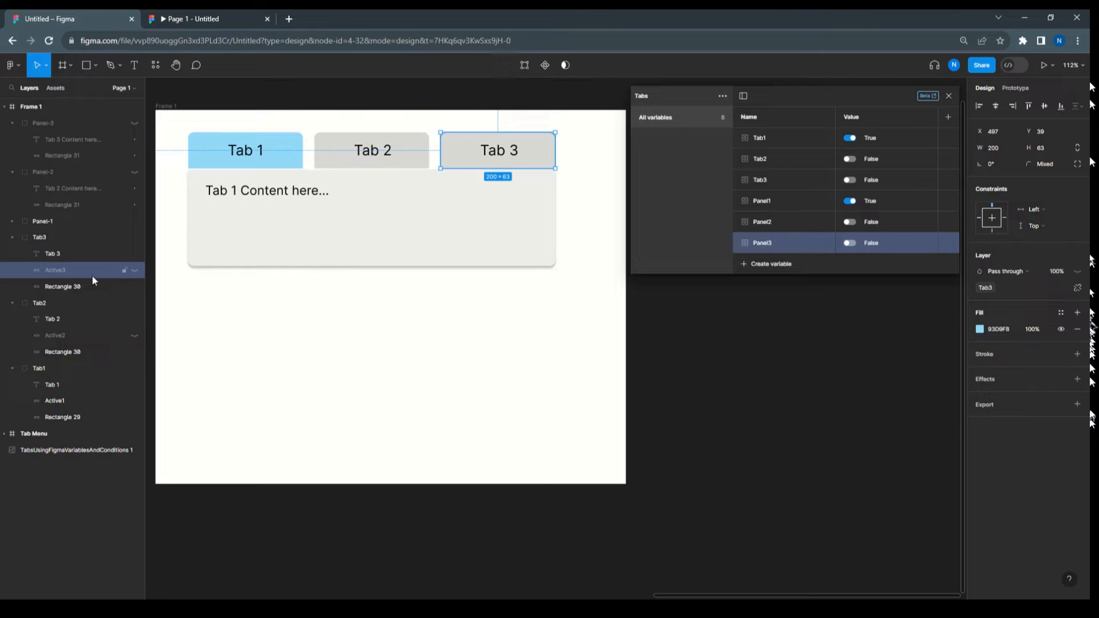
left_click(56, 336)
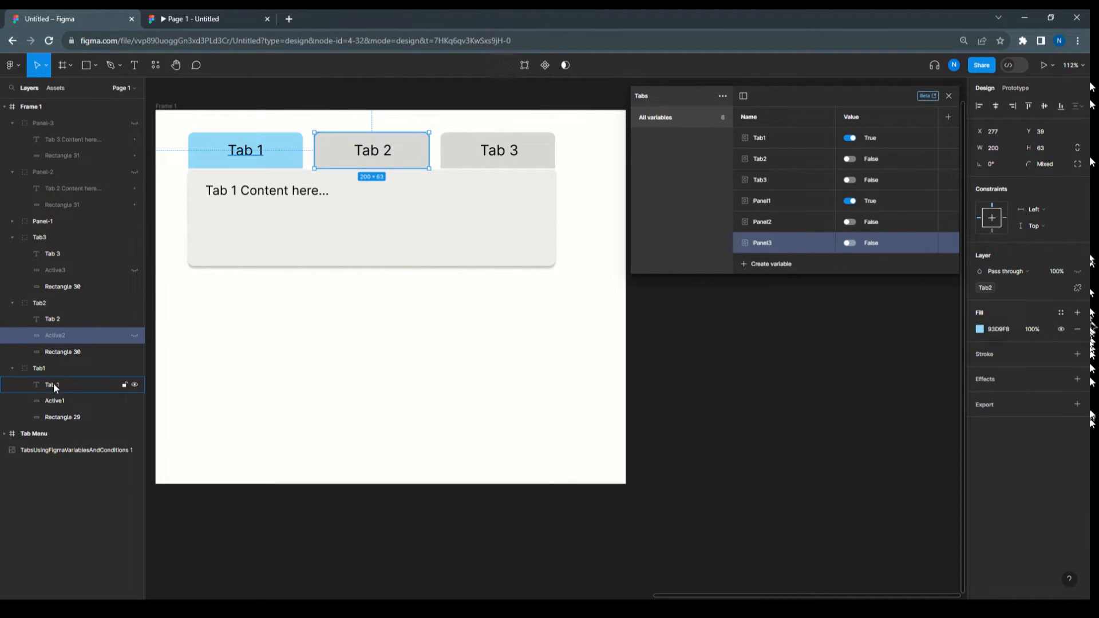
left_click(56, 400)
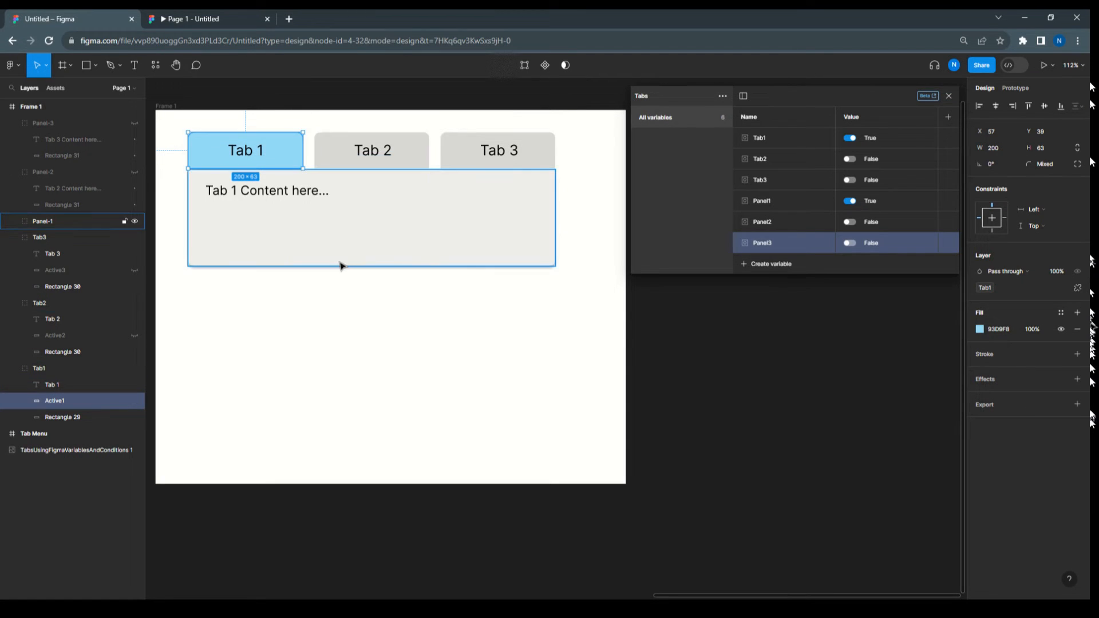
- Close the variables window and add an on-click prototype interaction with a Conditional action to the Tab1 group
left_click(949, 97)
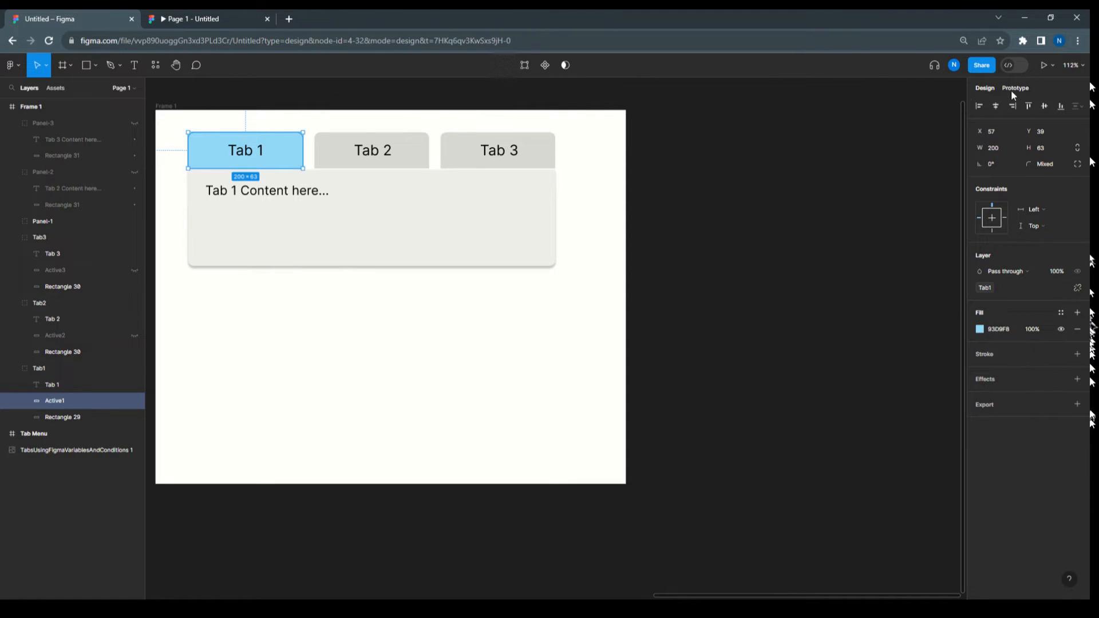
left_click(1011, 88)
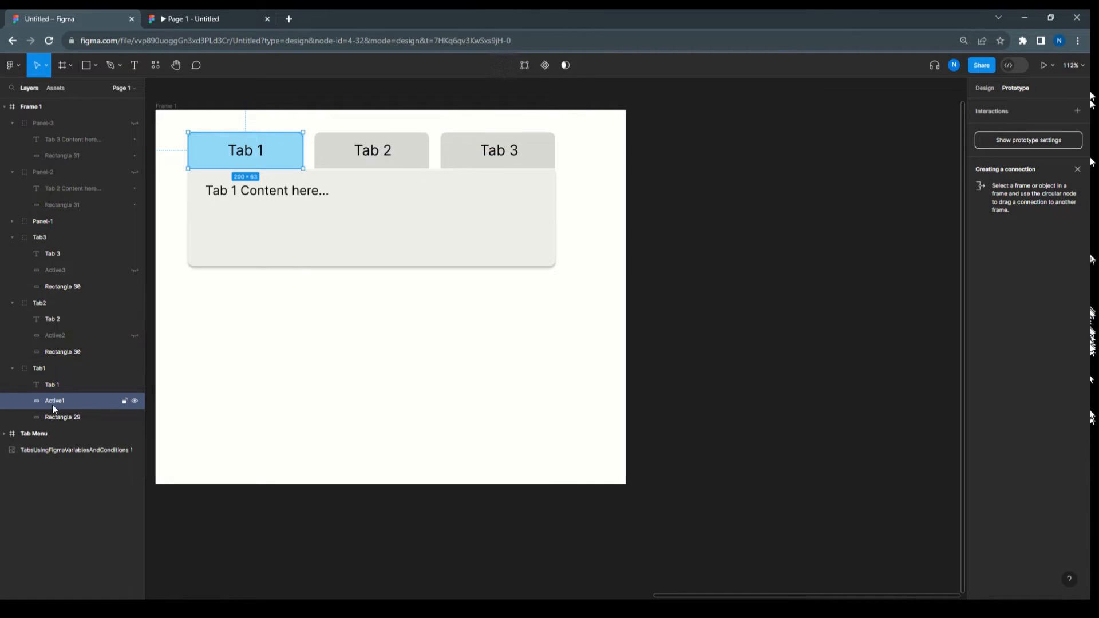
left_click(39, 371)
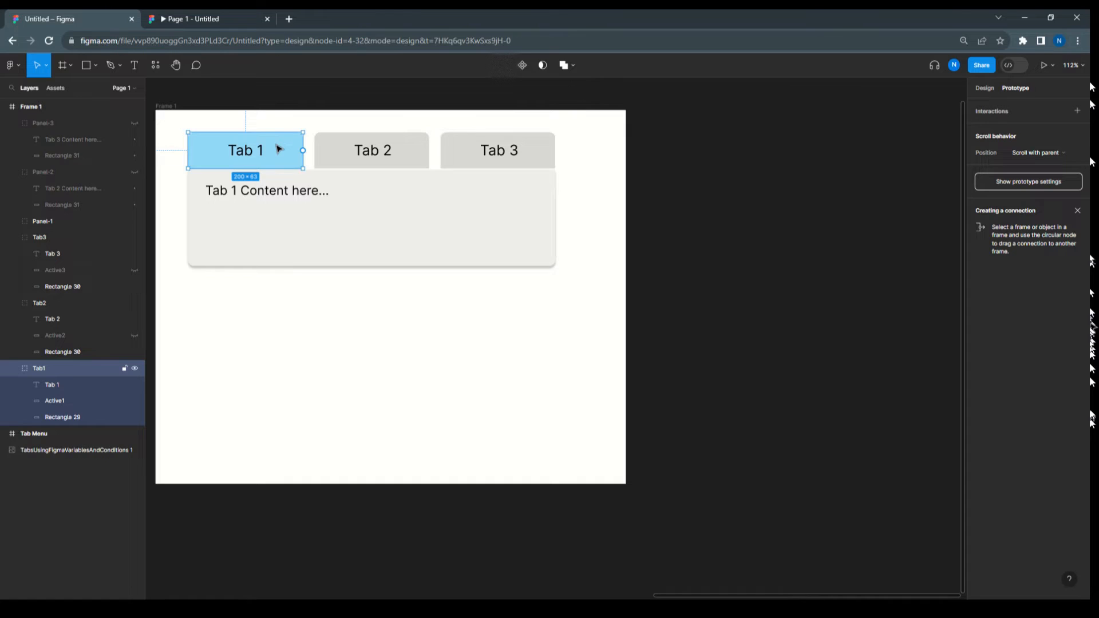
left_click(994, 116)
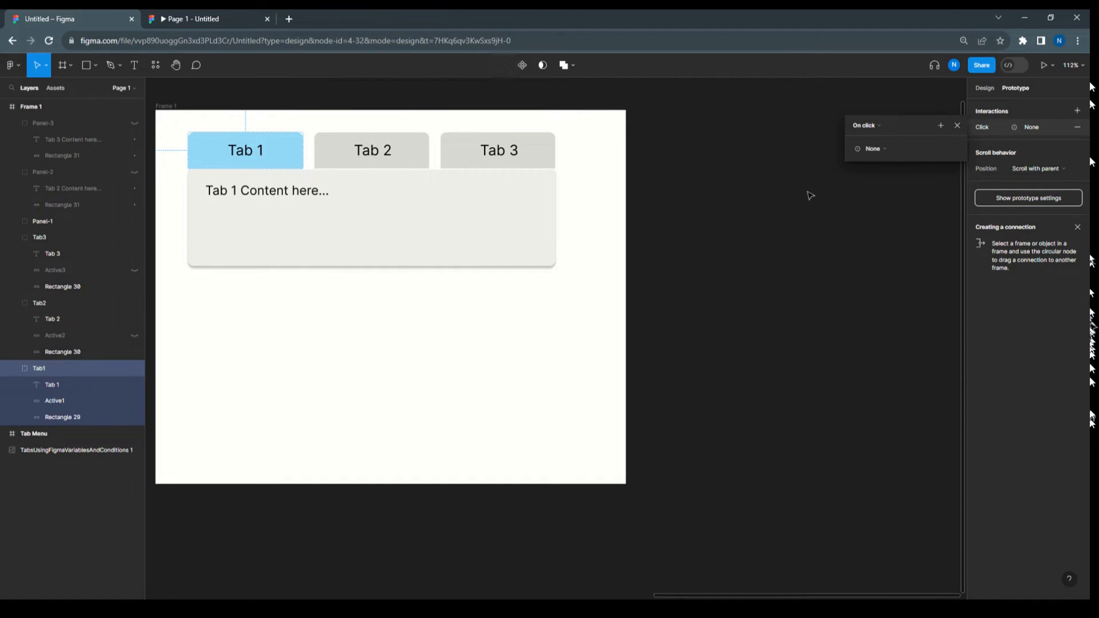
left_click(887, 149)
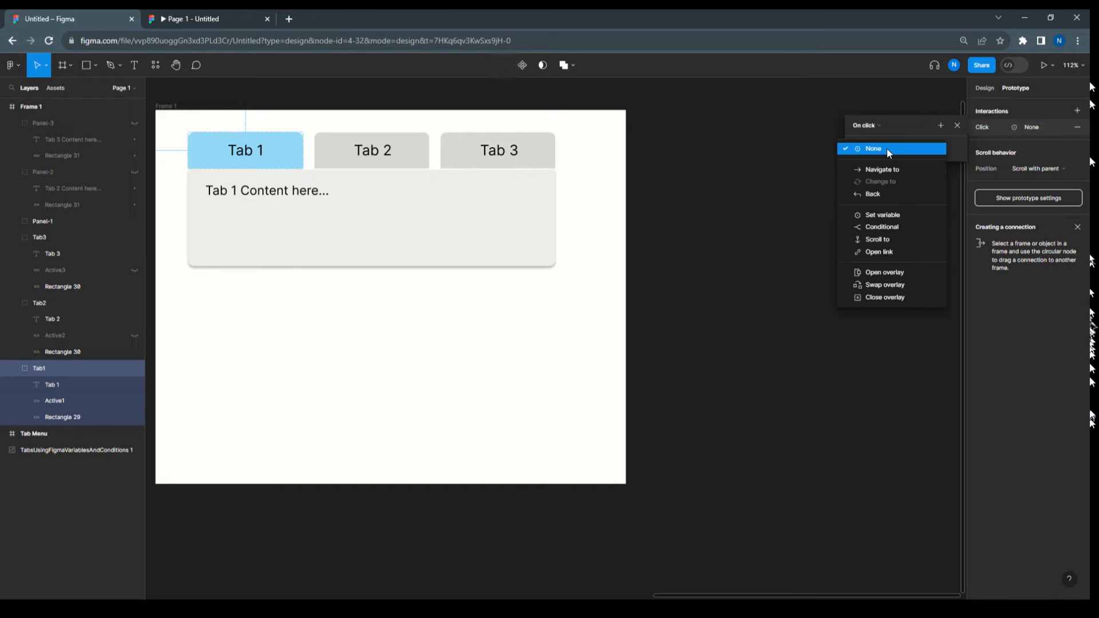
left_click(883, 226)
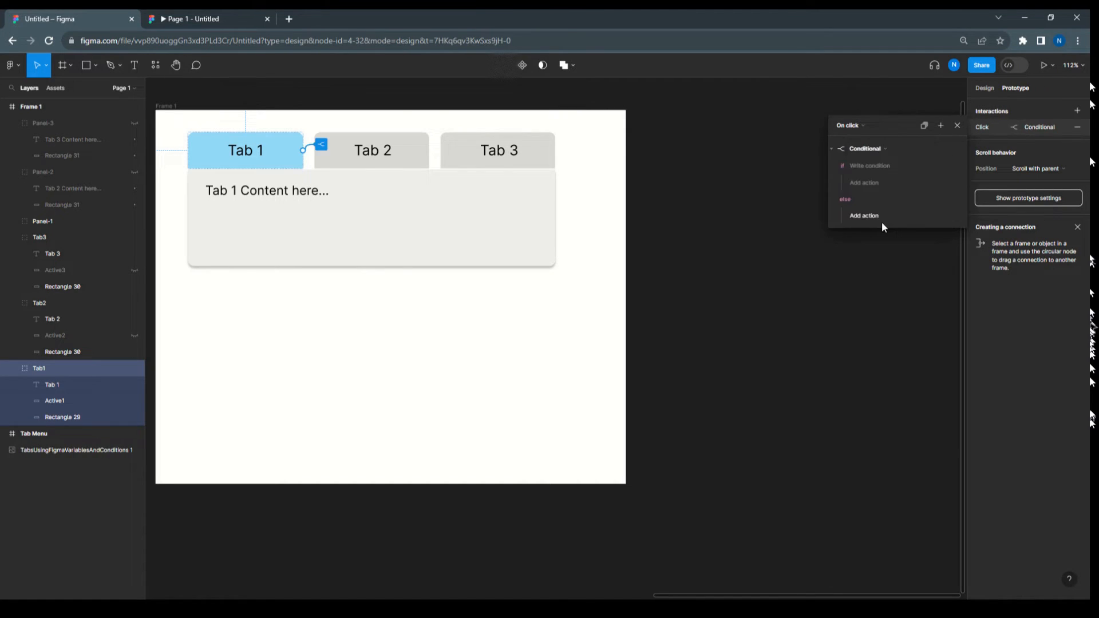
- Write the if condition of the Tab1 group's Conditional action as Tab1 == false
left_click(878, 166)
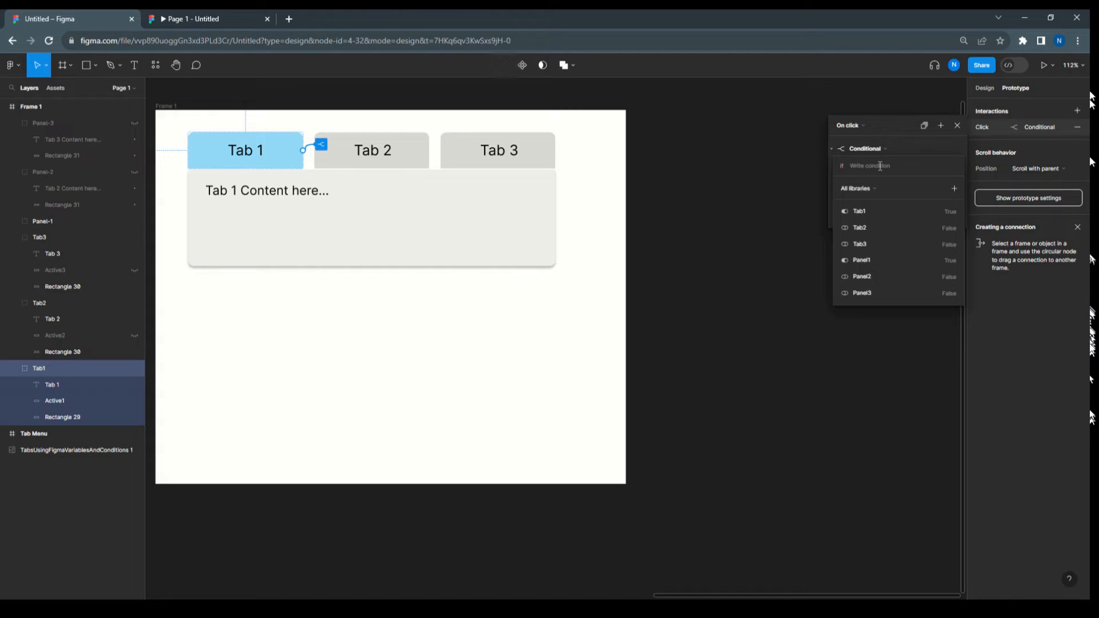
left_click(871, 211)
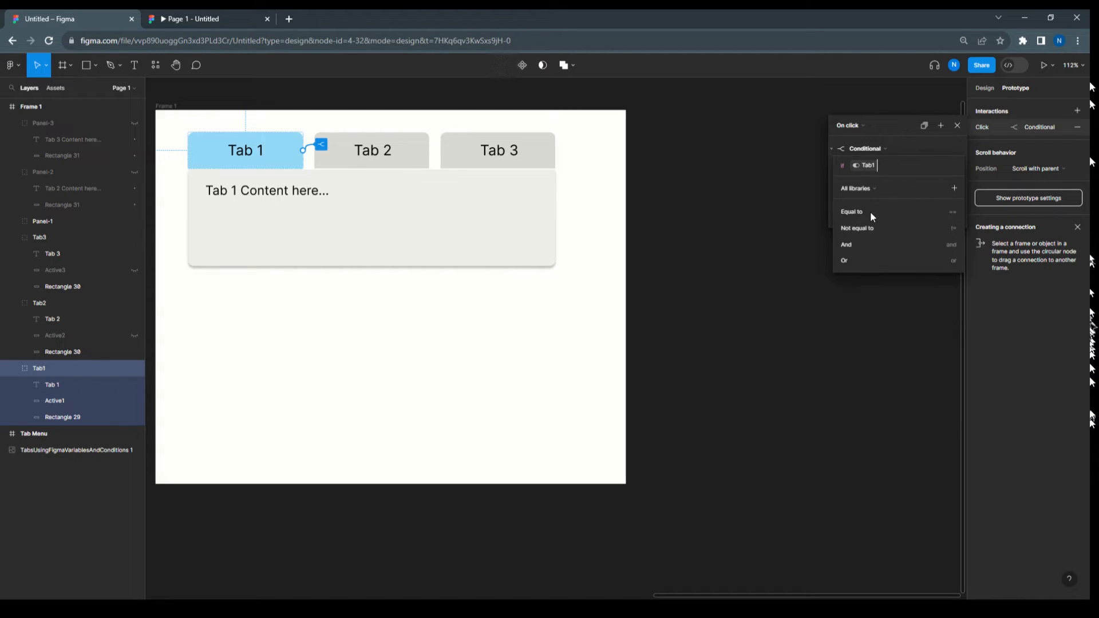
left_click(867, 211)
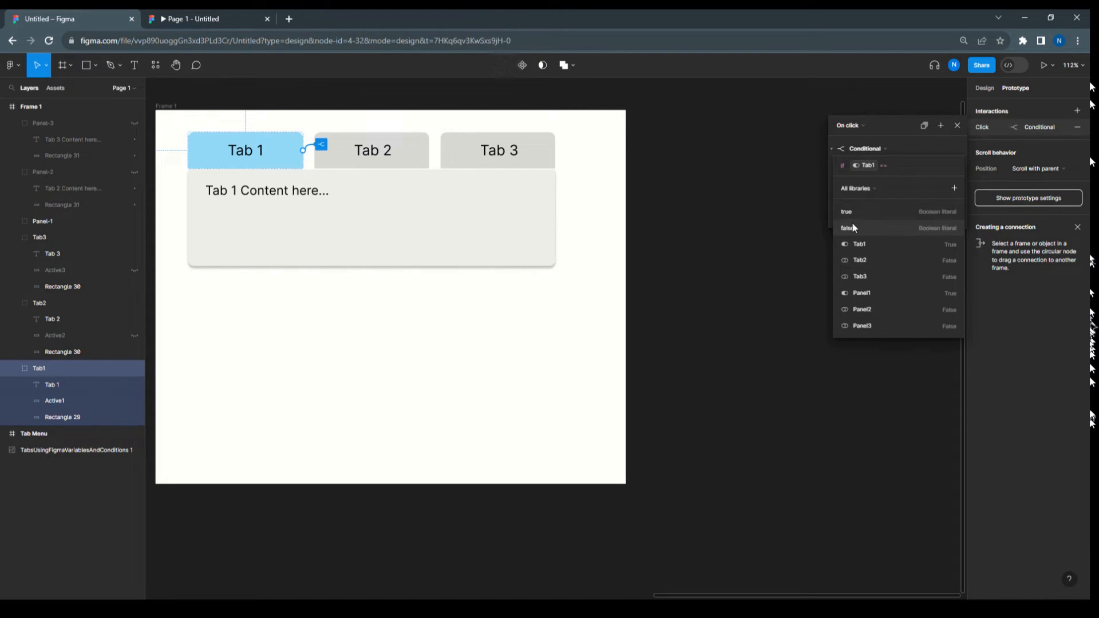
left_click(854, 227)
left_click(899, 139)
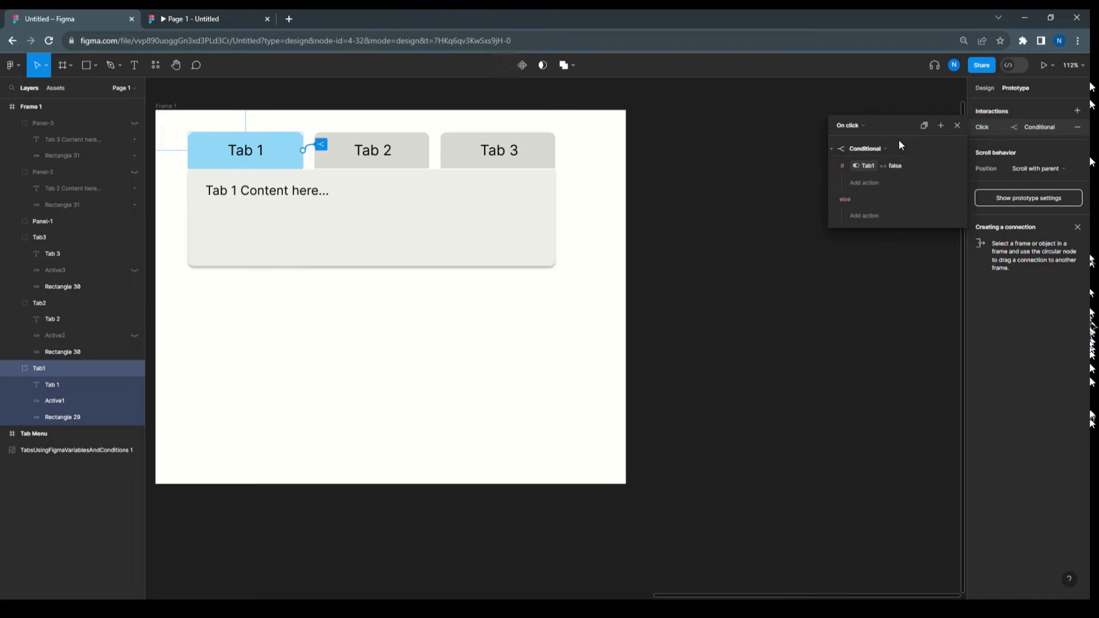
- Add a Set variable action under the if branch that sets the Tab1 variable to true
left_click(876, 183)
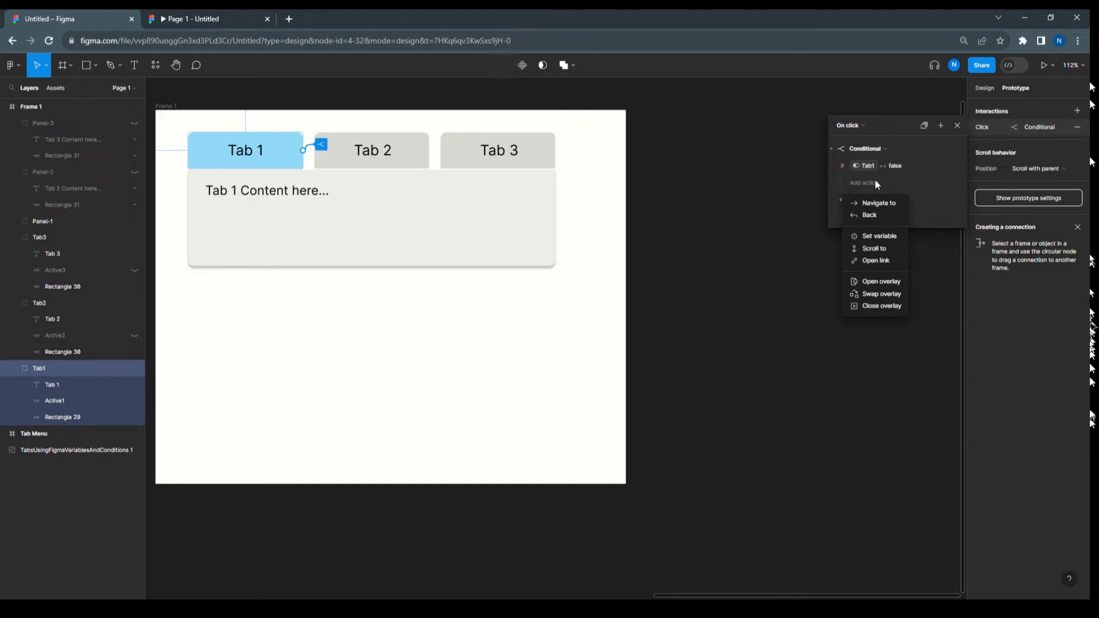
left_click(873, 235)
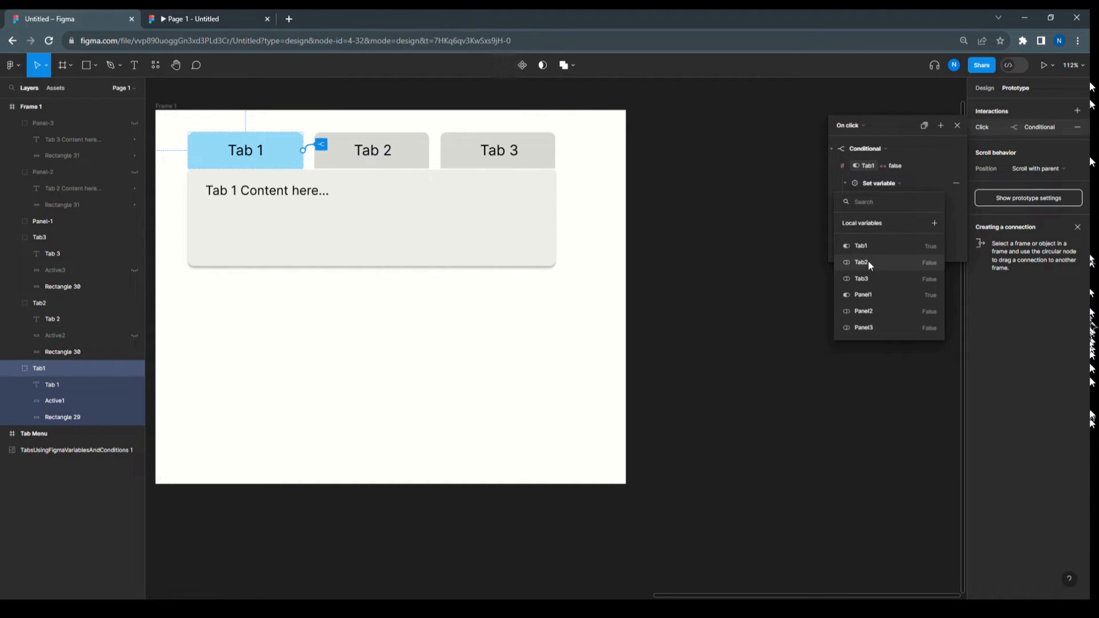
left_click(867, 244)
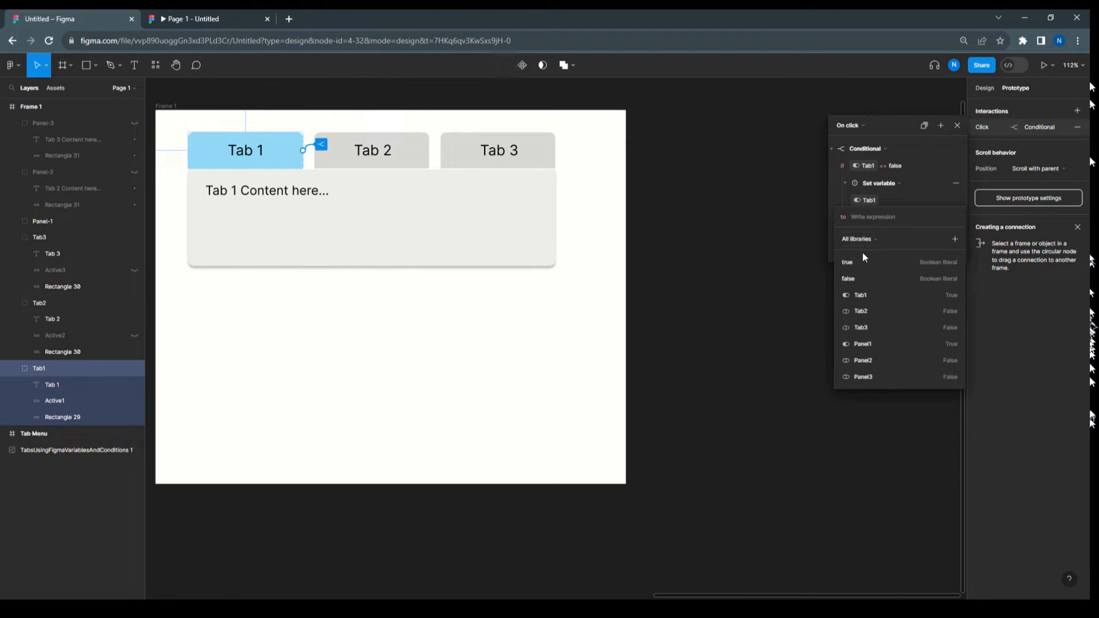
left_click(859, 259)
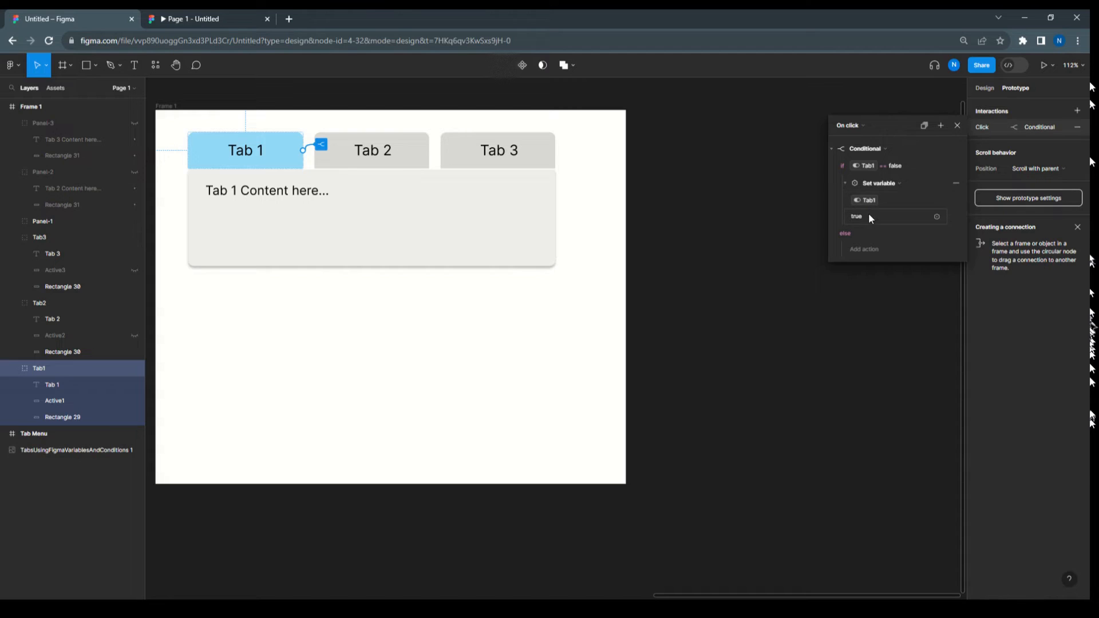
- Add a Set variable action under the else branch that sets the Tab1 variable to false
left_click(864, 251)
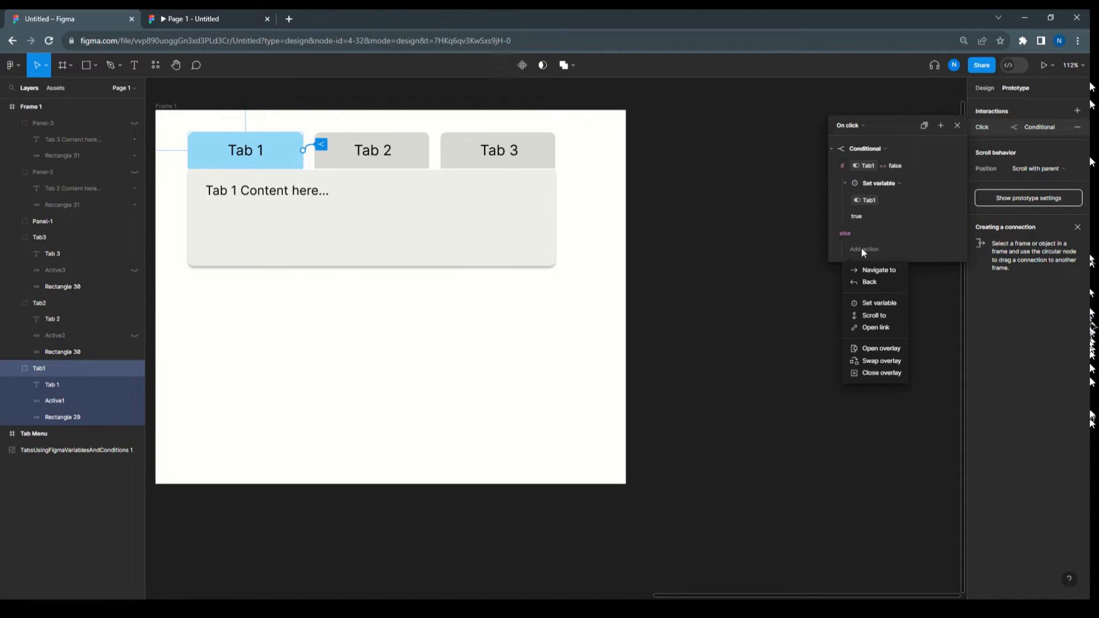
left_click(873, 304)
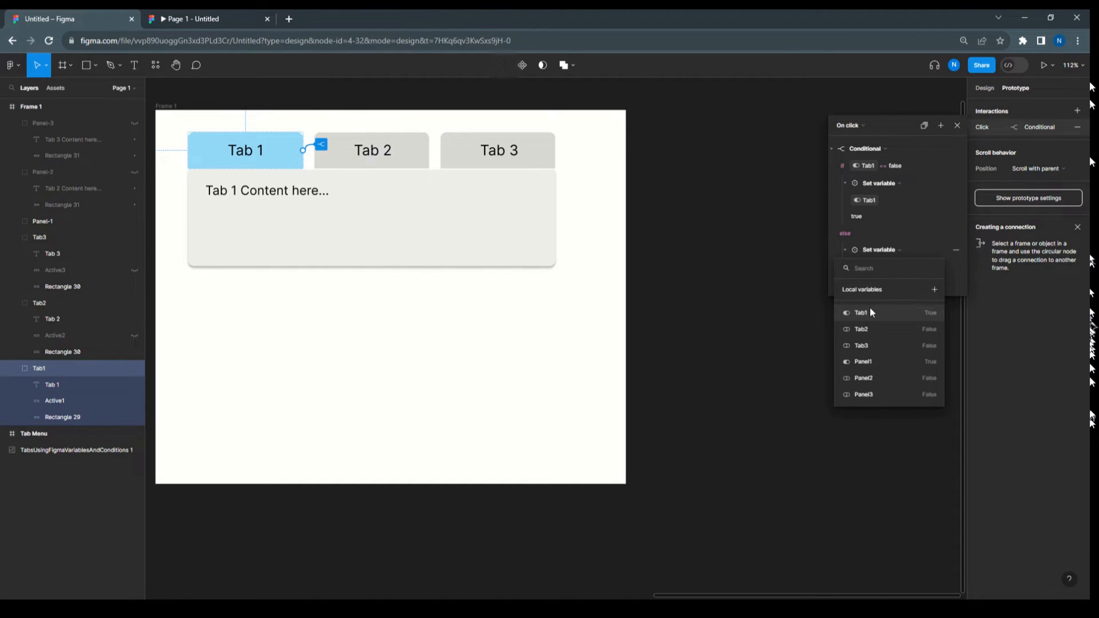
left_click(870, 312)
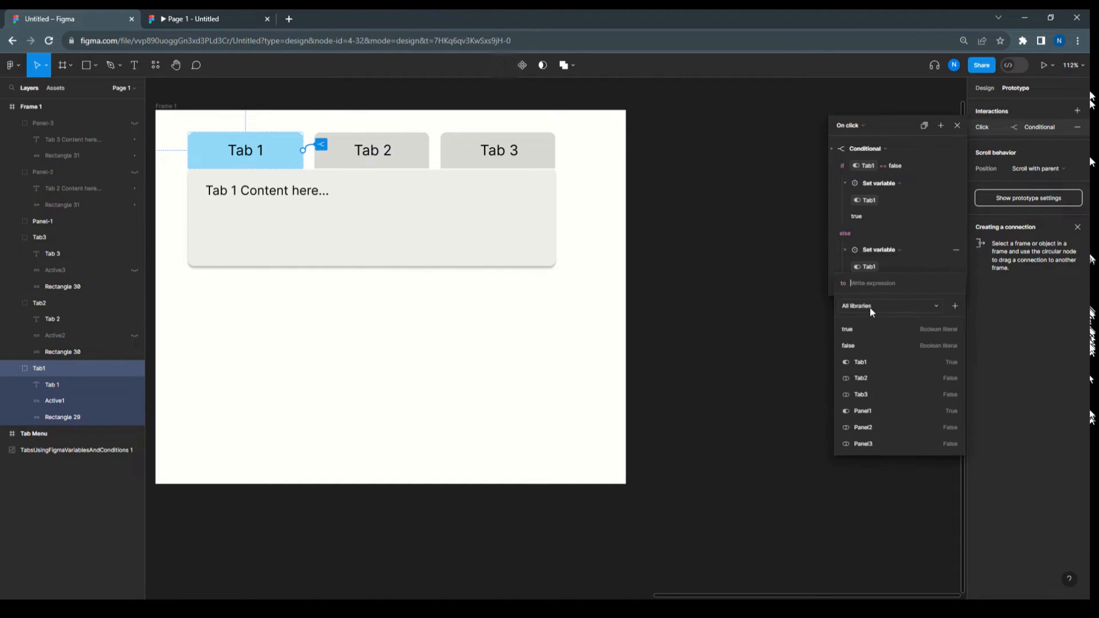
left_click(864, 346)
left_click(906, 207)
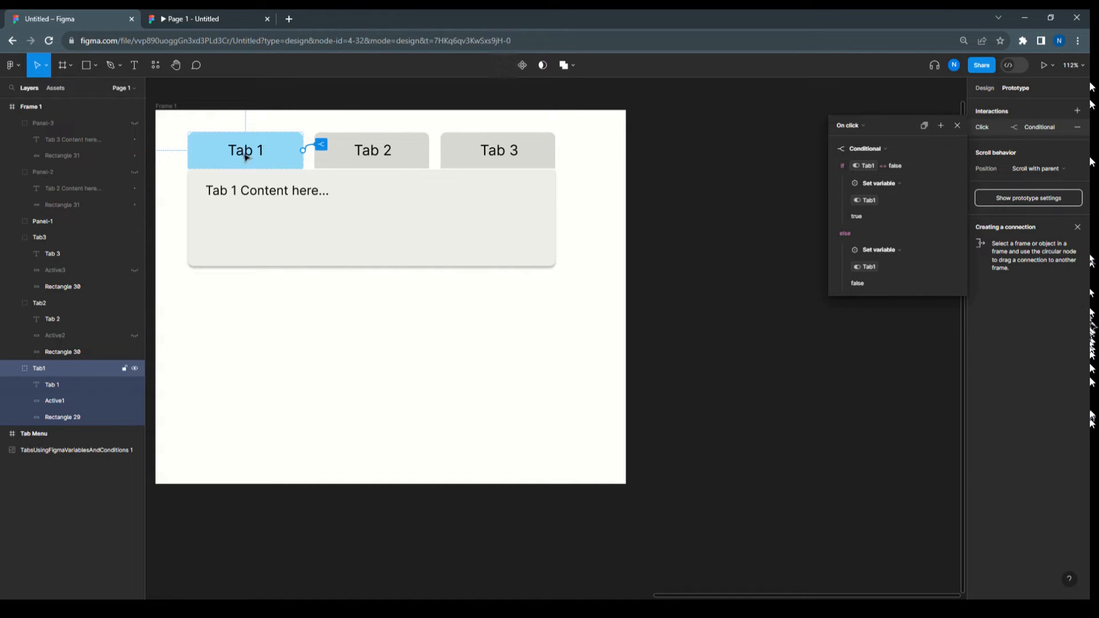
- Add a second Conditional action to the Tab1 group's on-click interaction with the if condition Tab1 == true
left_click(939, 125)
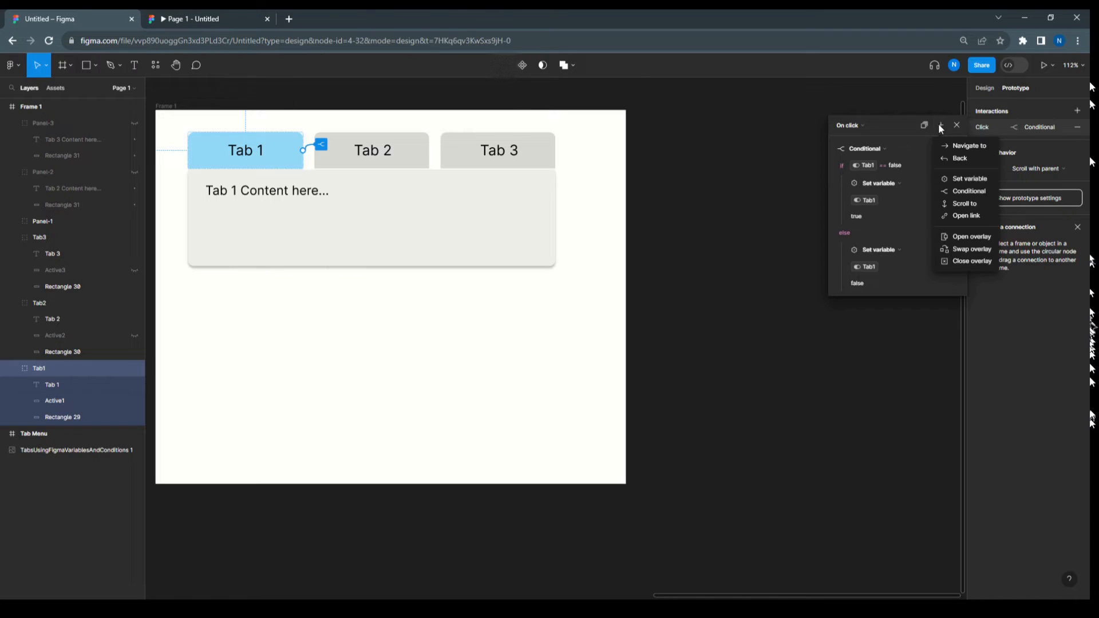
left_click(959, 191)
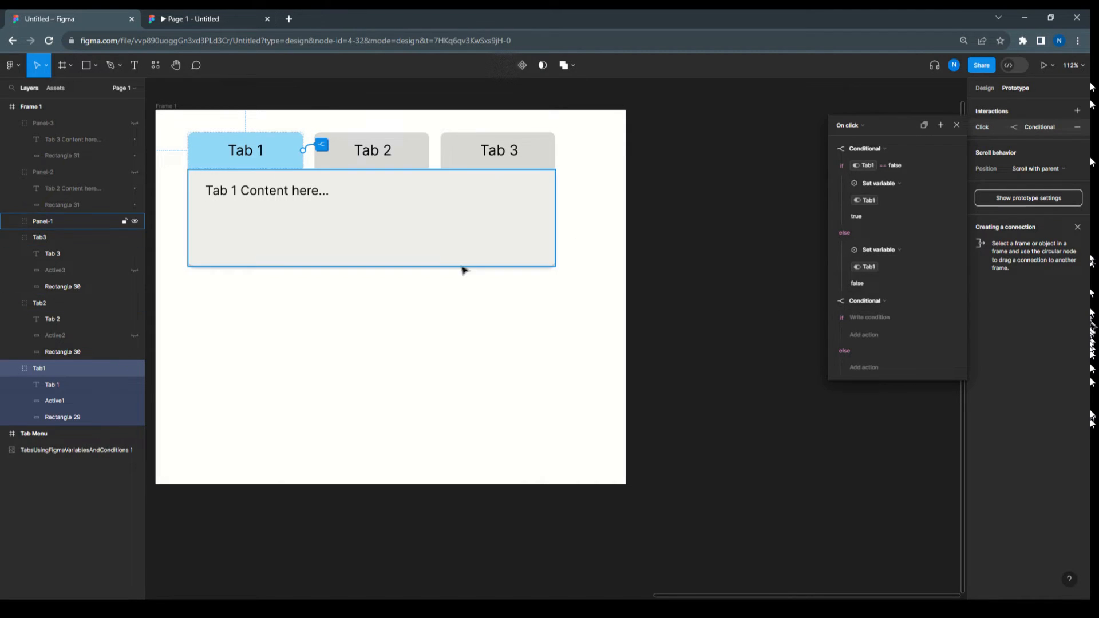
left_click(863, 317)
left_click(867, 363)
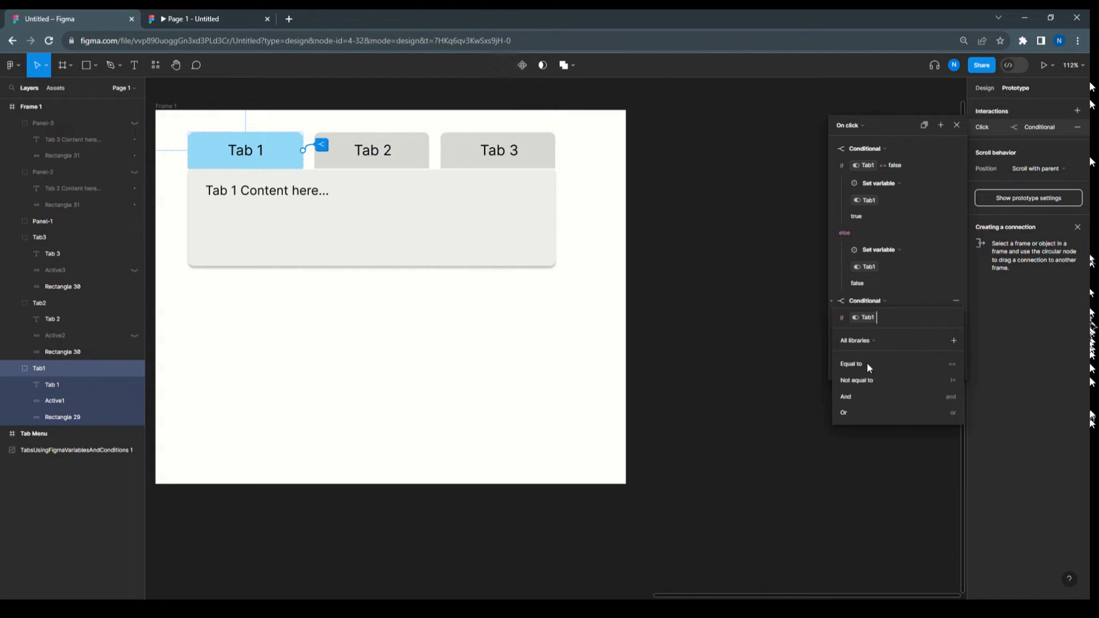
left_click(859, 362)
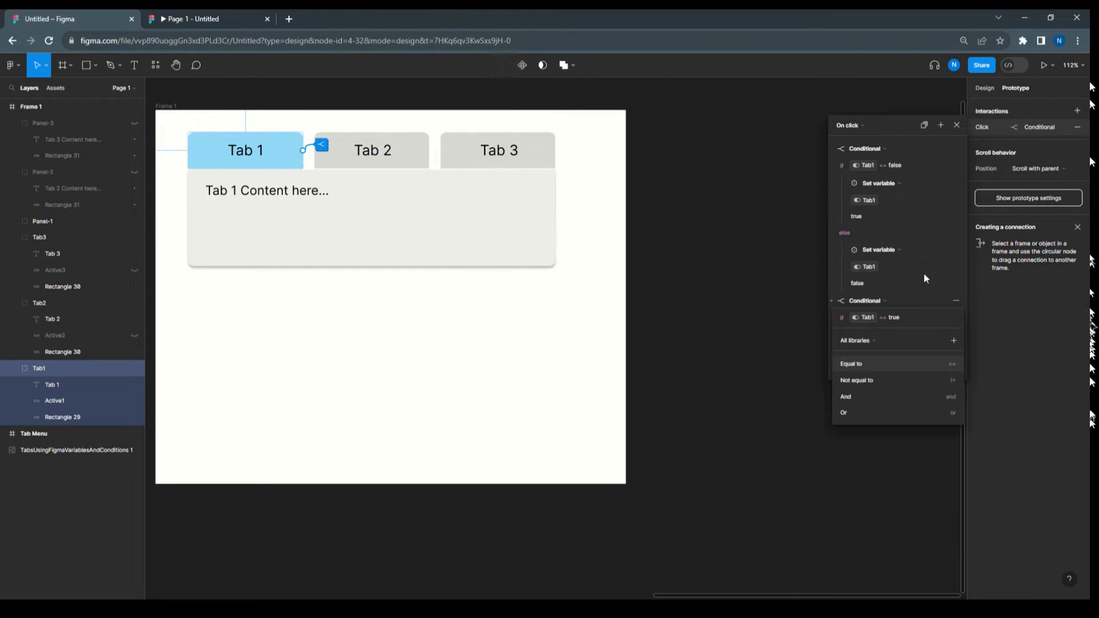
left_click(856, 363)
- Add a Set variable action under the second Conditional's if branch that sets the Tab2 variable to false
left_click(866, 335)
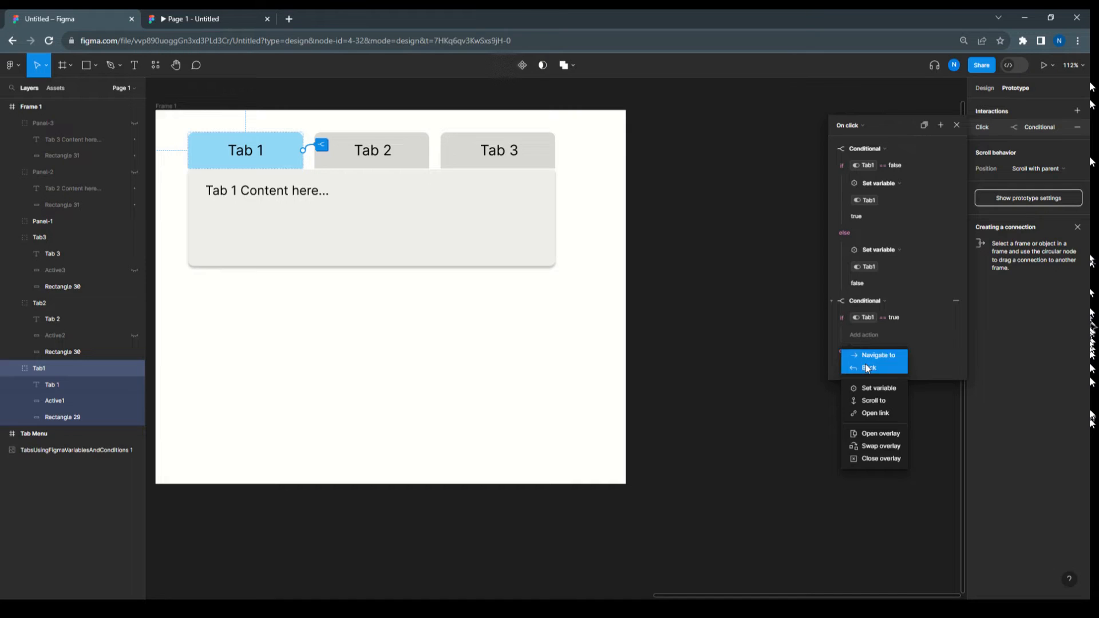
left_click(870, 389)
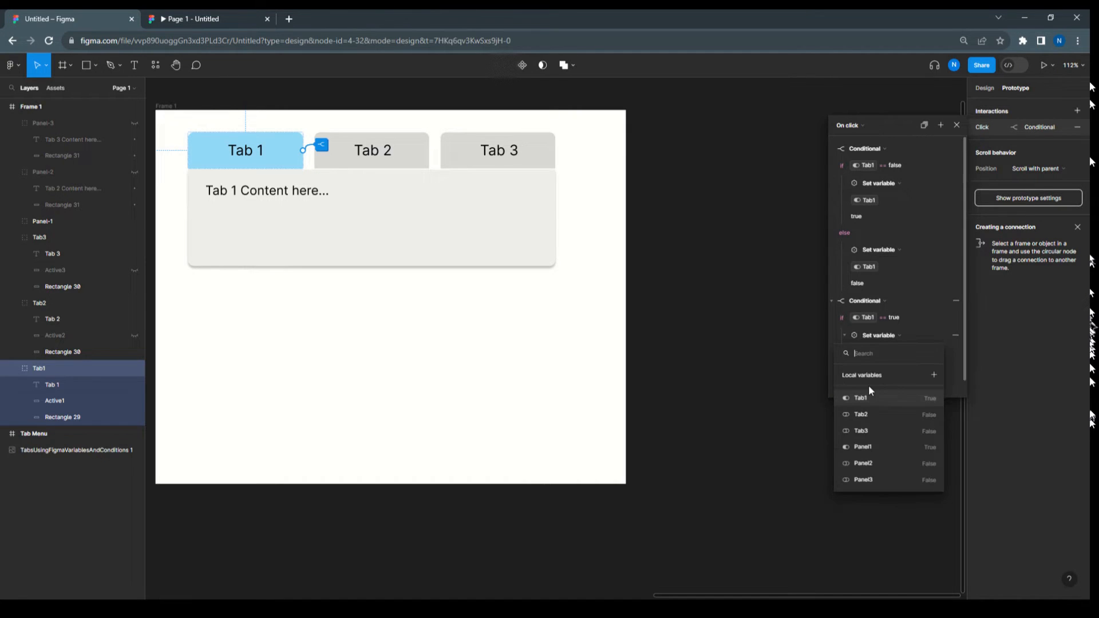
left_click(870, 414)
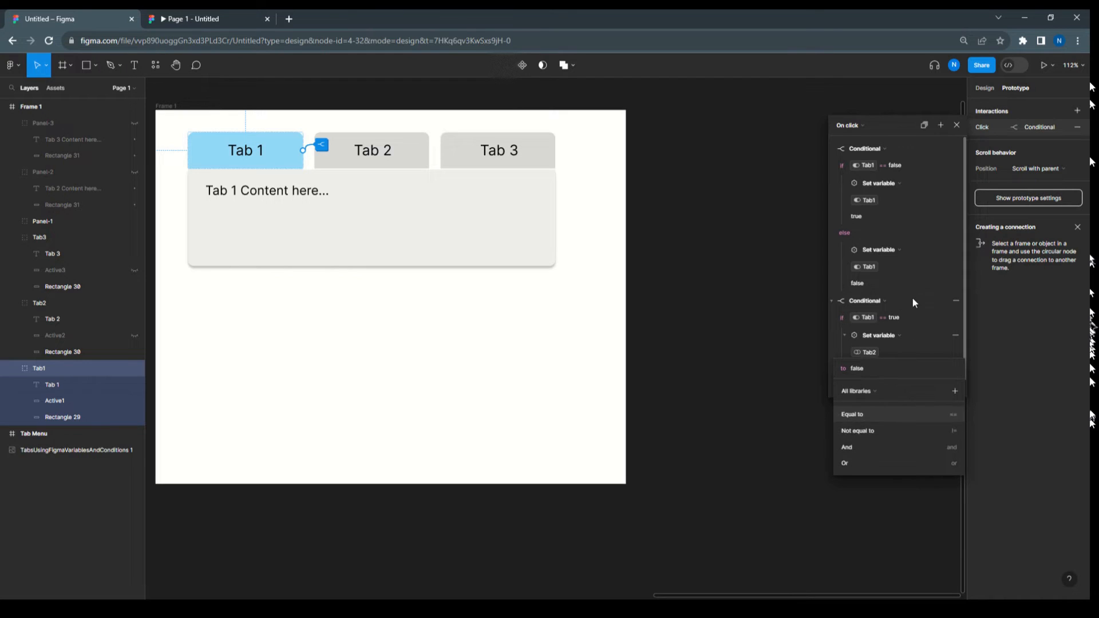
key("Return")
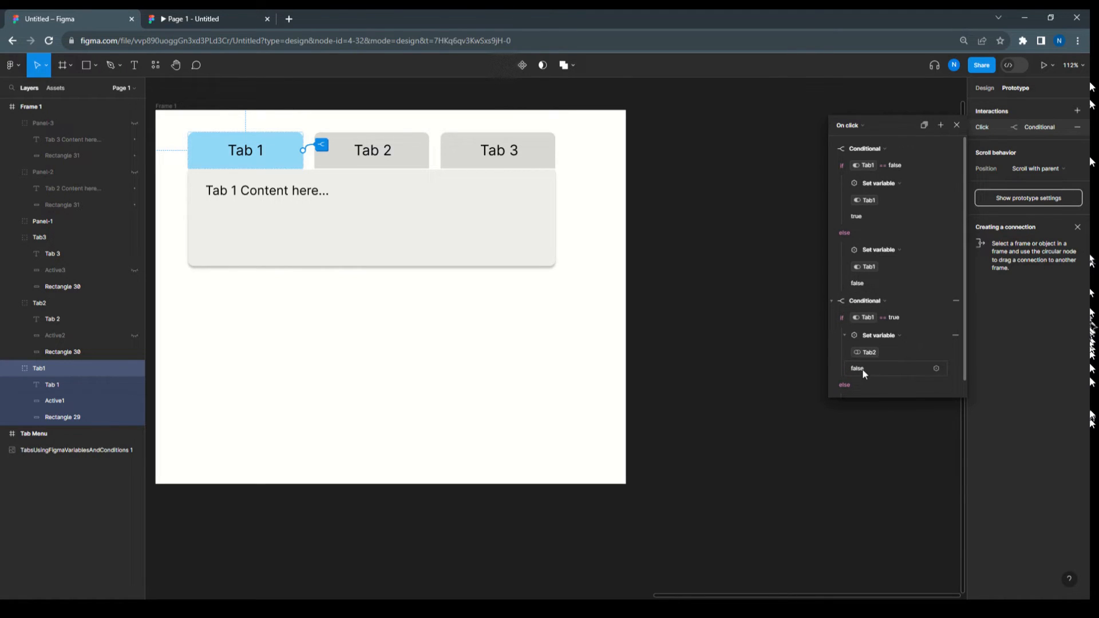
- Add a third Conditional action to the Tab1 group's on-click interaction with the if condition Tab1 == true
scroll(874, 355, "down", 1)
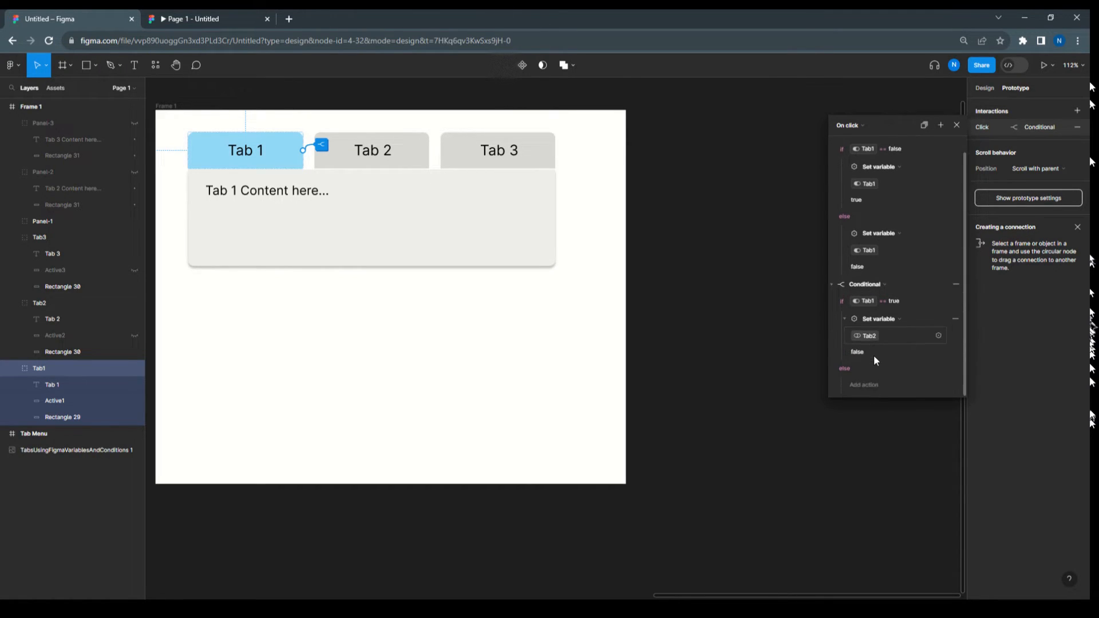
left_click(942, 126)
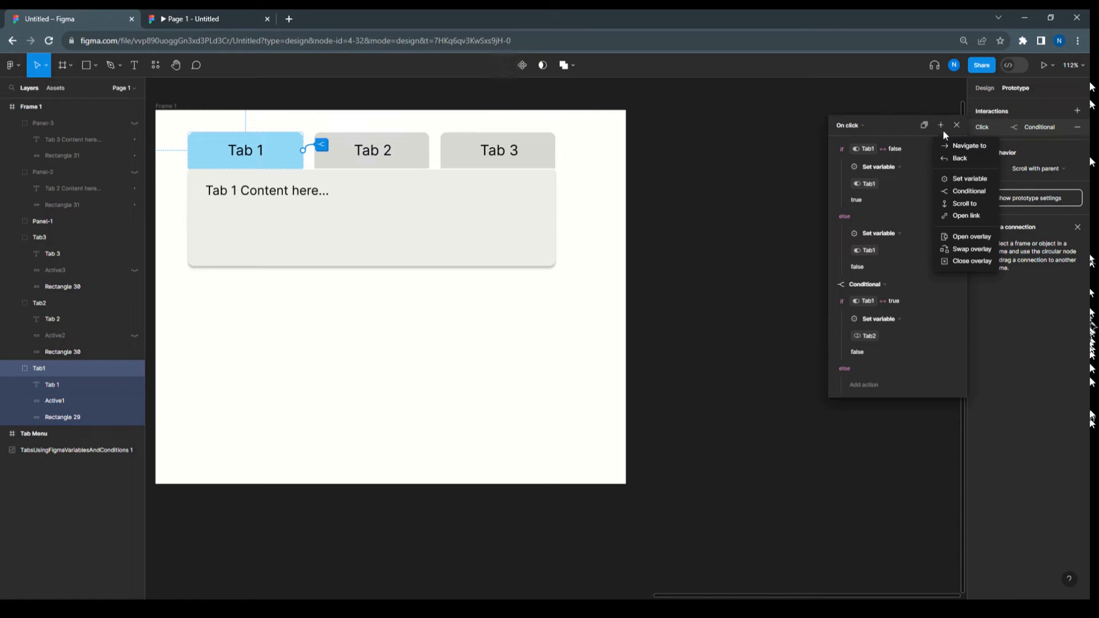
left_click(949, 192)
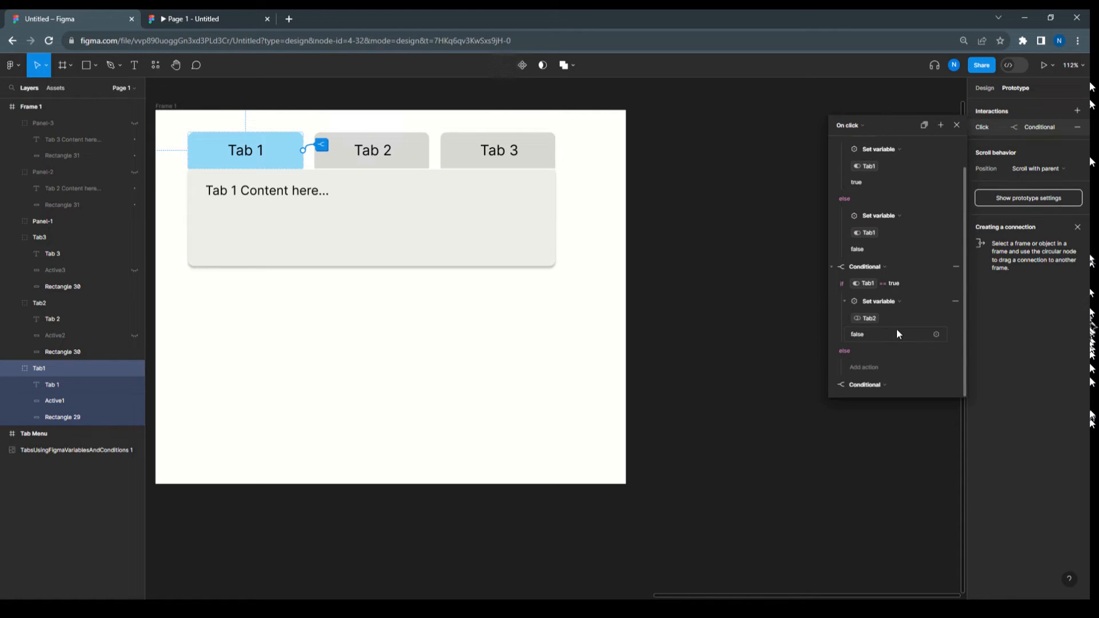
scroll(896, 329, "down", 3)
left_click(862, 344)
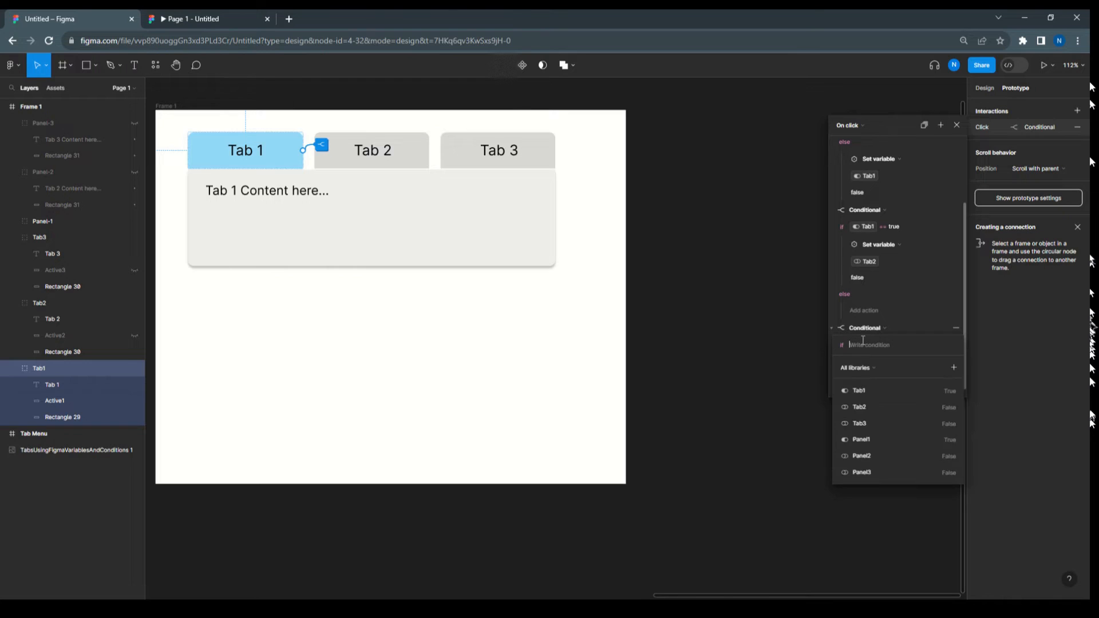
left_click(860, 387)
left_click(861, 389)
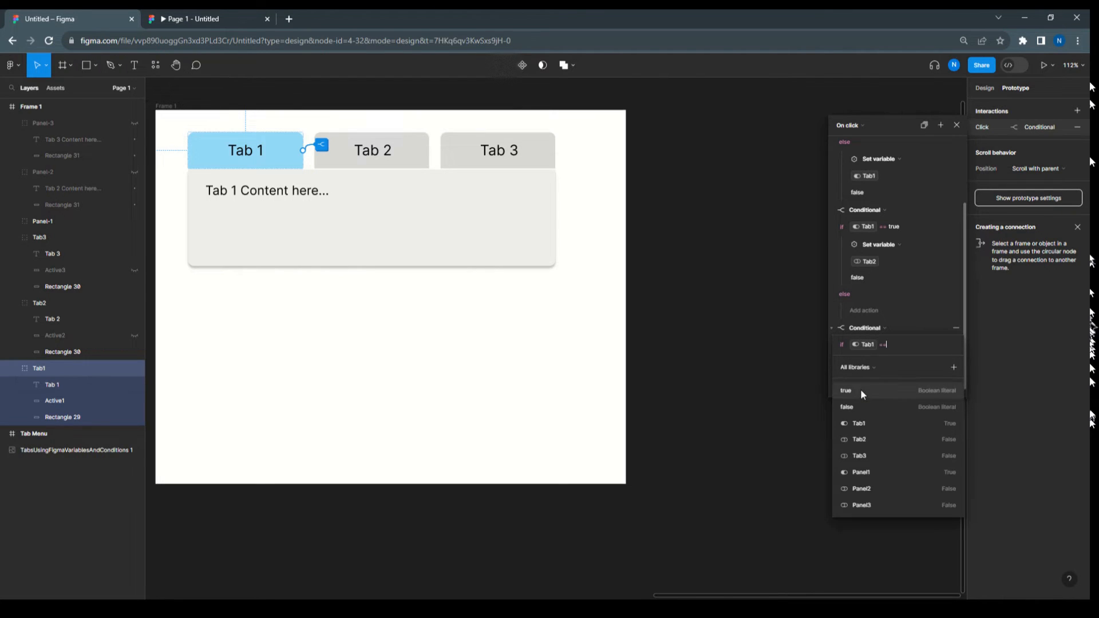
left_click(859, 389)
left_click(915, 304)
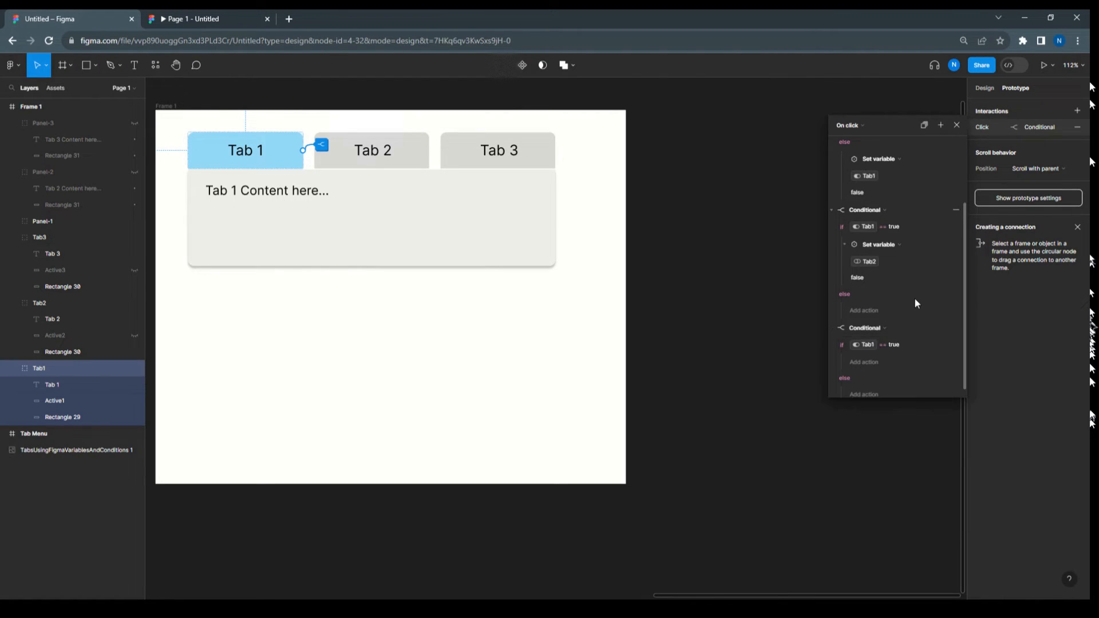
- Add a Set variable action under the third Conditional's if branch that sets the Tab3 variable to false
left_click(867, 361)
left_click(878, 416)
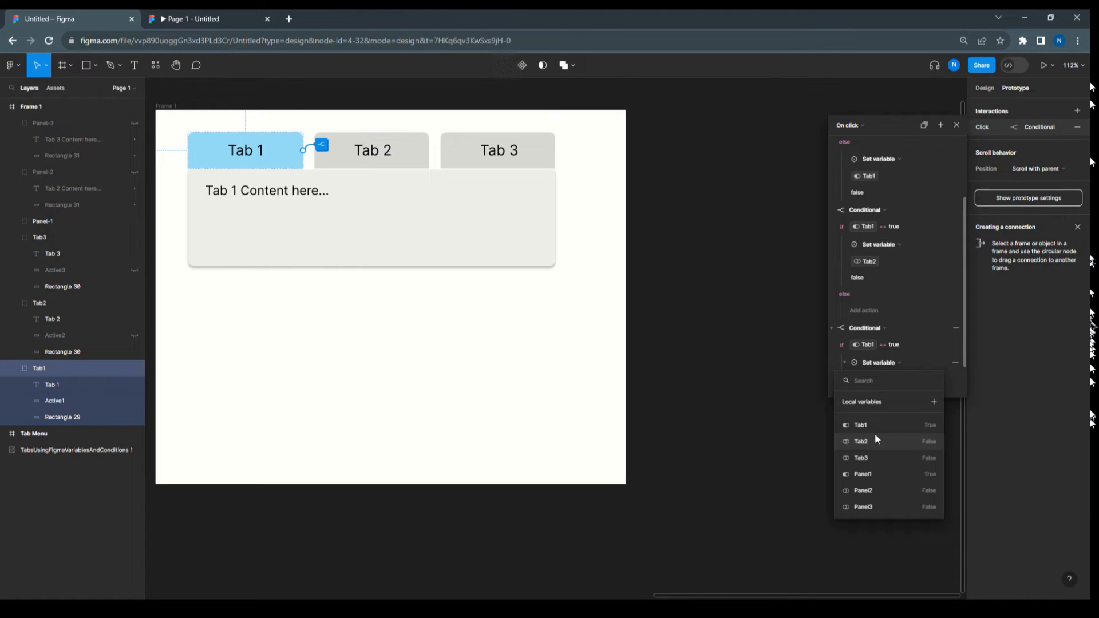
left_click(878, 453)
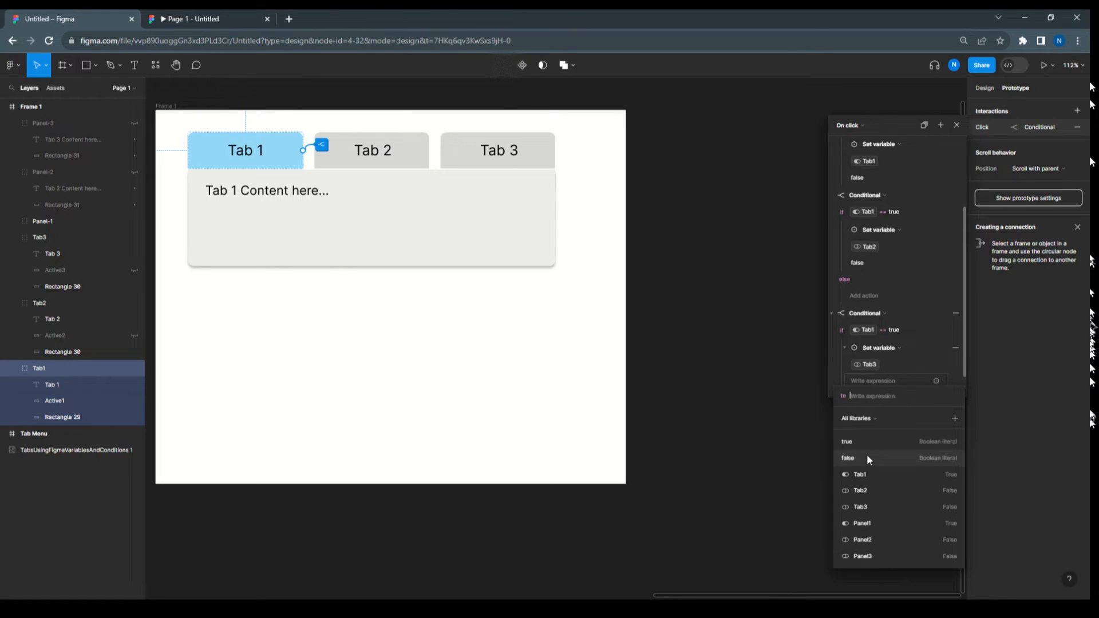
left_click(864, 458)
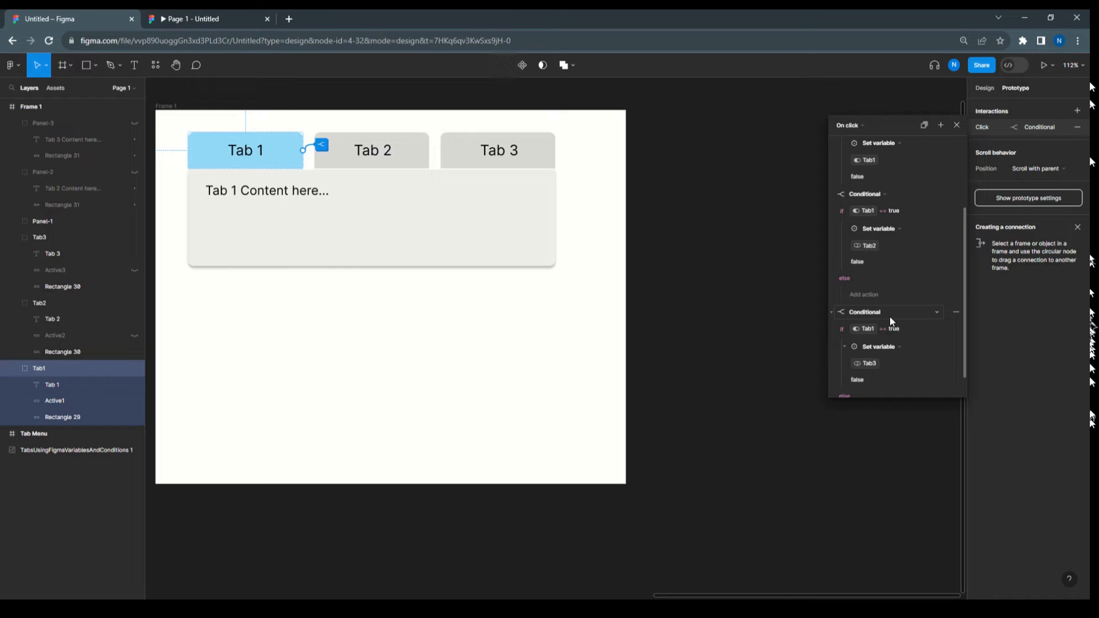
- Add a fourth Conditional action to the Tab1 group's on-click interaction with the if condition Tab1 == true
scroll(890, 321, "up", 3)
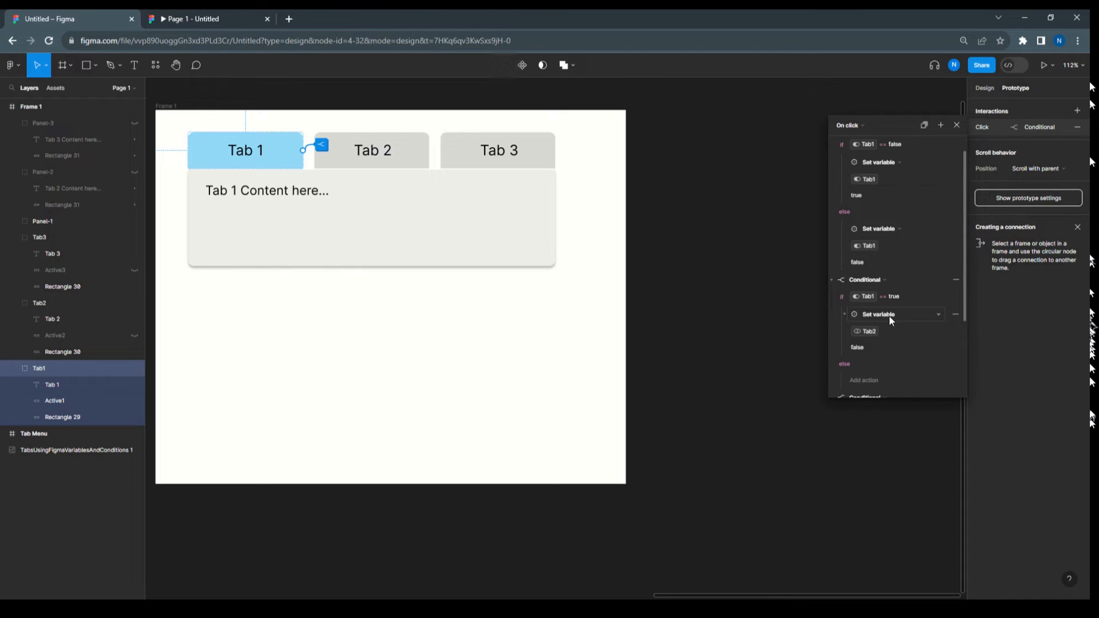
scroll(889, 316, "down", 4)
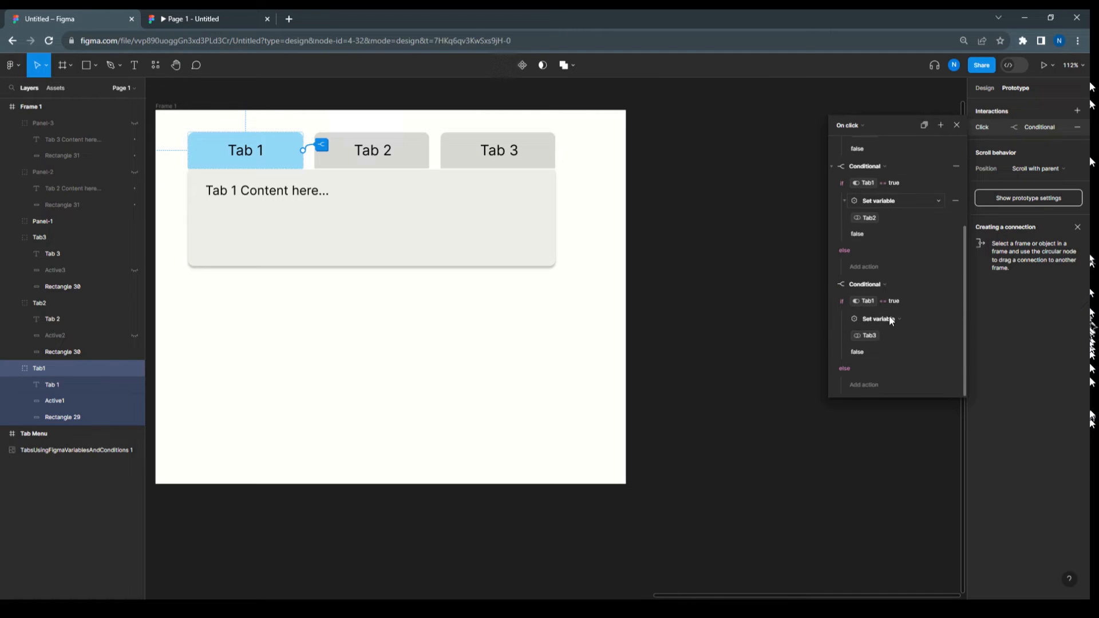
scroll(896, 305, "up", 5)
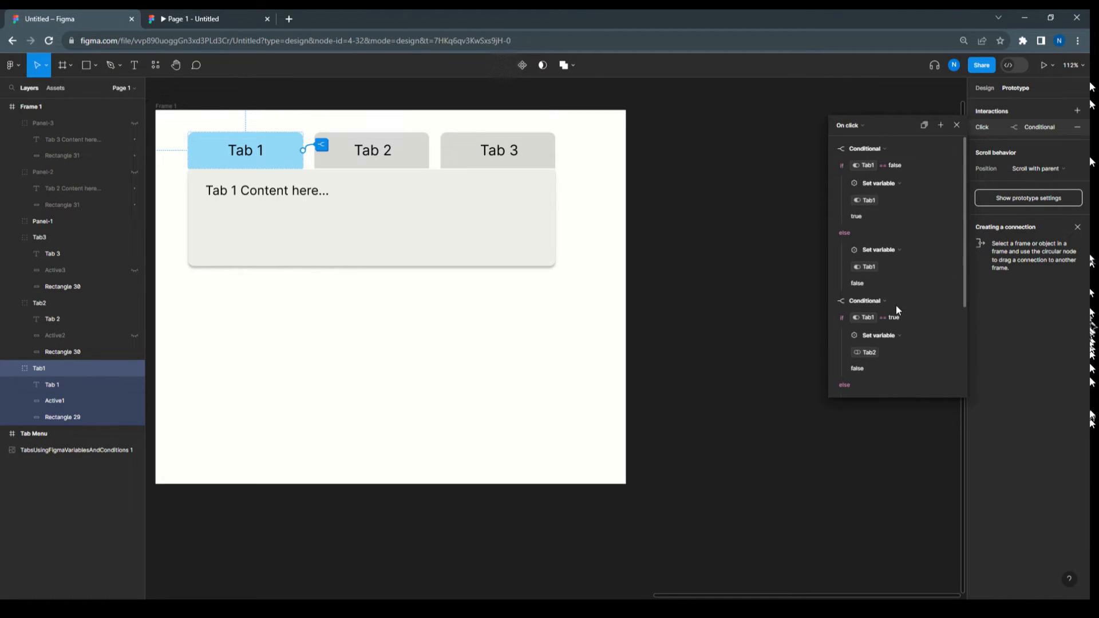
left_click(940, 125)
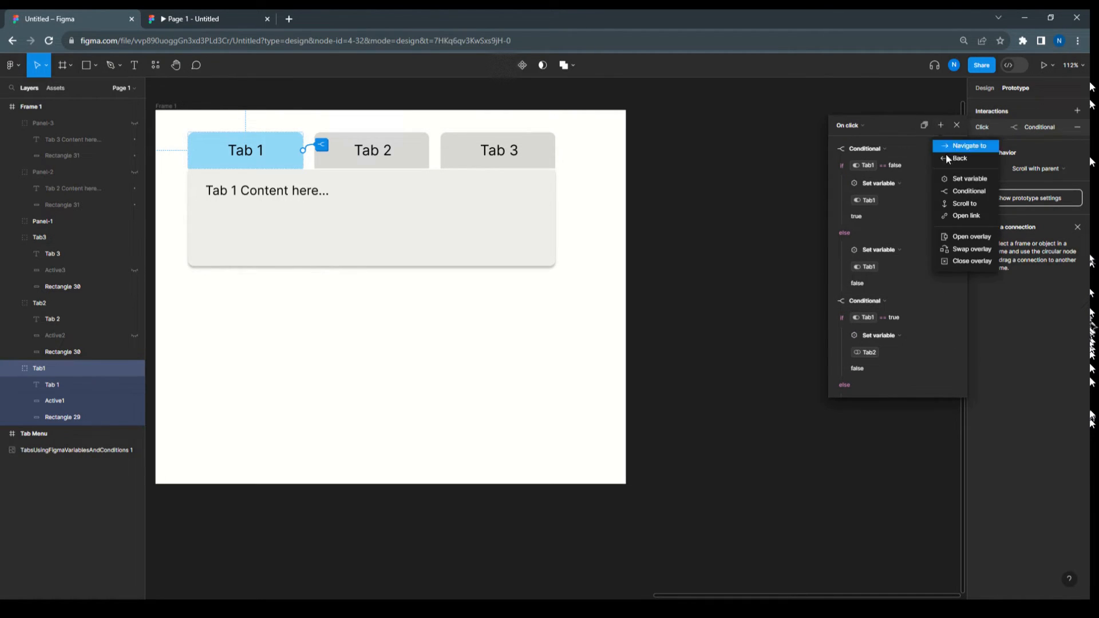
left_click(955, 192)
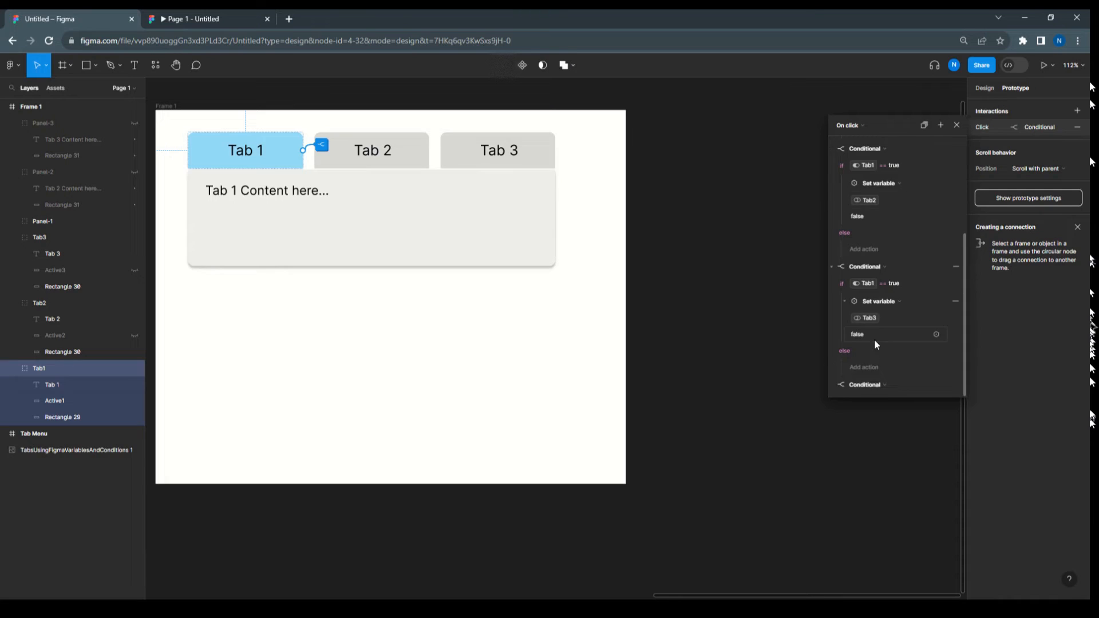
scroll(874, 339, "down", 2)
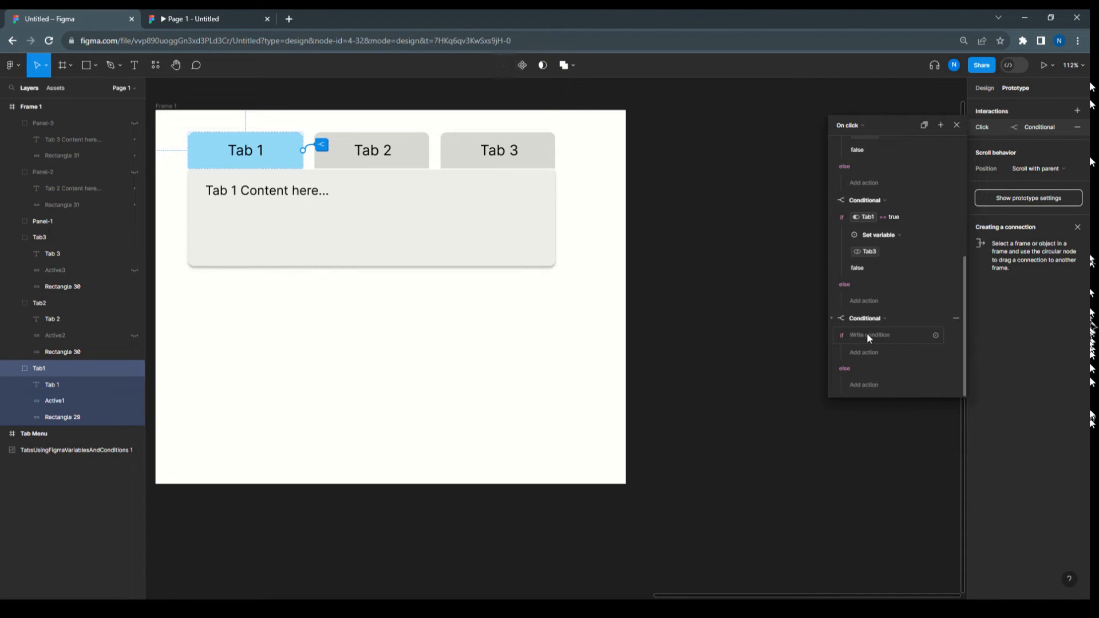
left_click(867, 336)
left_click(864, 378)
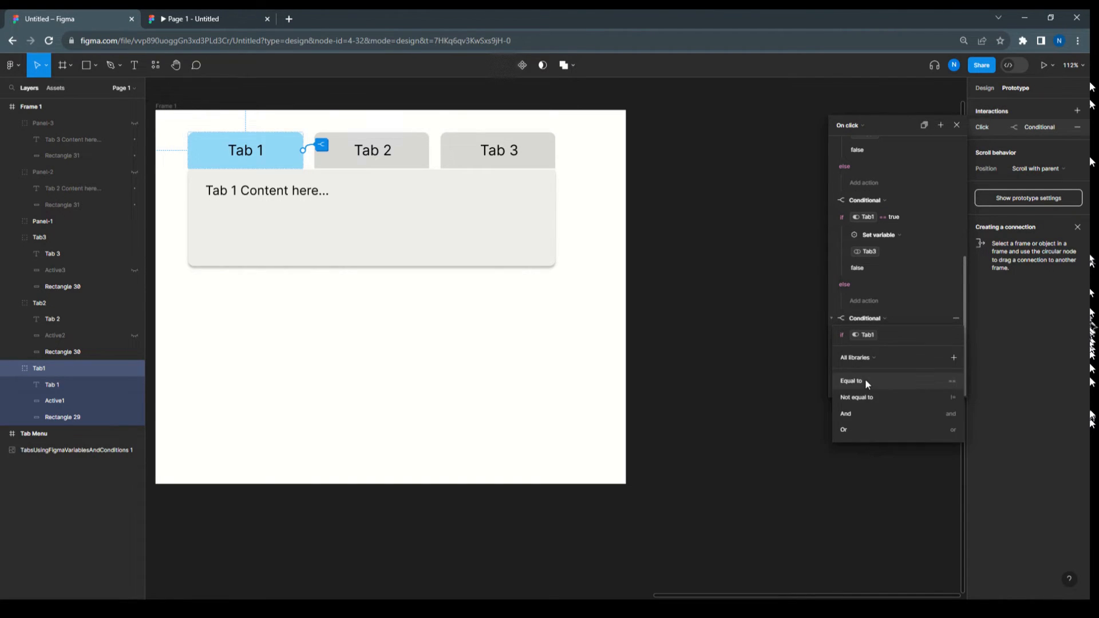
left_click(865, 382)
left_click(856, 381)
left_click(913, 310)
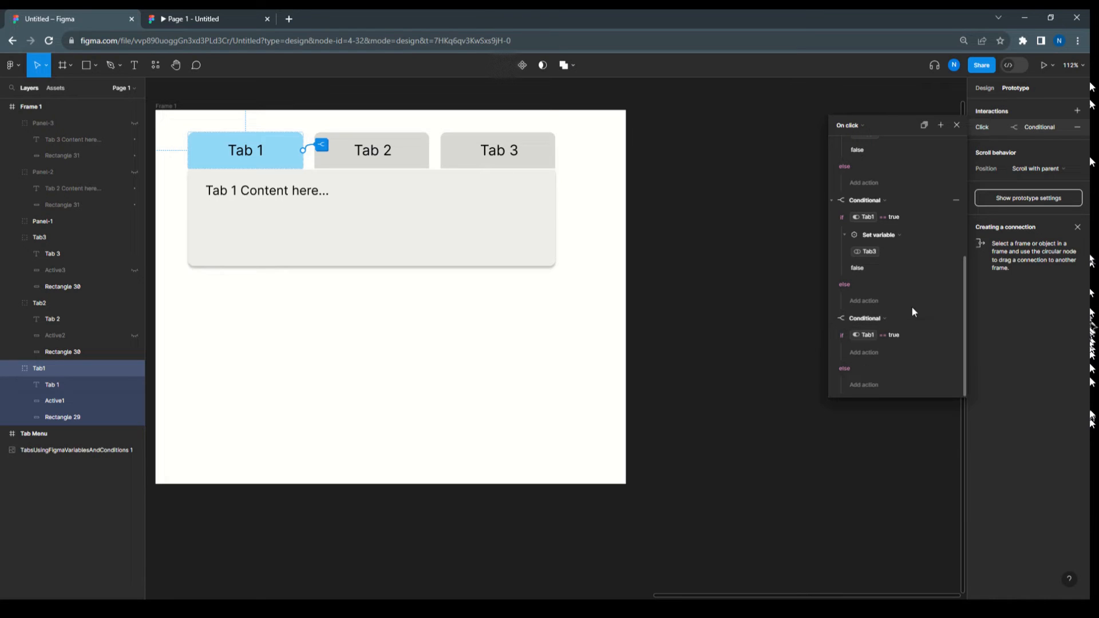
- Add a Set variable action under the fourth Conditional's if branch that sets the Panel1 variable to true
left_click(862, 352)
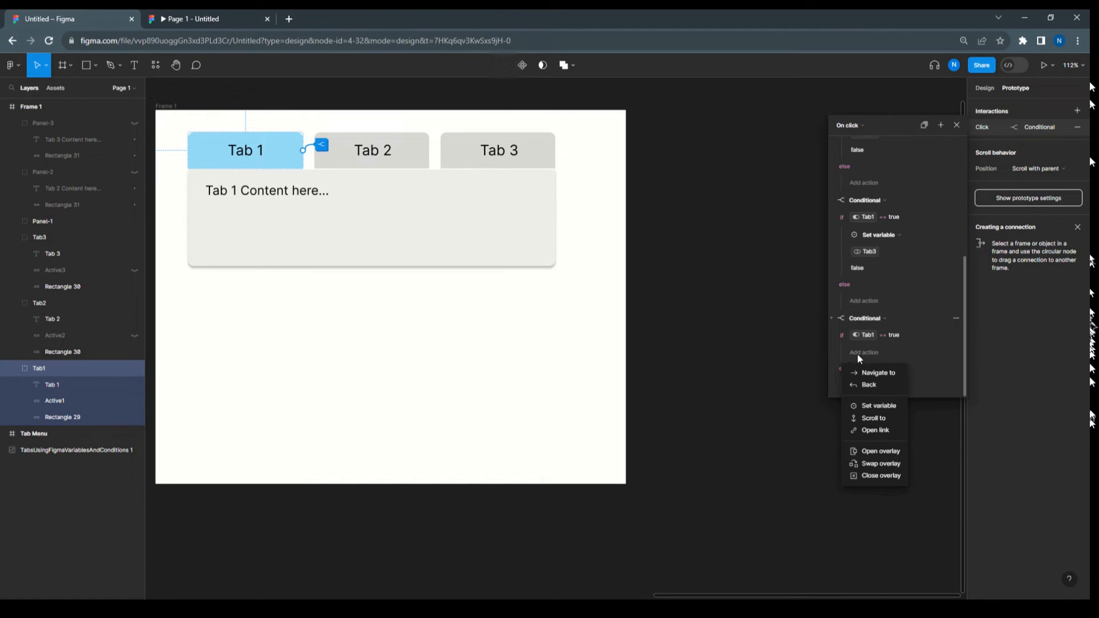
left_click(873, 405)
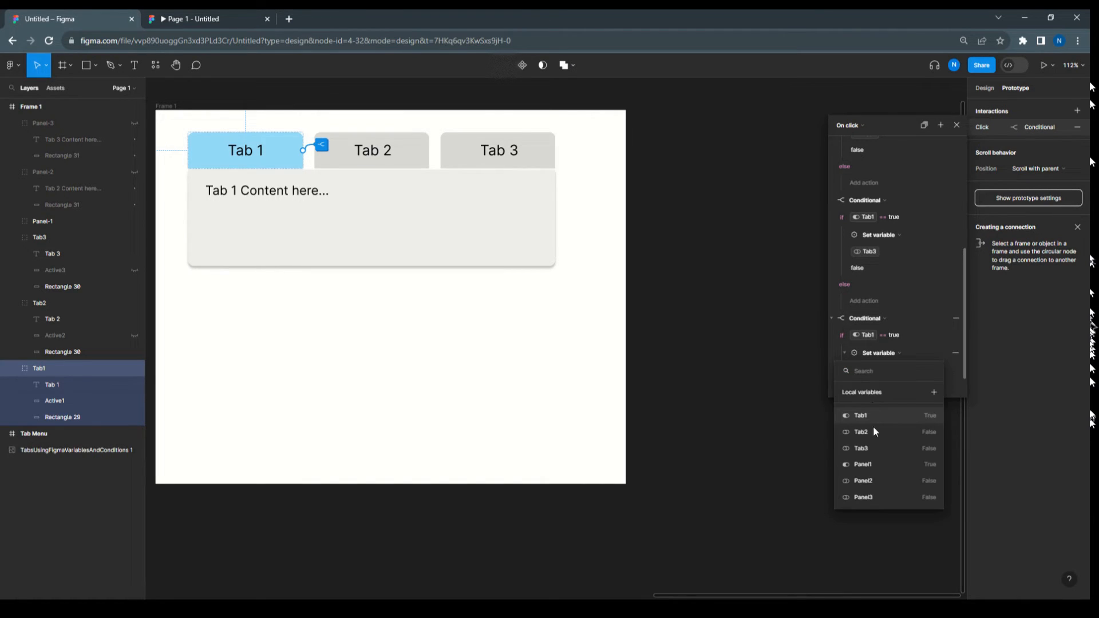
left_click(877, 461)
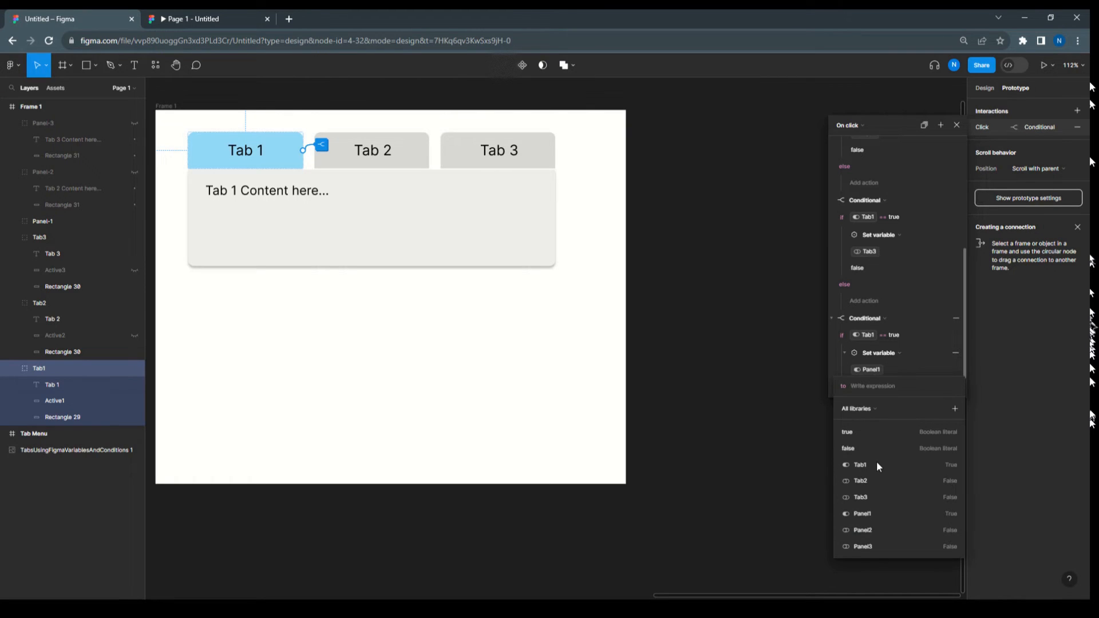
type("true")
key("Return")
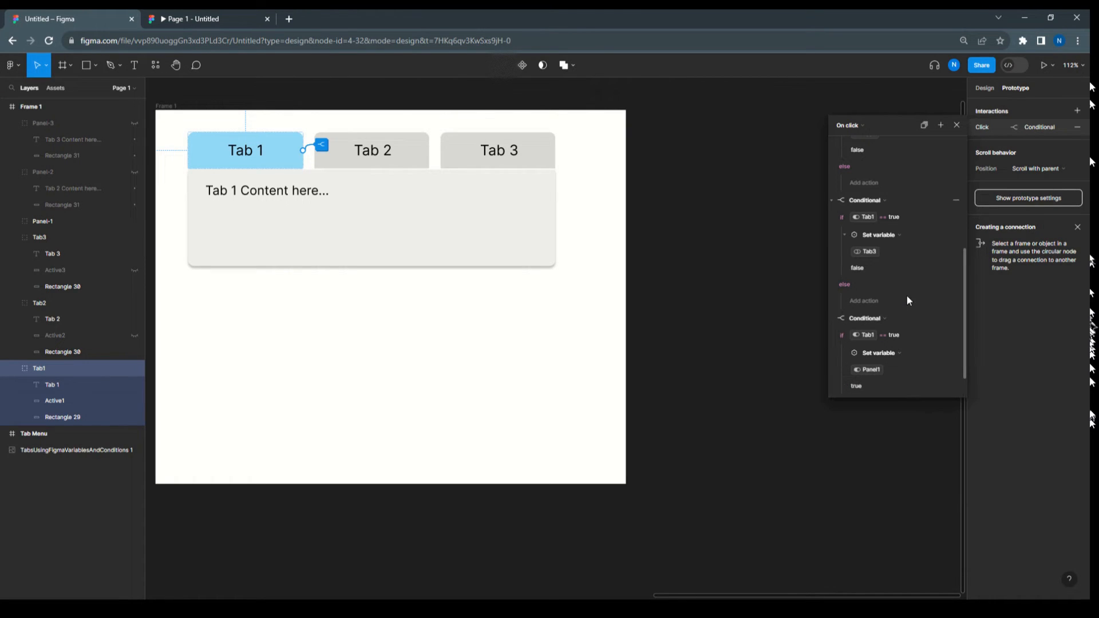
- Add a Set variable action under the fourth Conditional's else branch that sets the Panel1 variable to false
scroll(877, 350, "down", 2)
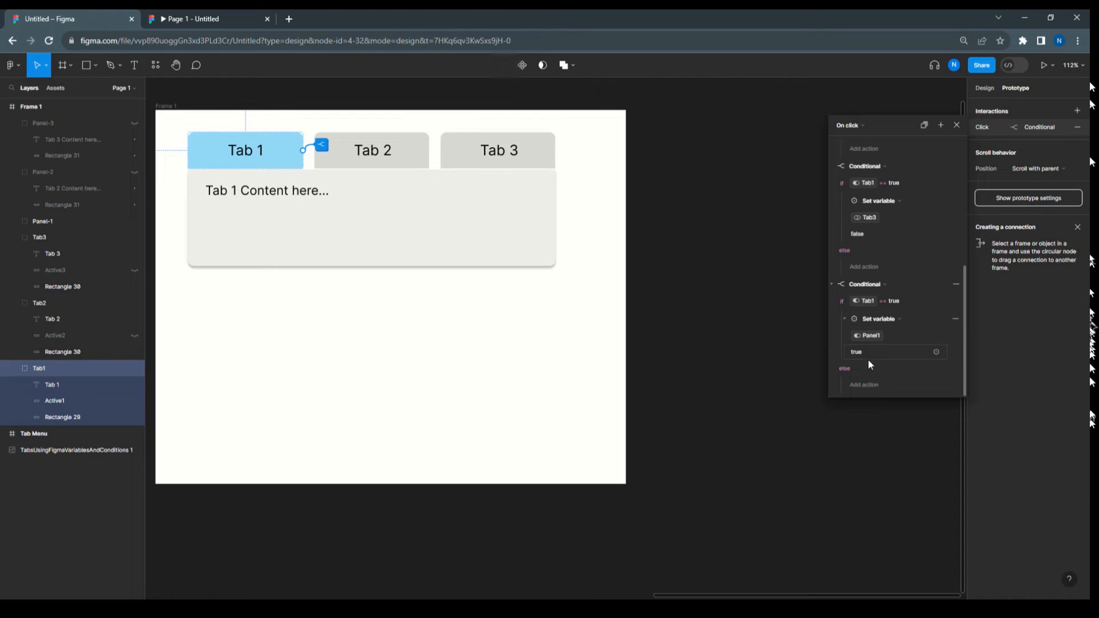
left_click(867, 384)
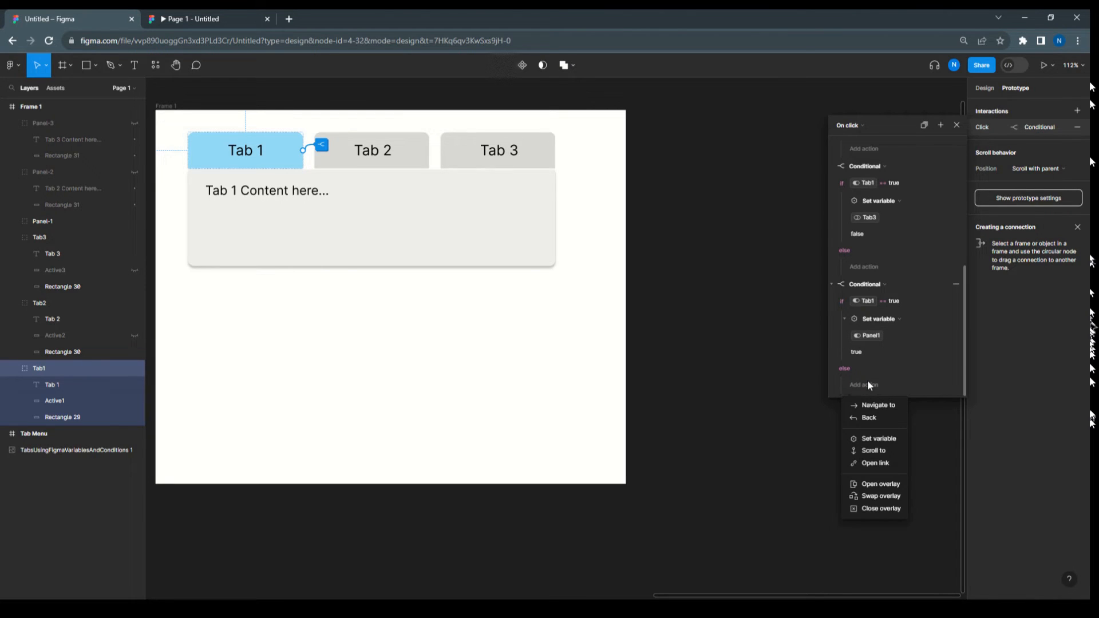
left_click(869, 438)
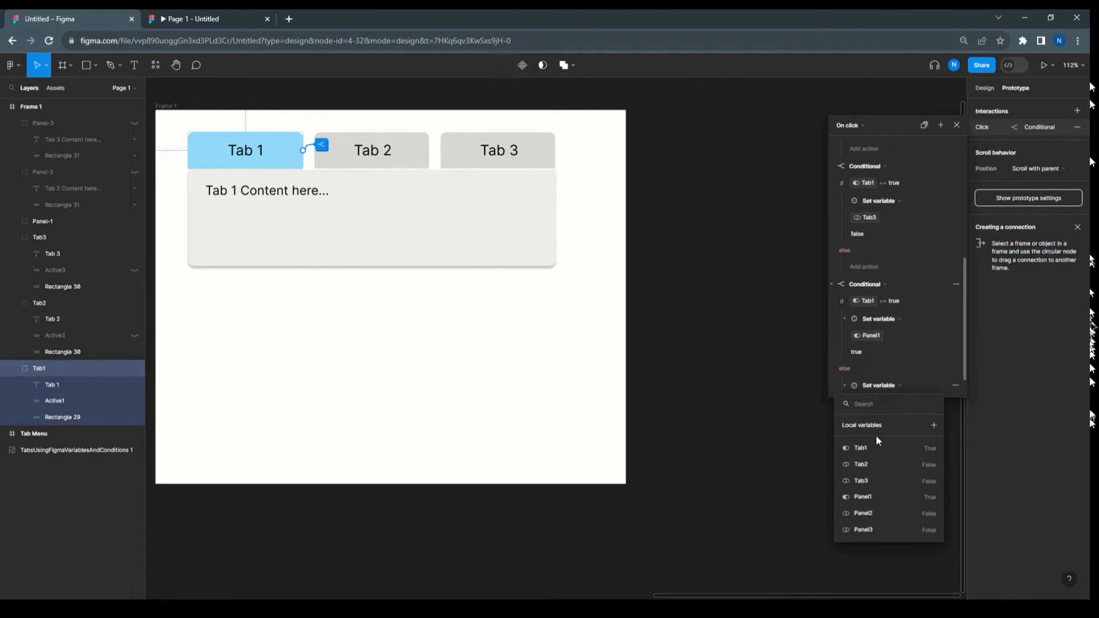
left_click(872, 491)
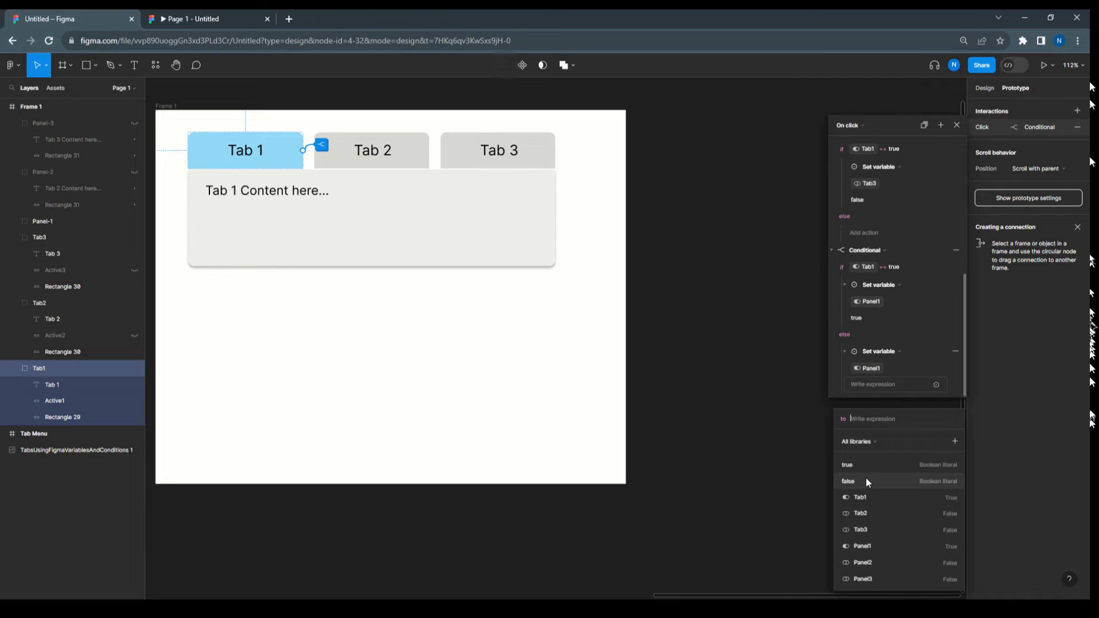
left_click(866, 480)
left_click(906, 327)
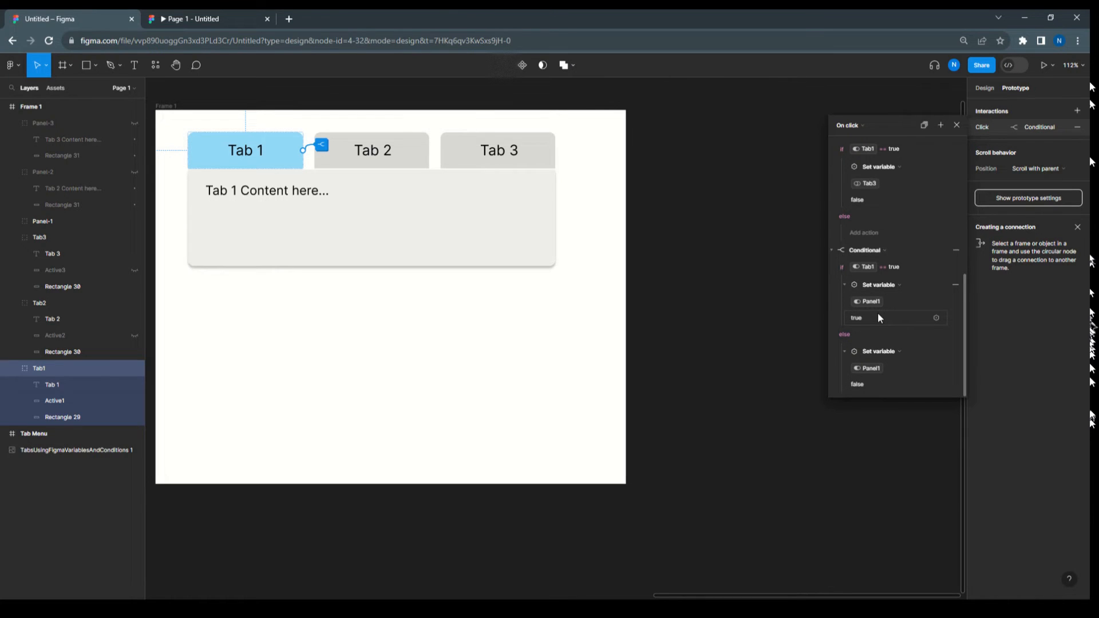
- Add a fifth Conditional action to the Tab1 group's on-click interaction with the if condition Tab1 == true
left_click(940, 125)
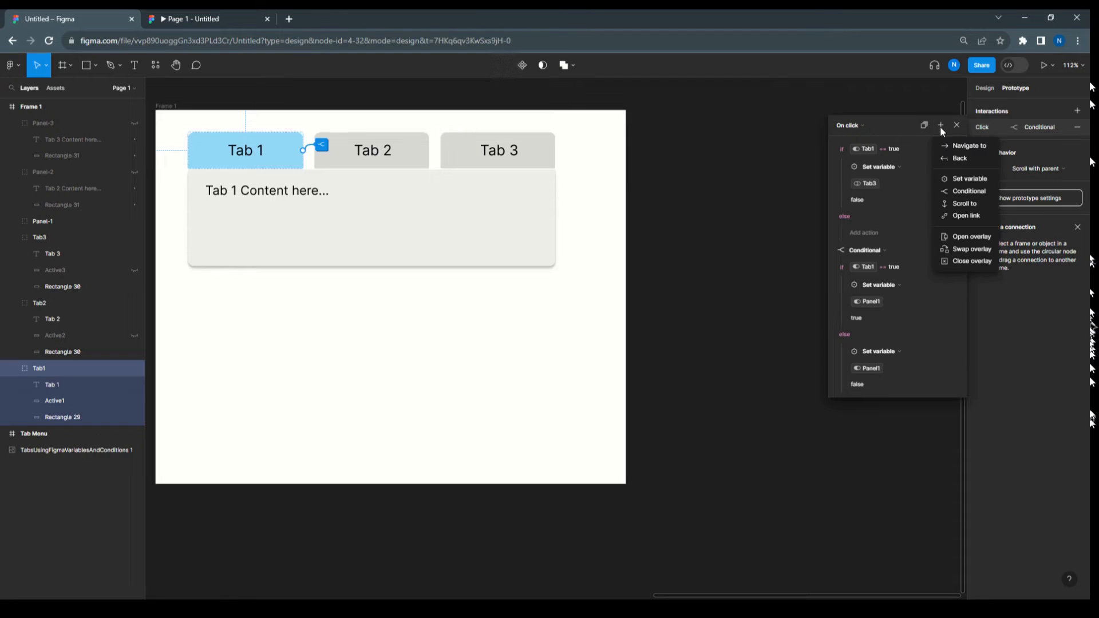
left_click(954, 191)
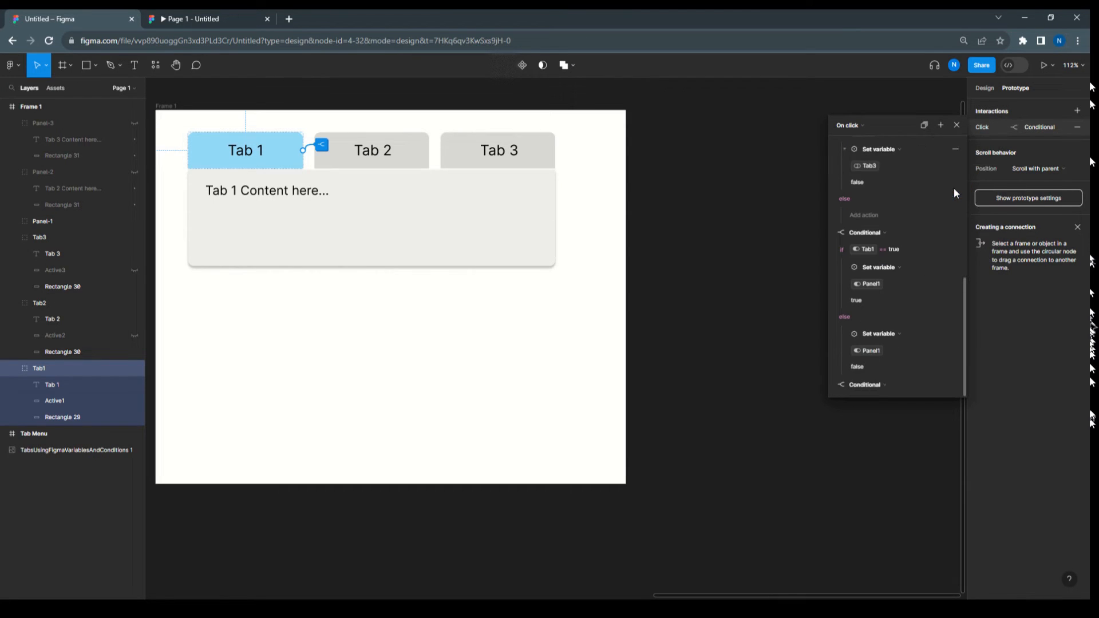
scroll(907, 342, "down", 3)
left_click(858, 341)
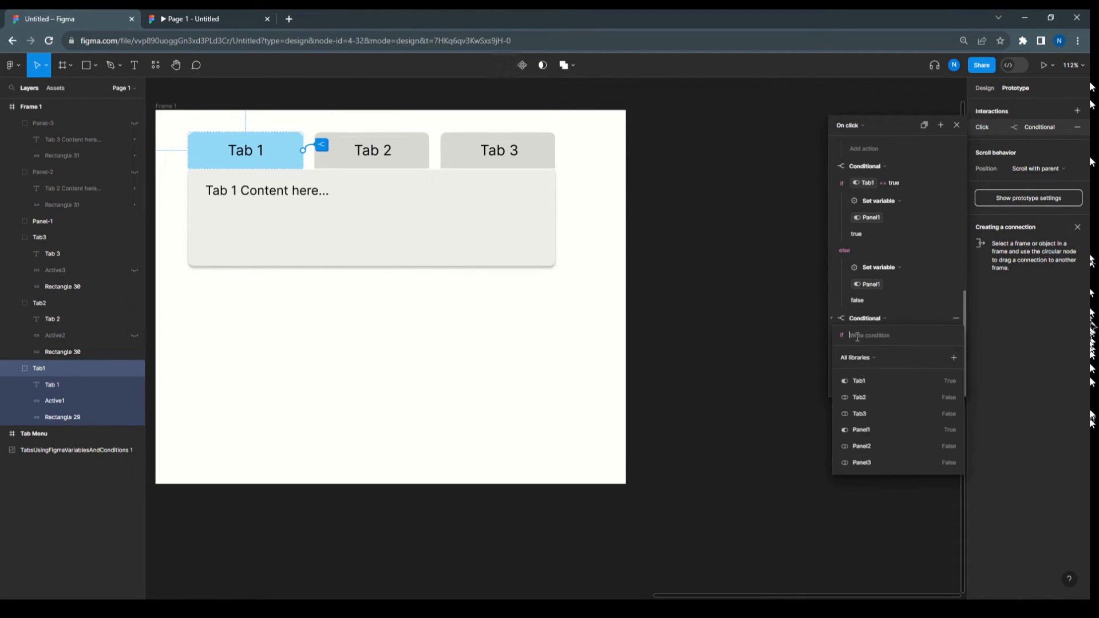
left_click(859, 380)
left_click(858, 381)
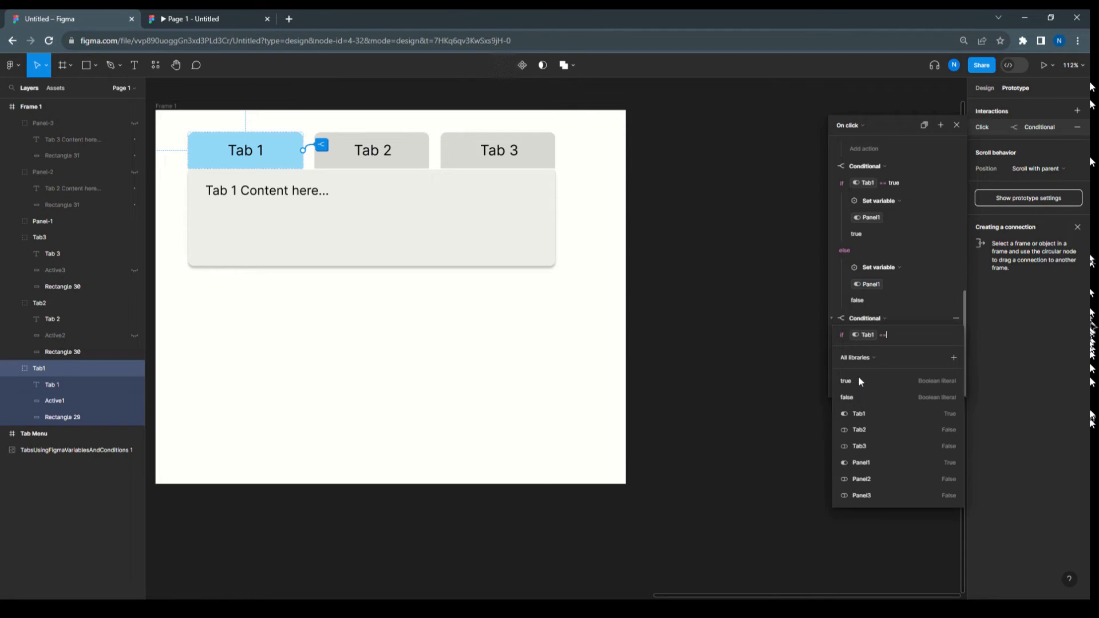
left_click(859, 380)
left_click(916, 300)
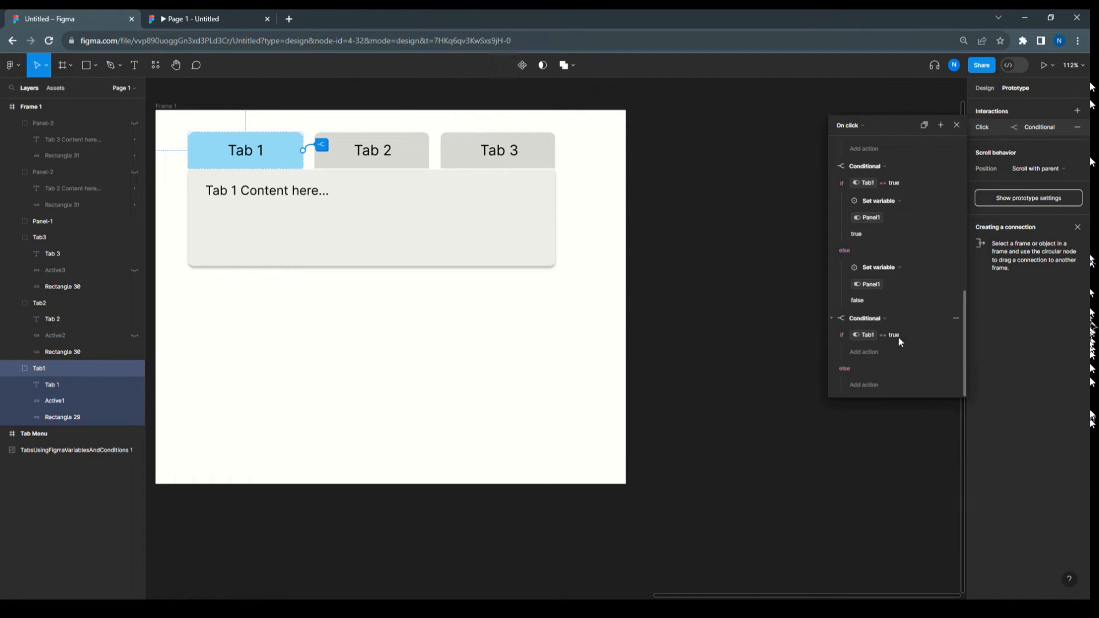
- Add a Set variable action under the fifth Conditional's if branch that sets the Panel2 variable to false
left_click(869, 352)
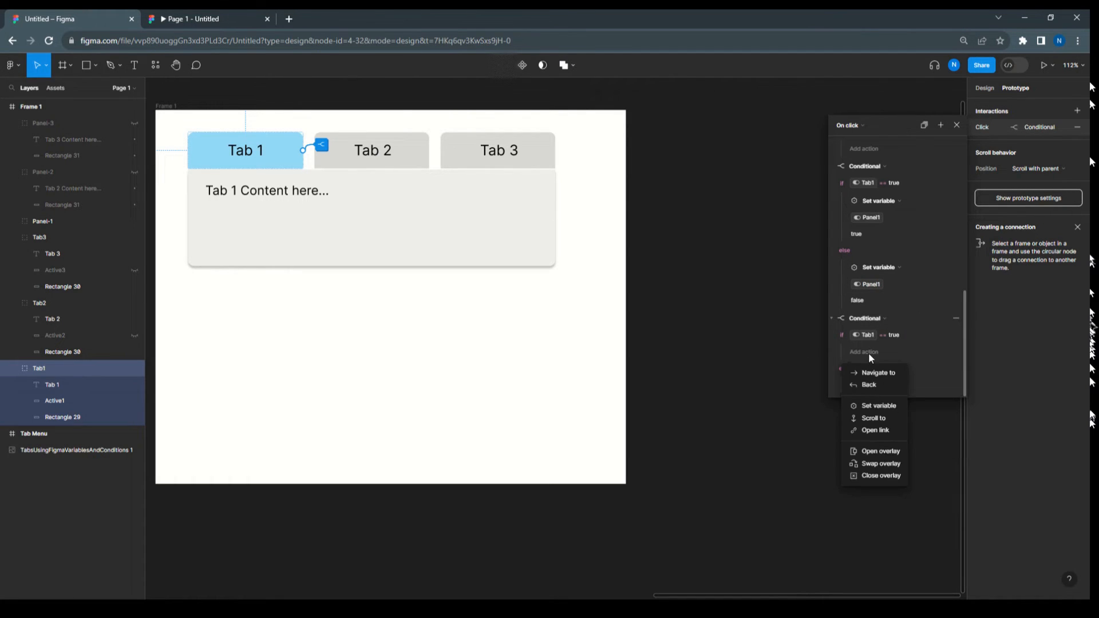
left_click(876, 404)
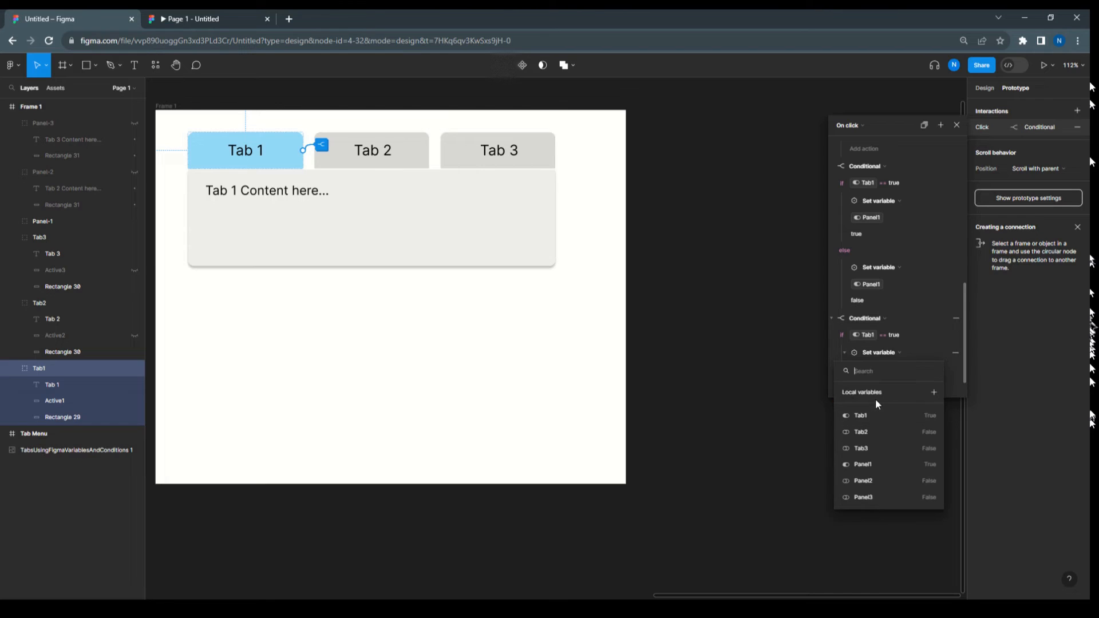
left_click(875, 475)
left_click(845, 449)
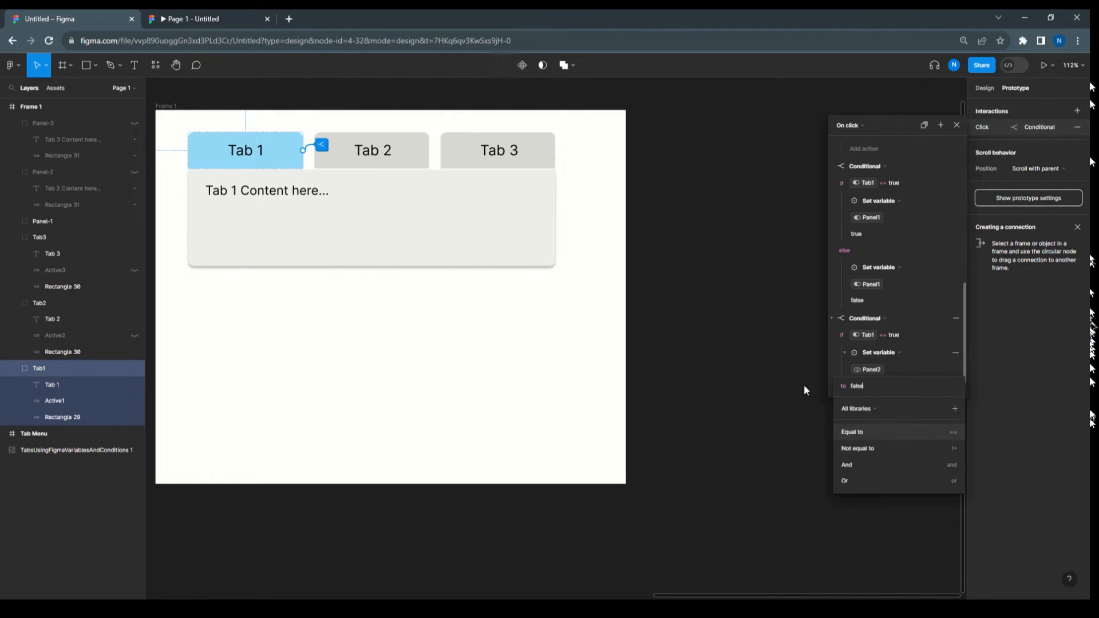
left_click(905, 296)
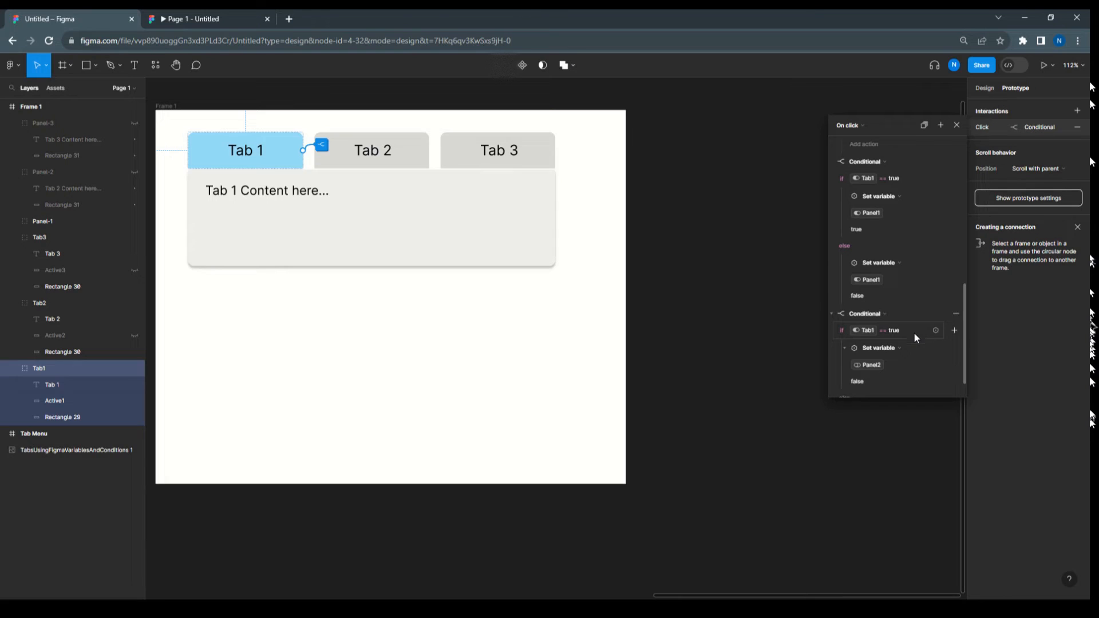
- Add a sixth Conditional action to the Tab1 group's on-click interaction with the if condition Tab1 == true
scroll(914, 332, "down", 2)
left_click(941, 125)
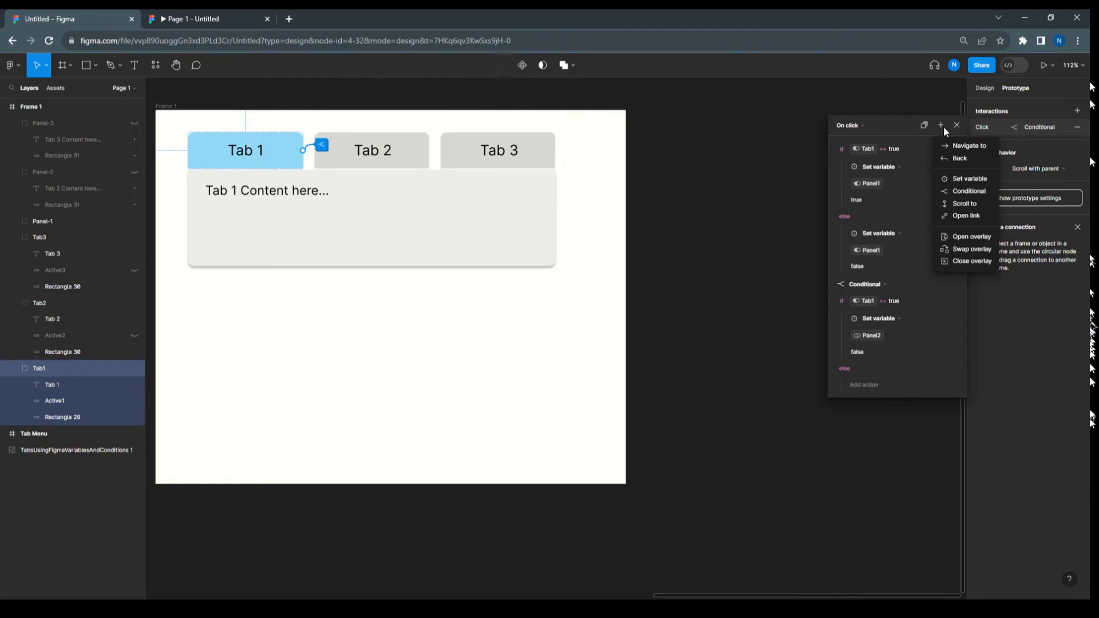
left_click(969, 192)
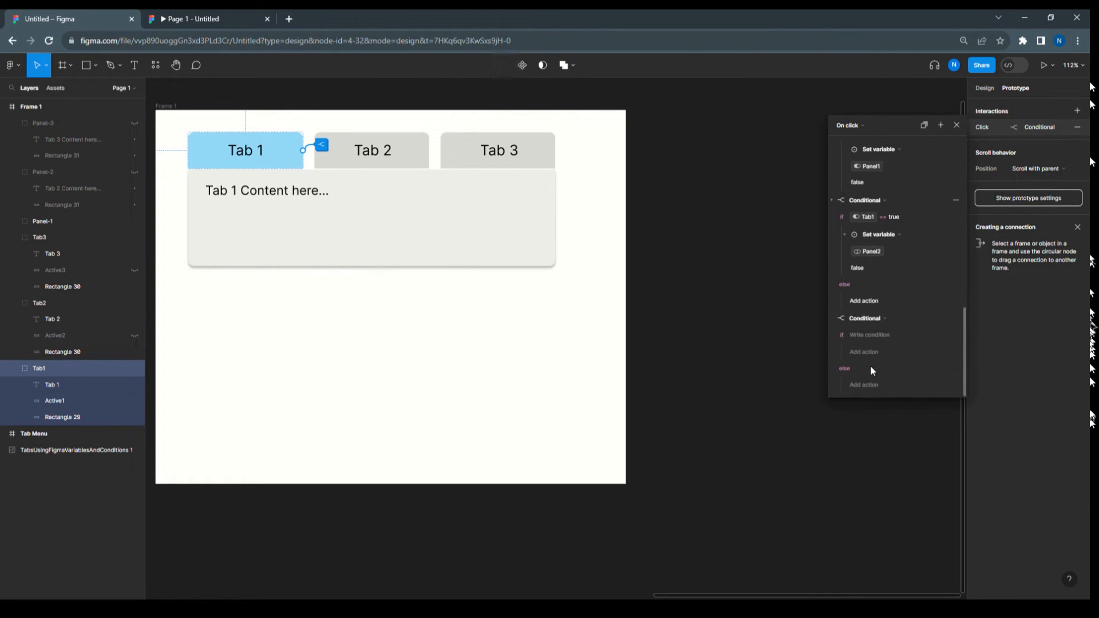
left_click(873, 335)
left_click(874, 383)
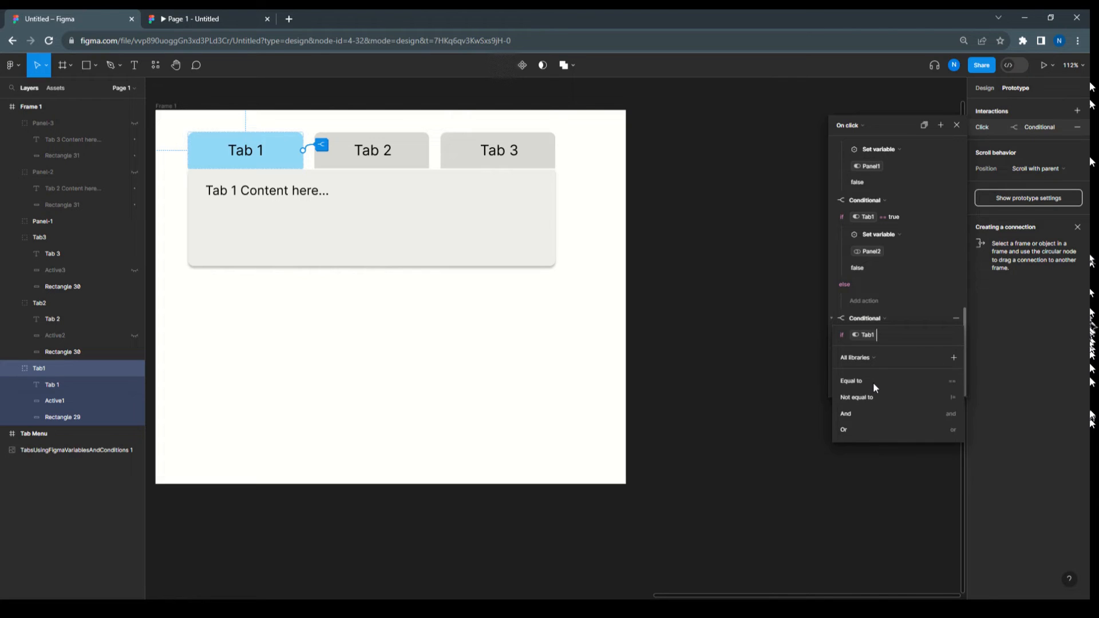
type("==")
left_click(867, 383)
left_click(910, 308)
- Add a Set variable action under the sixth Conditional's if branch that sets the Panel3 variable to false
left_click(870, 350)
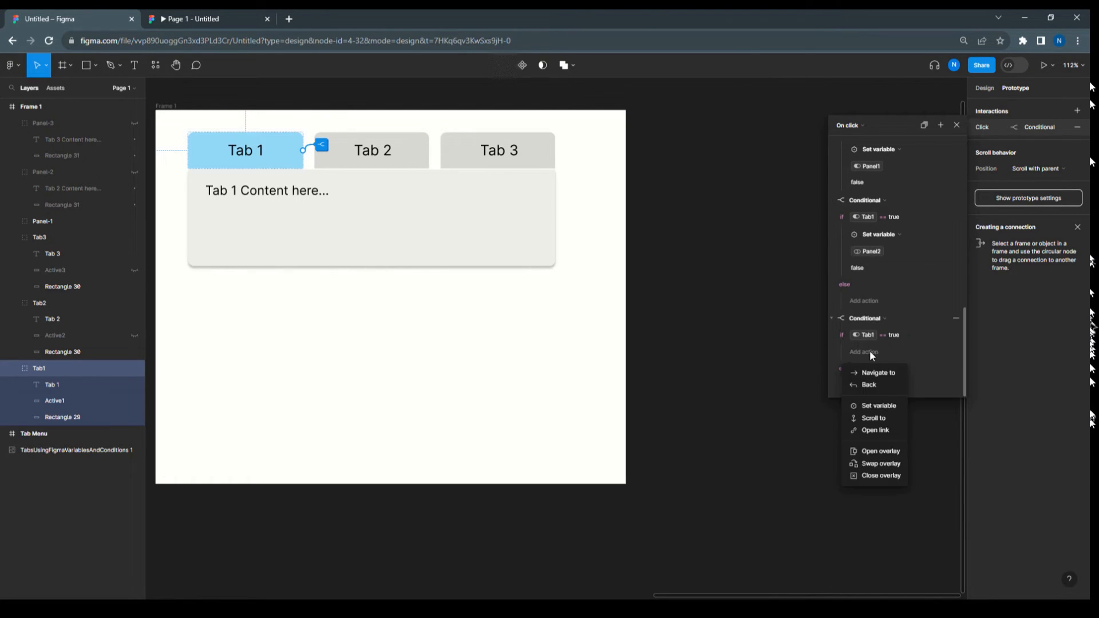
left_click(868, 403)
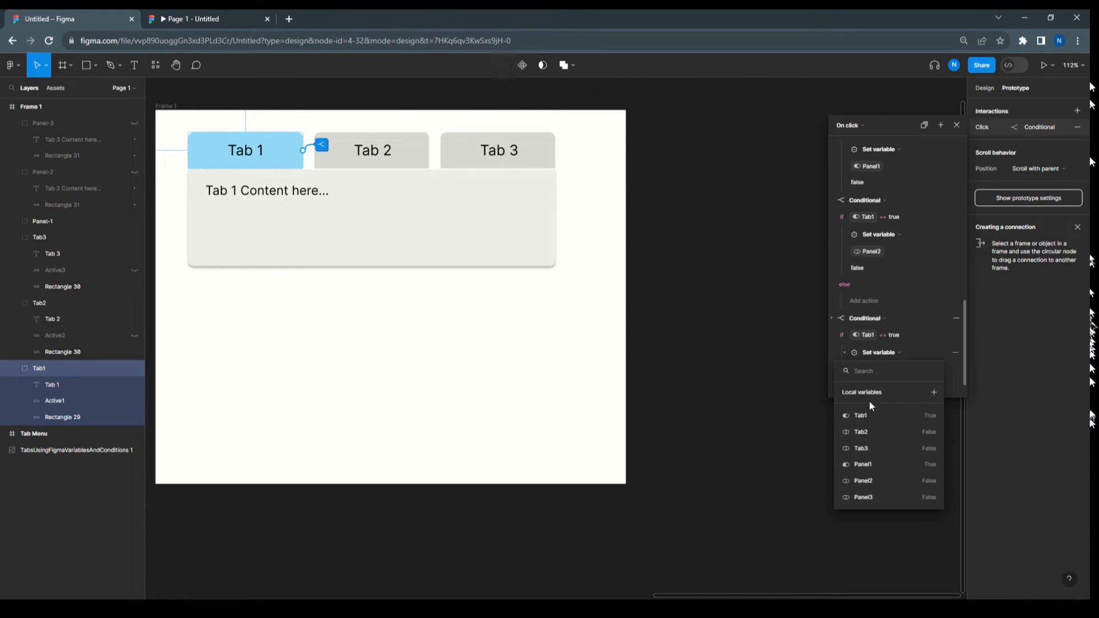
left_click(872, 497)
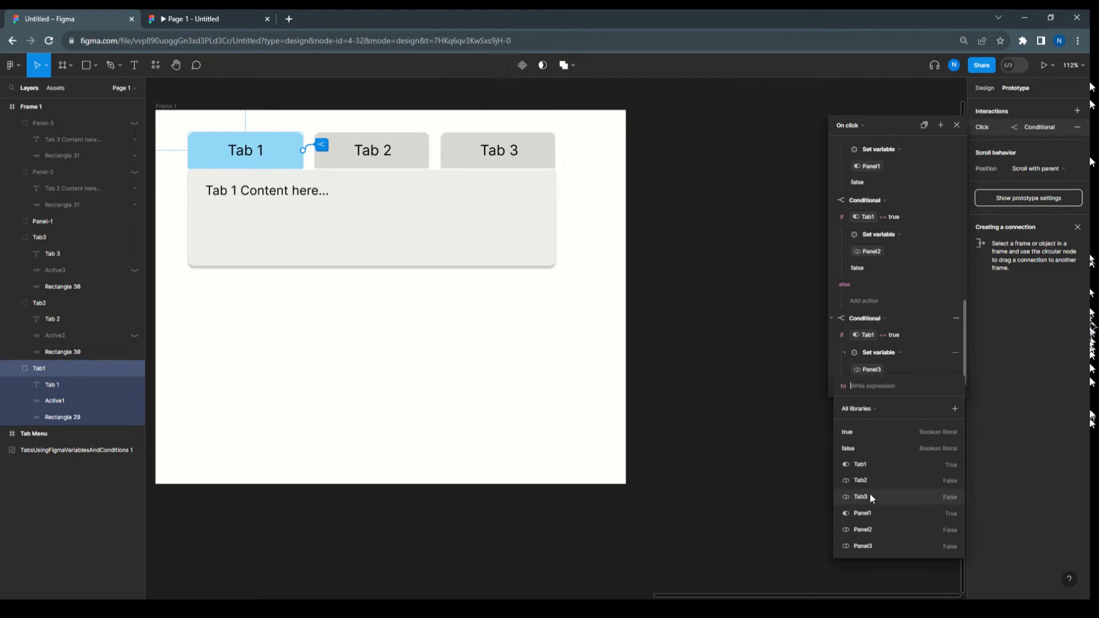
left_click(853, 448)
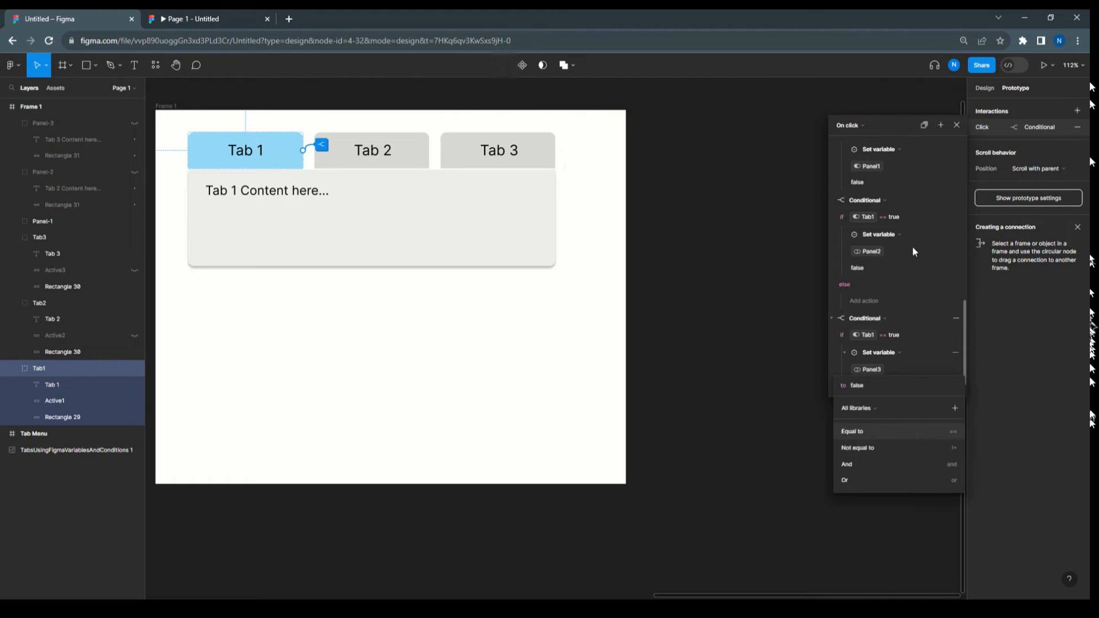
- Review all six Conditional actions in the Tab1 group's on-click interaction, checking each condition and the variables it sets
scroll(934, 263, "up", 10)
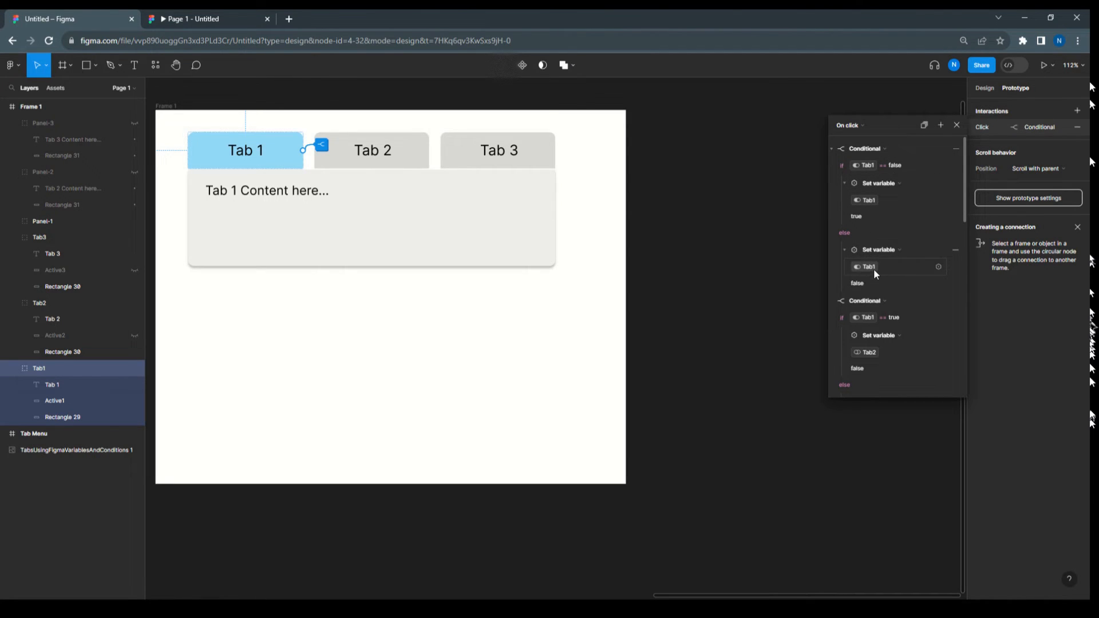
scroll(902, 246, "down", 1)
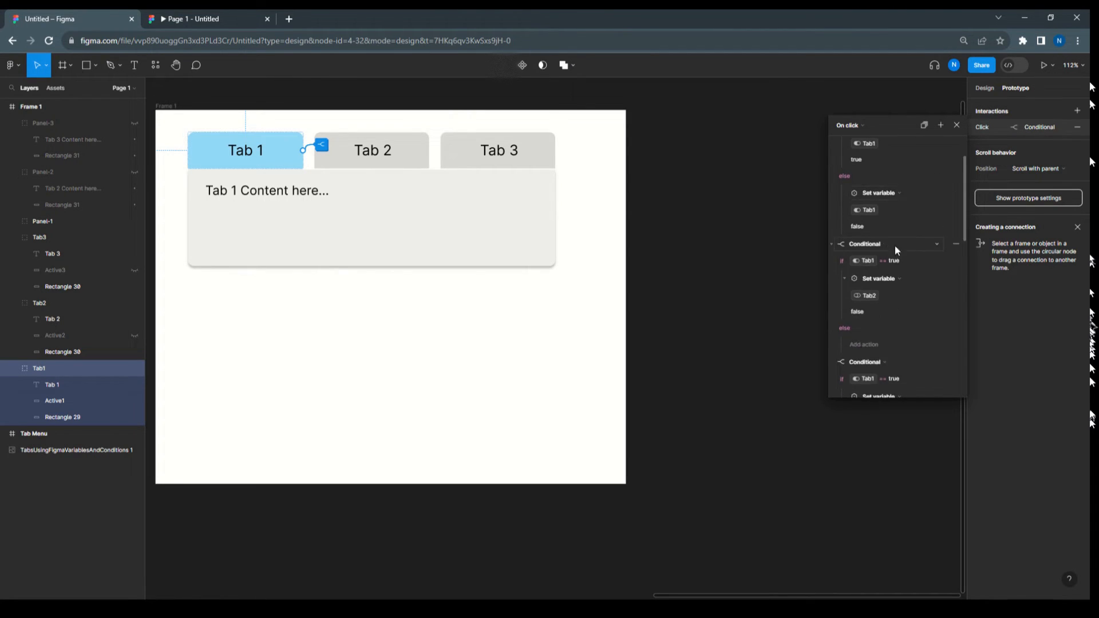
scroll(882, 248, "down", 1)
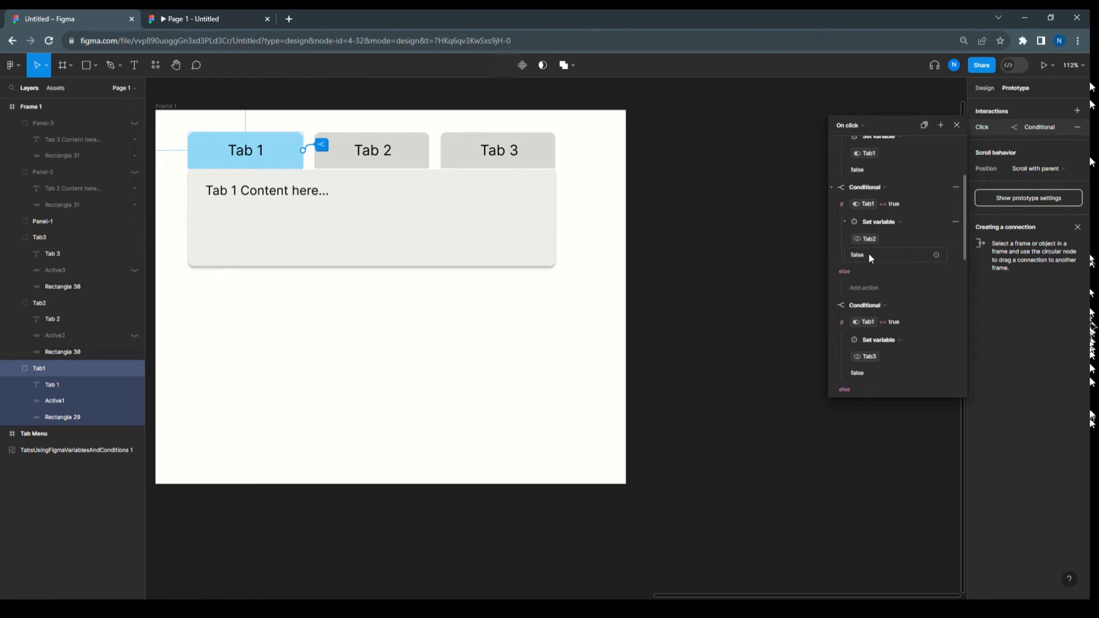
scroll(868, 253, "down", 1)
scroll(922, 249, "down", 1)
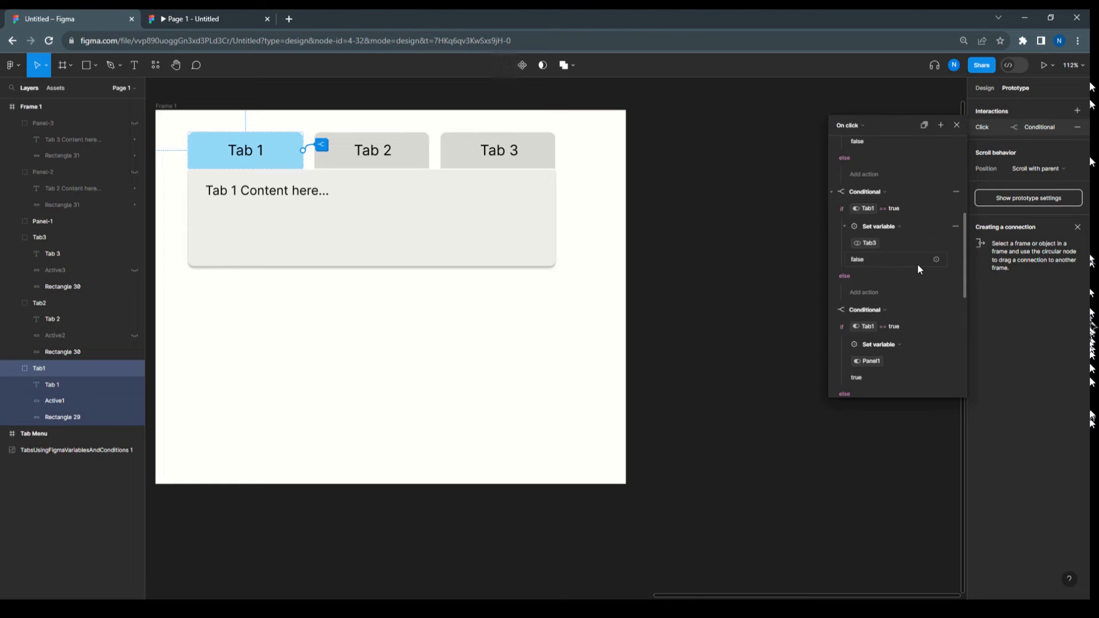
scroll(918, 263, "down", 2)
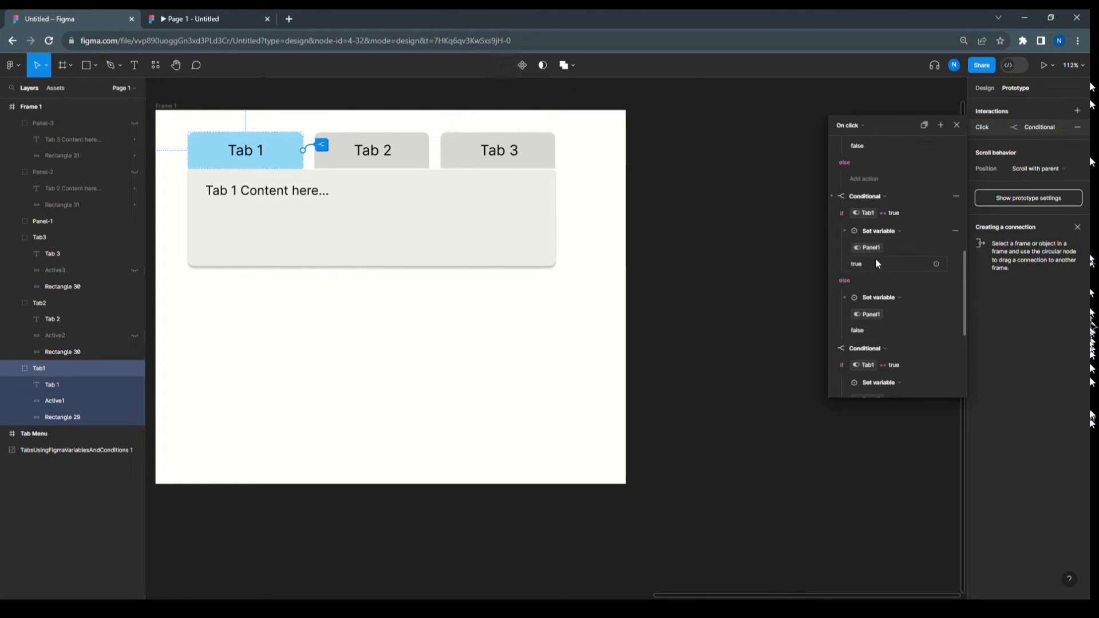
scroll(874, 262, "down", 1)
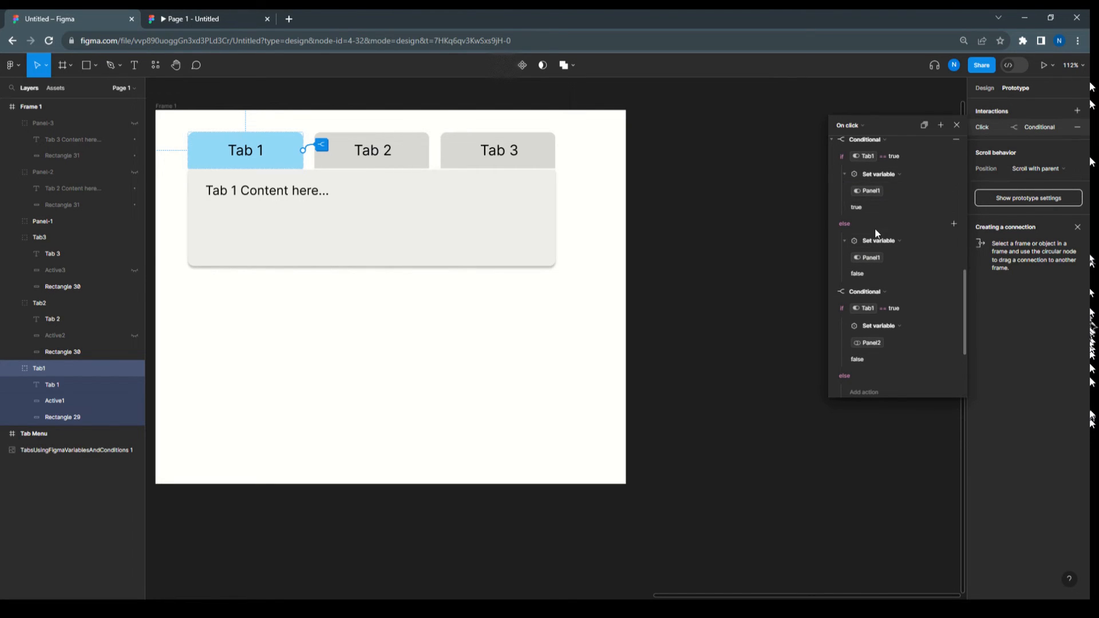
scroll(902, 269, "down", 2)
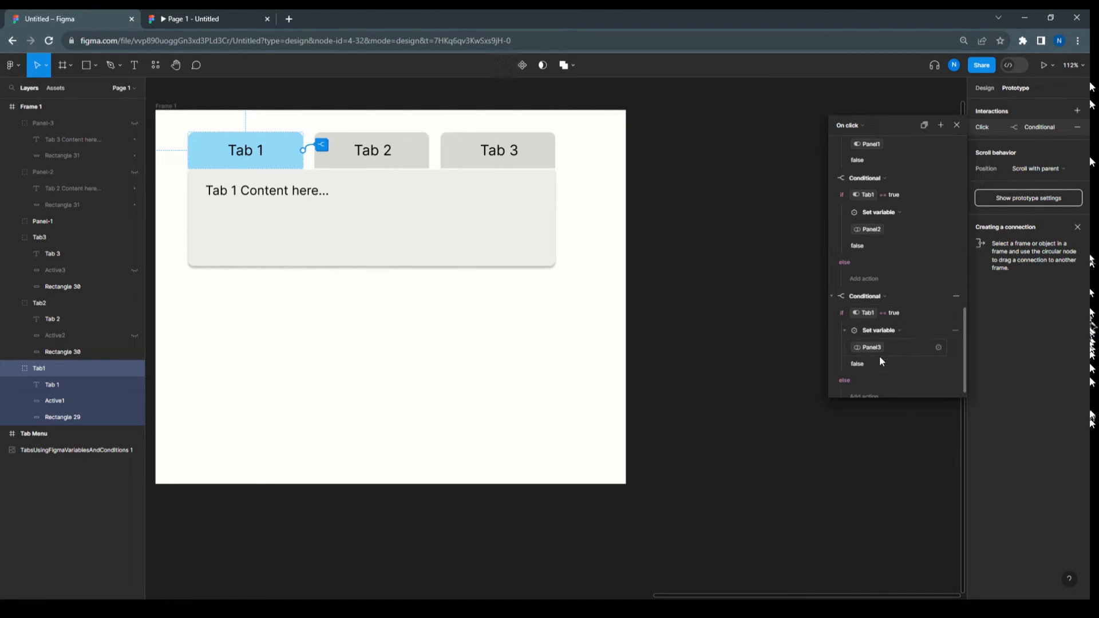
scroll(889, 349, "down", 1)
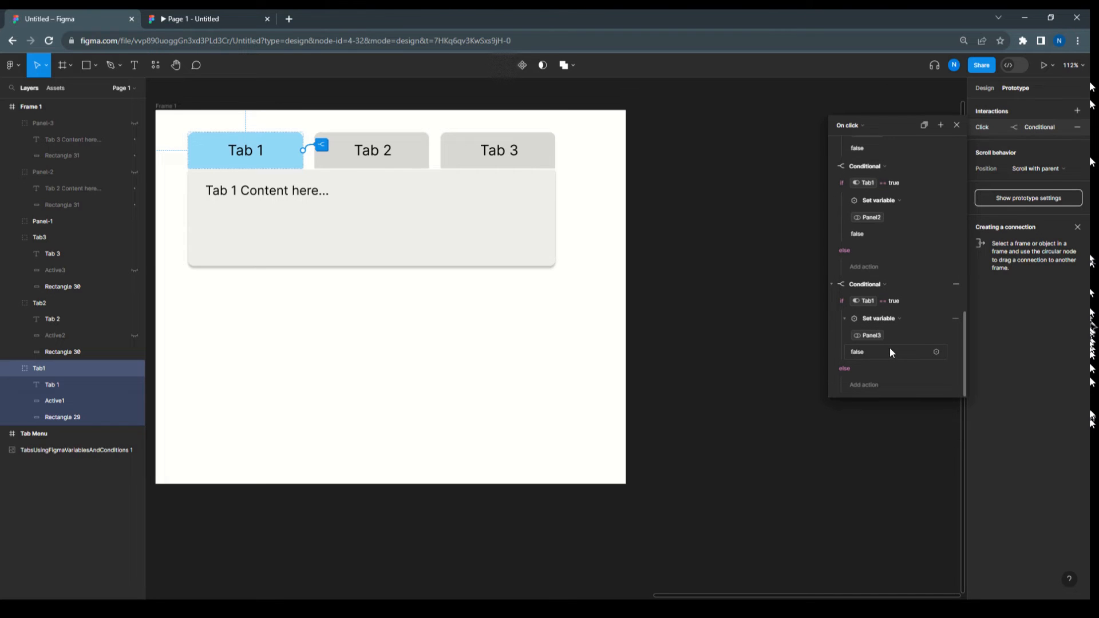
- Copy the Tab1 group's on-click interaction with all its Conditional actions onto the Tab2 group
left_click(957, 125)
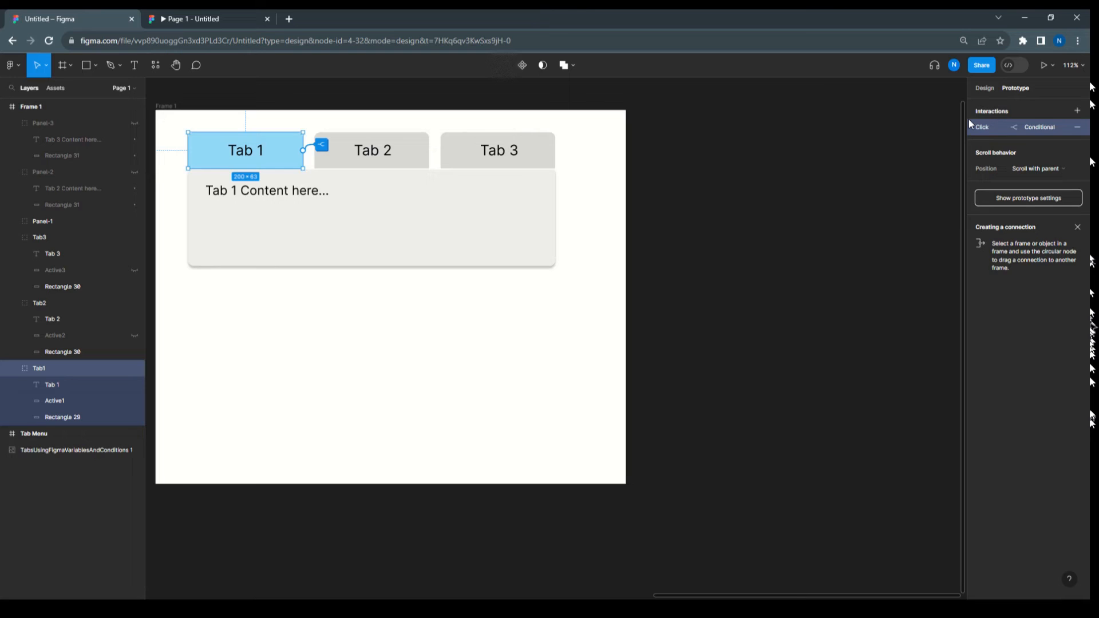
left_click(427, 143)
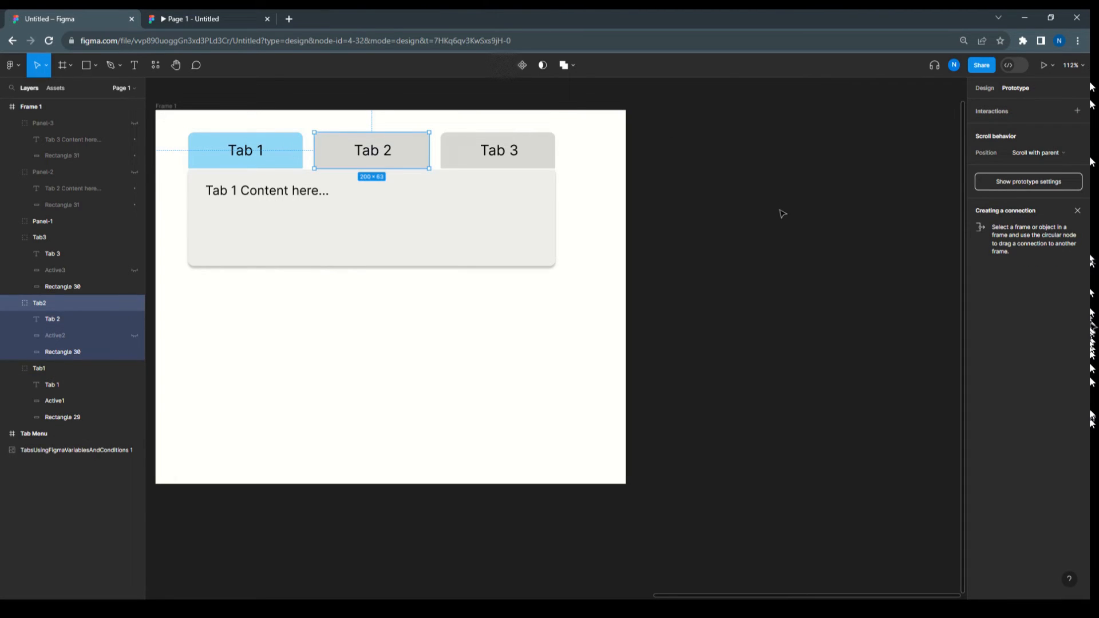
key("ctrl+v")
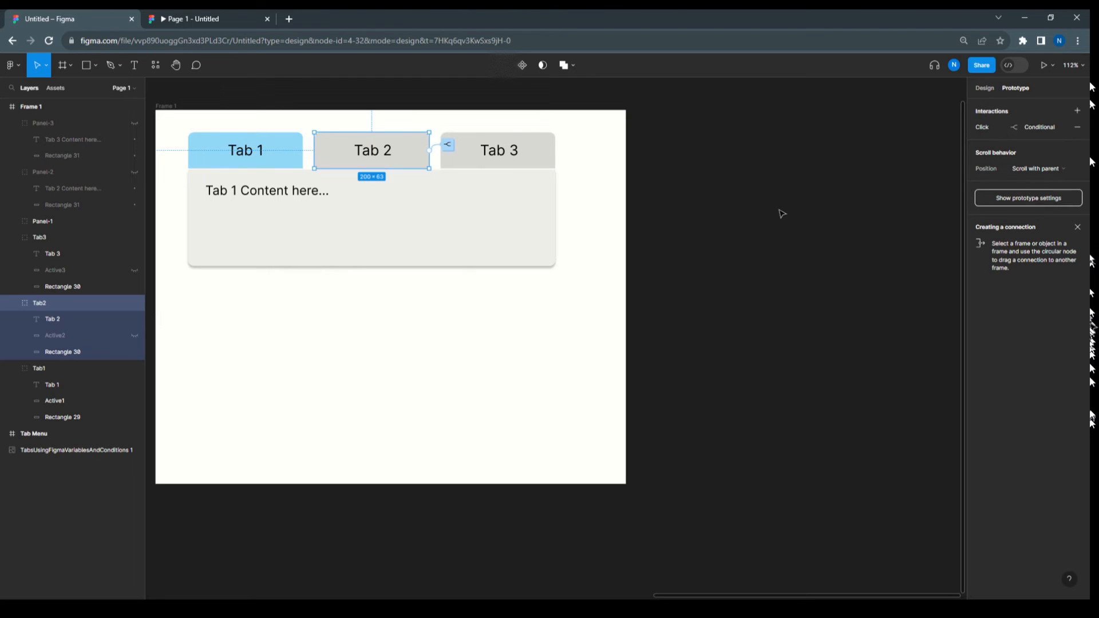
- Change the first Conditional's if condition in the Tab2 group's on-click interaction to Tab2 == false
left_click(973, 131)
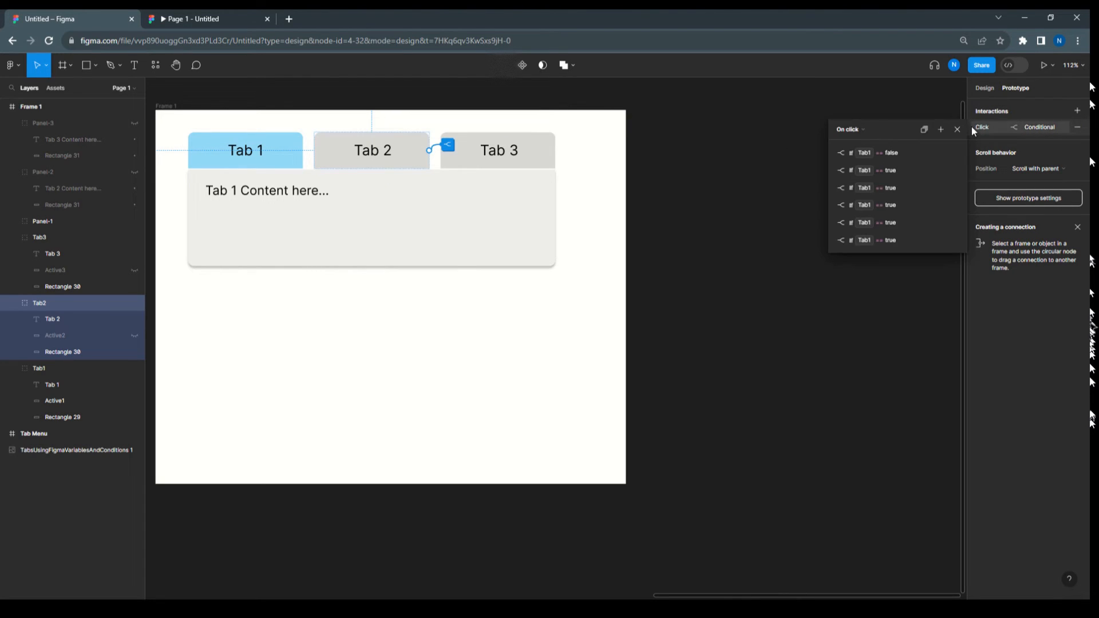
left_click(832, 153)
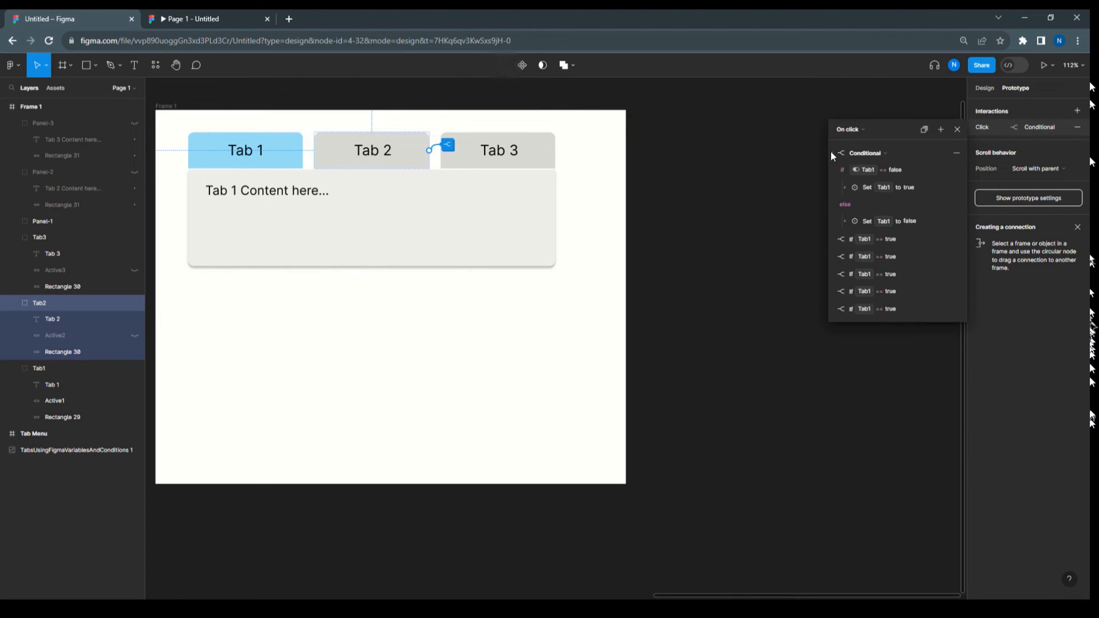
left_click(864, 170)
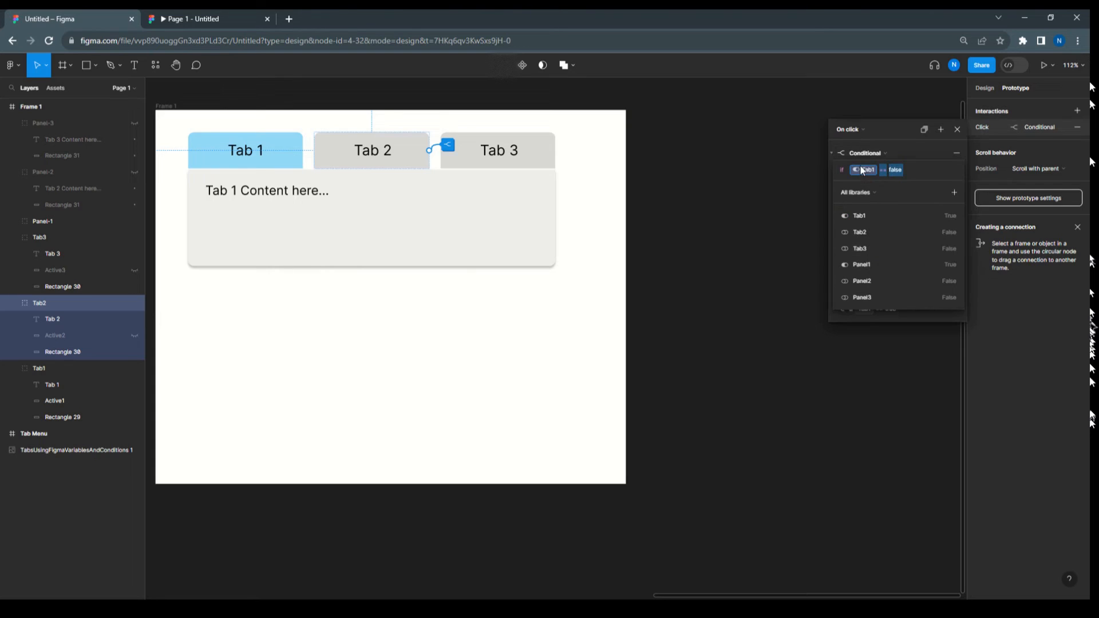
left_click(862, 229)
left_click(882, 132)
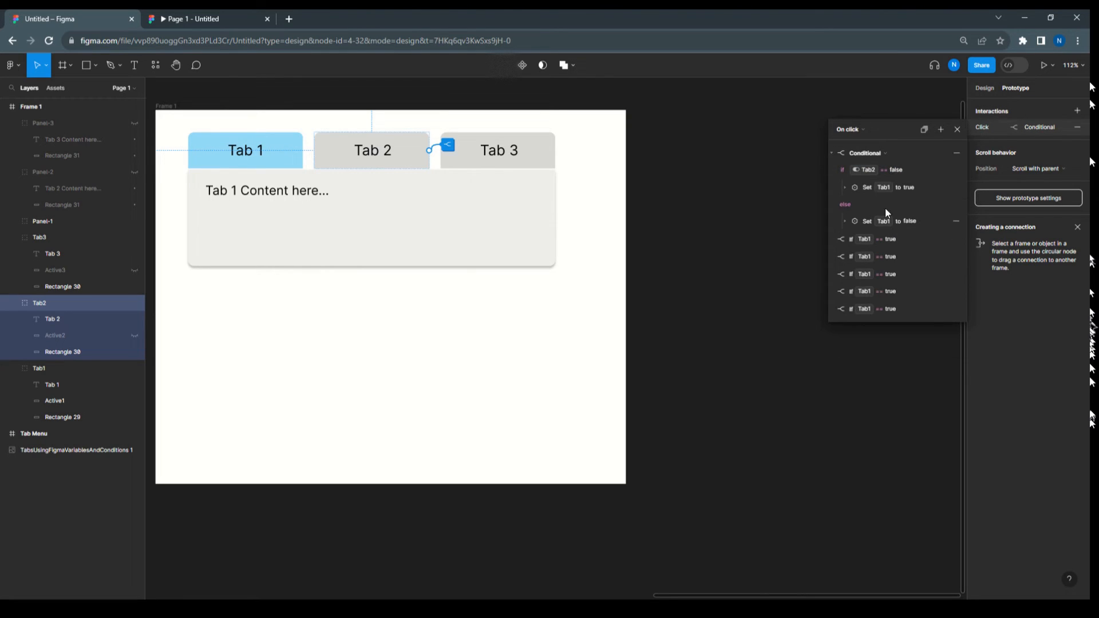
- Retarget the Set variable action in the first Conditional's if branch to the Tab2 variable
left_click(846, 188)
left_click(866, 203)
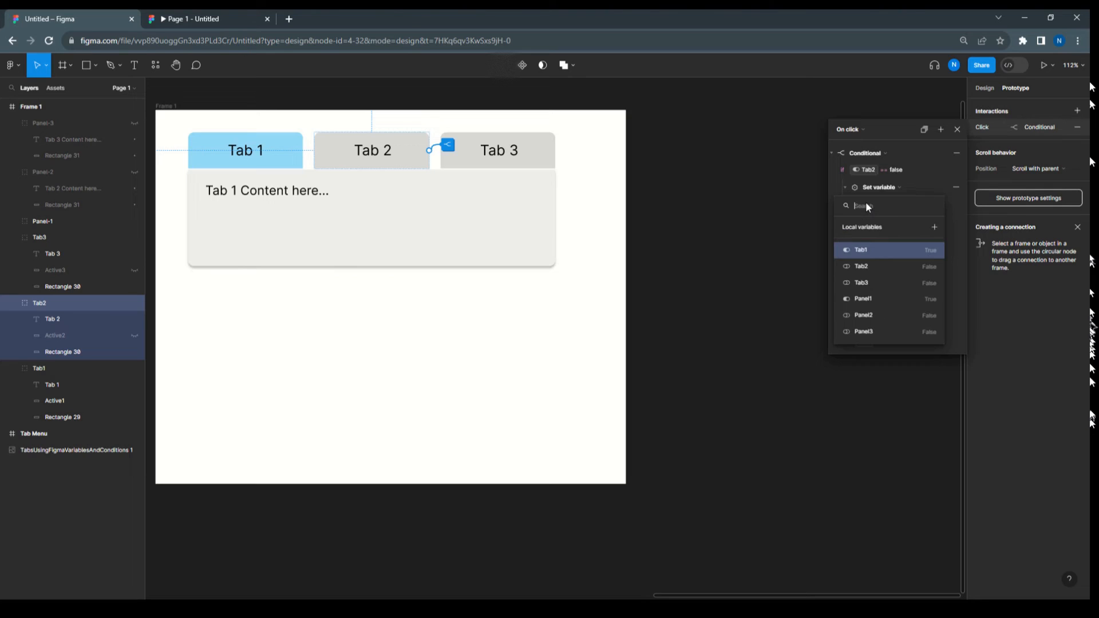
left_click(861, 266)
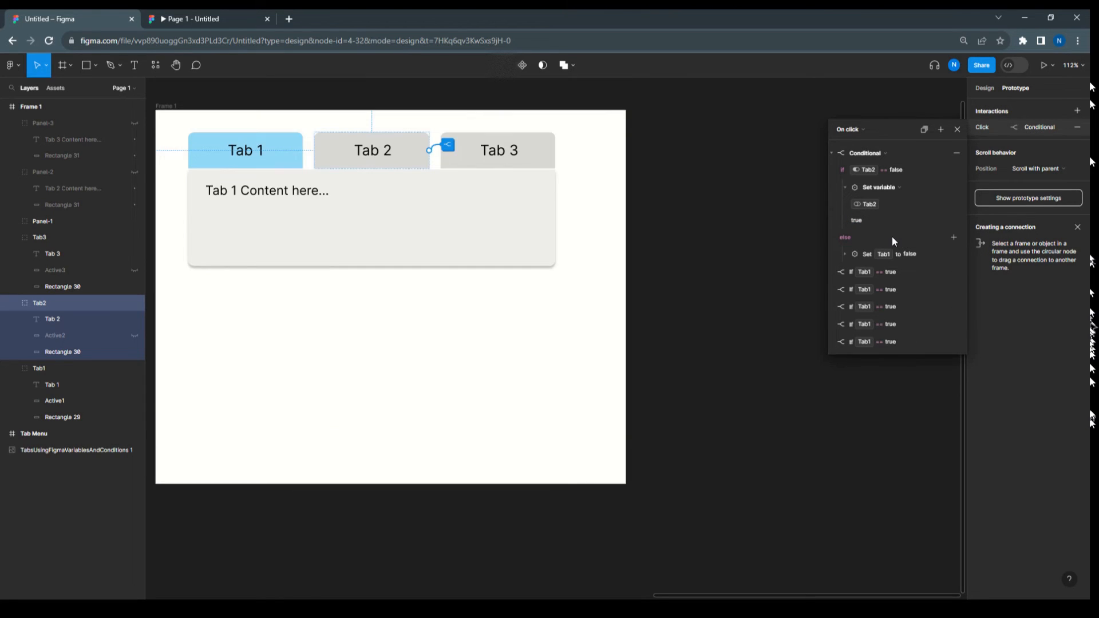
- Retarget the Set variable action in the first Conditional's else branch to the Tab2 variable
left_click(846, 253)
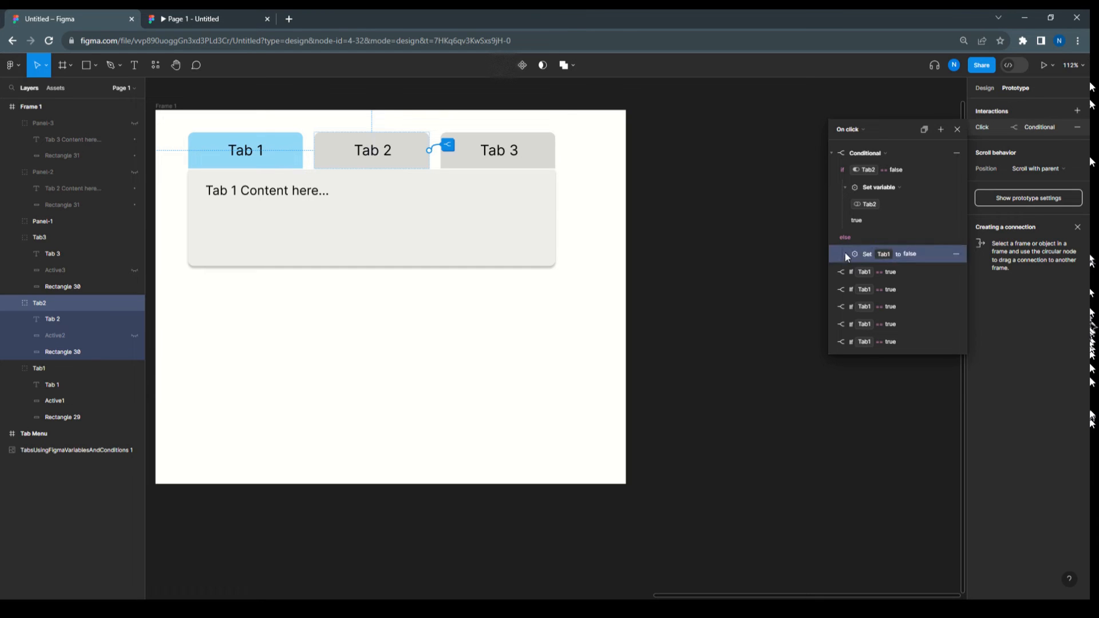
left_click(867, 269)
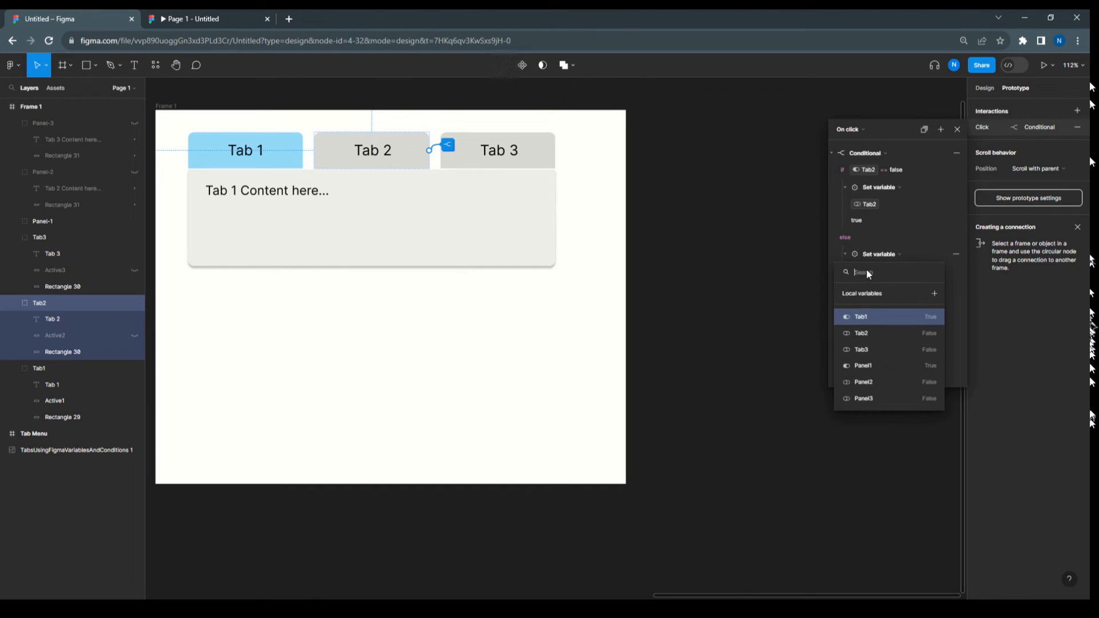
left_click(867, 332)
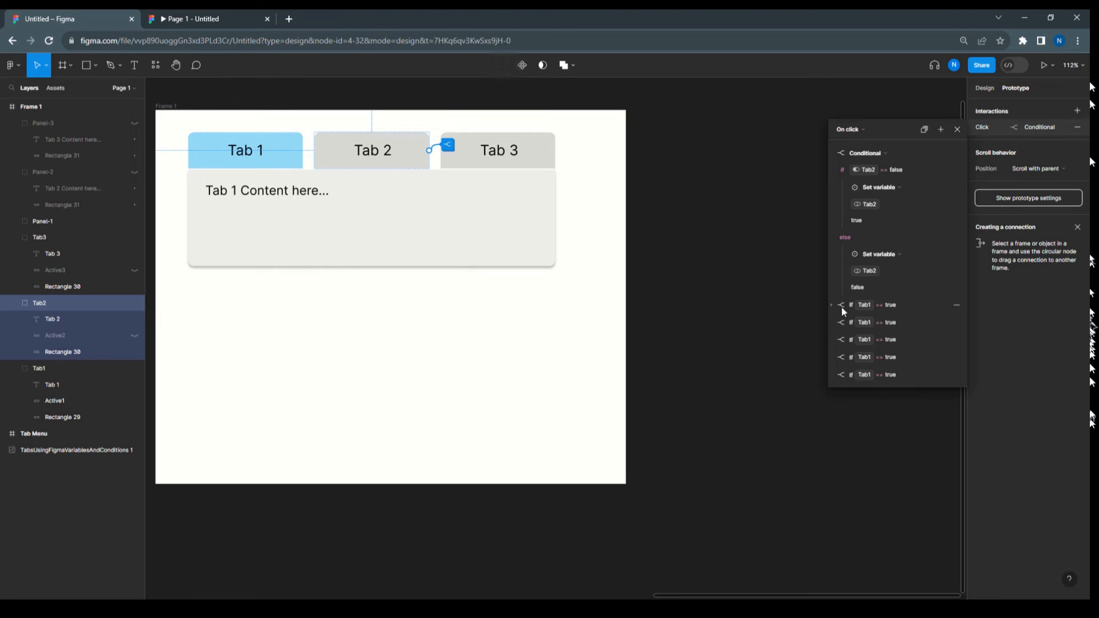
- Change the second Conditional's if condition to Tab2 == true and retarget its Set variable action to Tab1
left_click(831, 305)
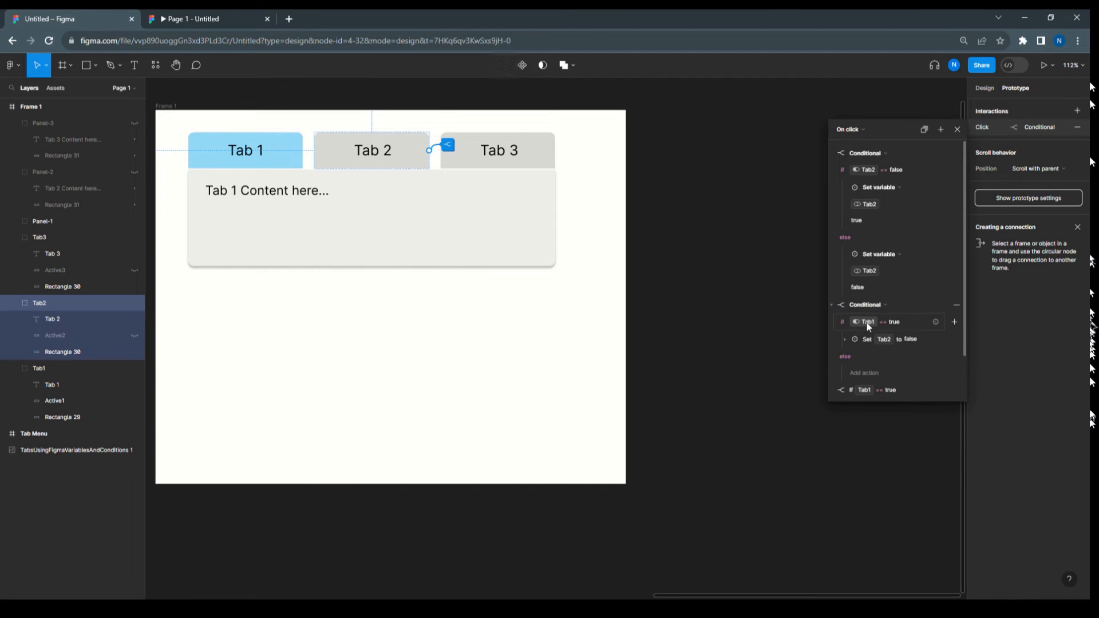
left_click(868, 323)
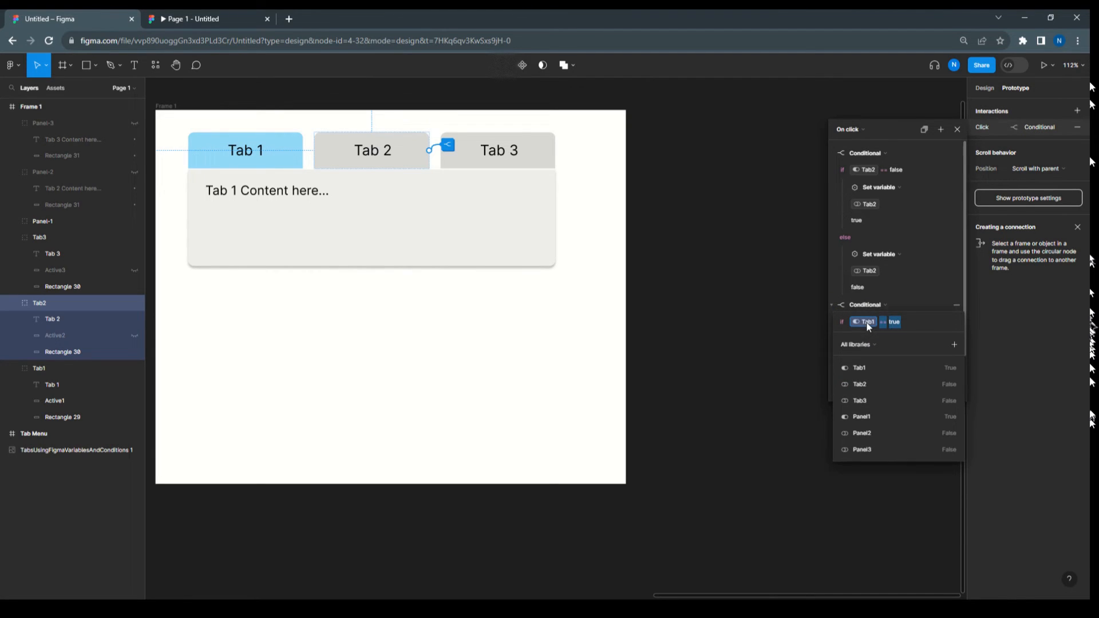
left_click(912, 273)
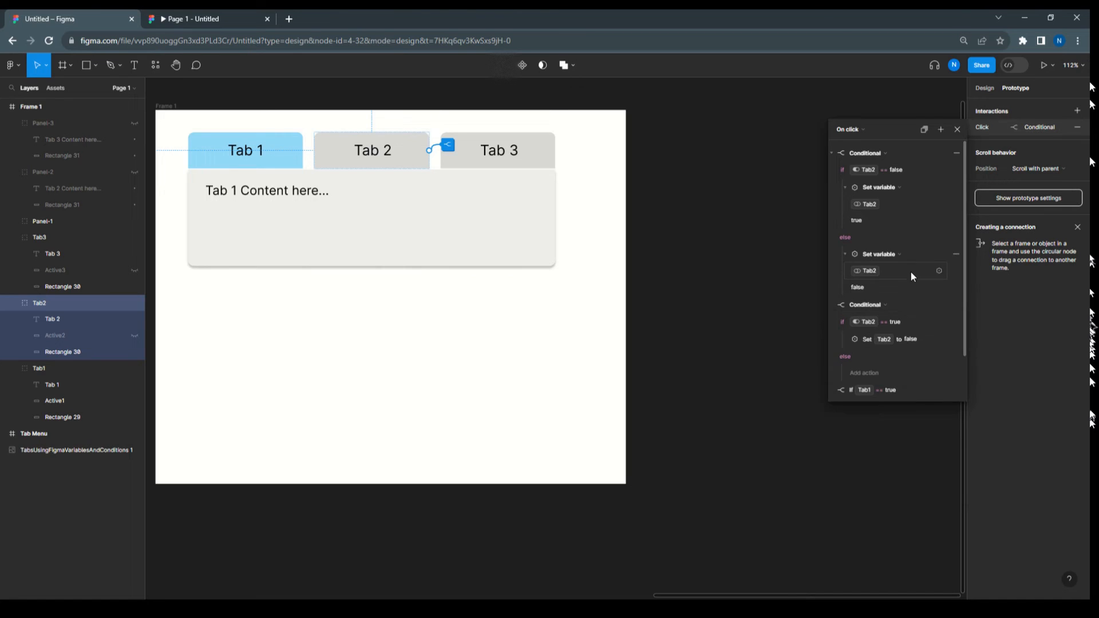
left_click(845, 341)
scroll(922, 332, "down", 1)
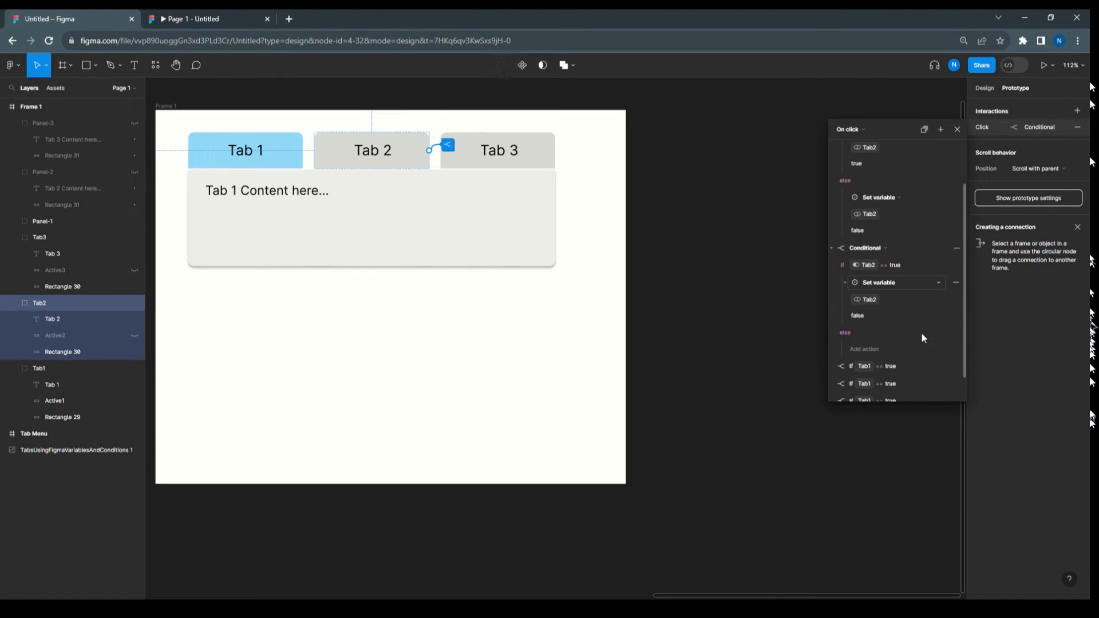
left_click(869, 300)
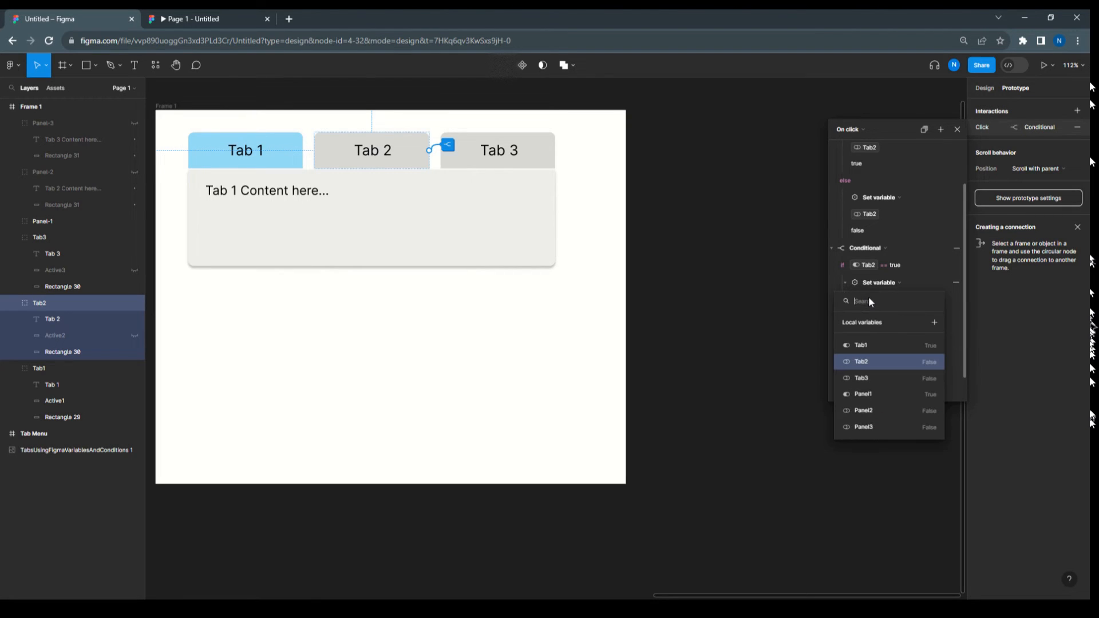
left_click(867, 344)
- Change the third Conditional's if condition in the Tab2 group's on-click interaction to Tab2 == true
scroll(902, 327, "down", 1)
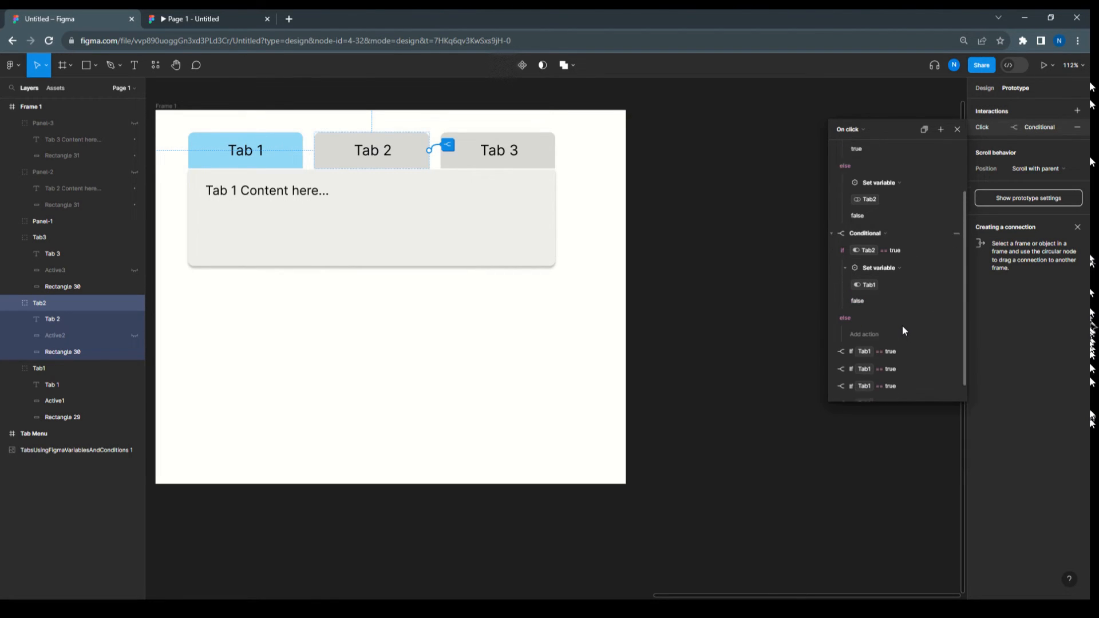
left_click(831, 336)
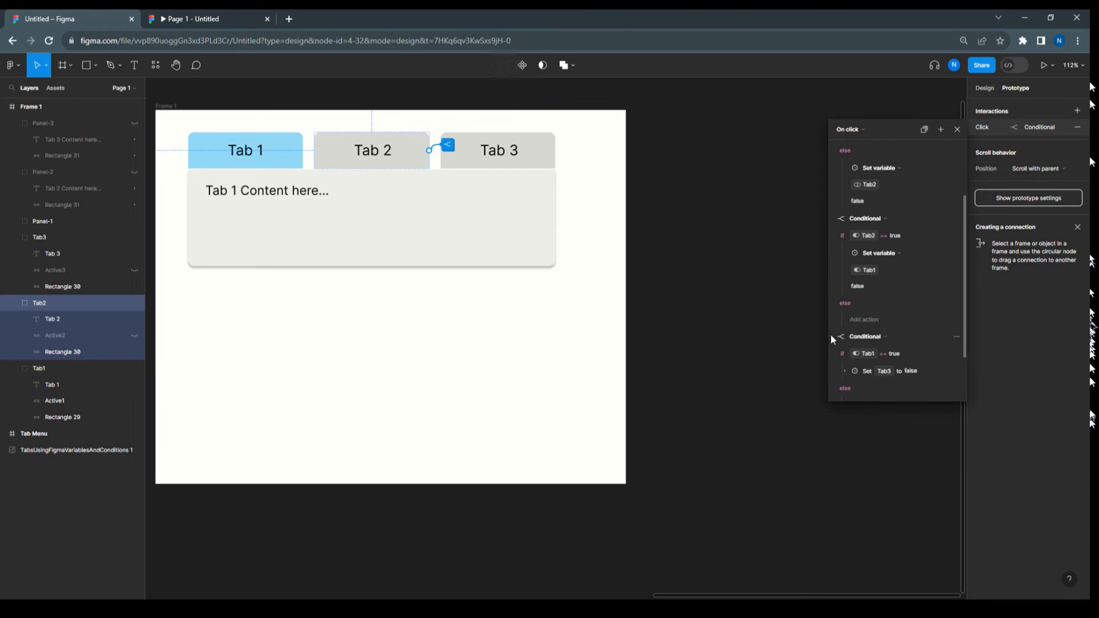
left_click(865, 353)
left_click(861, 414)
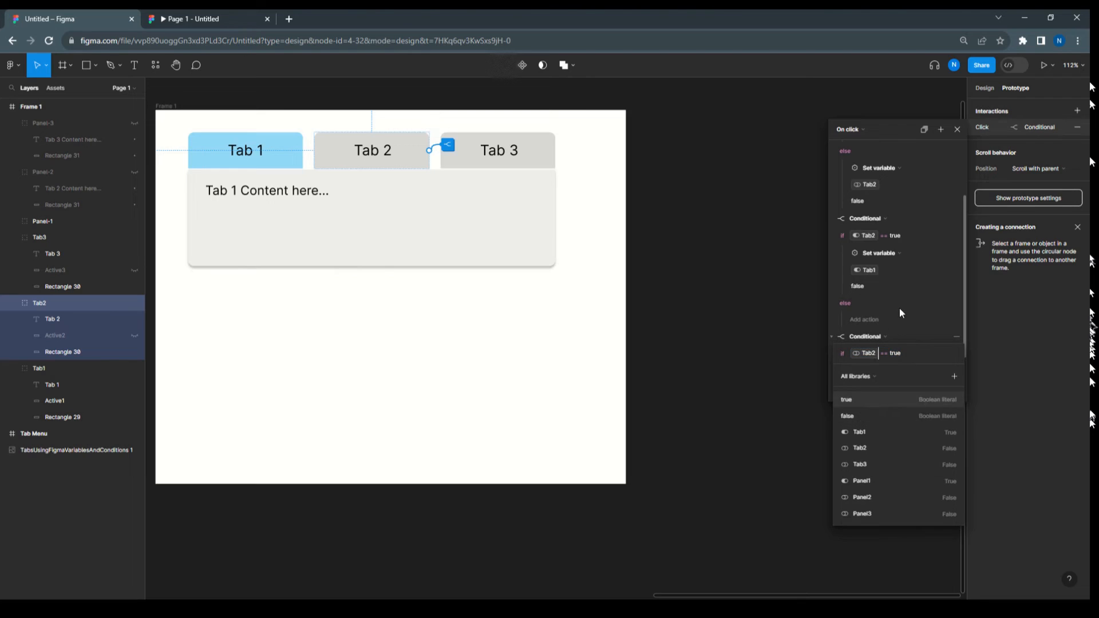
left_click(900, 309)
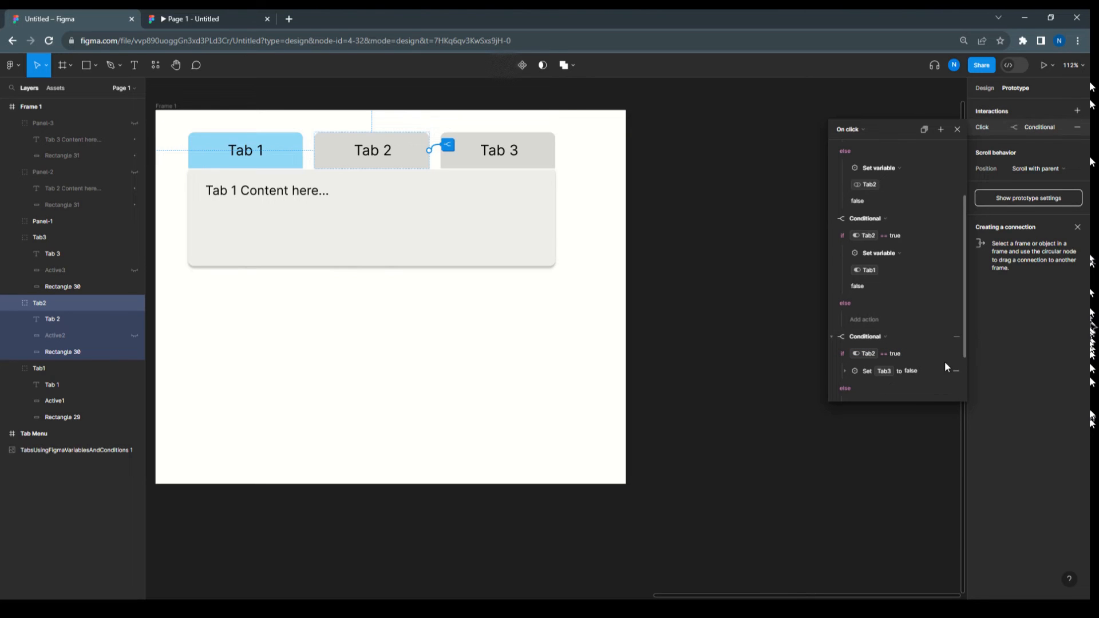
- Change the fourth Conditional's if condition to Tab2 == true and retarget its if-branch Set variable action to Panel2
scroll(945, 362, "down", 2)
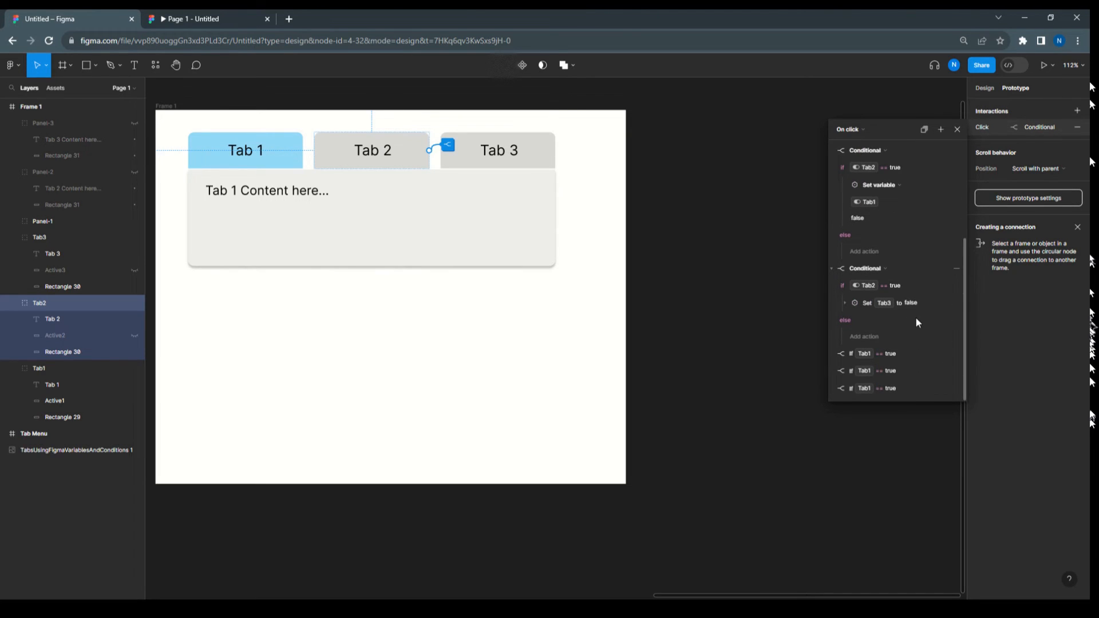
left_click(832, 353)
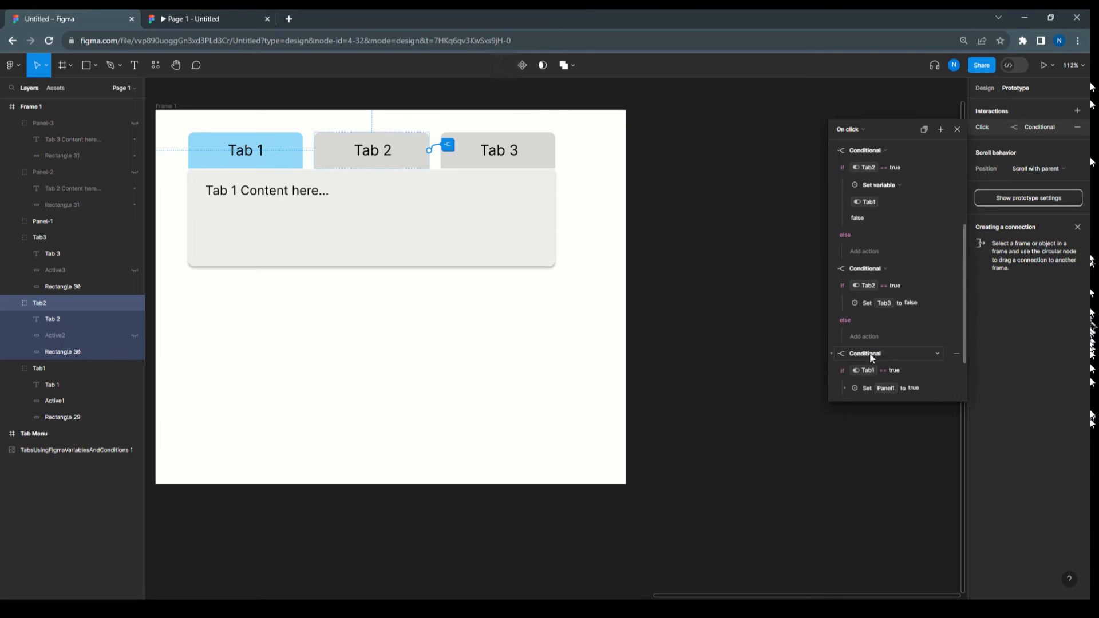
scroll(871, 355, "down", 2)
left_click(869, 316)
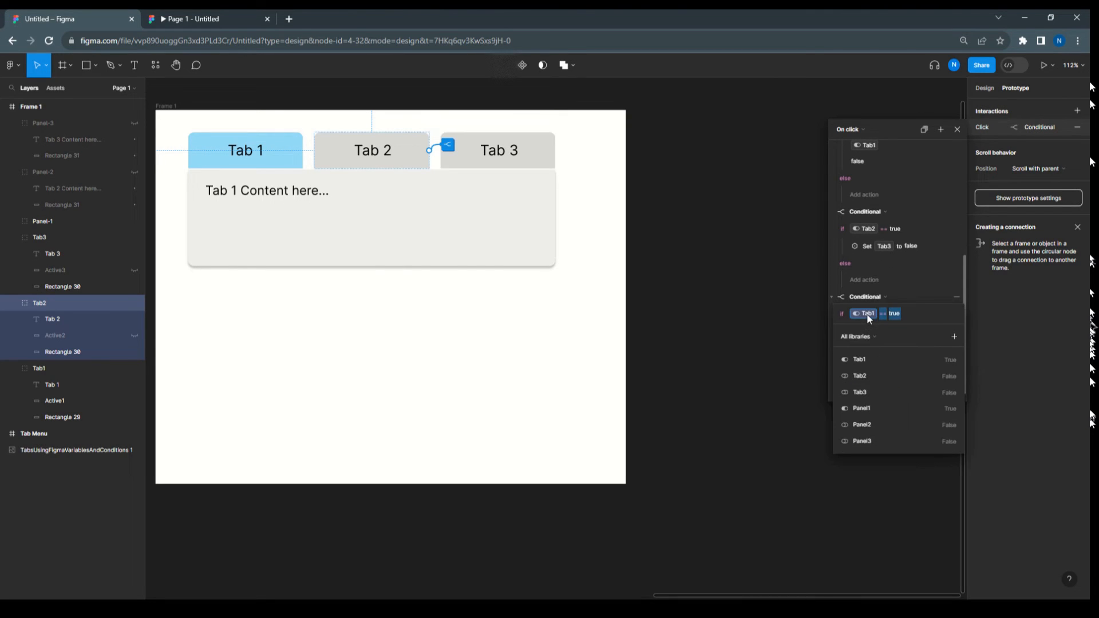
left_click(861, 375)
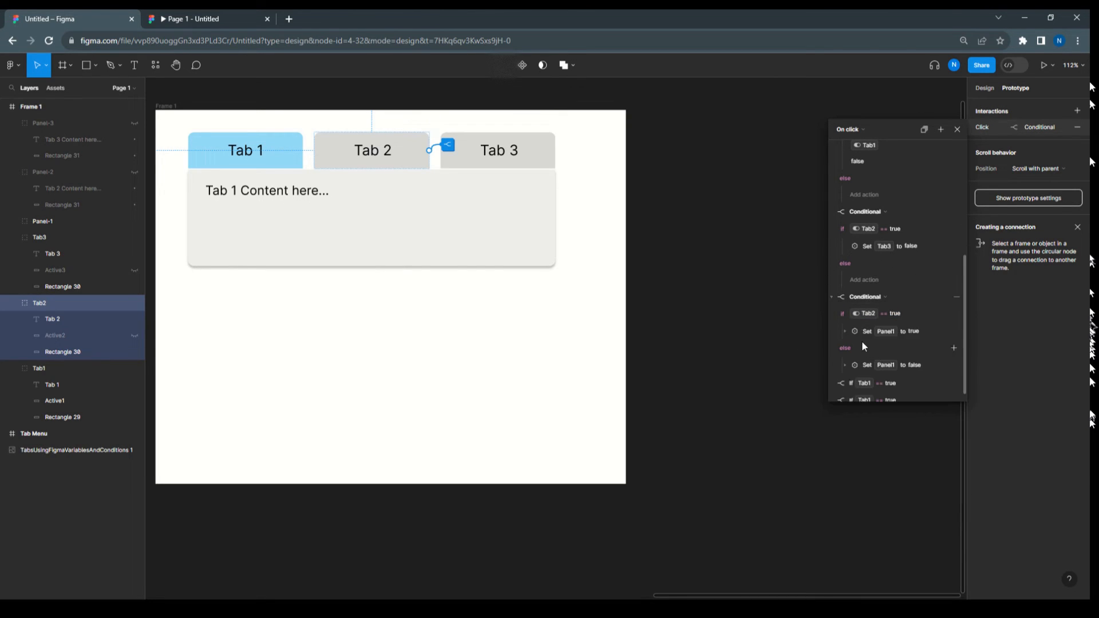
left_click(846, 331)
left_click(873, 349)
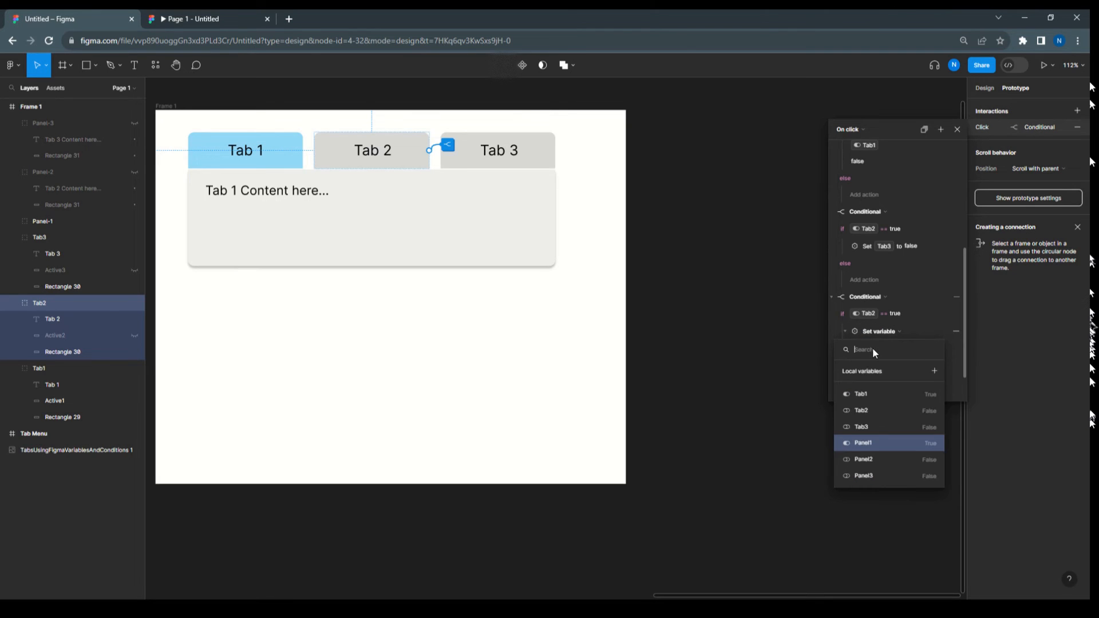
left_click(863, 459)
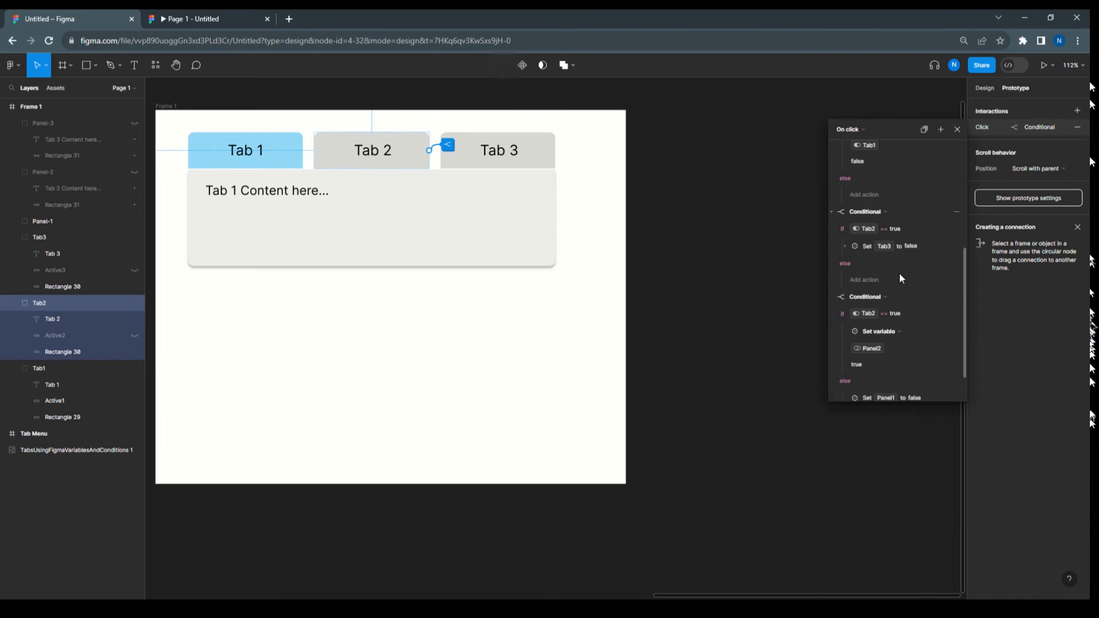
- Retarget the Set variable action in the fourth Conditional's else branch to the Panel2 variable
scroll(902, 371, "down", 2)
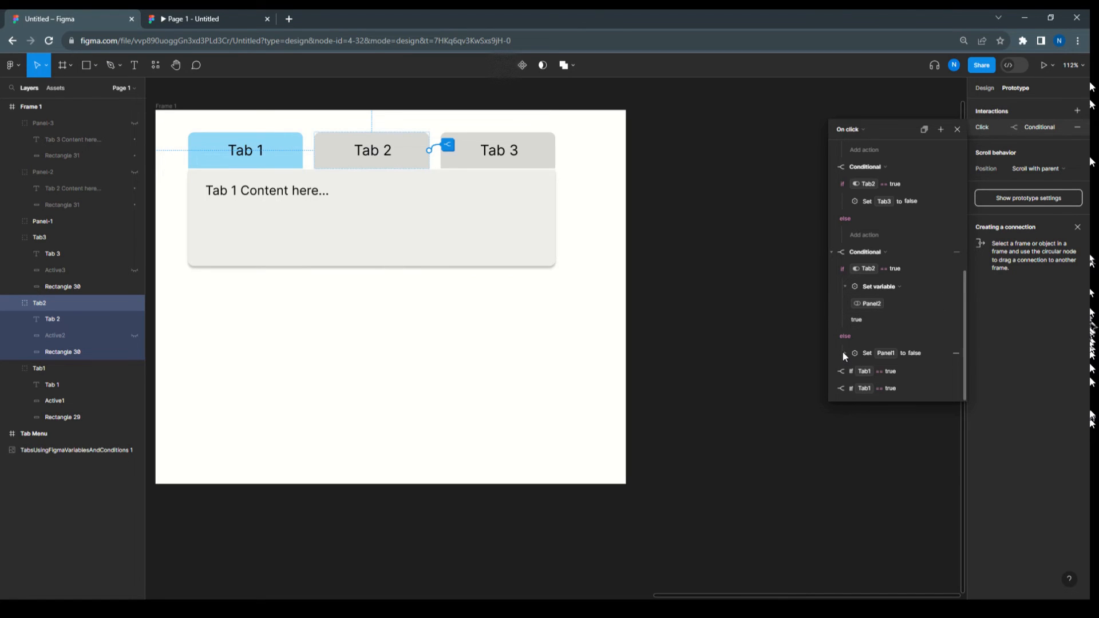
left_click(844, 353)
left_click(877, 372)
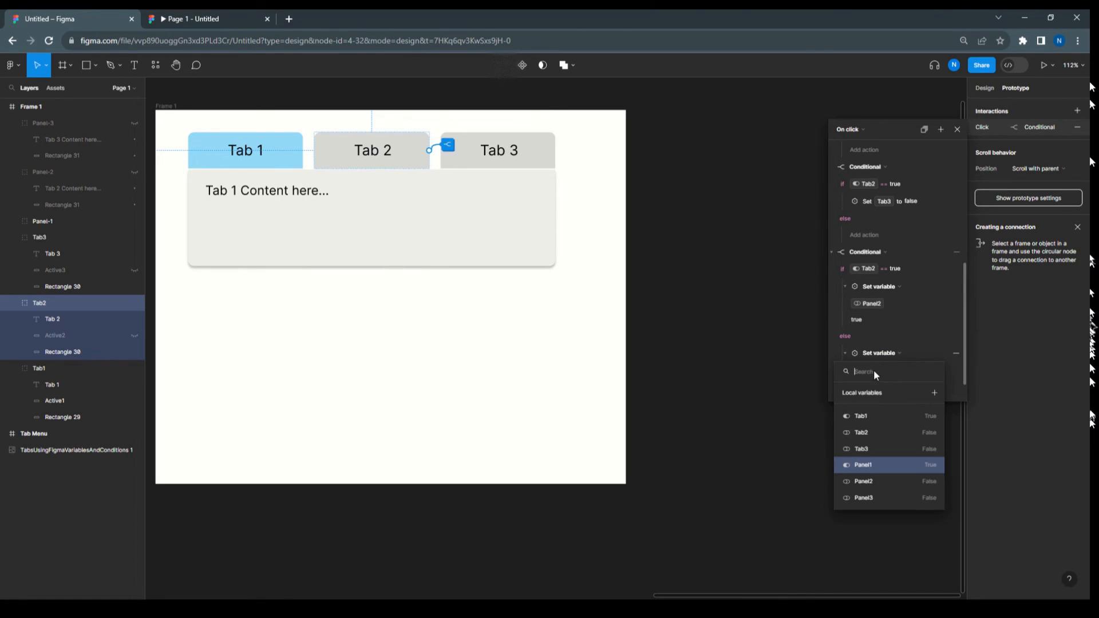
left_click(870, 479)
left_click(915, 305)
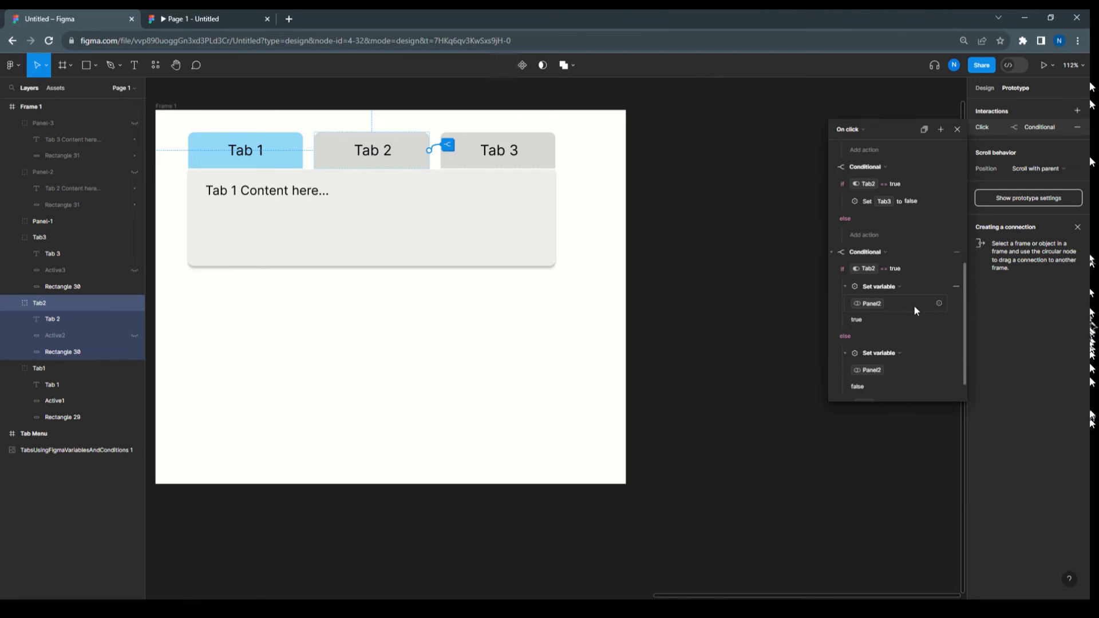
- Change the fifth Conditional's if condition to Tab2 == true and retarget its Set variable action to Panel1
scroll(903, 328, "down", 1)
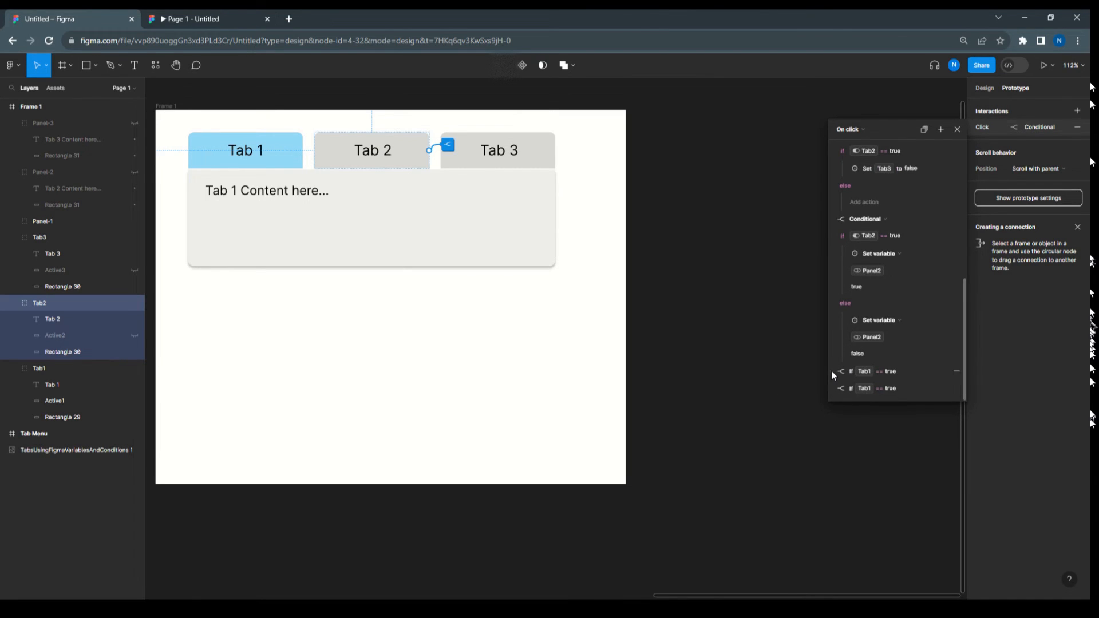
left_click(831, 370)
scroll(881, 377, "down", 2)
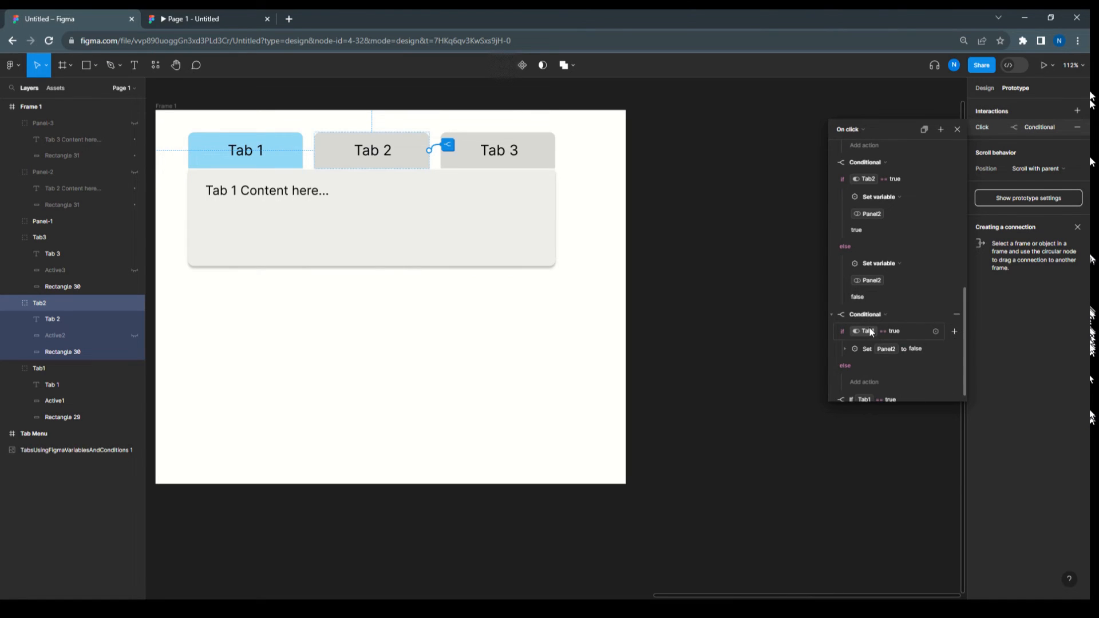
left_click(872, 332)
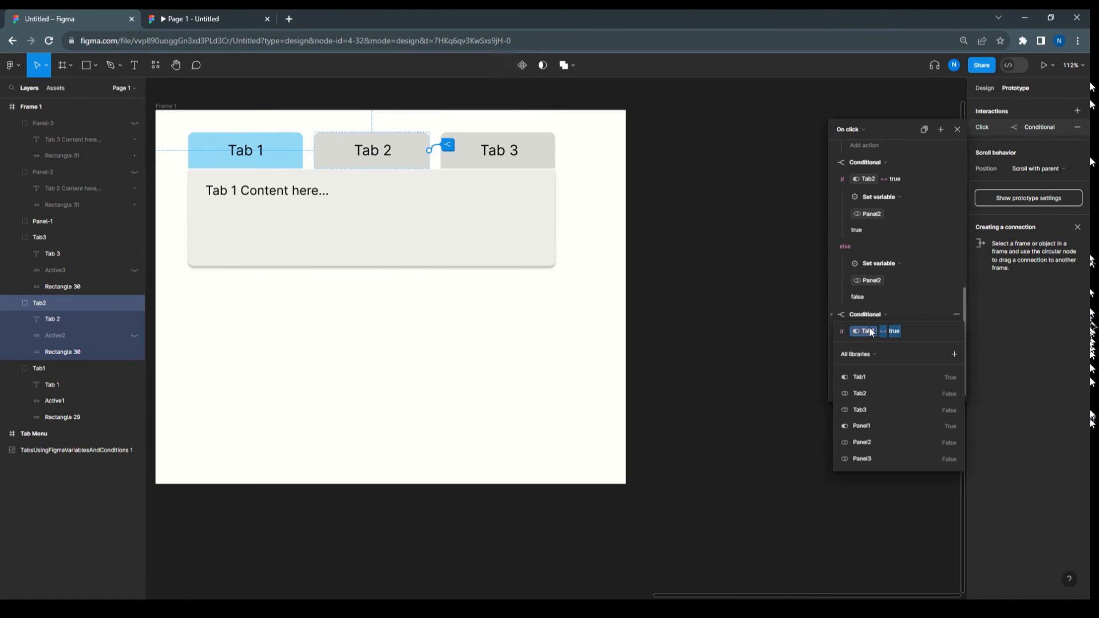
left_click(867, 393)
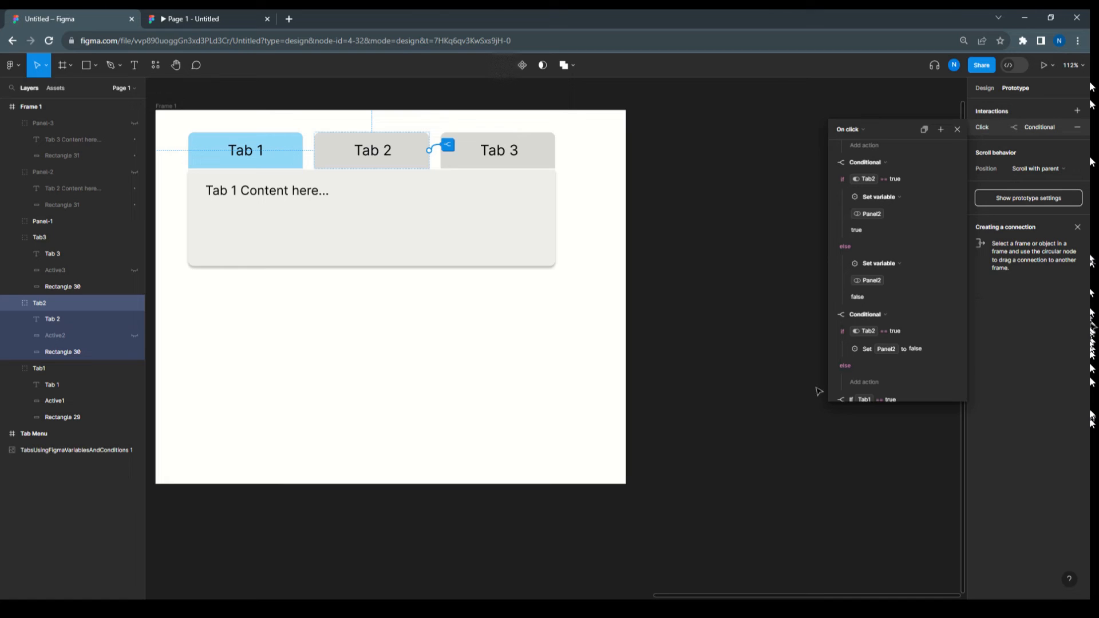
left_click(845, 348)
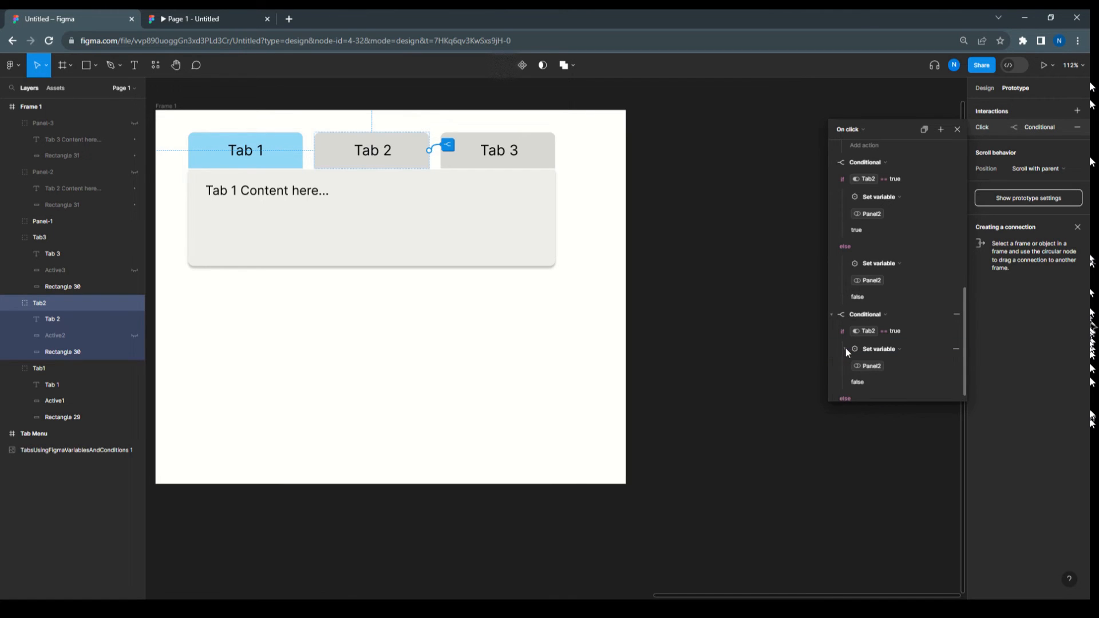
left_click(874, 367)
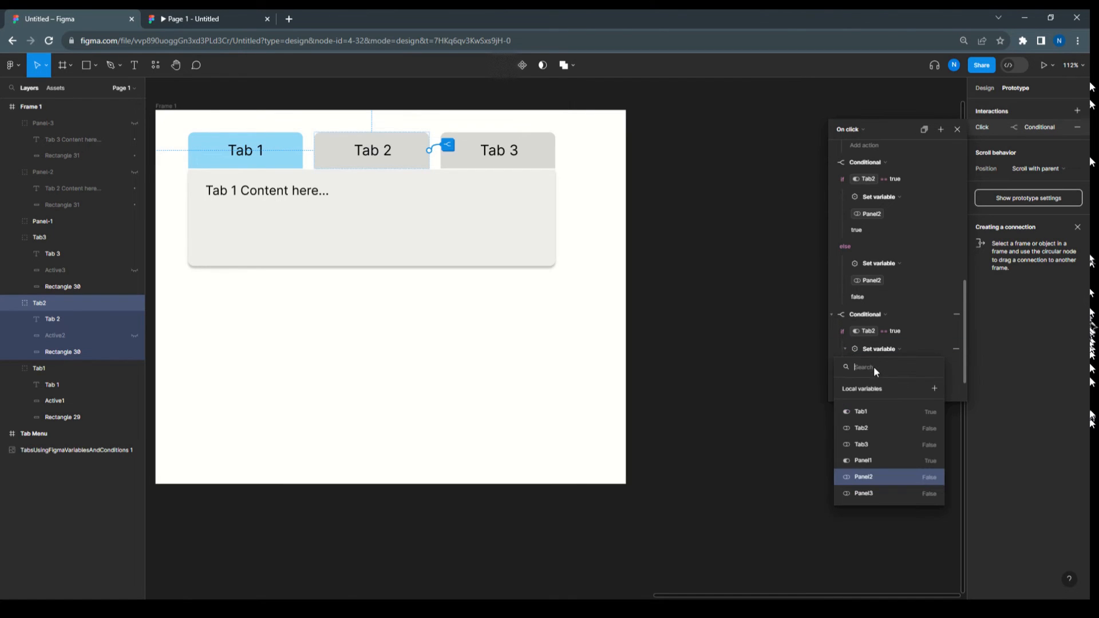
left_click(871, 460)
- Change the sixth Conditional's if condition to Tab2 == true and close the Tab2 group's on-click interaction
scroll(901, 369, "down", 2)
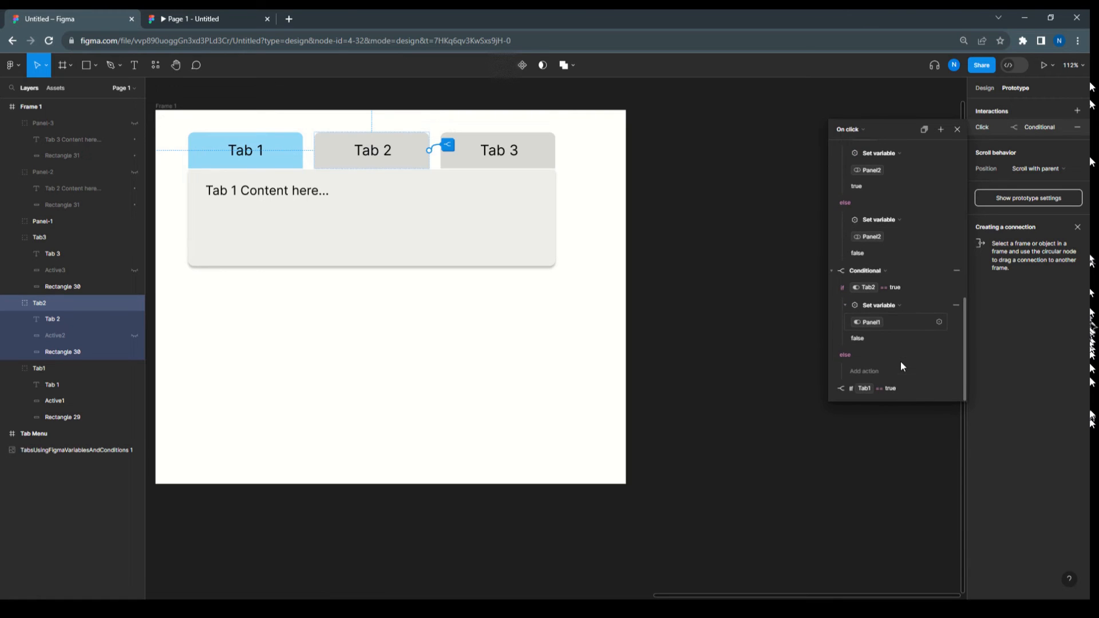
left_click(831, 388)
scroll(880, 377, "down", 3)
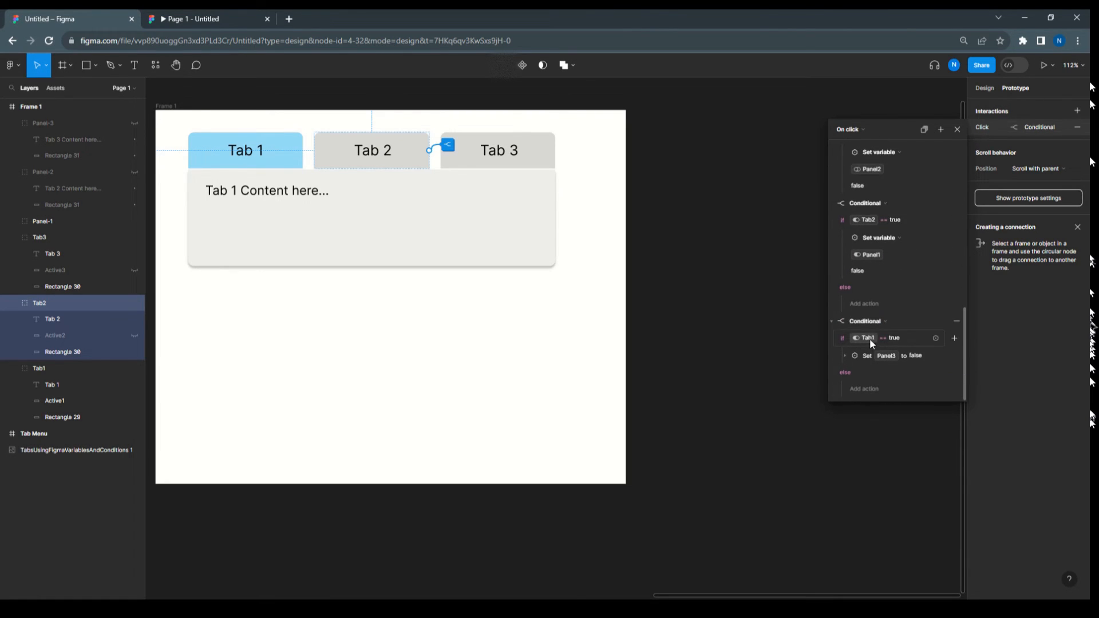
left_click(869, 337)
left_click(868, 400)
left_click(957, 130)
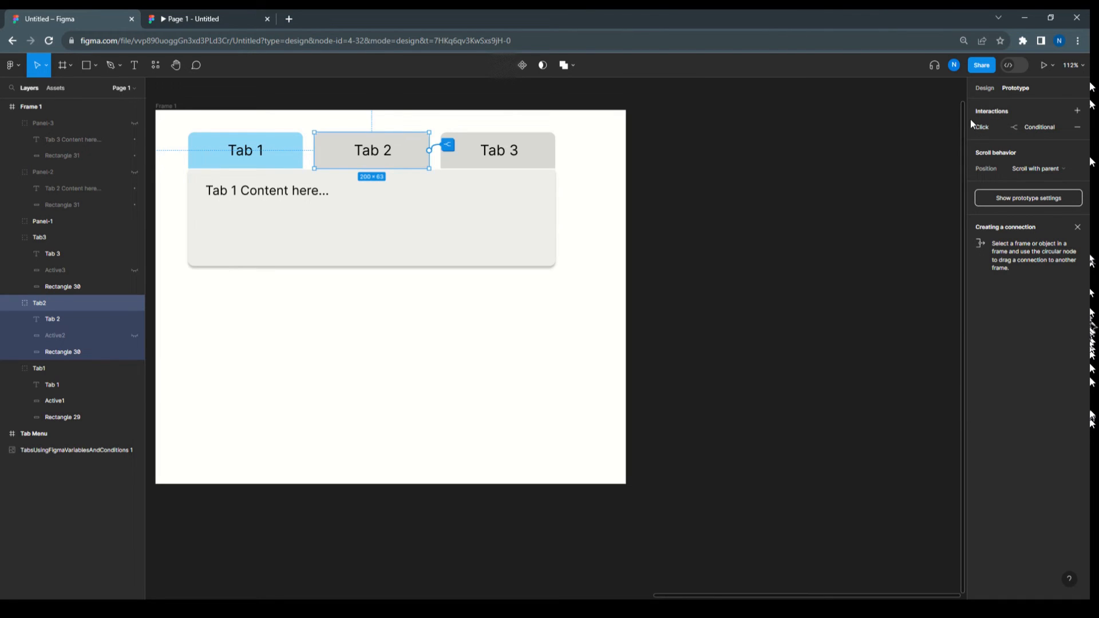
- Copy the Tab2 group's on-click interaction with all its Conditional actions onto the Tab3 group
left_click(971, 122)
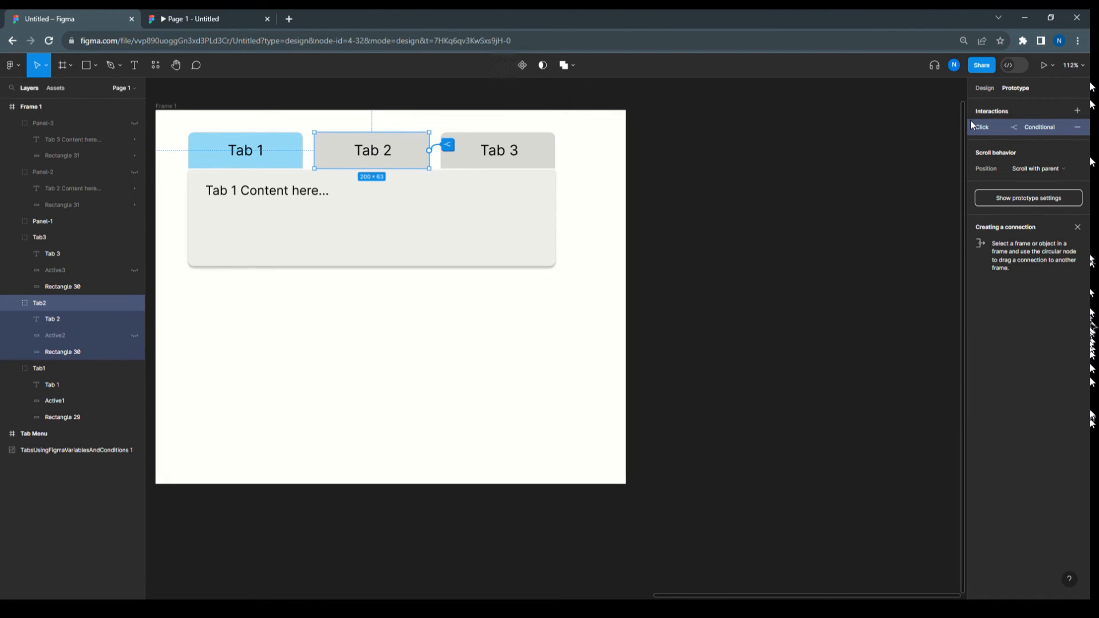
left_click(551, 163)
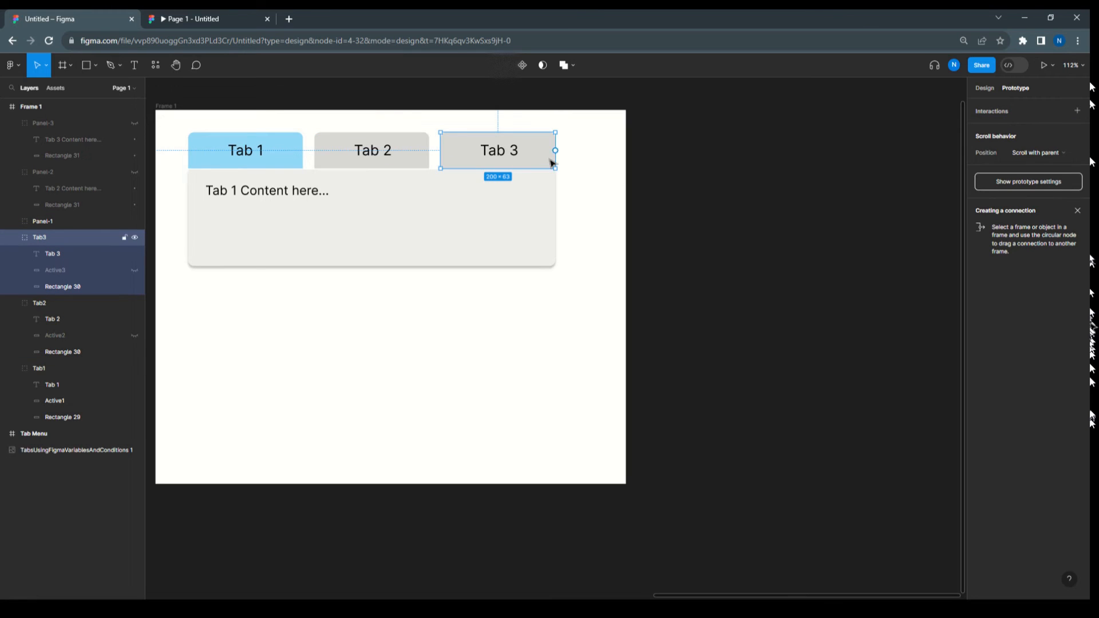
key("ctrl+v")
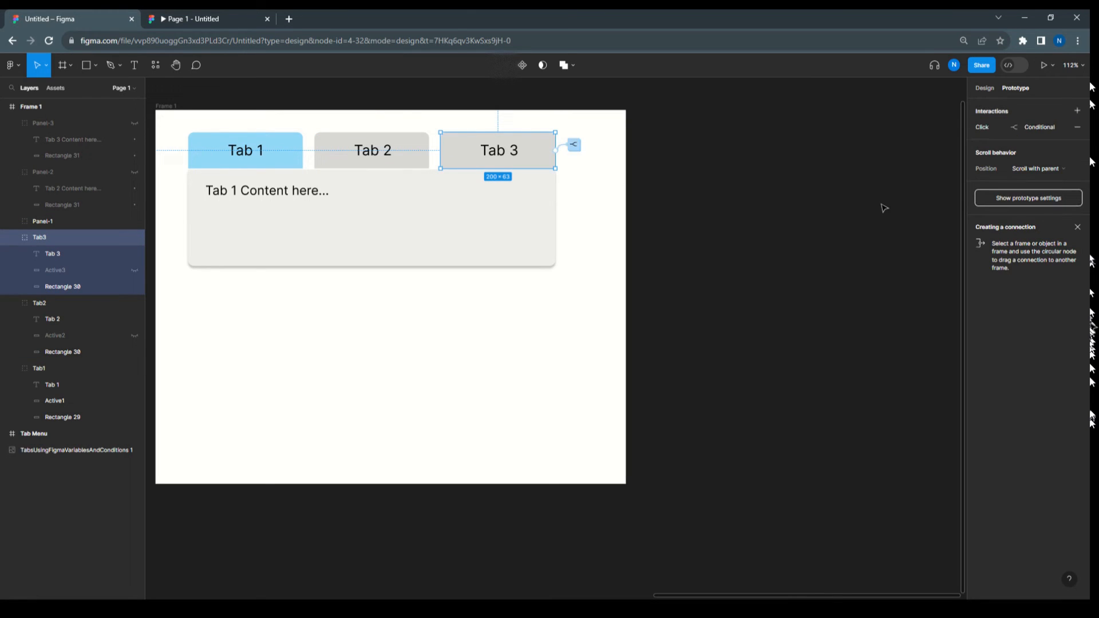
- Open the Tab3 group's on-click interaction and change the first Conditional's if condition to Tab3 == false
left_click(973, 125)
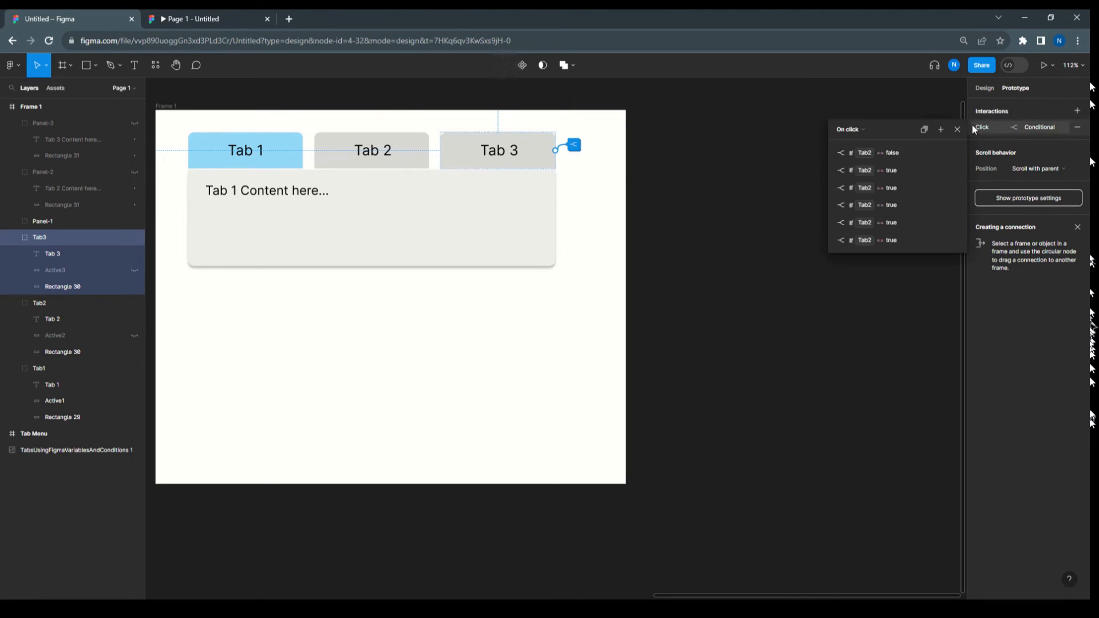
left_click(830, 152)
left_click(868, 170)
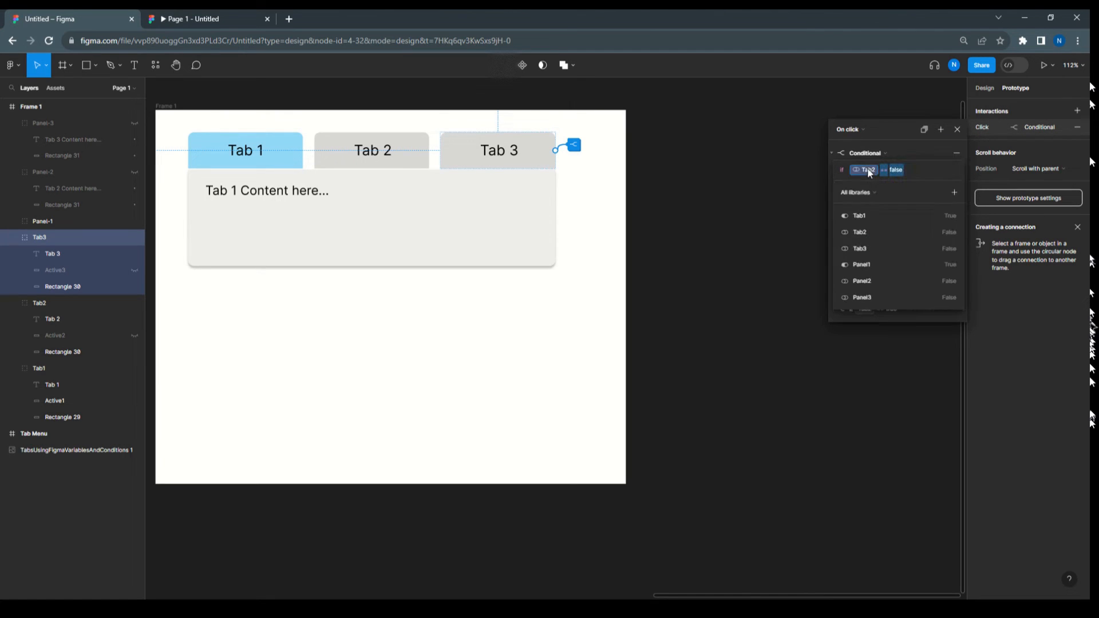
left_click(860, 249)
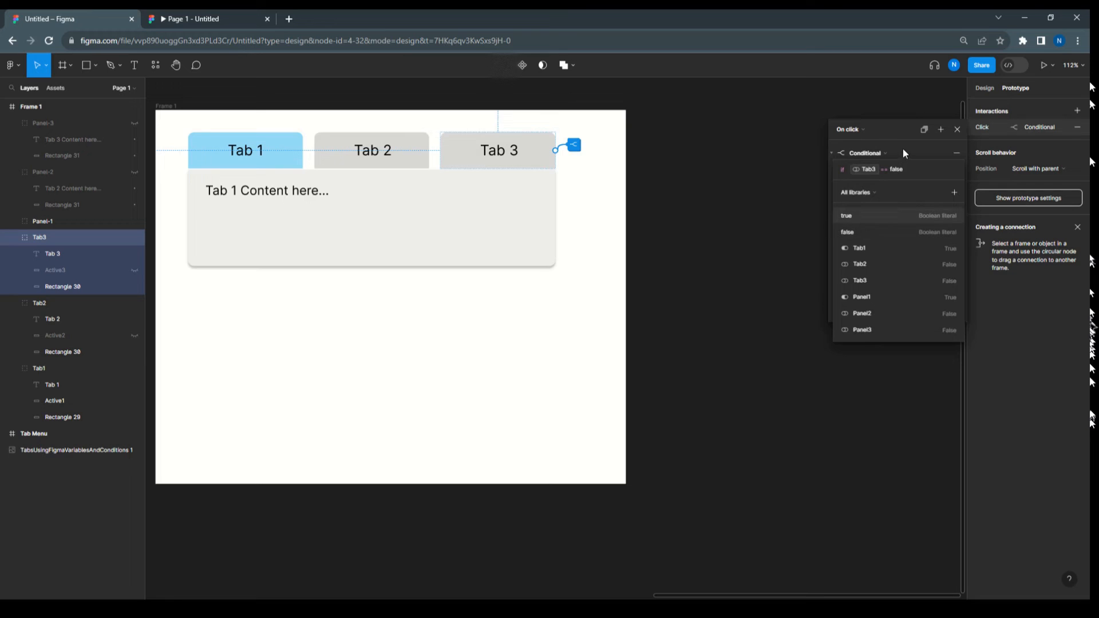
left_click(900, 129)
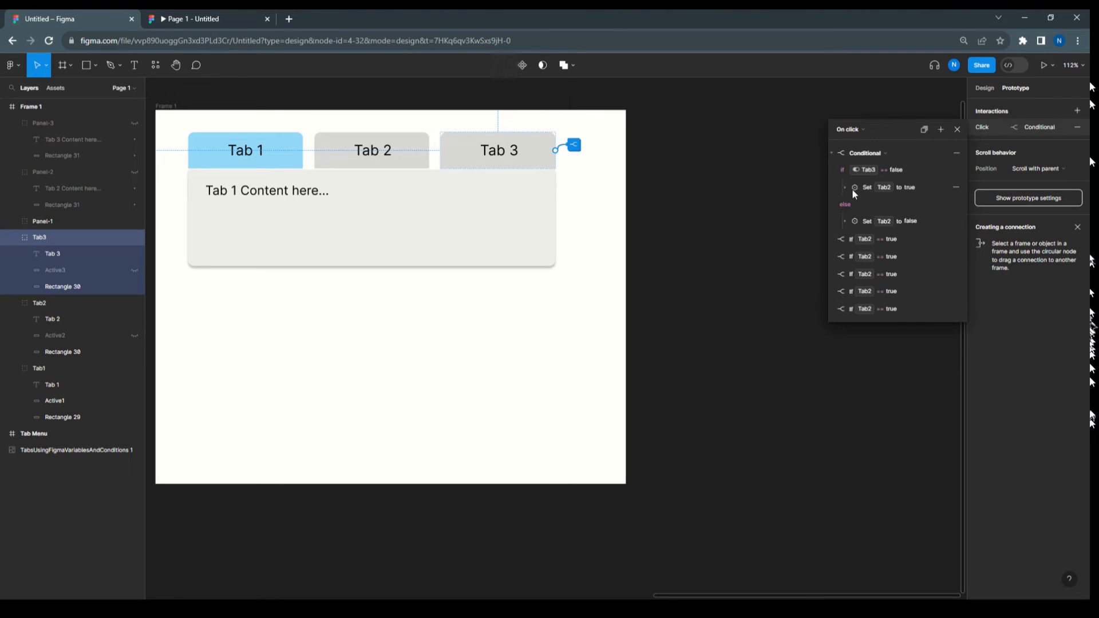
- Retarget the Set variable actions in both the if and else branches of the first Conditional to the Tab3 variable
left_click(844, 184)
left_click(874, 202)
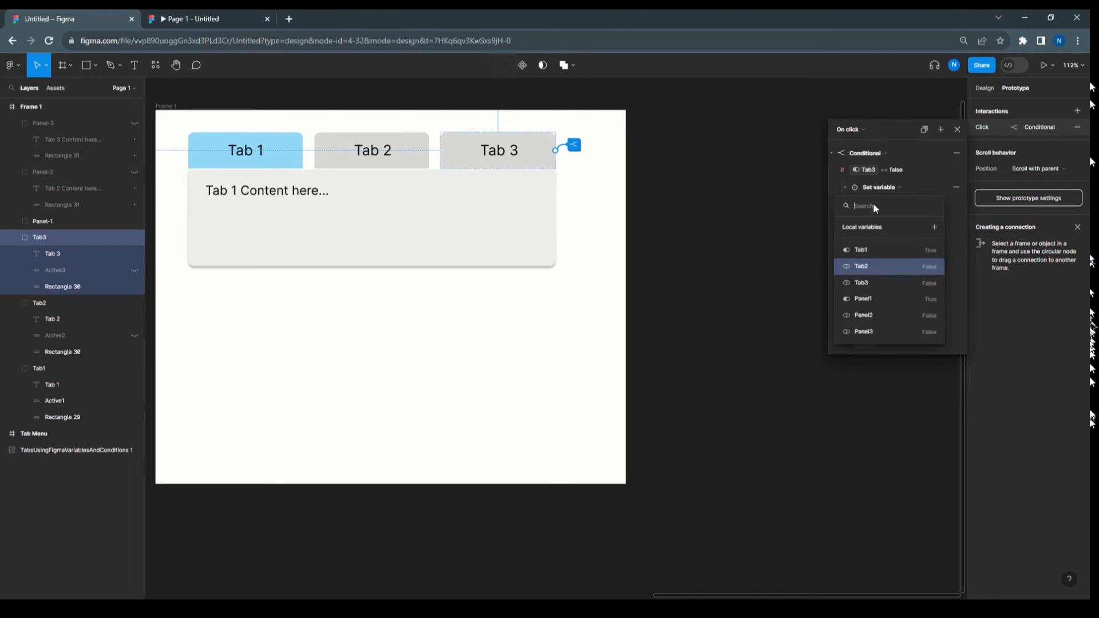
left_click(871, 281)
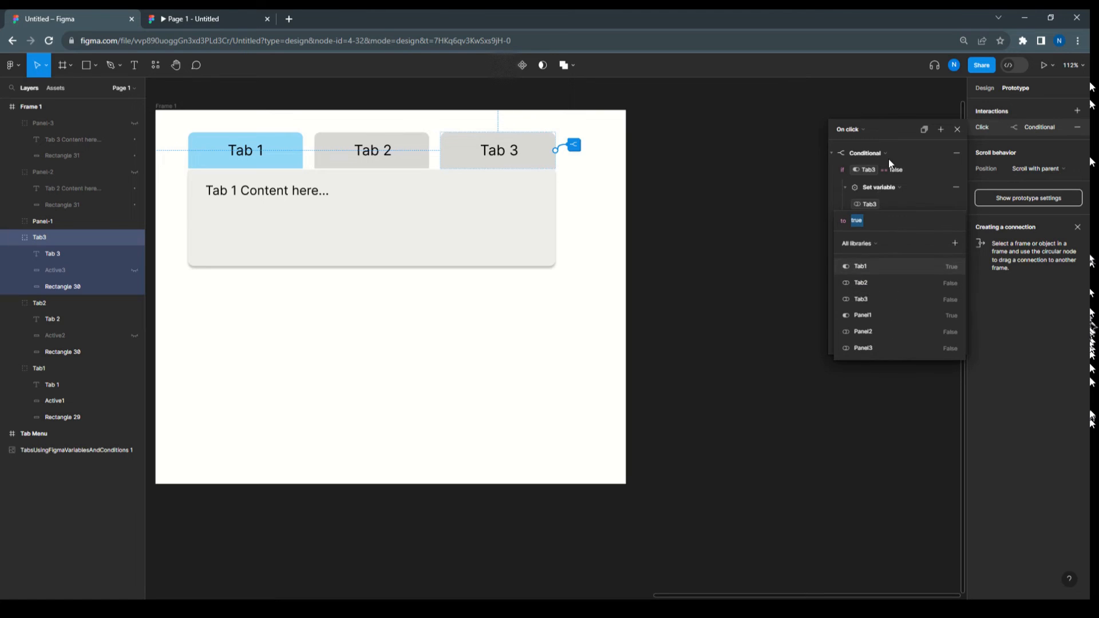
left_click(895, 130)
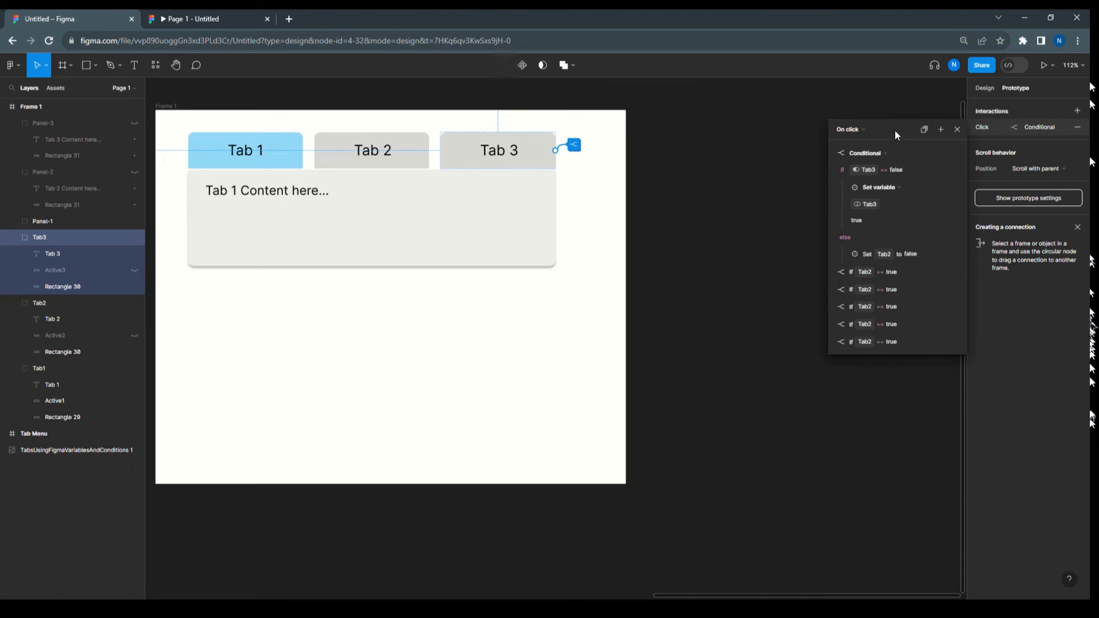
left_click(846, 254)
left_click(866, 272)
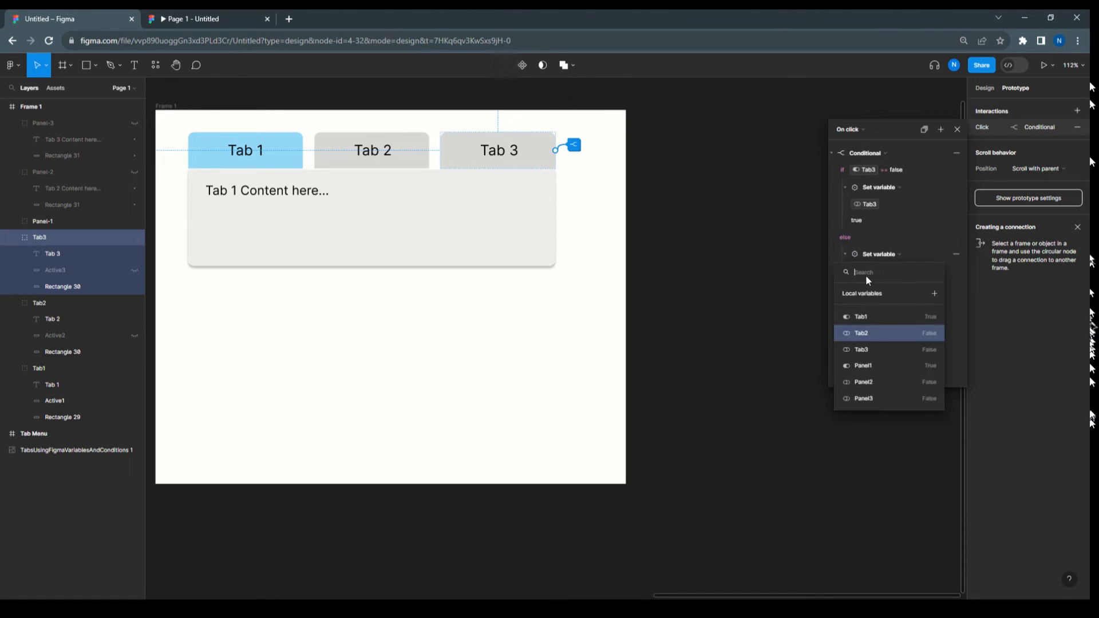
left_click(867, 347)
left_click(888, 128)
- Change the second Conditional's if condition to Tab3 == true and expand its Set variable action
scroll(918, 307, "down", 2)
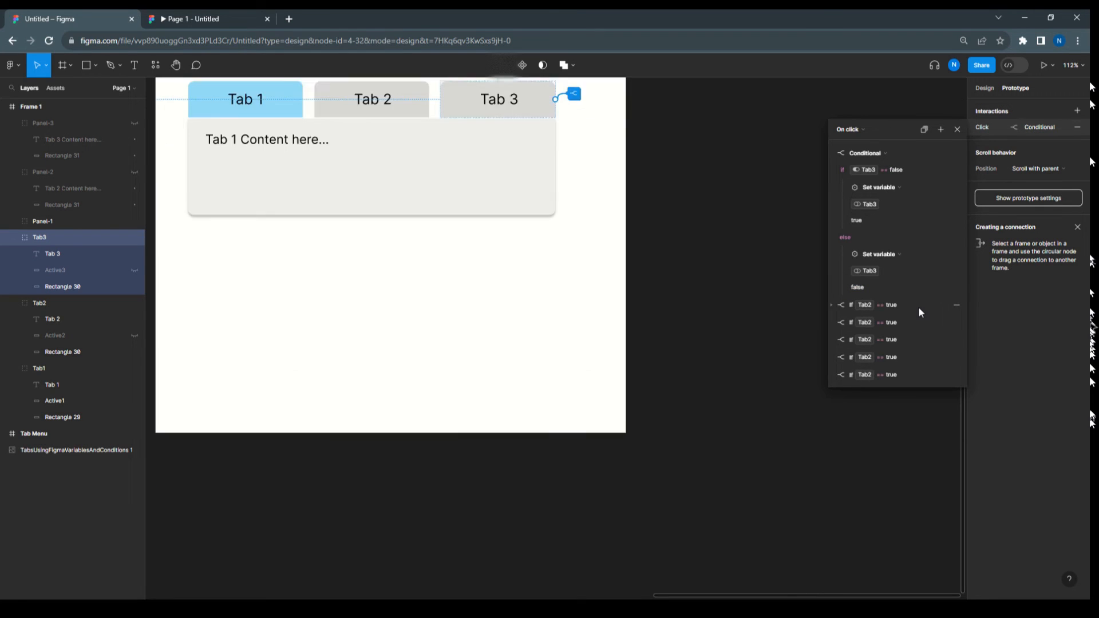
scroll(919, 306, "up", 1)
left_click(831, 305)
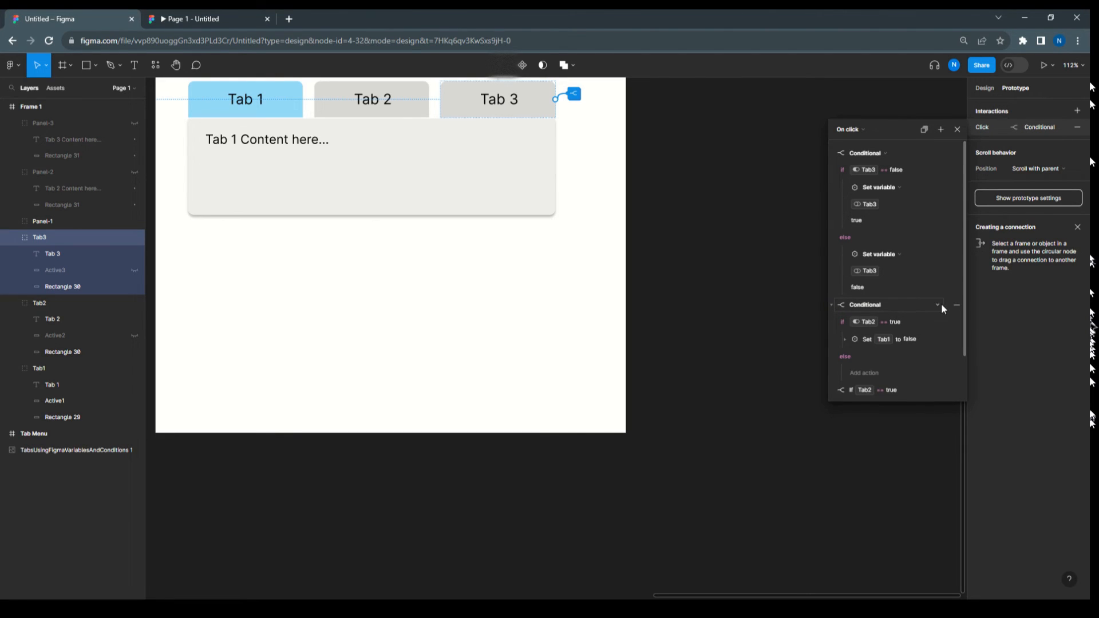
scroll(941, 303, "down", 2)
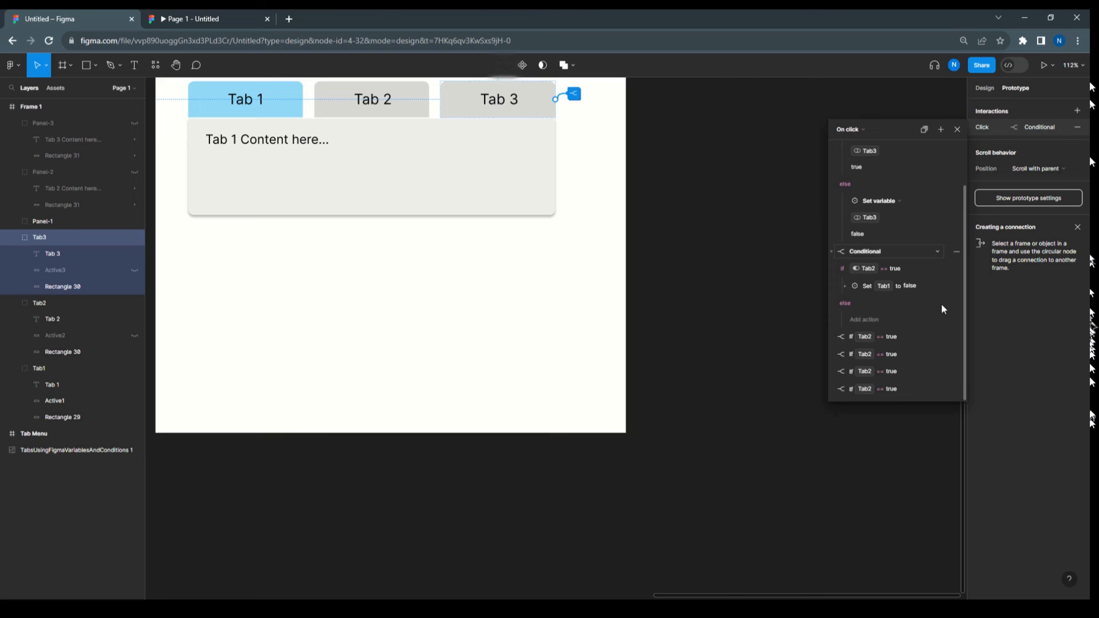
left_click(867, 269)
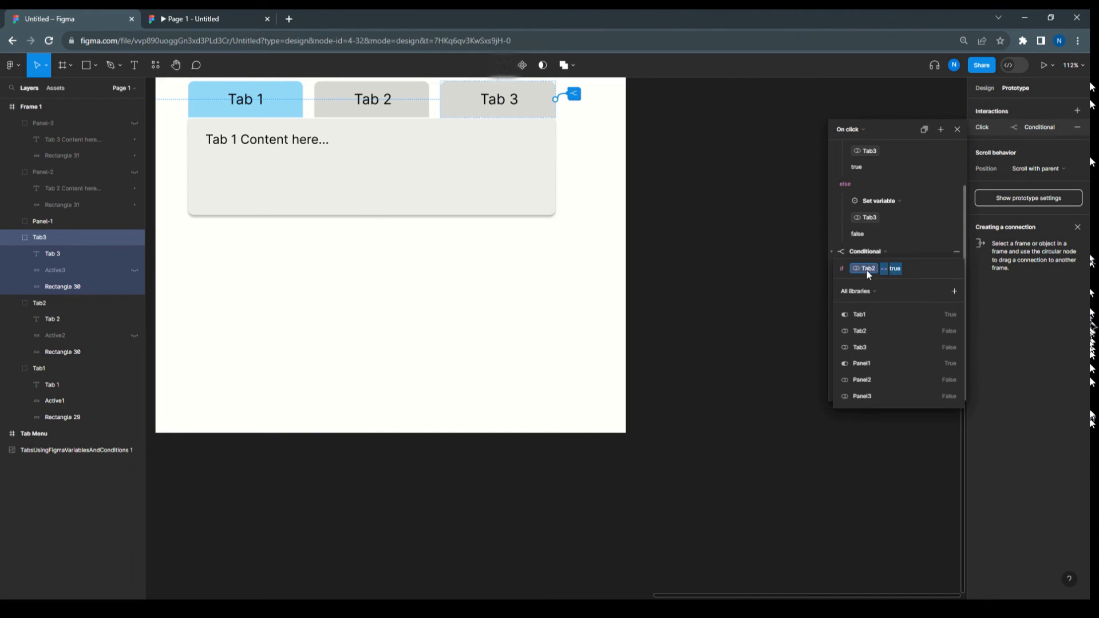
left_click(868, 346)
left_click(907, 243)
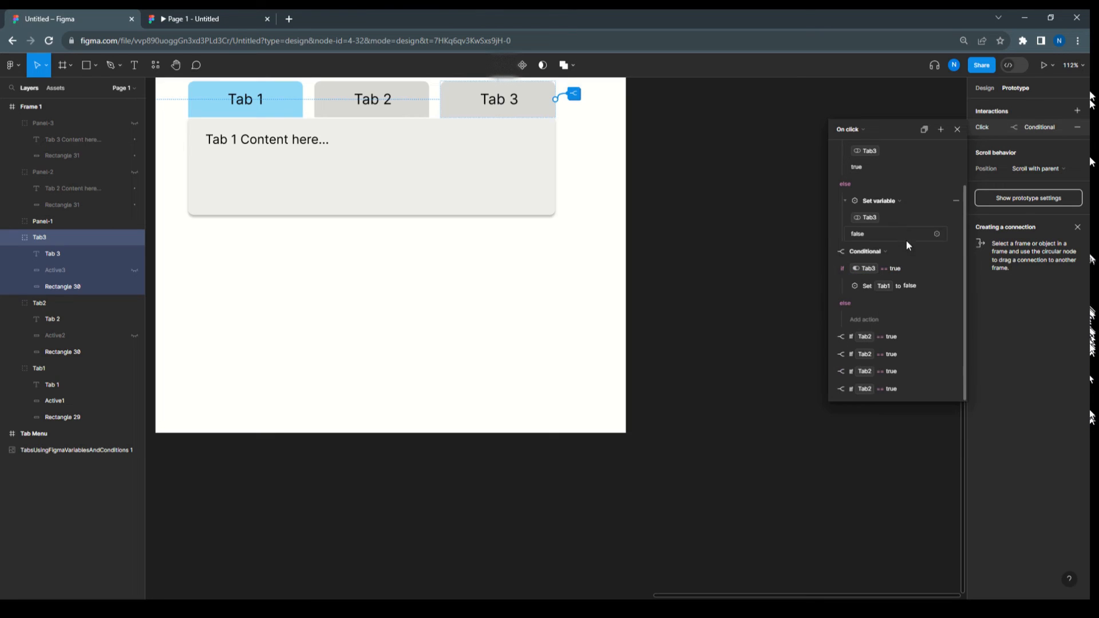
left_click(845, 287)
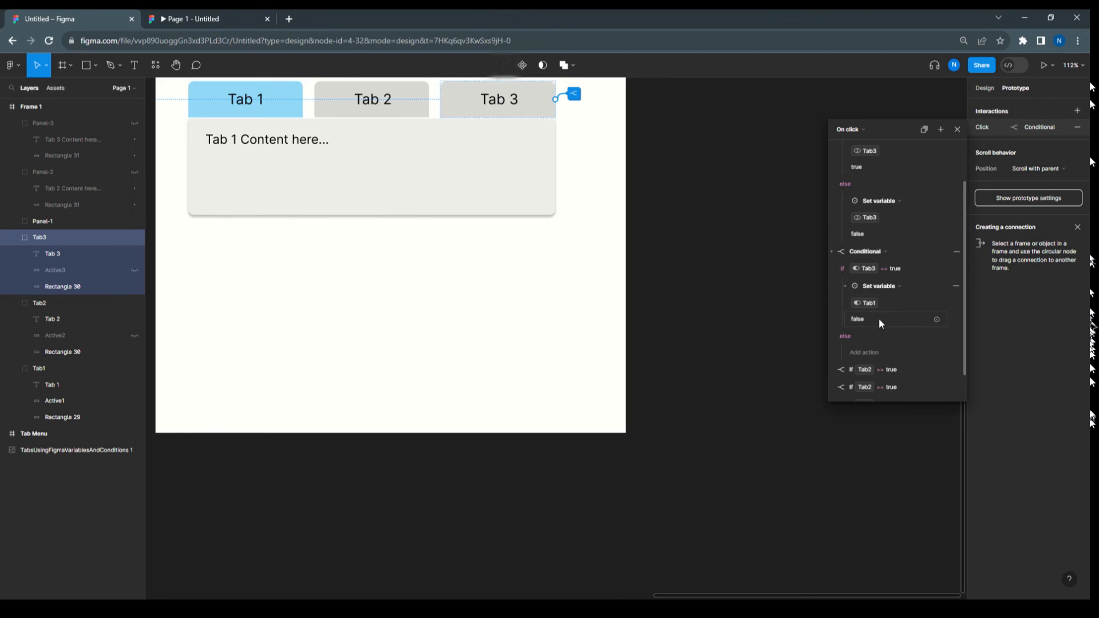
- Change the third Conditional's if condition to Tab3 == true
scroll(920, 351, "down", 2)
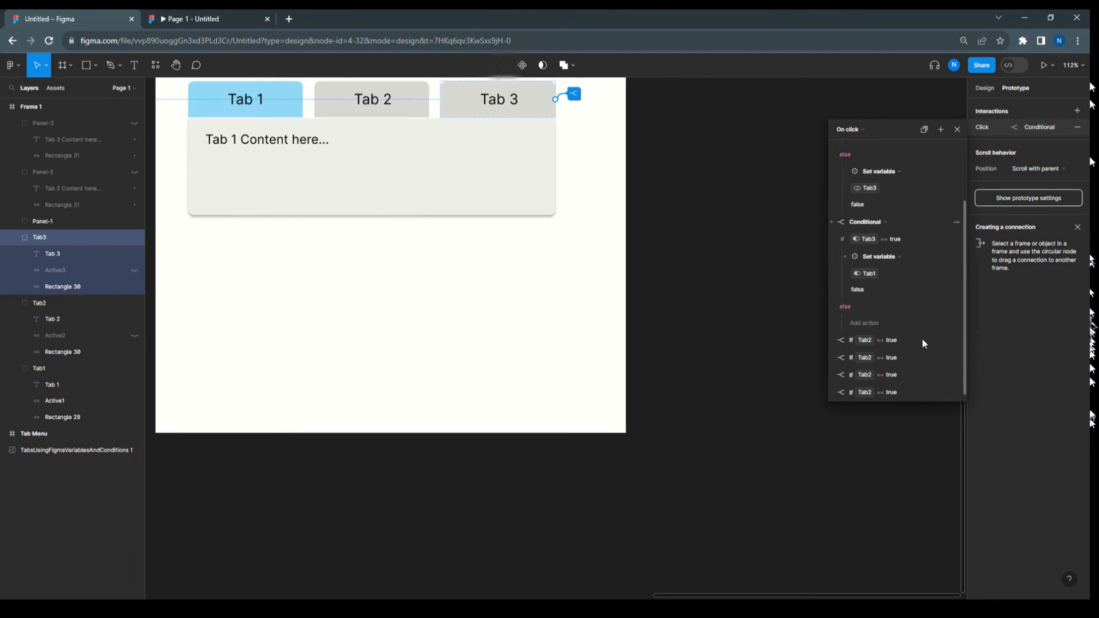
left_click(831, 337)
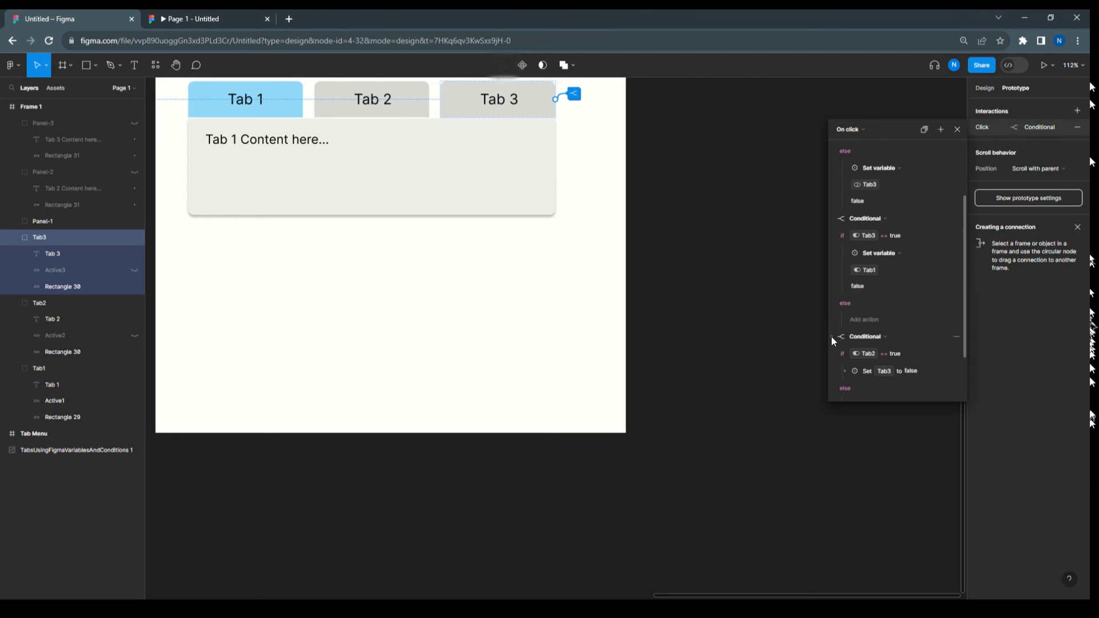
left_click(870, 354)
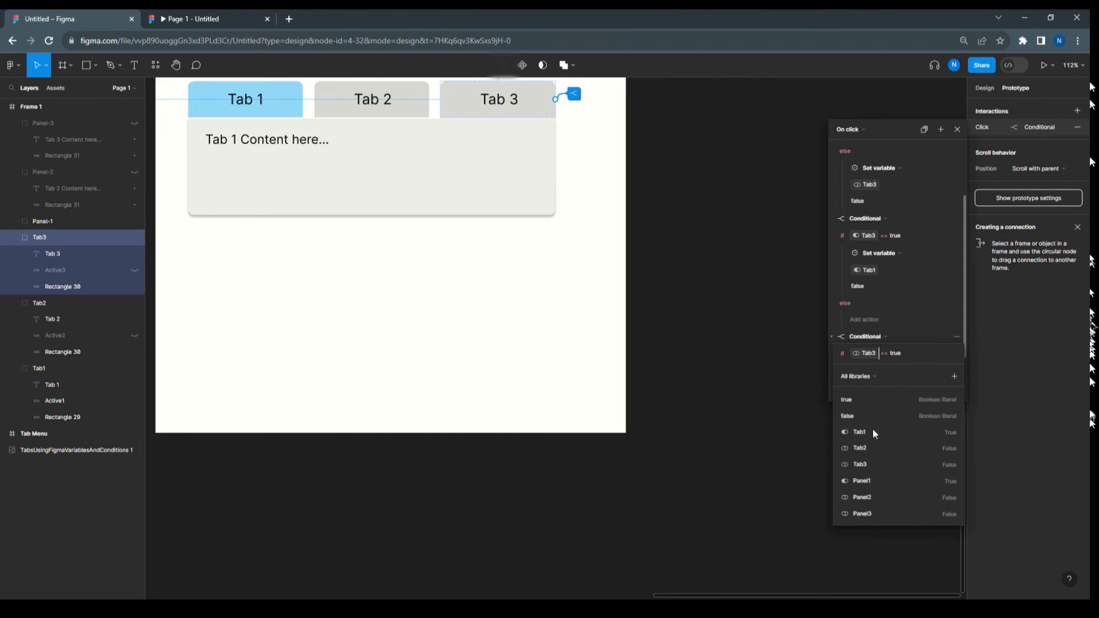
left_click(873, 430)
- Retarget the third Conditional's Set variable action to the Tab2 variable
left_click(845, 370)
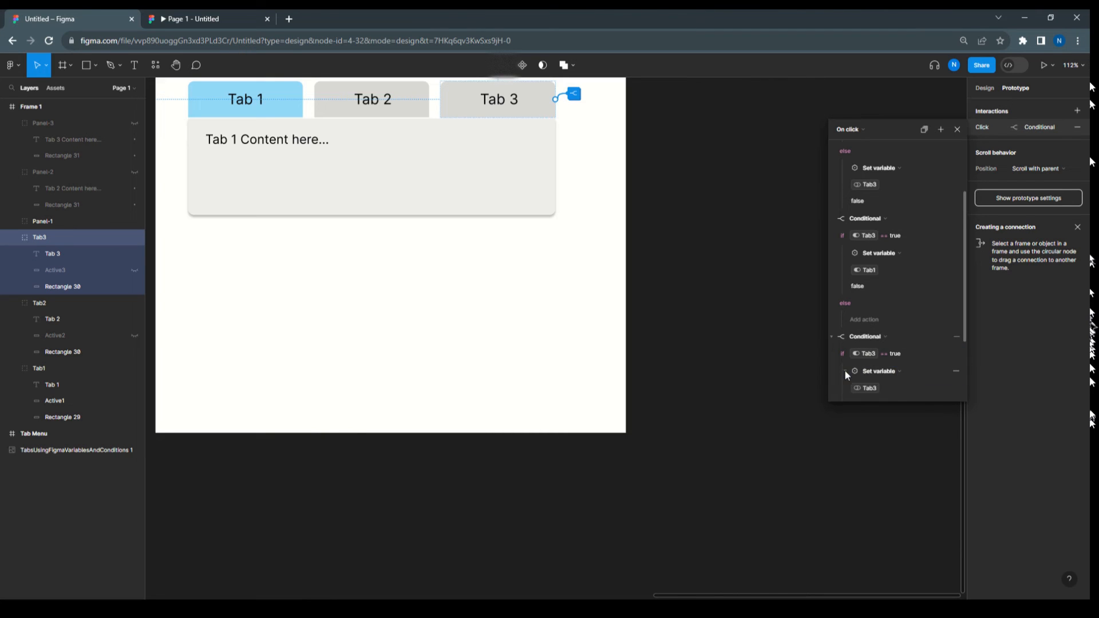
scroll(882, 353, "down", 3)
left_click(869, 288)
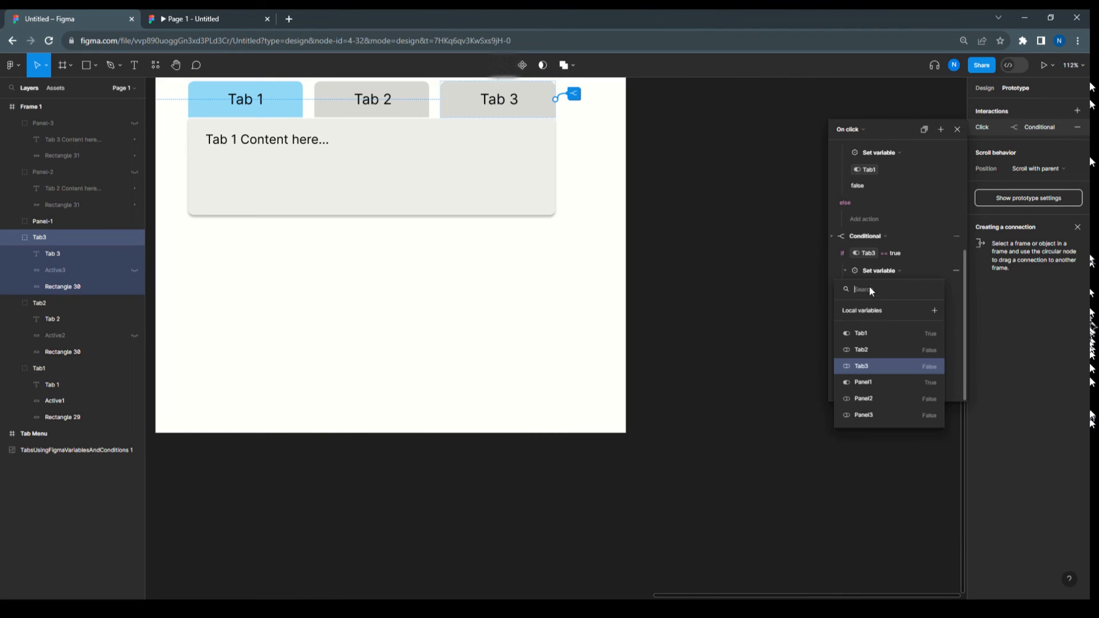
left_click(868, 333)
left_click(915, 211)
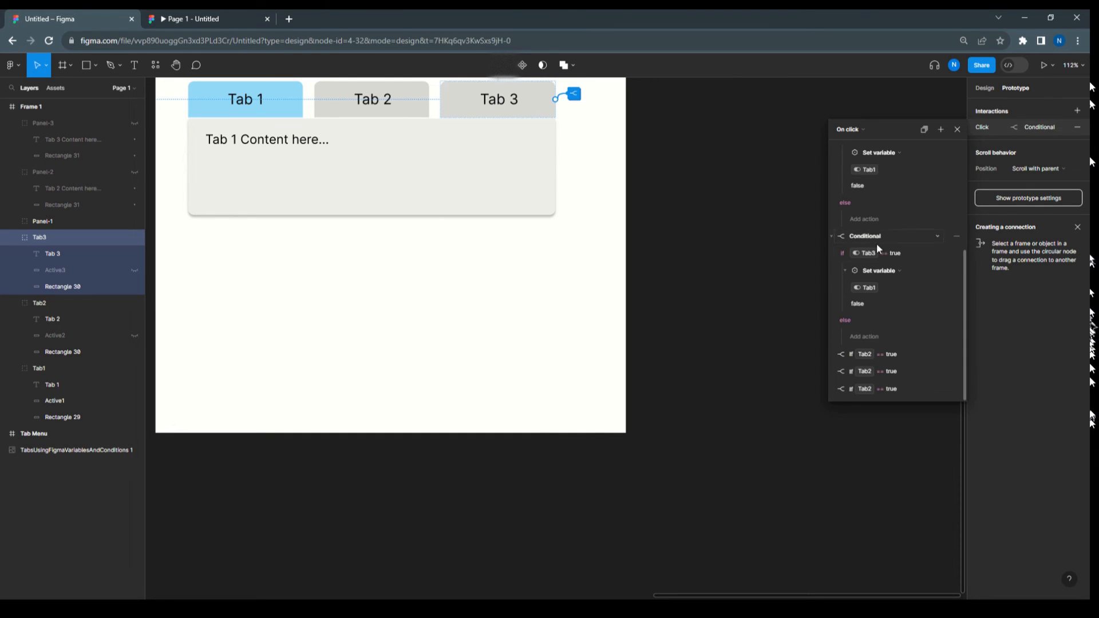
left_click(869, 288)
left_click(868, 349)
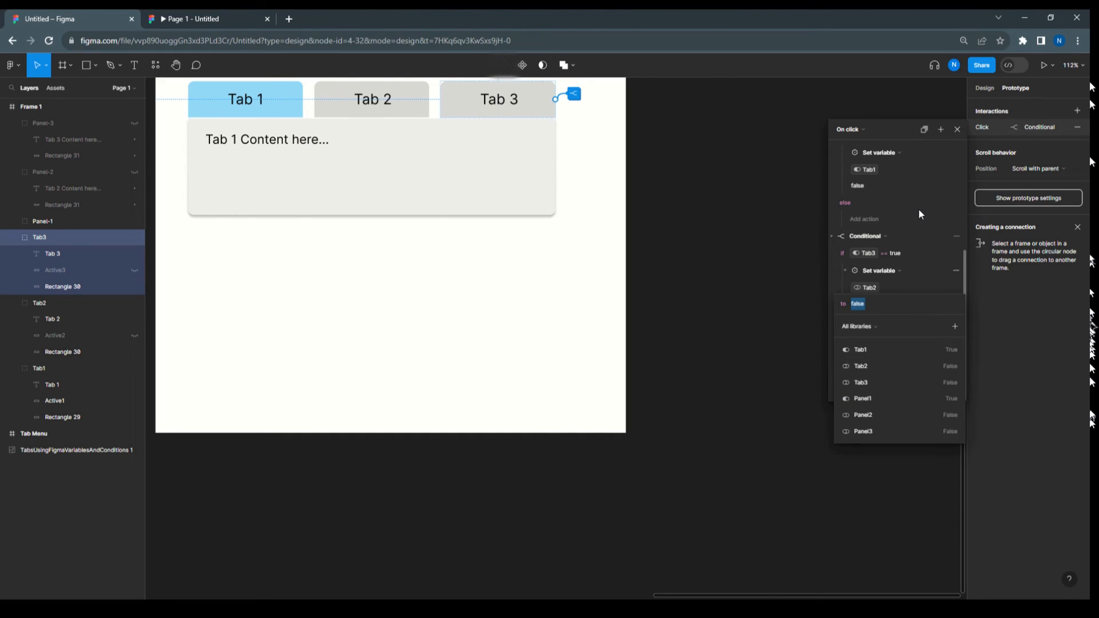
left_click(918, 209)
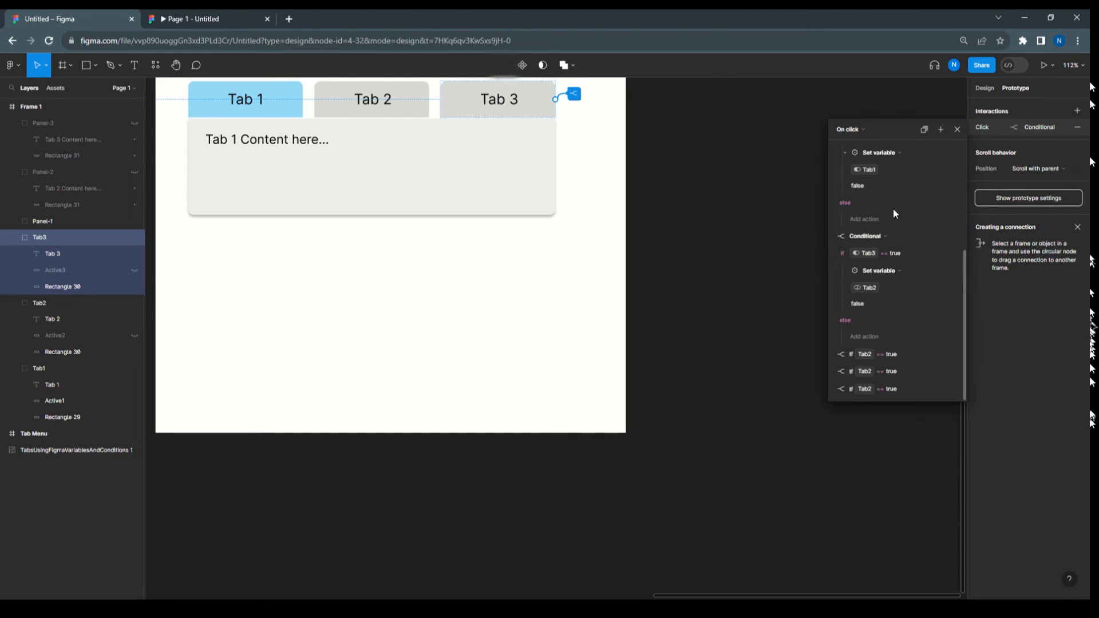
- Change the fourth Conditional's if condition to Tab3 == true
left_click(832, 354)
scroll(927, 351, "down", 1)
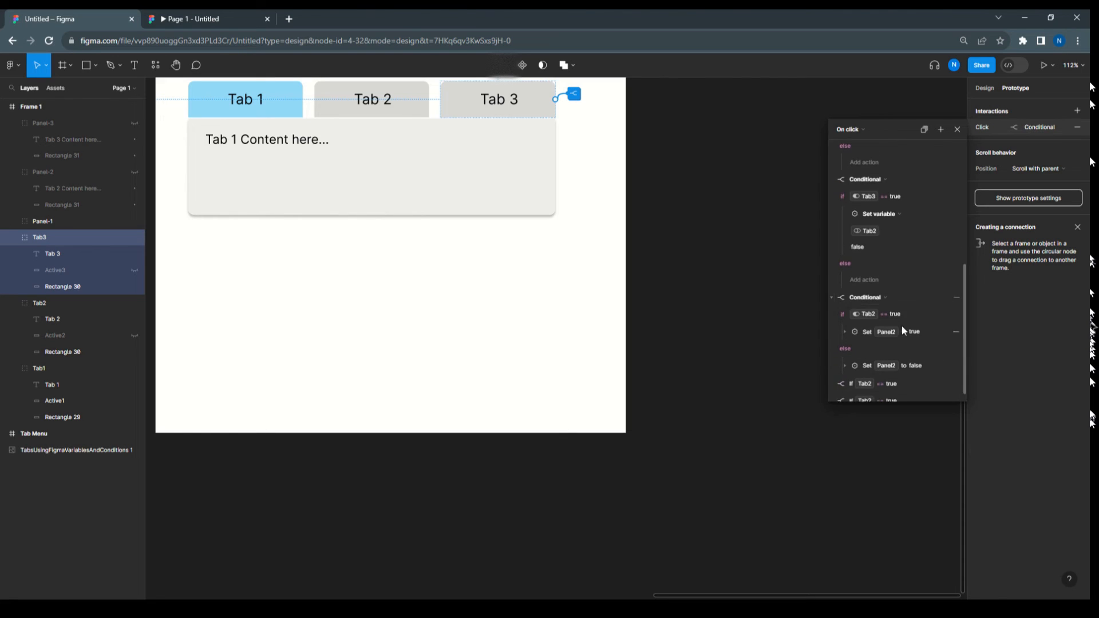
left_click(868, 315)
left_click(865, 392)
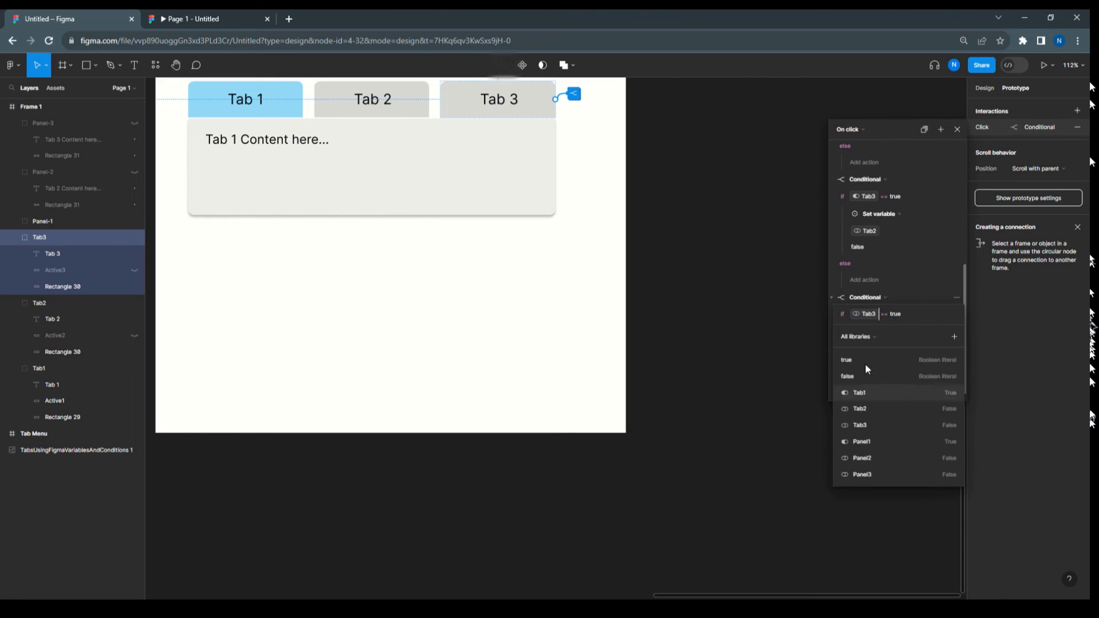
left_click(866, 361)
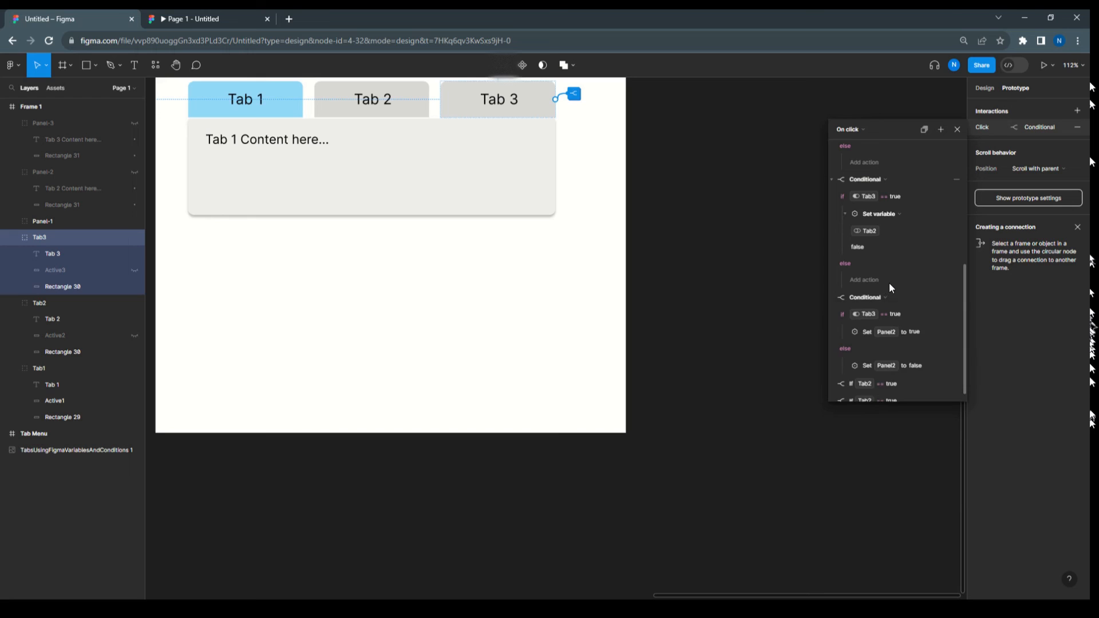
- Retarget the Set variable actions in both the if and else branches of the fourth Conditional to the Panel3 variable
left_click(844, 332)
left_click(872, 348)
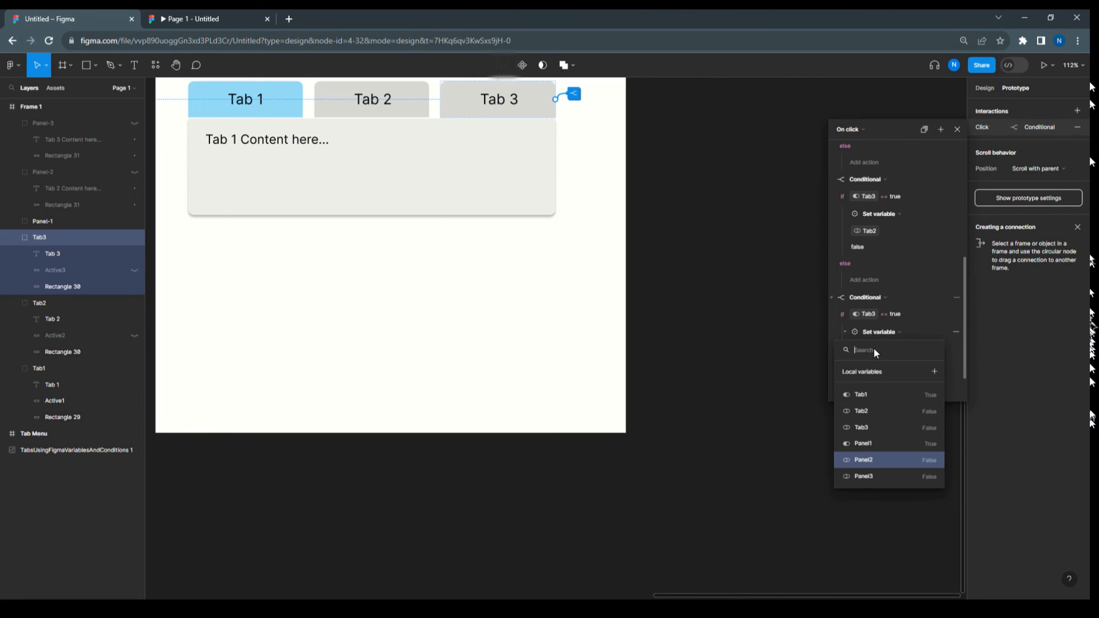
left_click(874, 475)
left_click(935, 297)
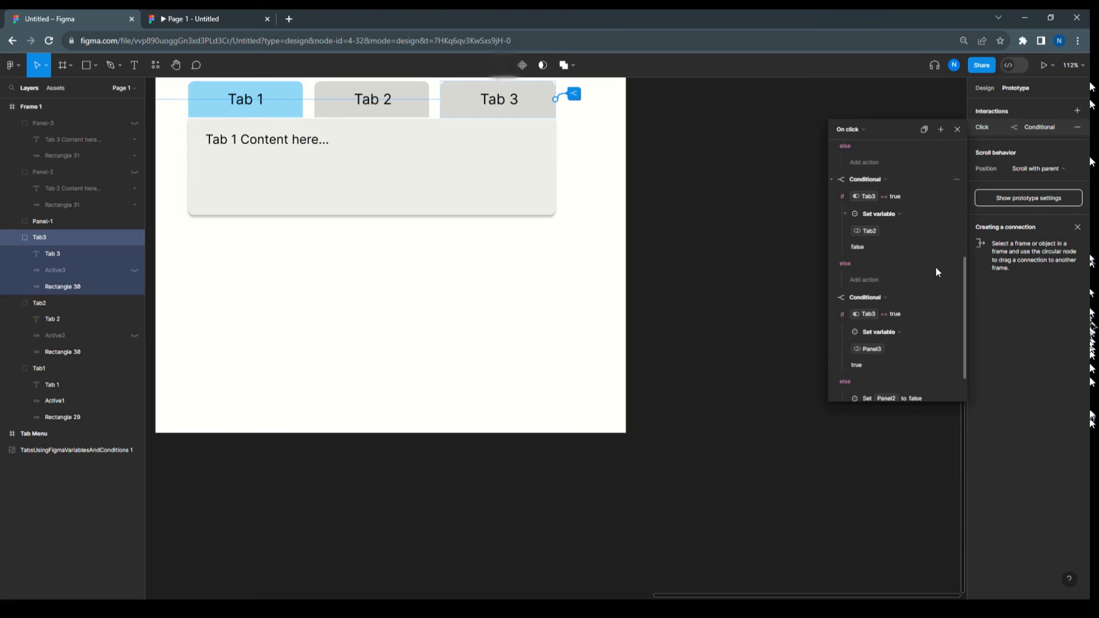
scroll(880, 395, "down", 2)
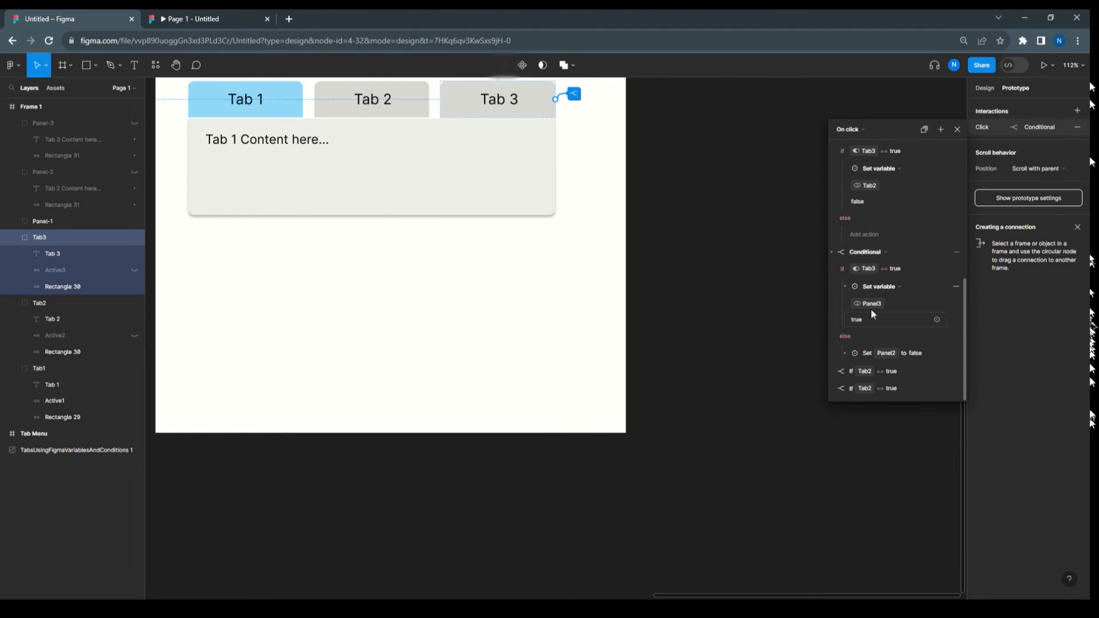
left_click(845, 353)
left_click(871, 369)
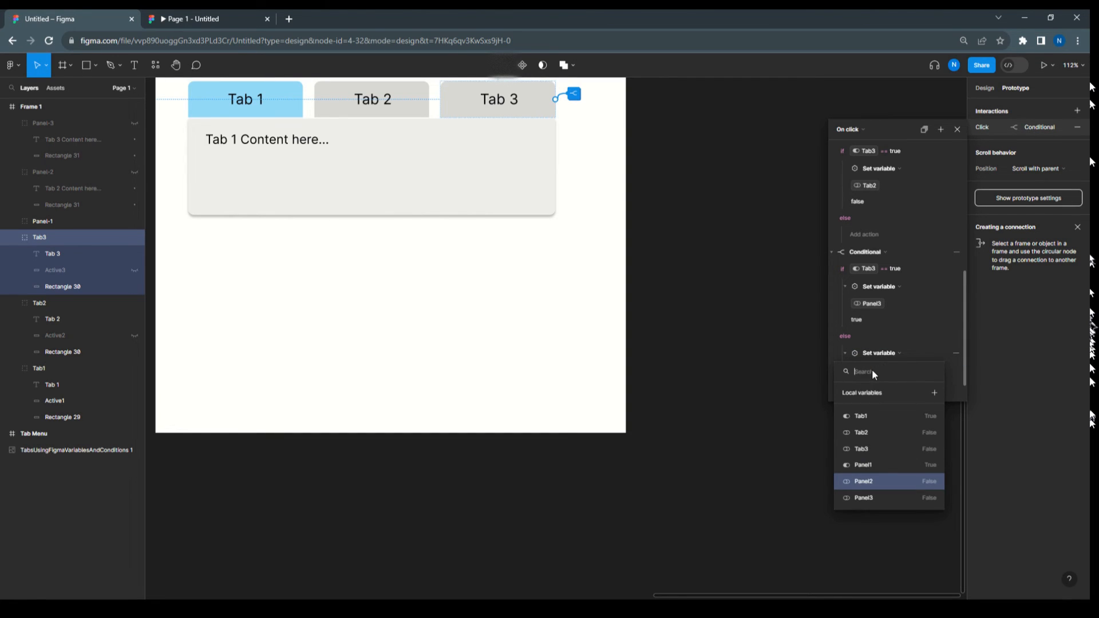
left_click(880, 497)
left_click(911, 335)
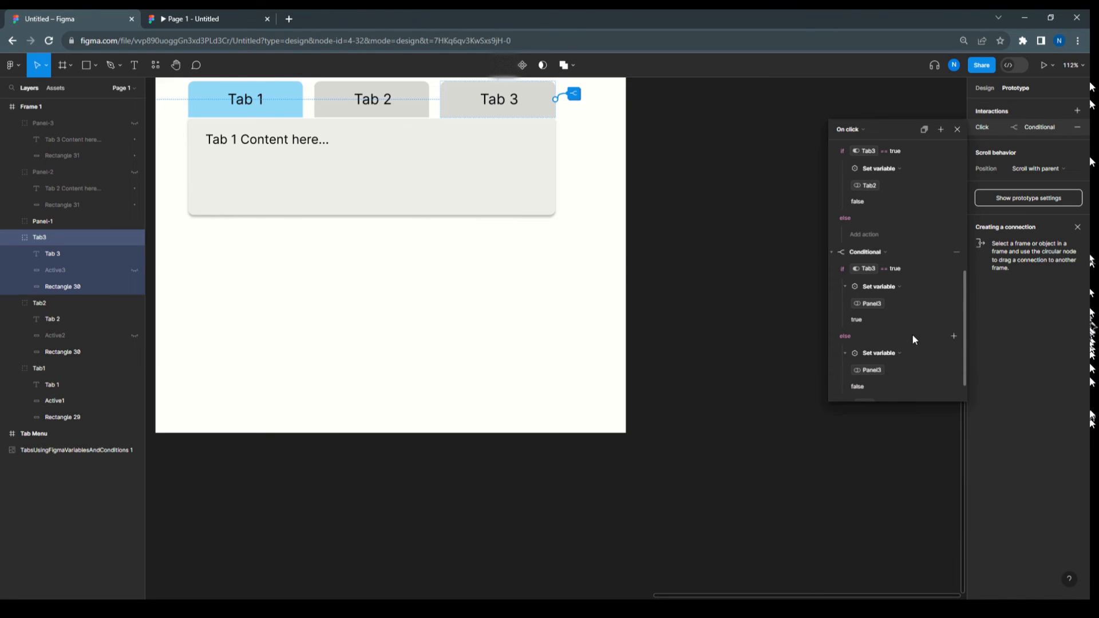
- Change the fifth Conditional's if condition to Tab3 == true
scroll(902, 351, "down", 1)
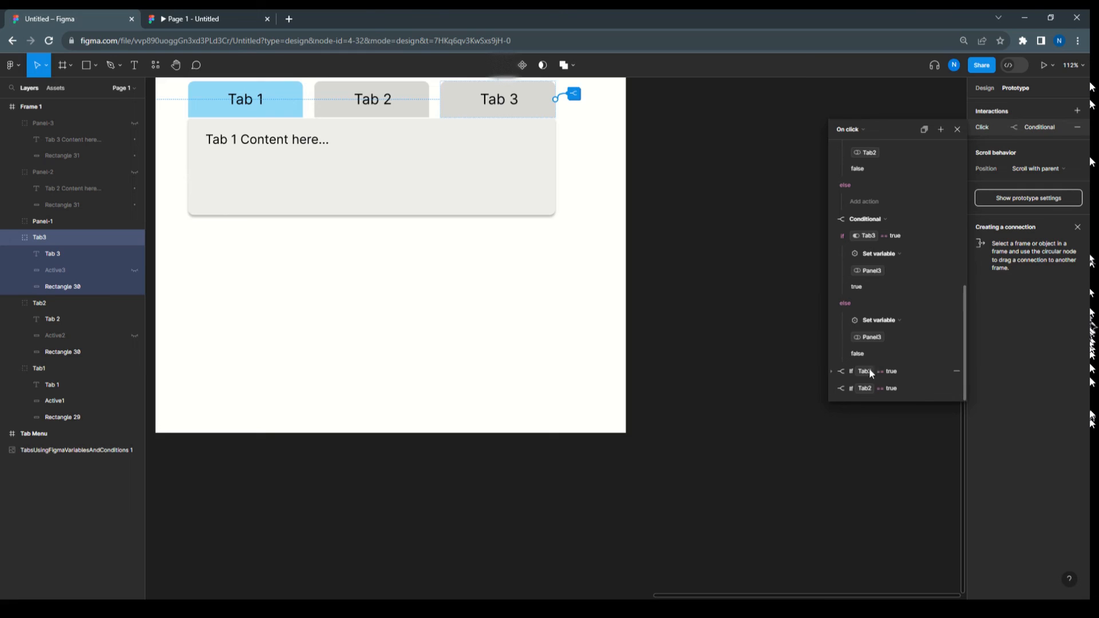
left_click(832, 372)
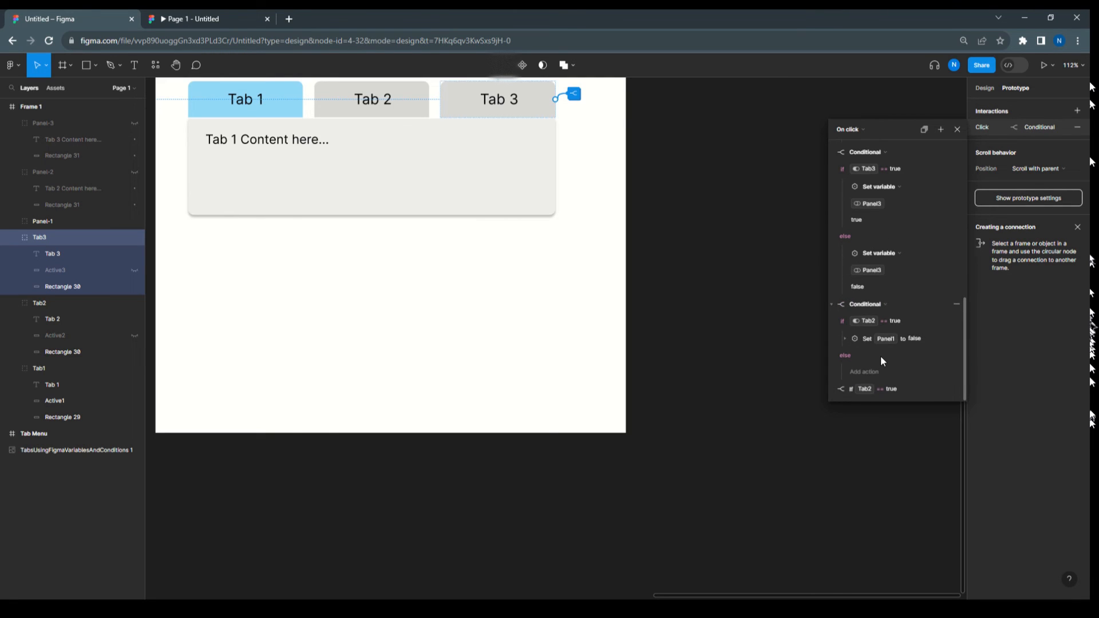
left_click(868, 321)
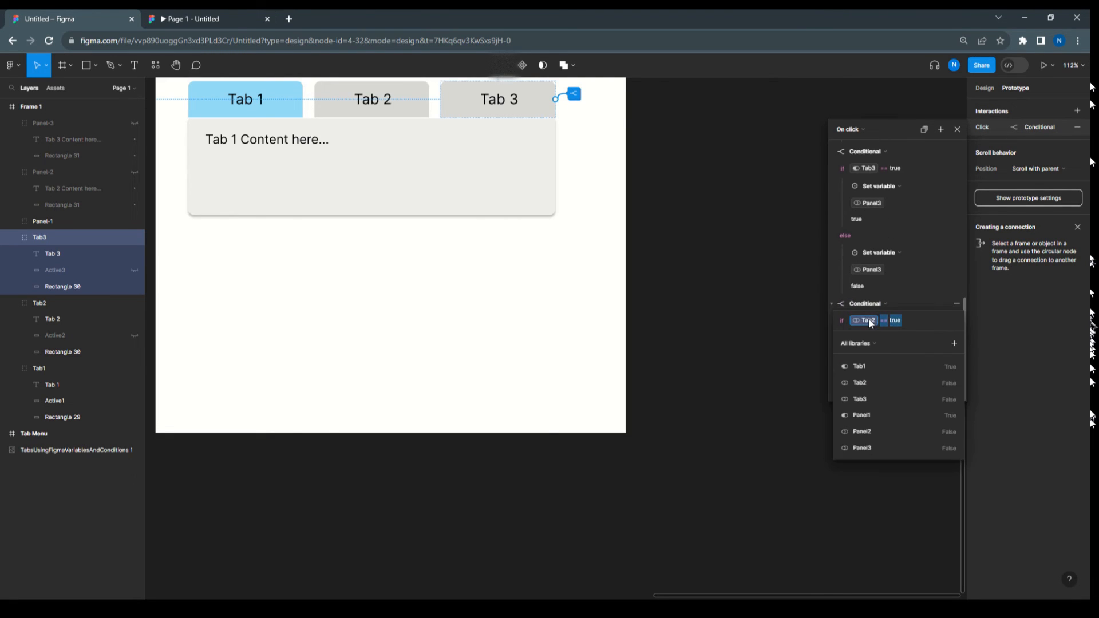
left_click(864, 399)
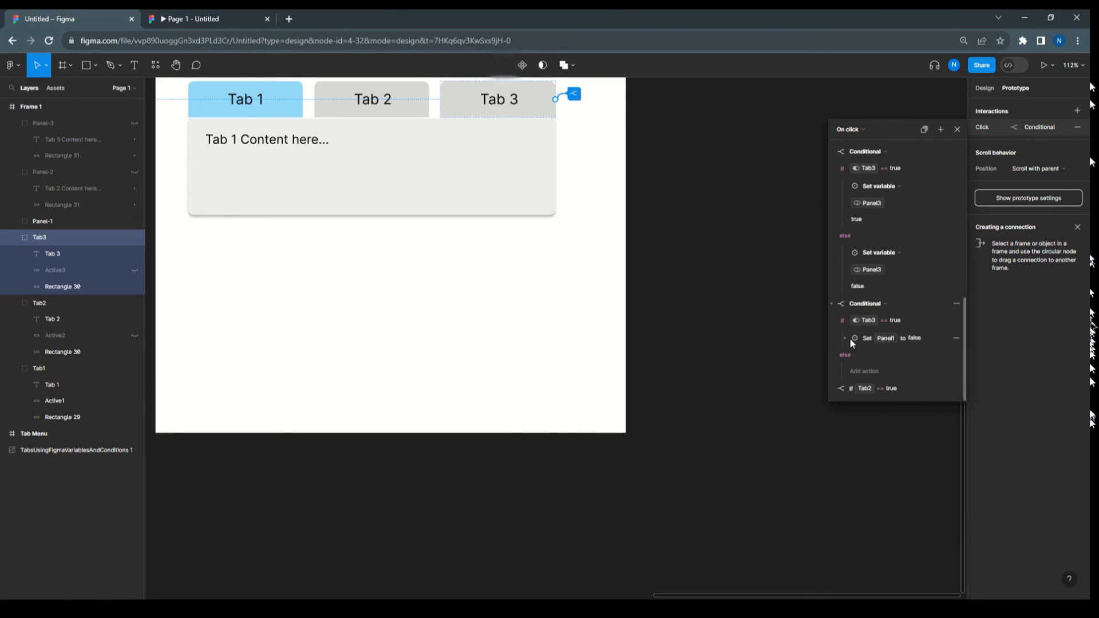
- Expand the last Conditional and change its if condition to Tab3 == true
left_click(832, 388)
scroll(875, 381, "down", 2)
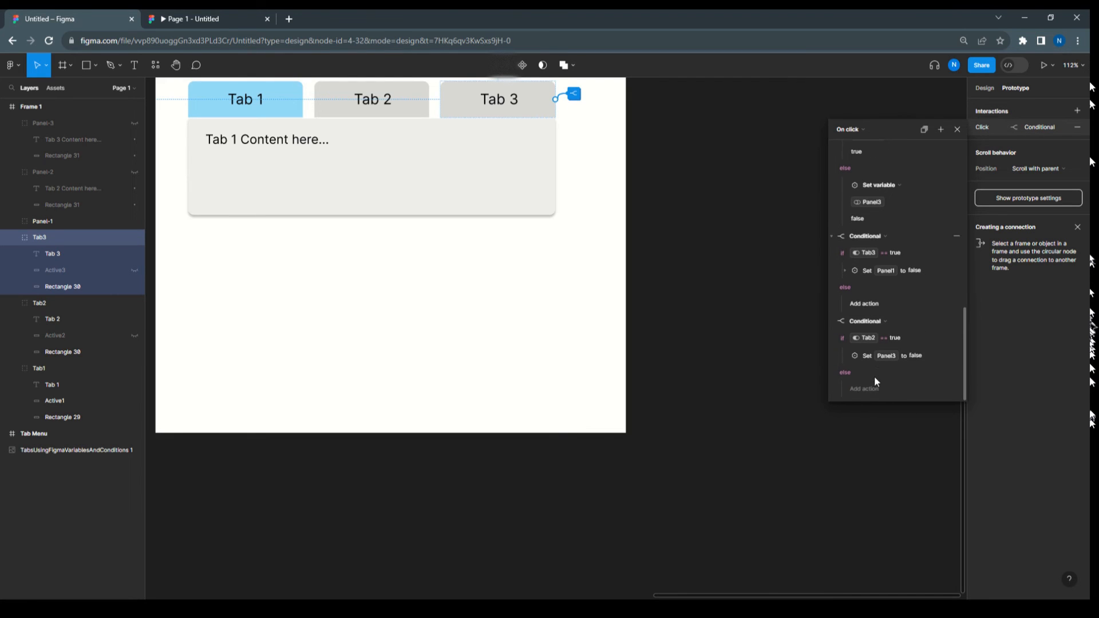
left_click(869, 338)
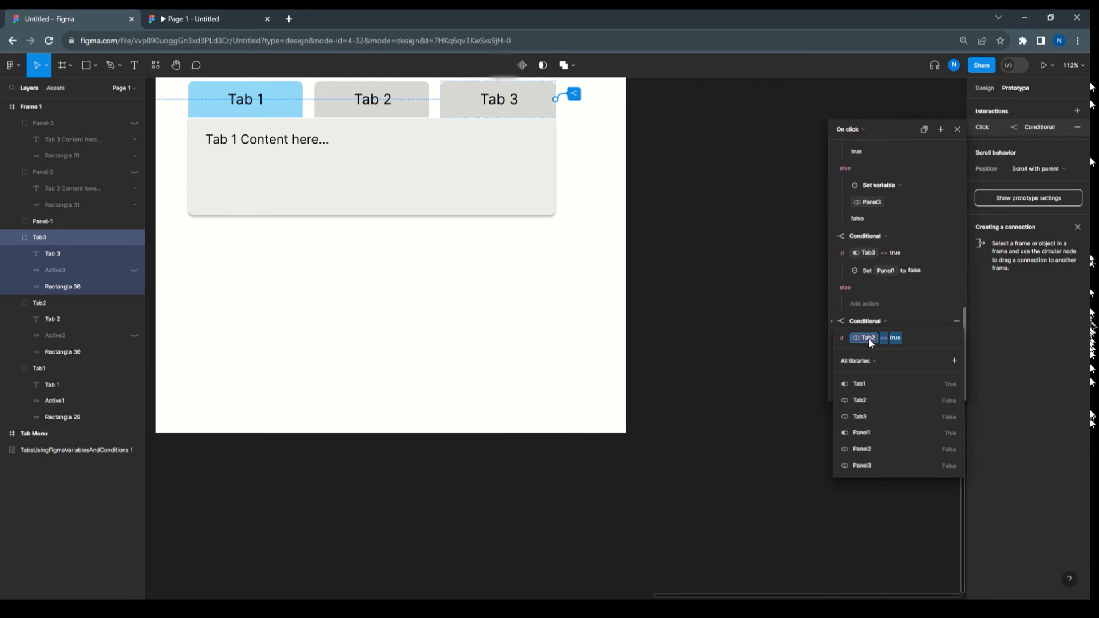
left_click(862, 413)
left_click(909, 300)
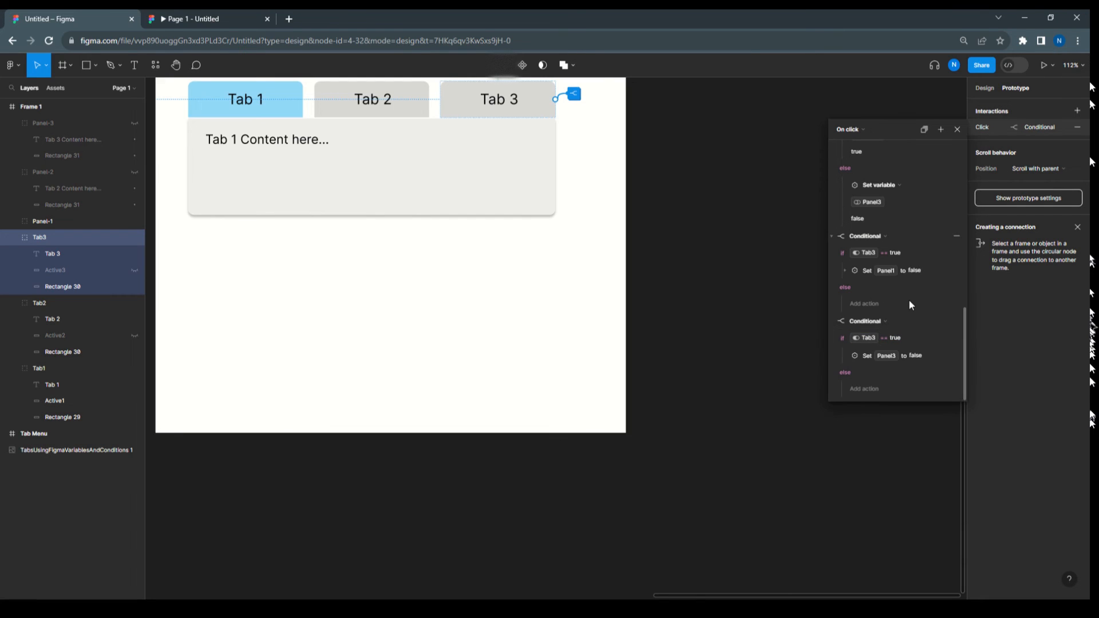
- Retarget the last Conditional's Set variable action to the Panel2 variable
left_click(845, 356)
left_click(868, 373)
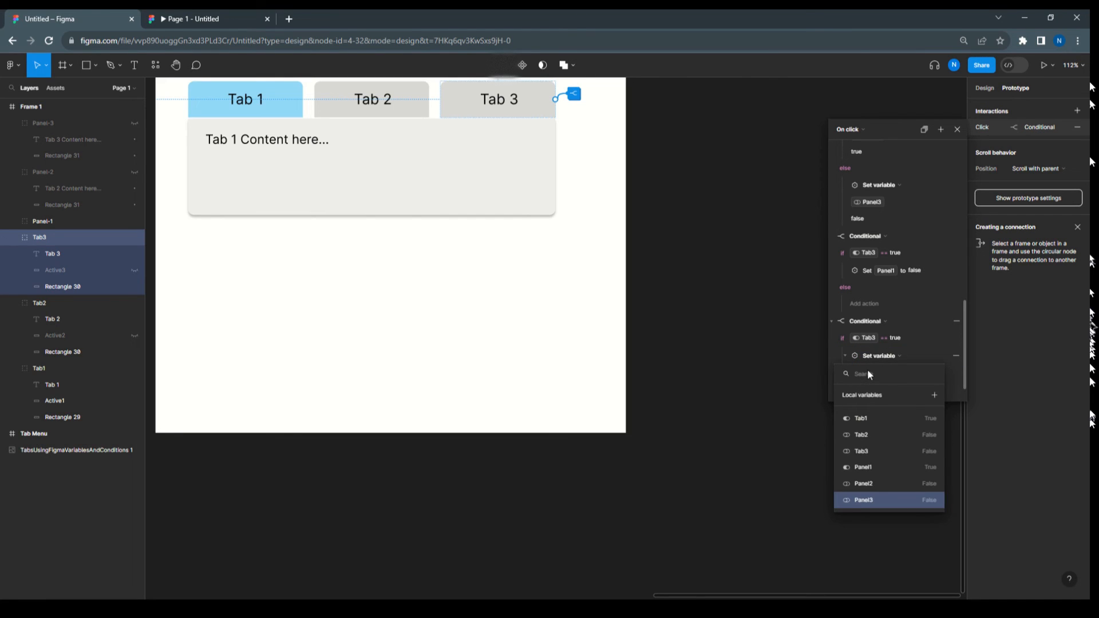
left_click(863, 484)
key("Return")
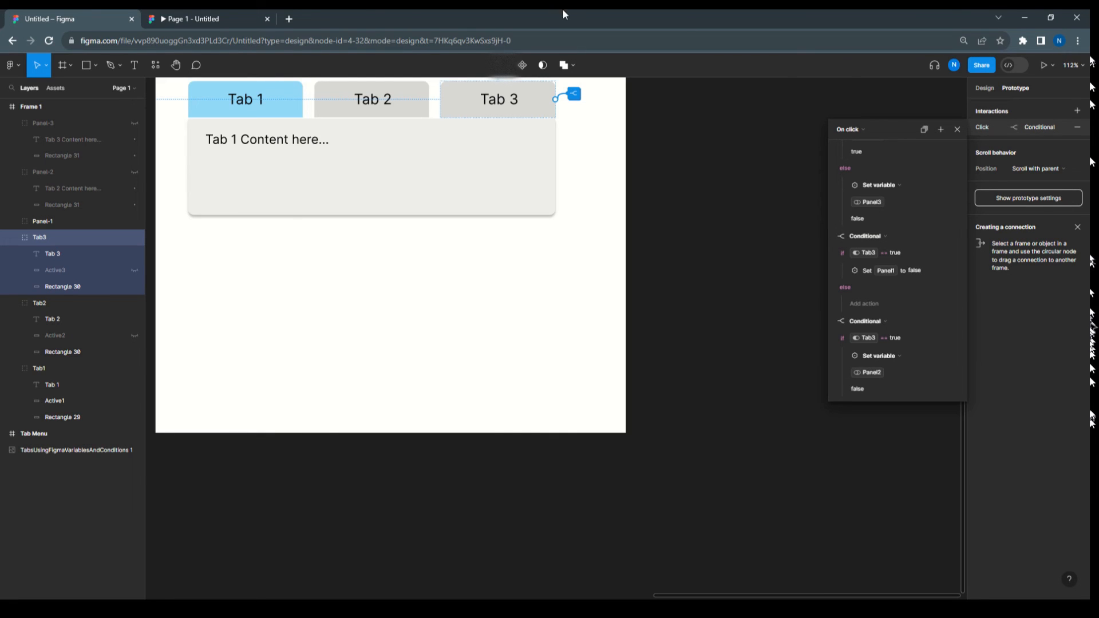
- Present Frame 1 as a prototype and switch repeatedly between Tab 1, Tab 2 and Tab 3 to test their panels
scroll(486, 235, "down", 2)
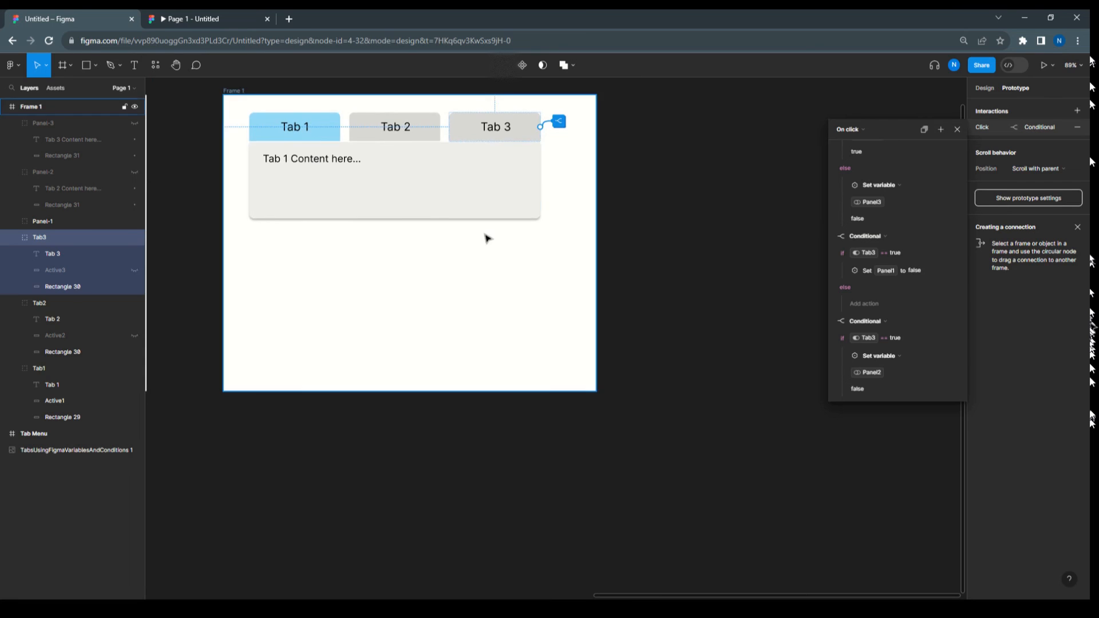
left_click(242, 97)
left_click(1044, 65)
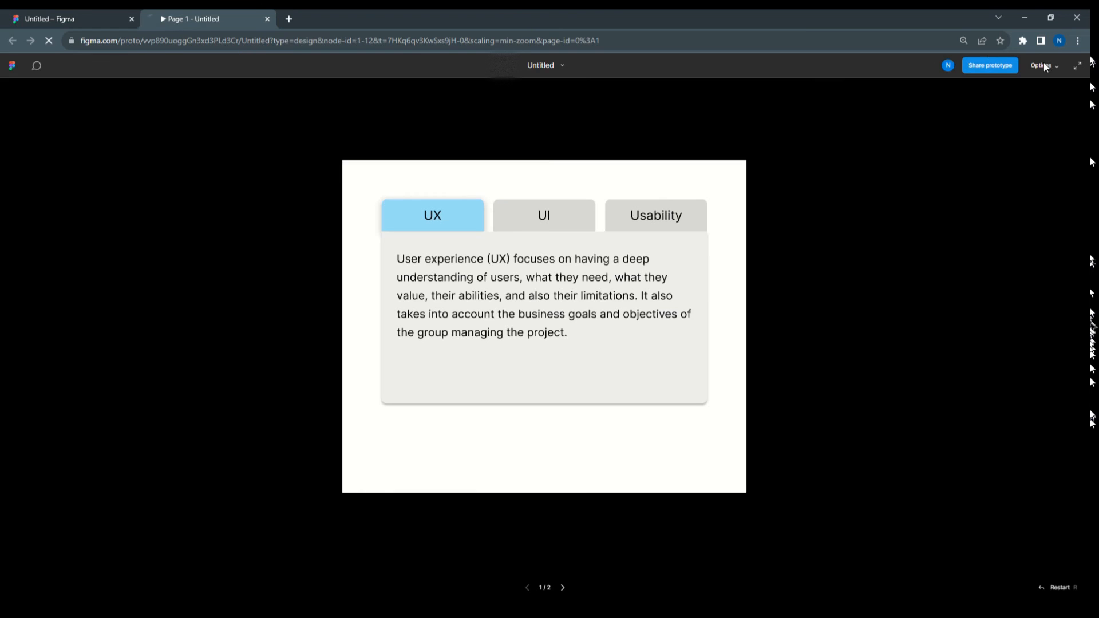
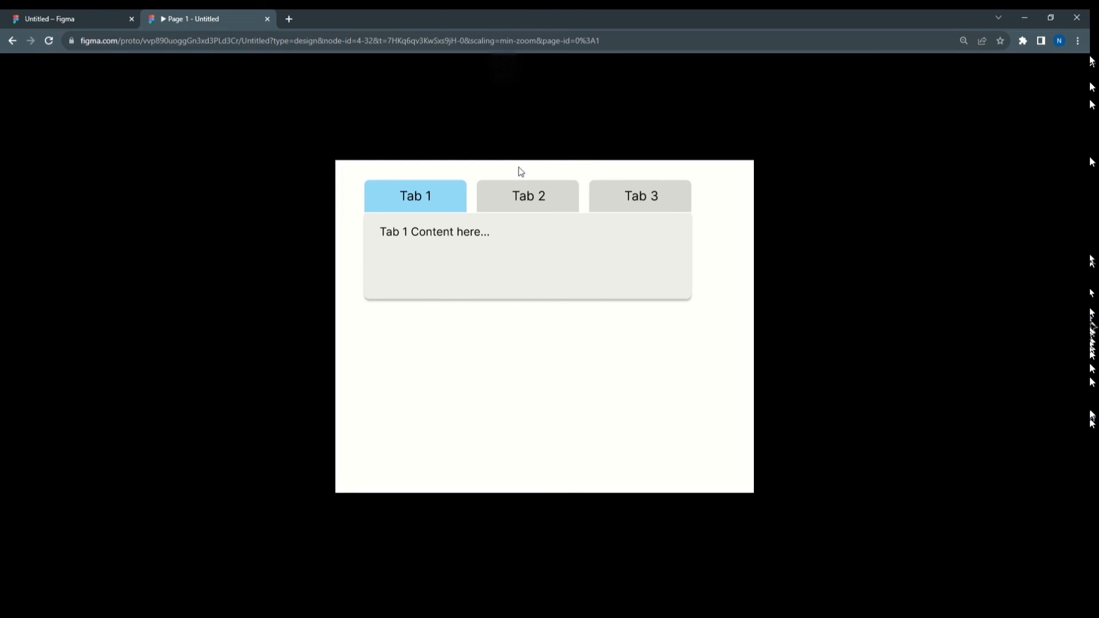
left_click(521, 204)
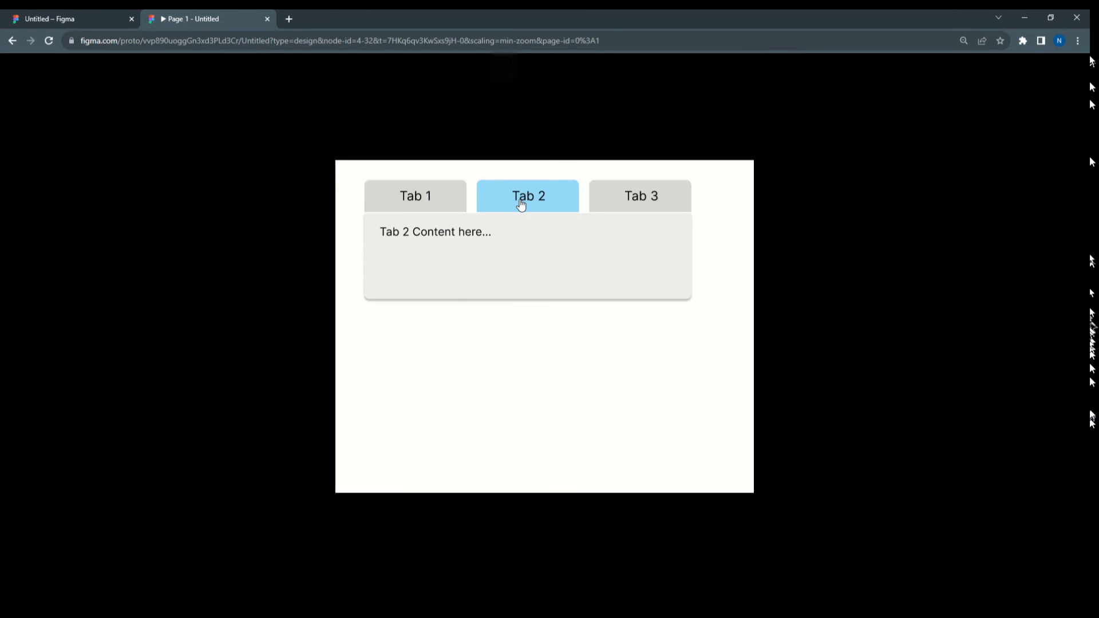
left_click(634, 201)
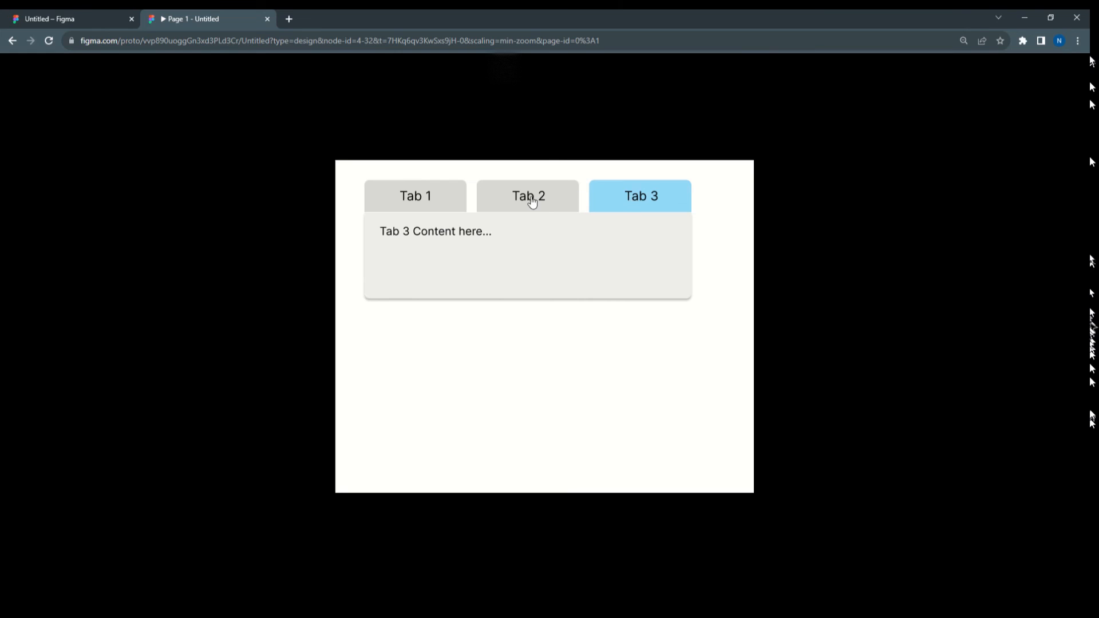
left_click(531, 203)
left_click(442, 201)
left_click(539, 199)
left_click(642, 198)
left_click(533, 197)
left_click(436, 194)
left_click(564, 197)
left_click(633, 196)
left_click(496, 203)
left_click(441, 201)
left_click(576, 202)
left_click(637, 204)
left_click(548, 205)
left_click(430, 205)
left_click(602, 204)
left_click(540, 205)
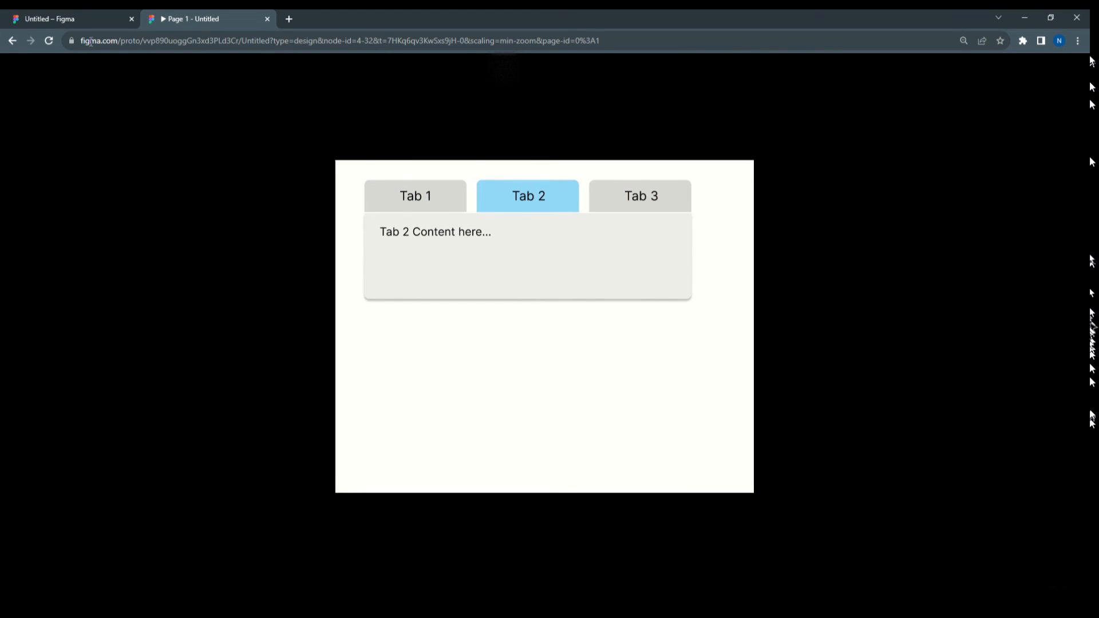
- Back in the design file, apply the Light/Level 12 effect style to the Active1 layer of Tab1
left_click(47, 18)
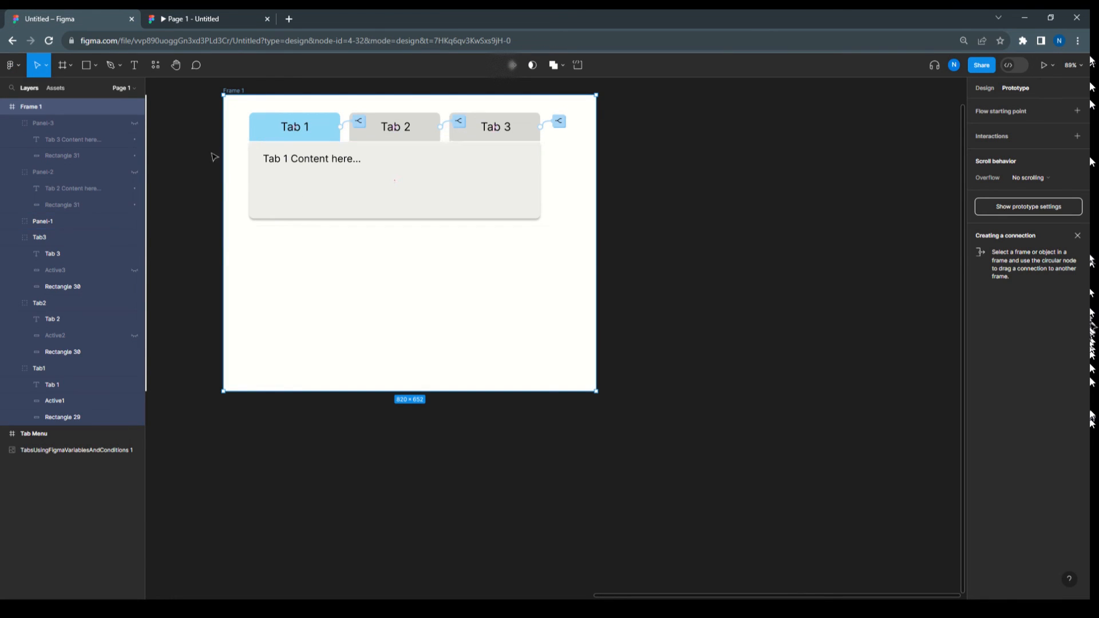
left_click(63, 401)
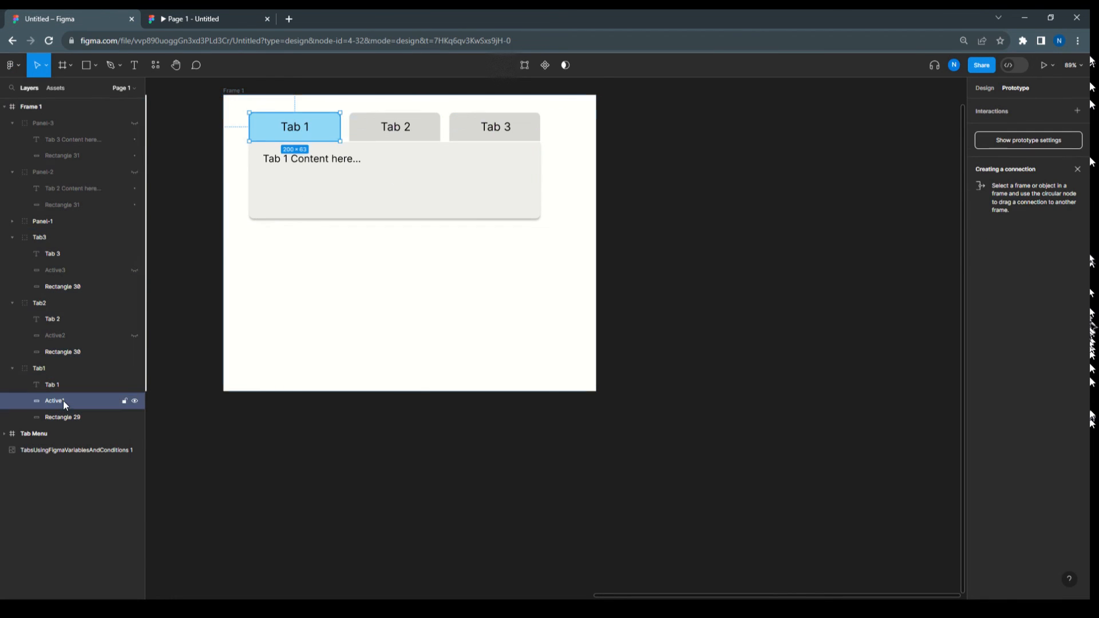
left_click(984, 89)
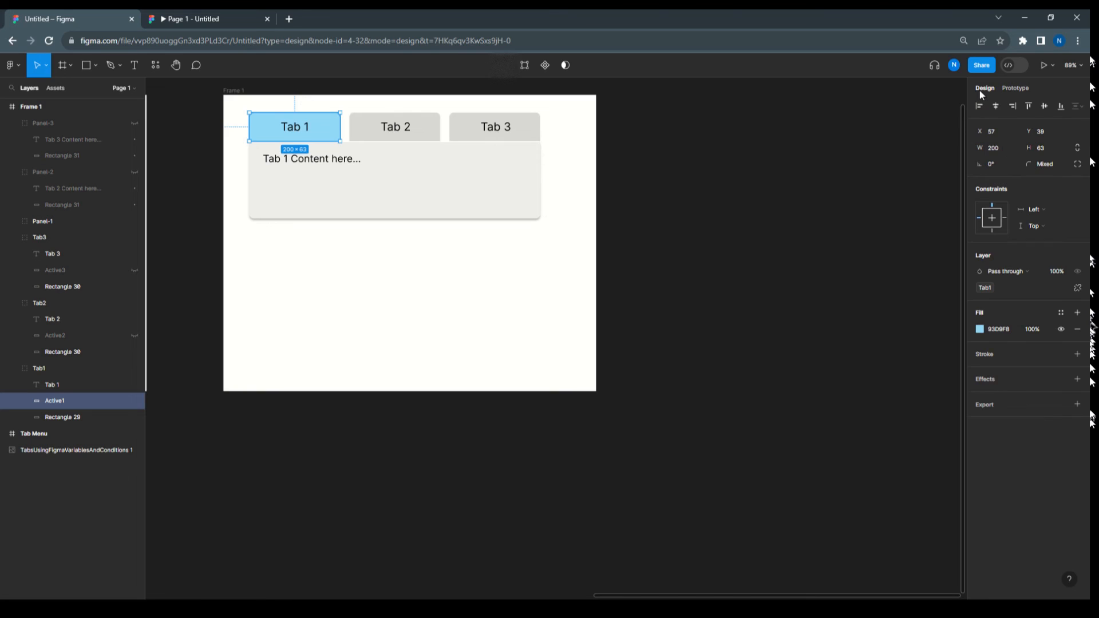
left_click(993, 379)
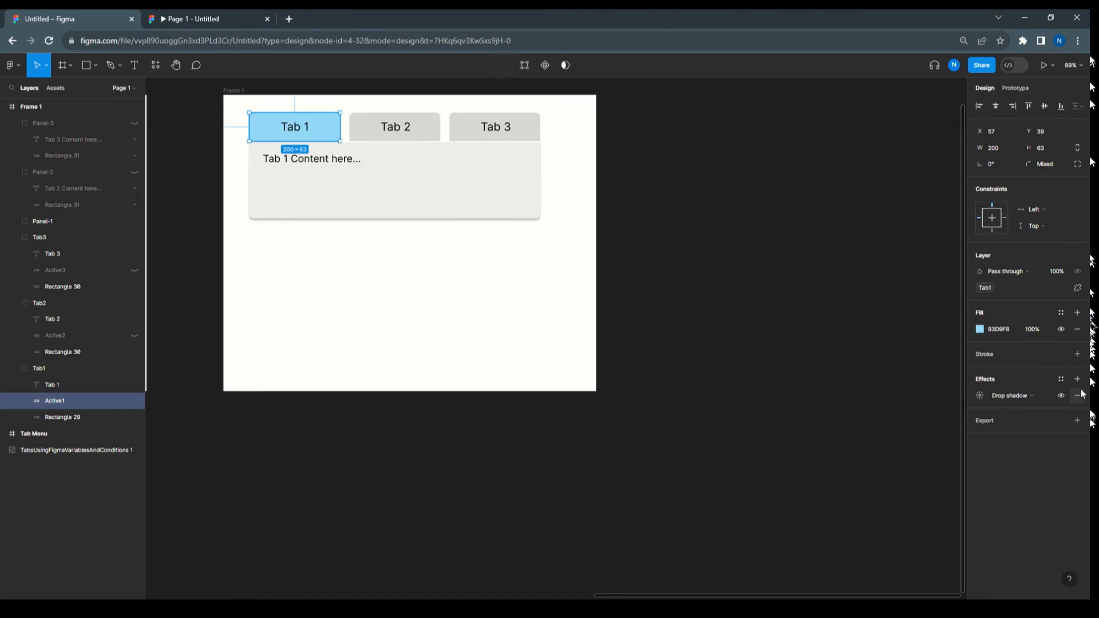
left_click(1061, 382)
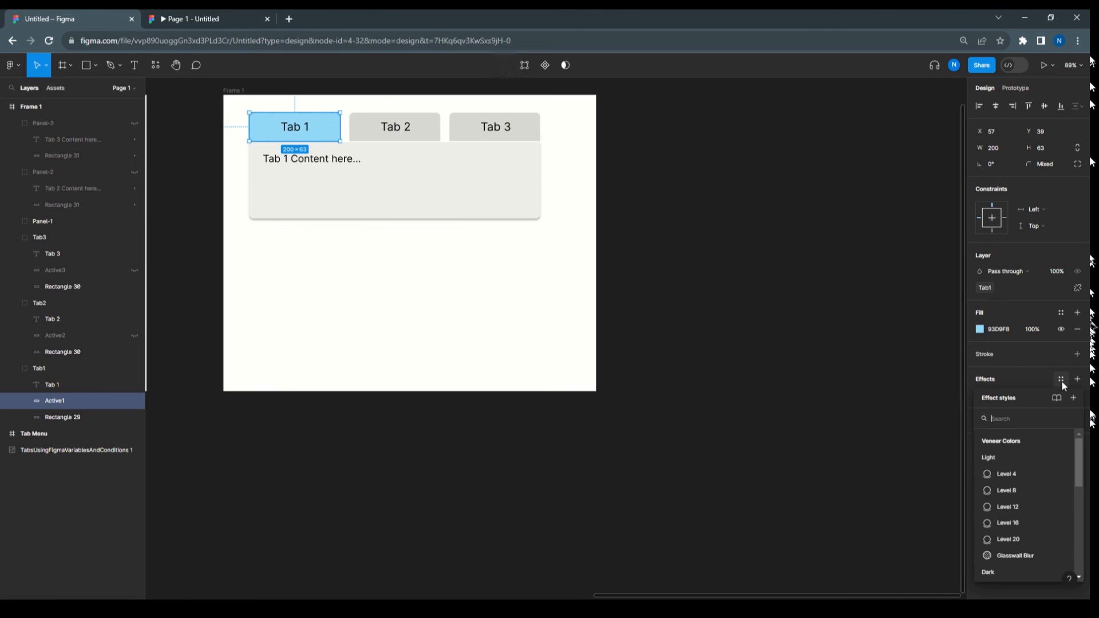
left_click(1019, 507)
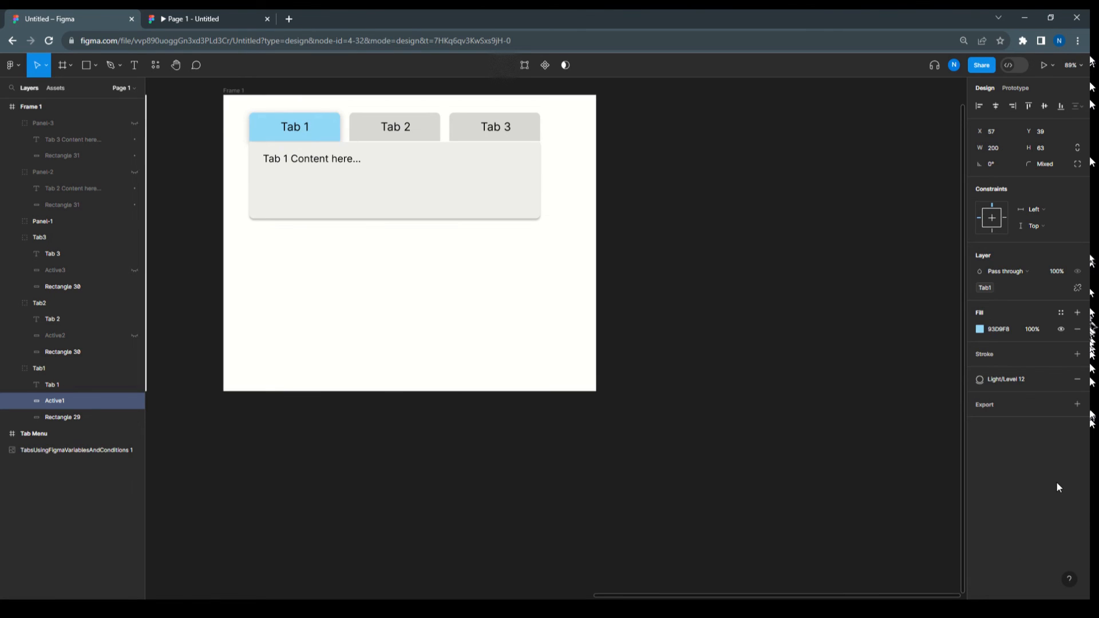
- Apply the Light/Level 12 effect style to the Active2 layer of Tab2
left_click(53, 335)
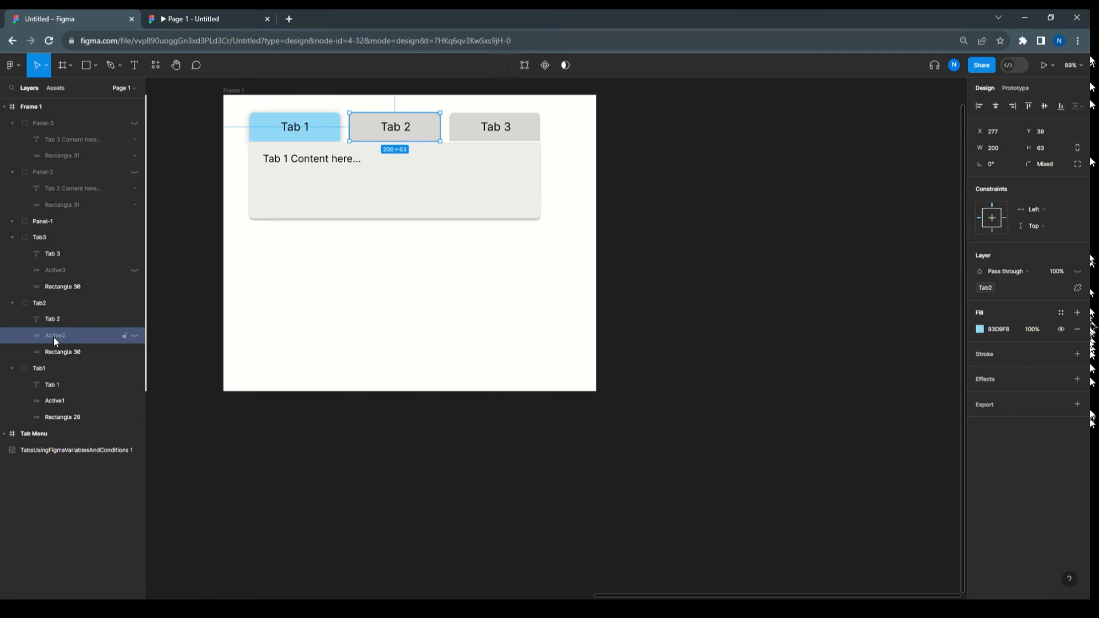
left_click(1077, 379)
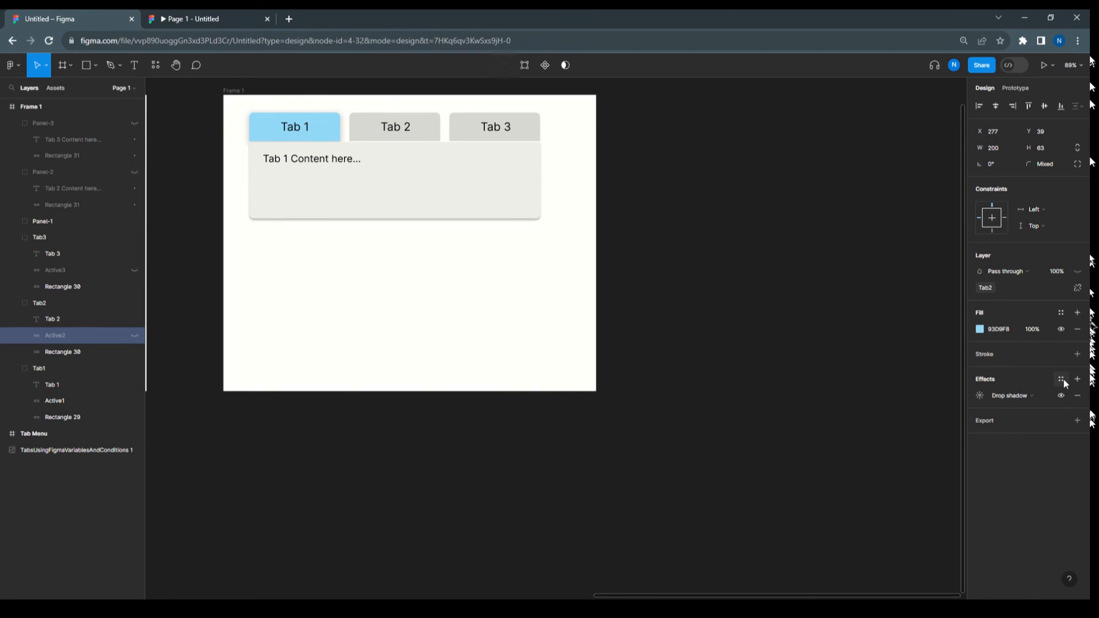
left_click(1061, 379)
left_click(1013, 515)
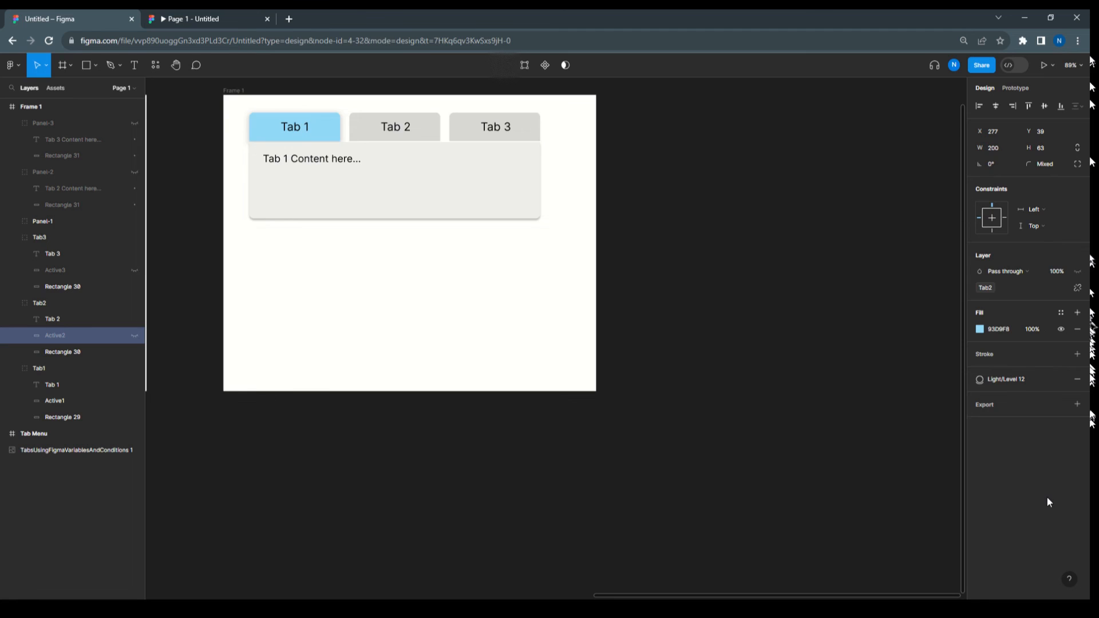
- Apply the Light/Level 12 effect style to the Active3 layer of Tab3 and clear the selection
left_click(70, 270)
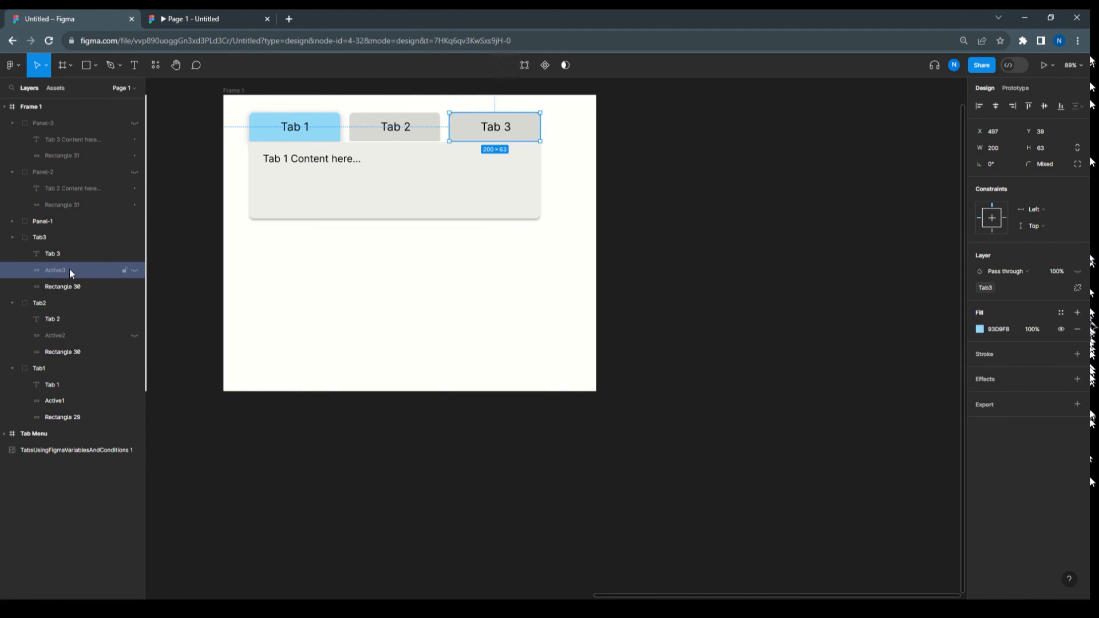
left_click(1077, 379)
left_click(1063, 381)
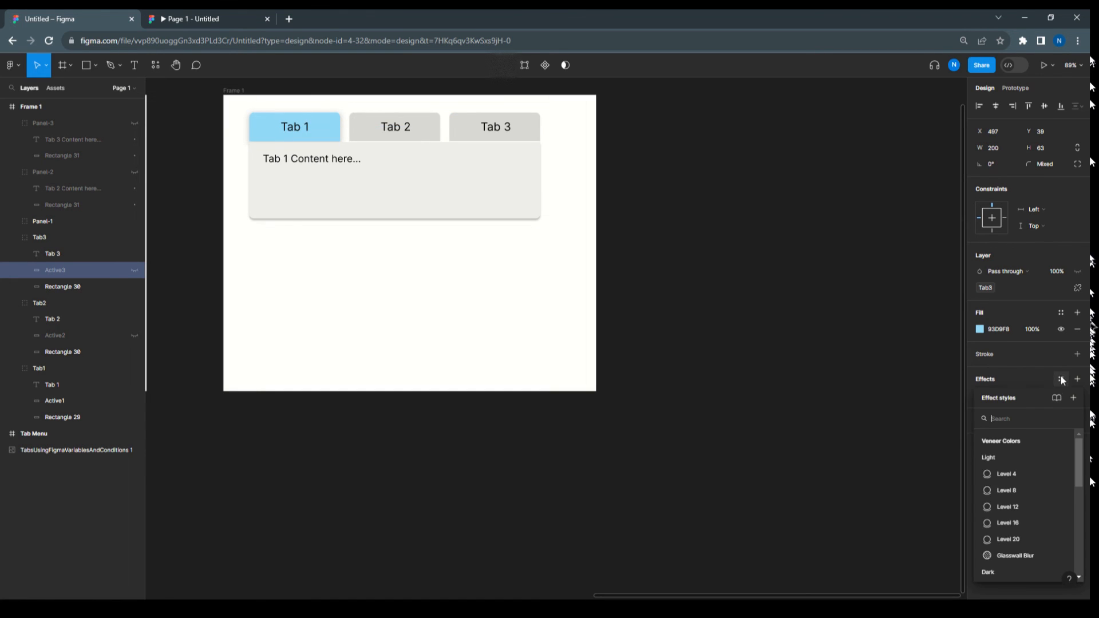
left_click(1001, 506)
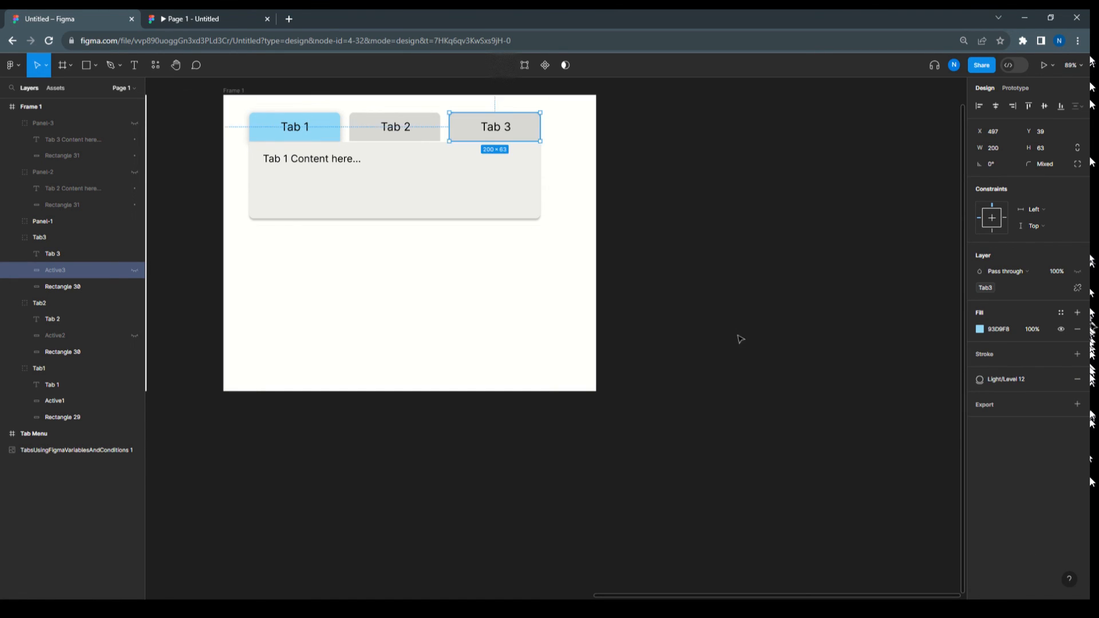
left_click(673, 279)
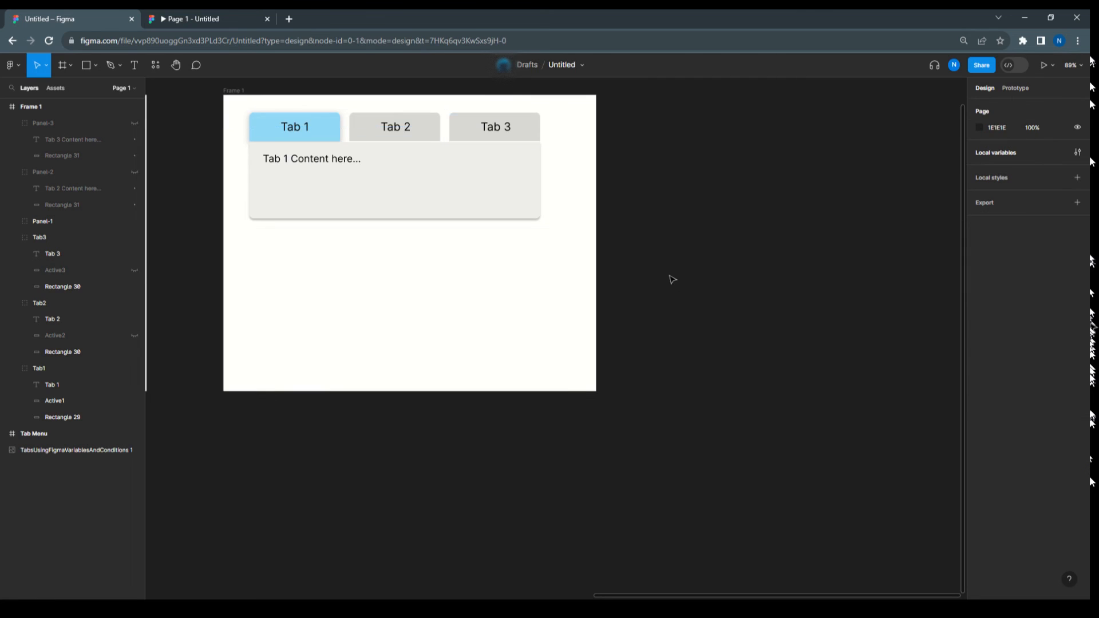
- Reload the prototype preview and cycle through the three tabs to check the shadow on each active tab
left_click(211, 9)
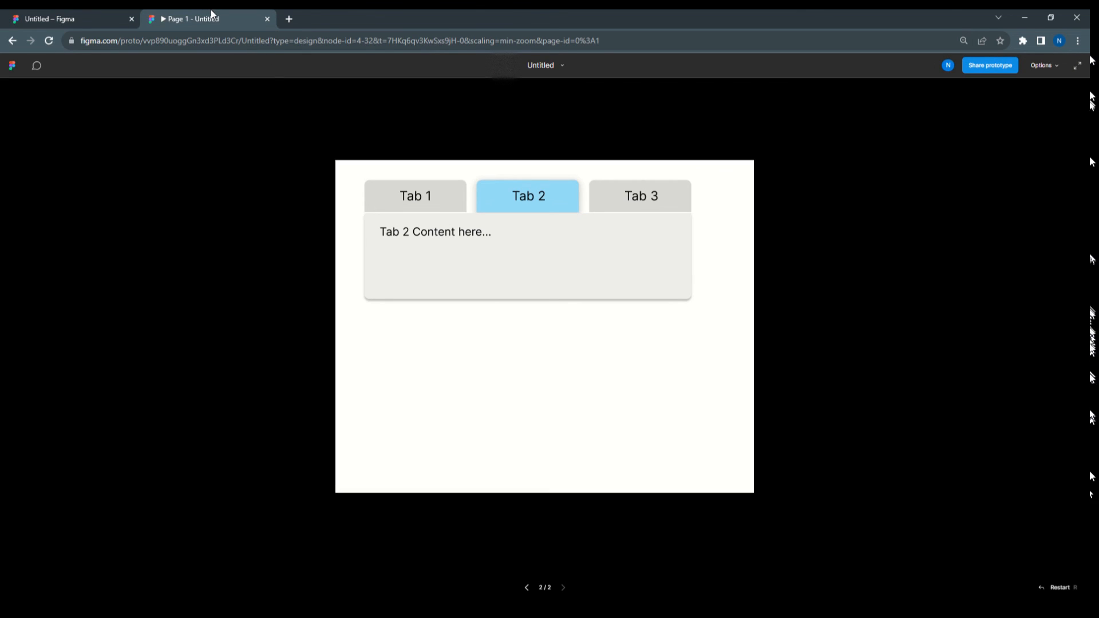
left_click(48, 41)
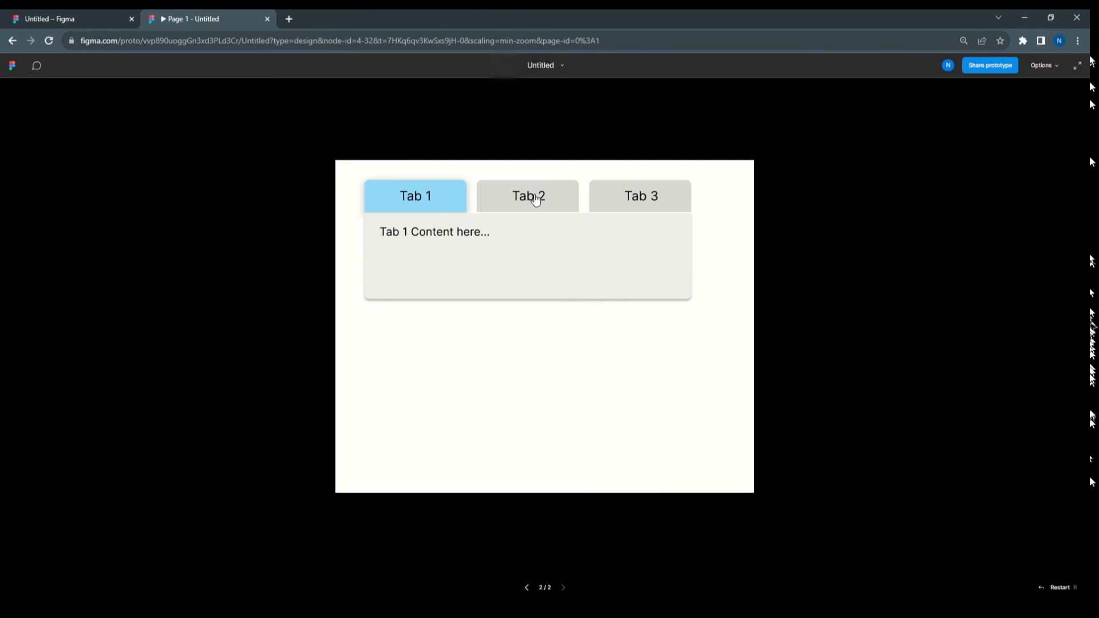
left_click(567, 203)
left_click(642, 197)
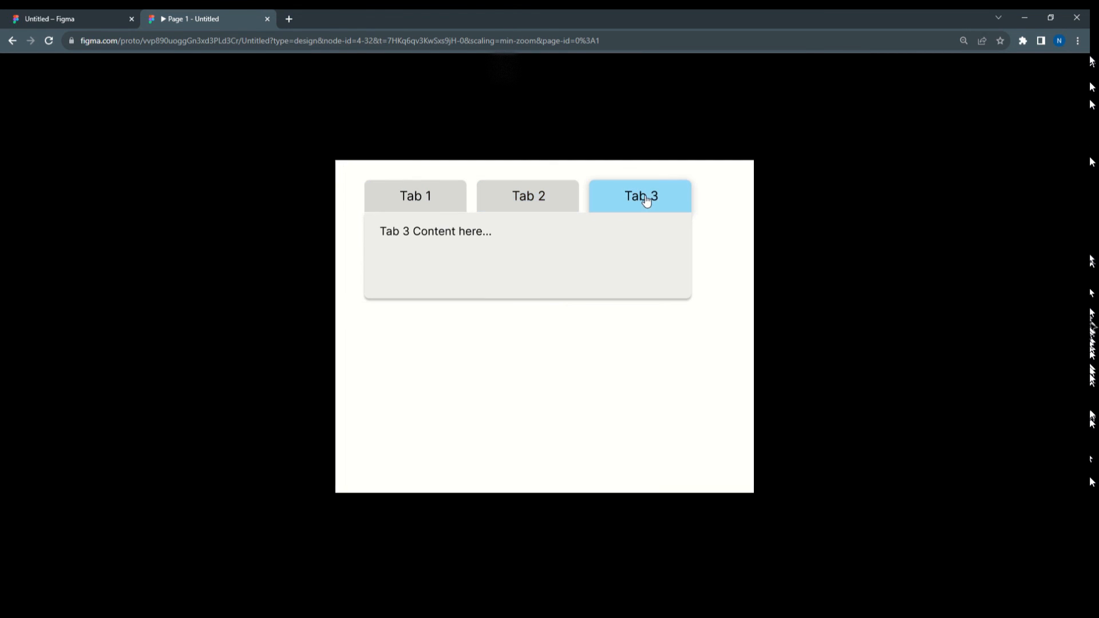
left_click(534, 191)
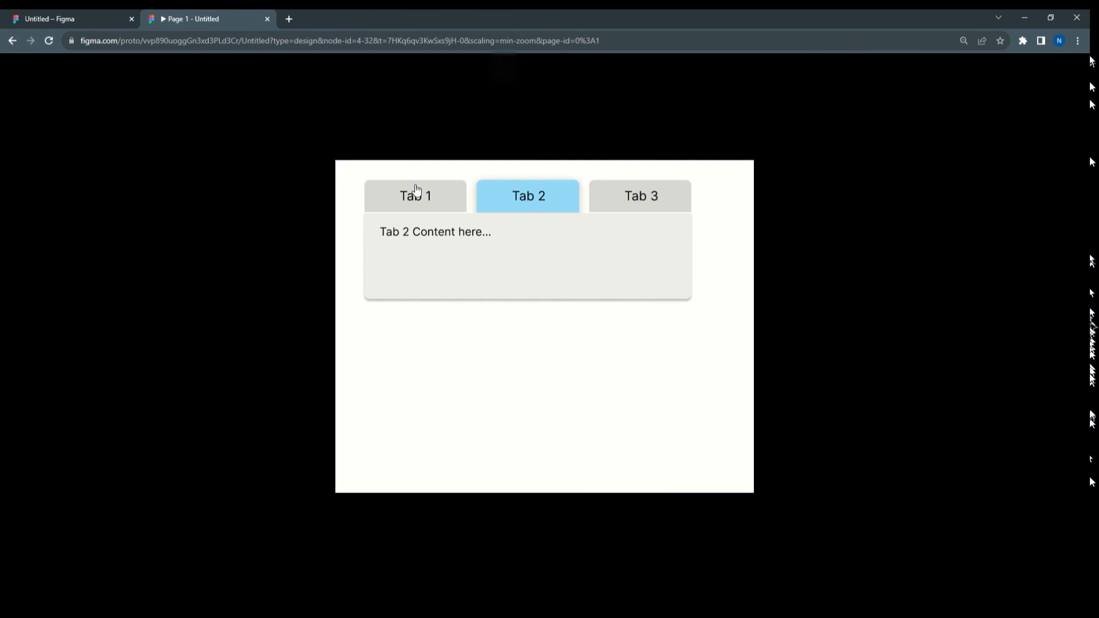
left_click(414, 191)
left_click(539, 198)
left_click(633, 195)
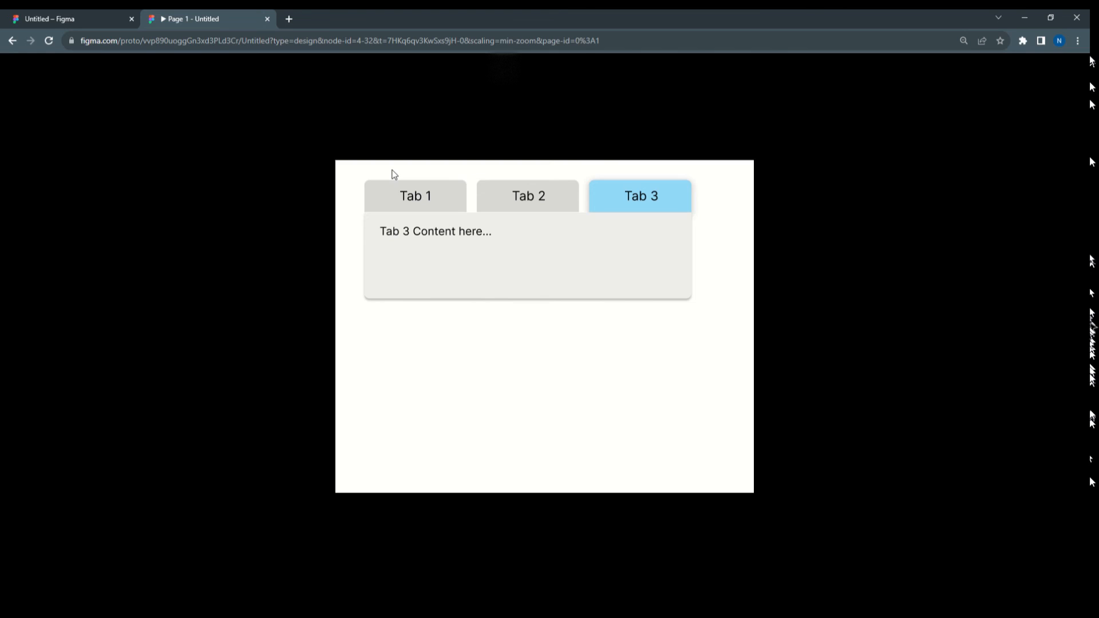
- Return to the design file and review the local variables alongside the Active1 layer's visibility variable
left_click(99, 26)
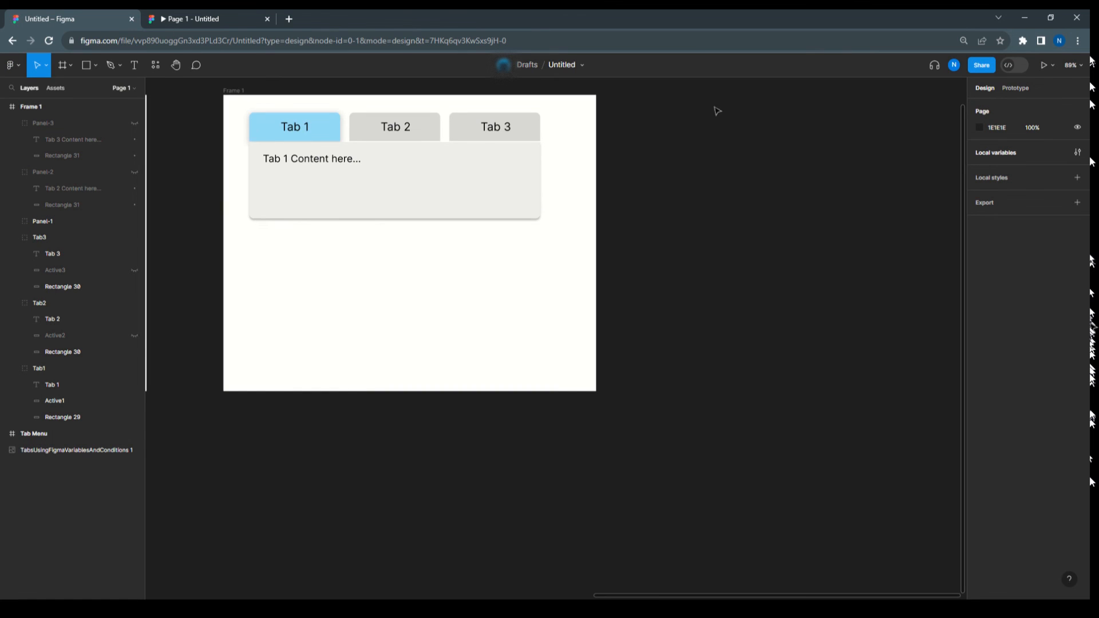
left_click(447, 176)
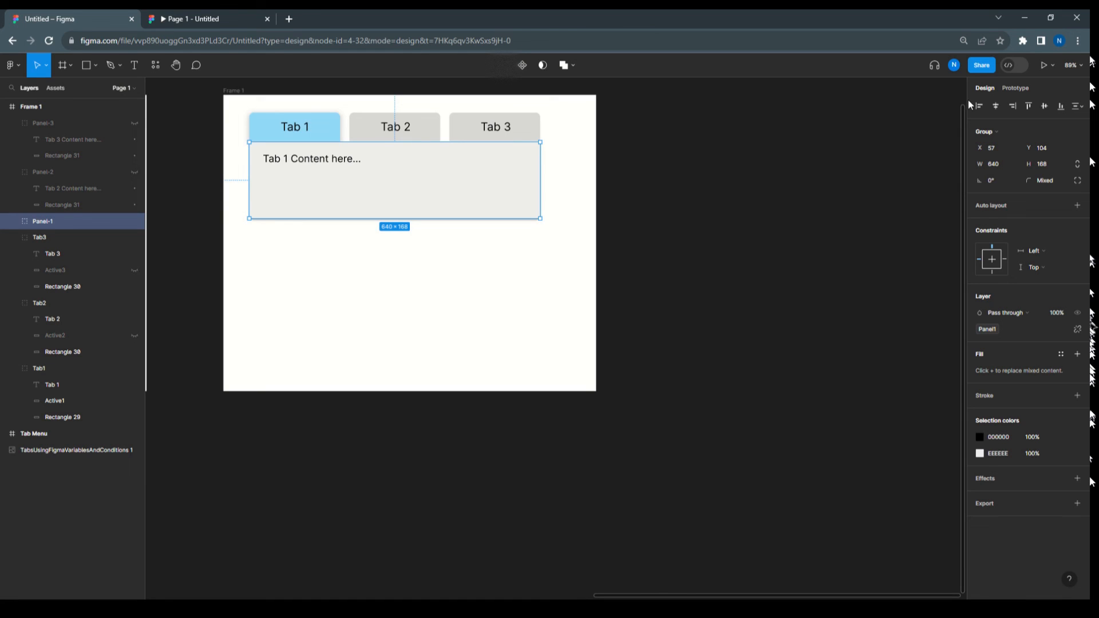
left_click(680, 155)
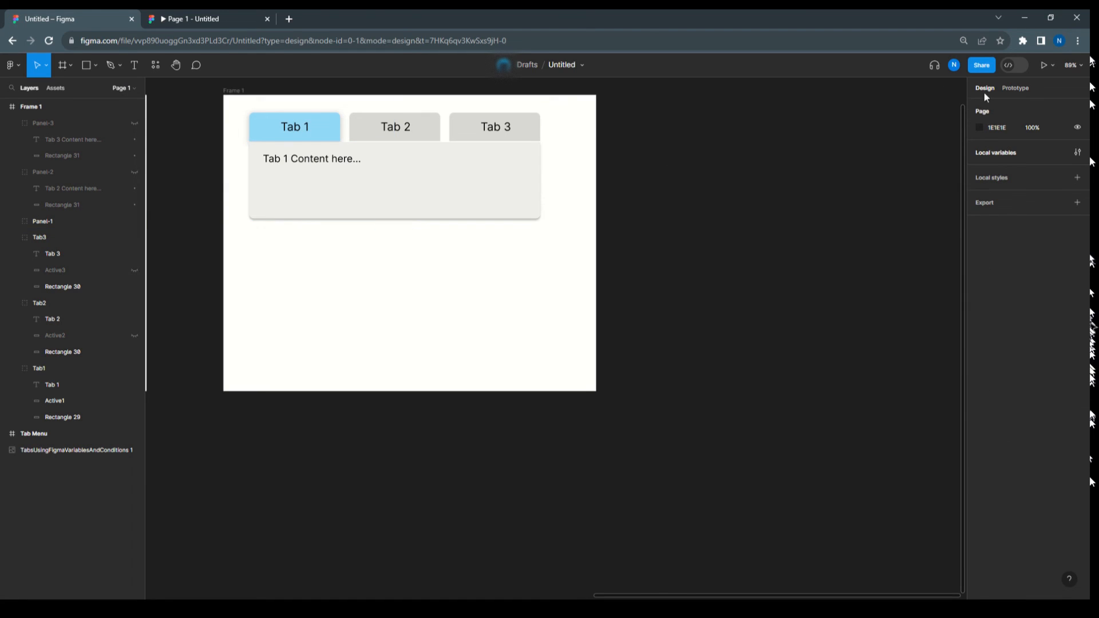
left_click(992, 154)
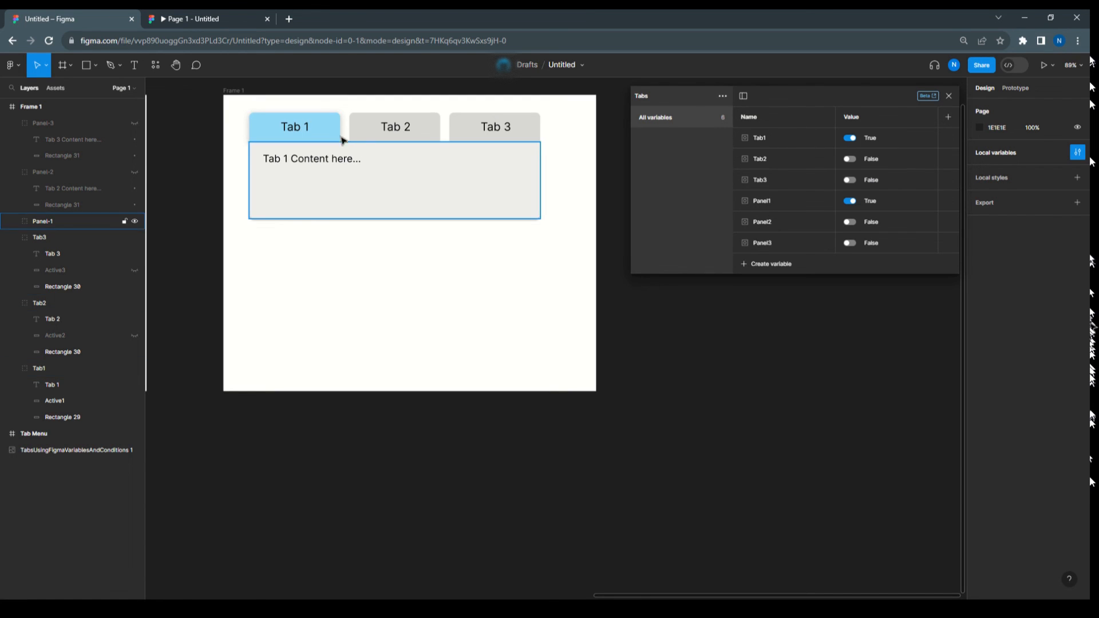
left_click(322, 131)
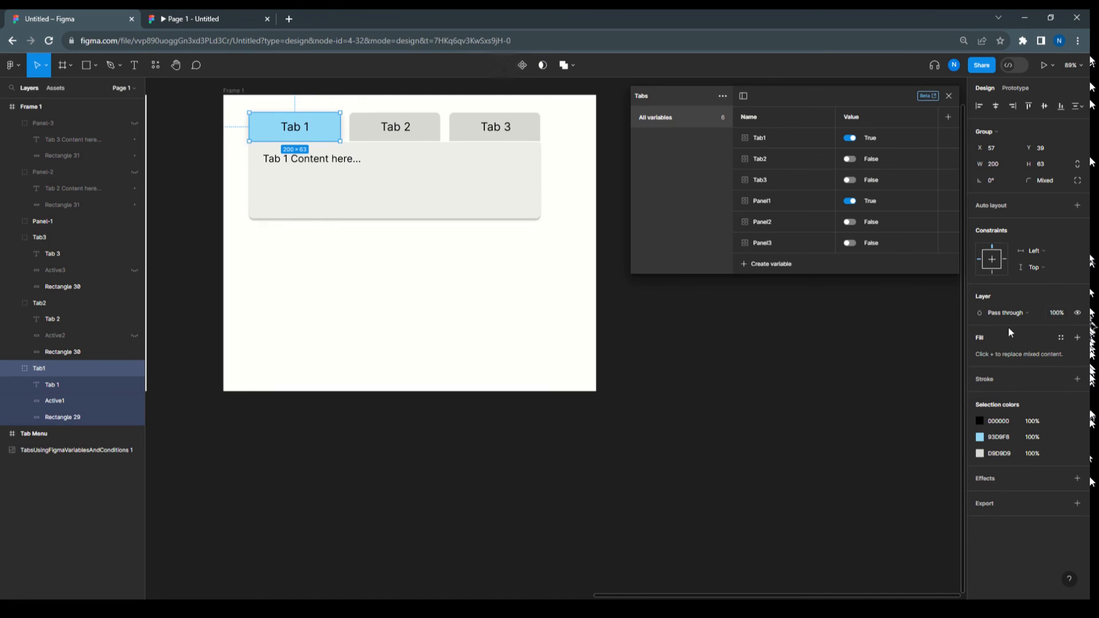
left_click(63, 400)
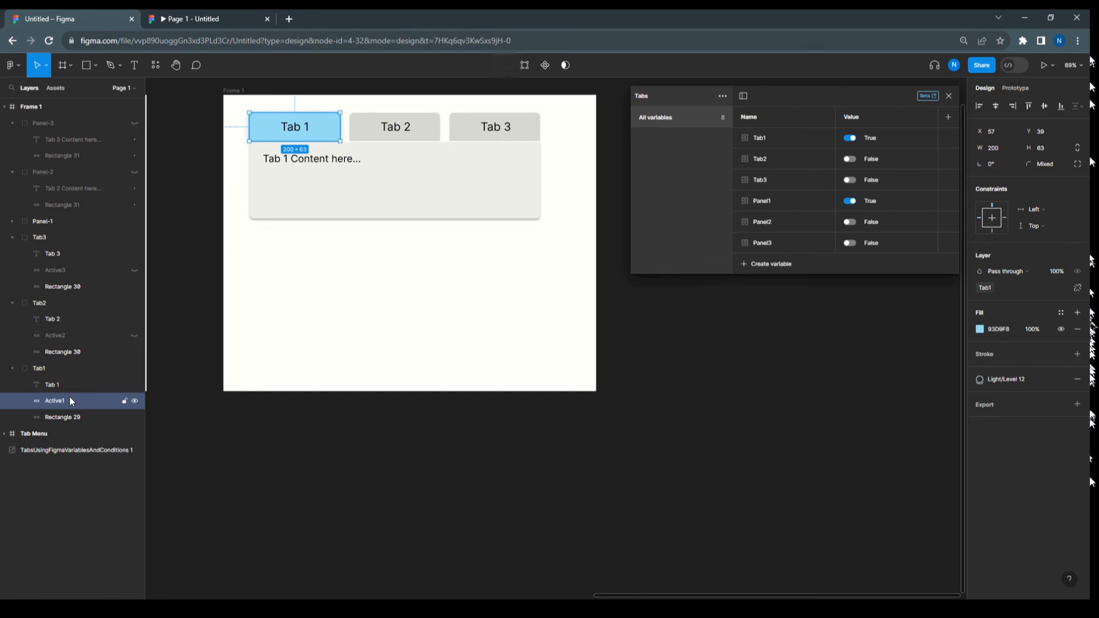
- Review the visibility variables bound to the Active2, Active3, Panel-1 and Panel-2 layers, and close the local variables window
left_click(65, 336)
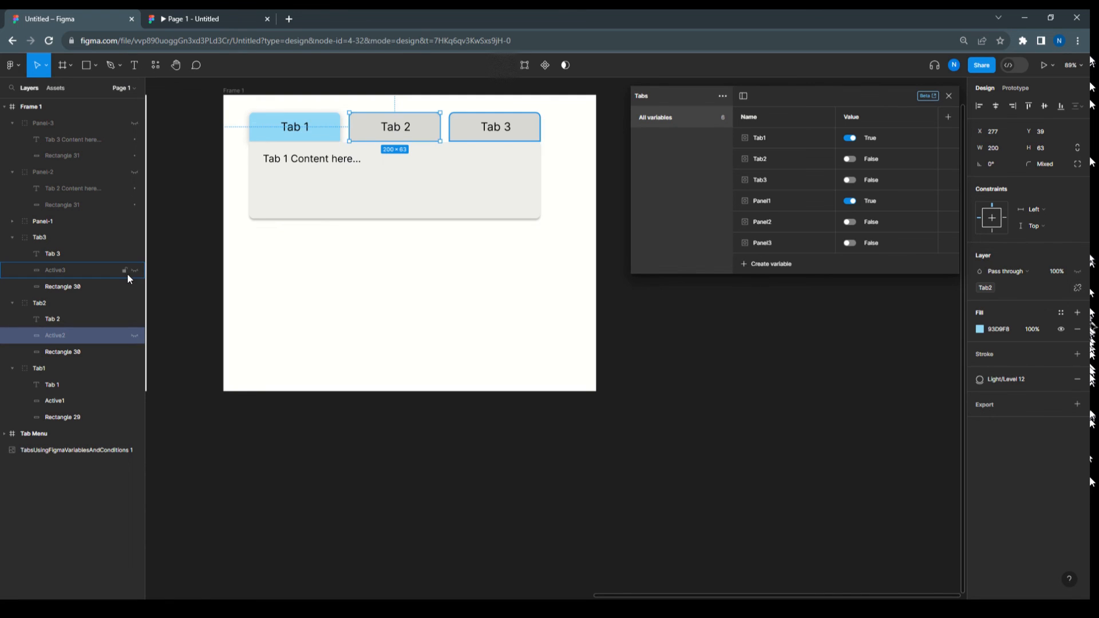
left_click(57, 270)
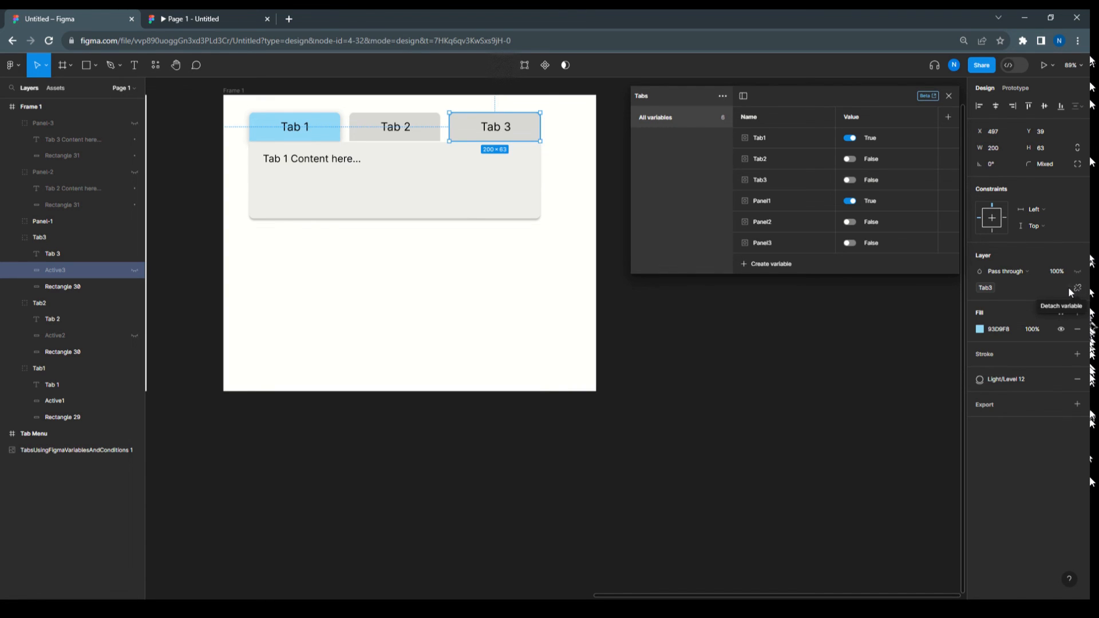
left_click(13, 222)
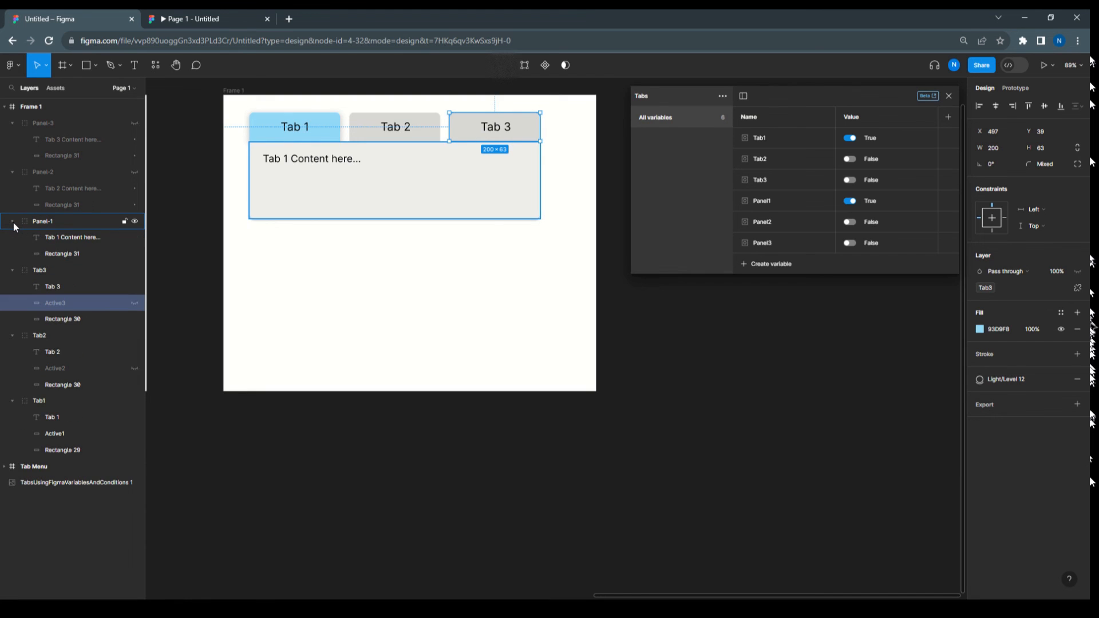
left_click(42, 223)
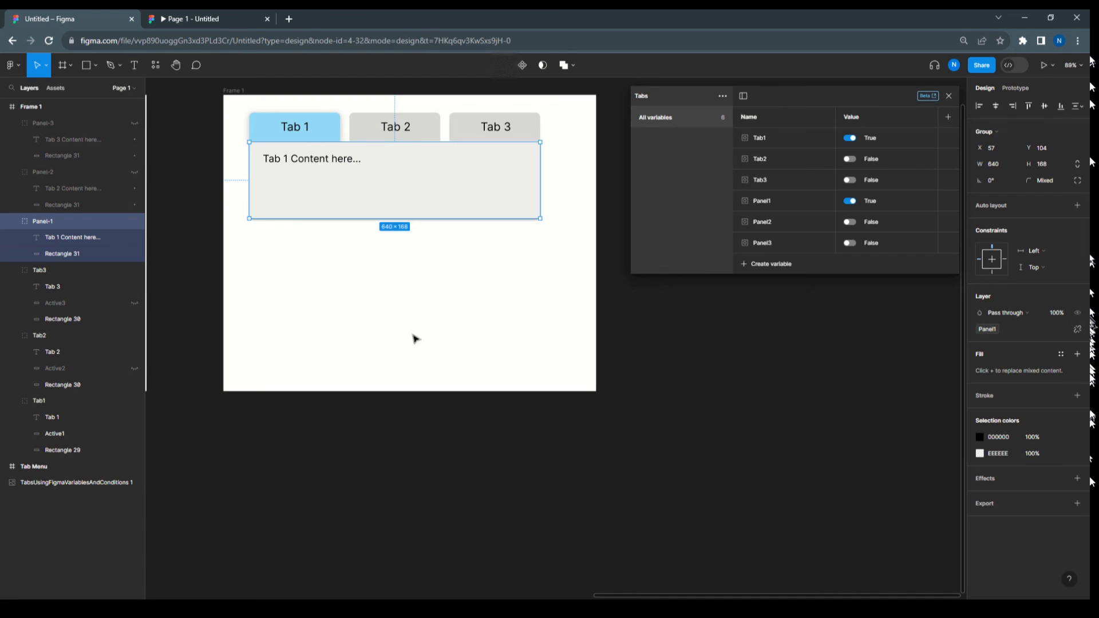
left_click(49, 173)
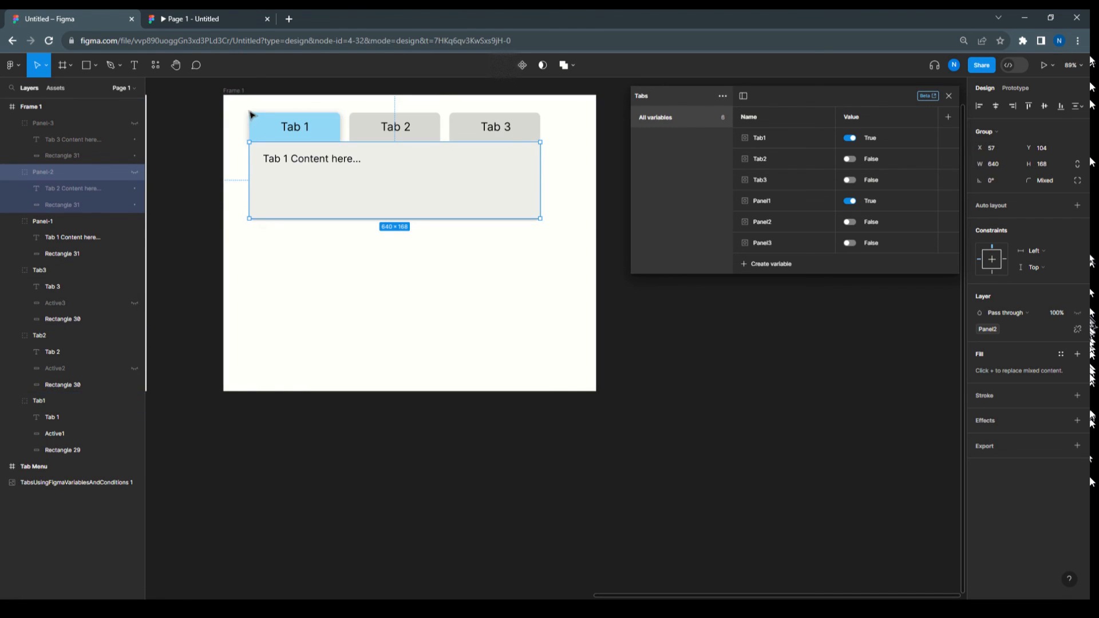
left_click(948, 96)
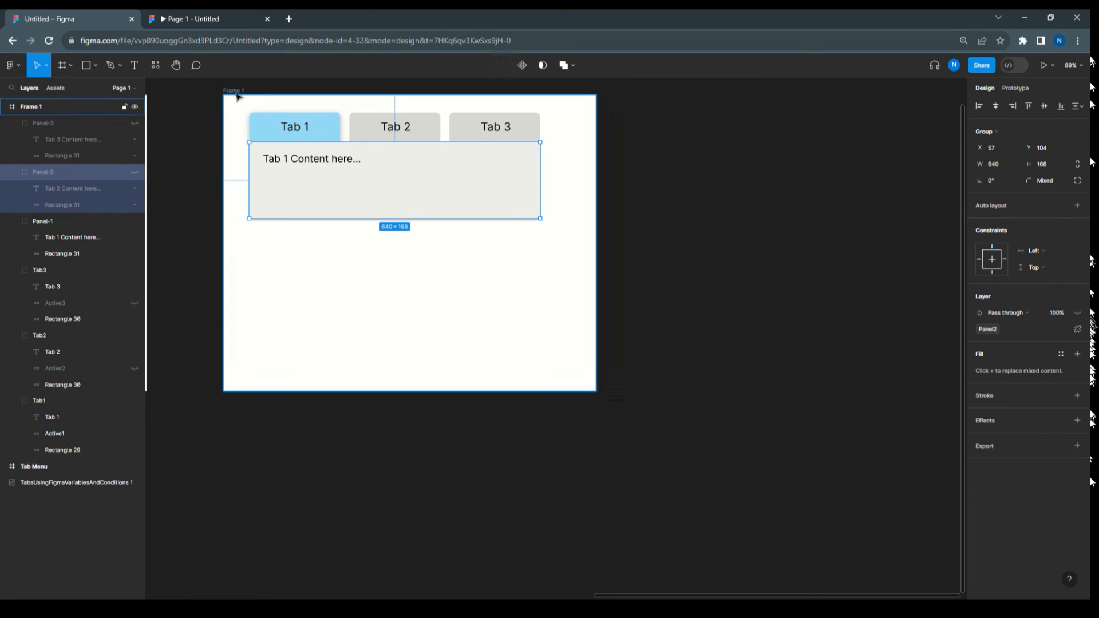
- Shorten Frame 1 to a height of about 333 and convert the whole frame into a component
left_click(403, 395)
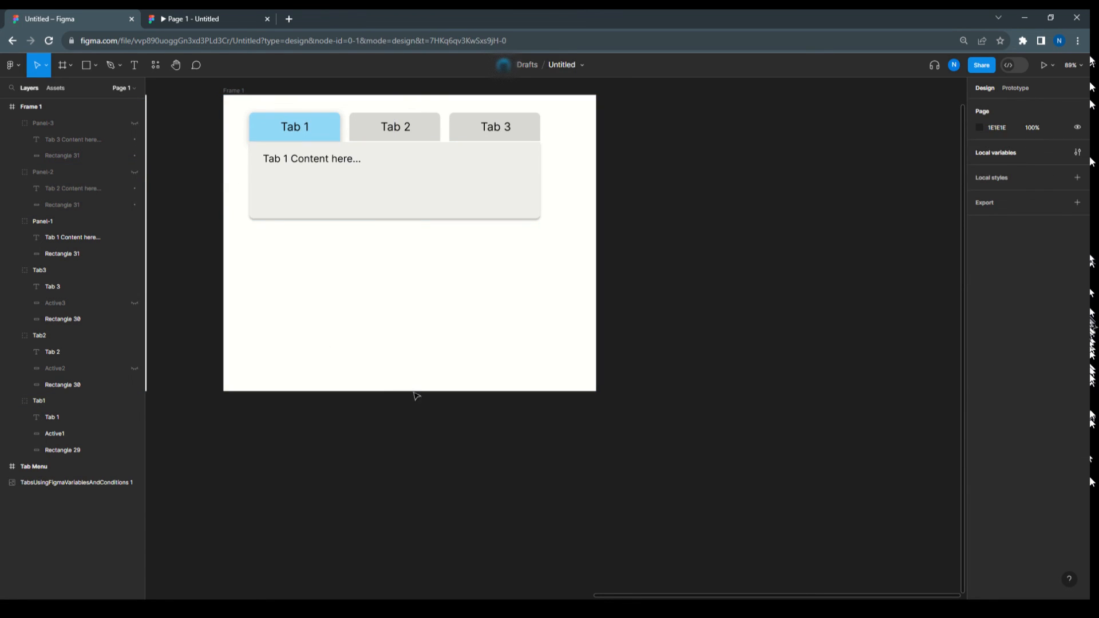
left_click(233, 96)
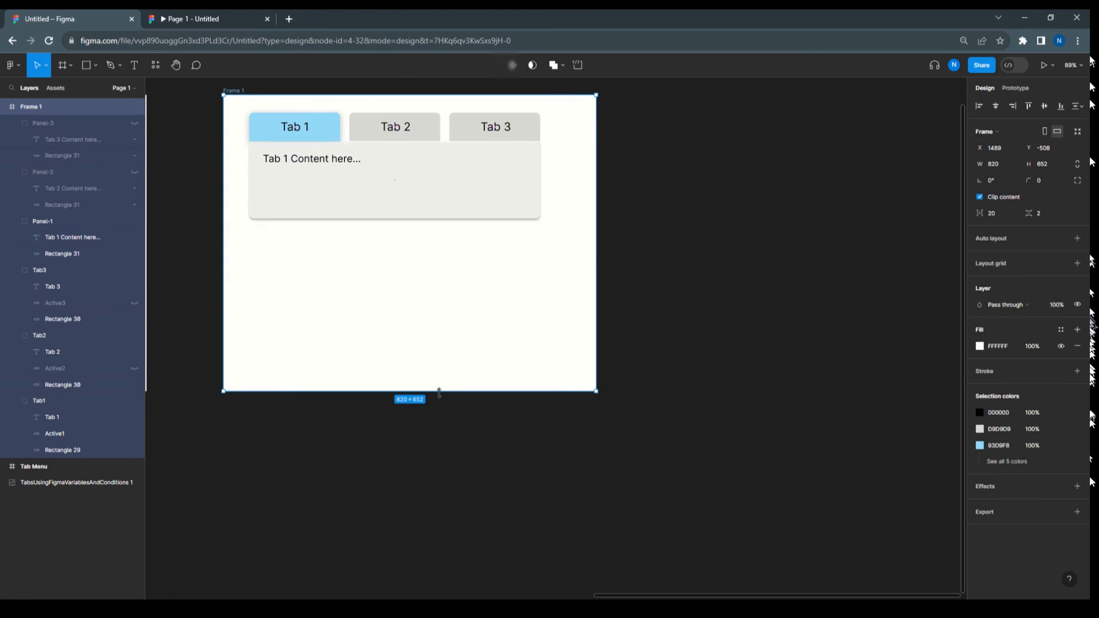
left_click_drag(436, 391, 427, 245)
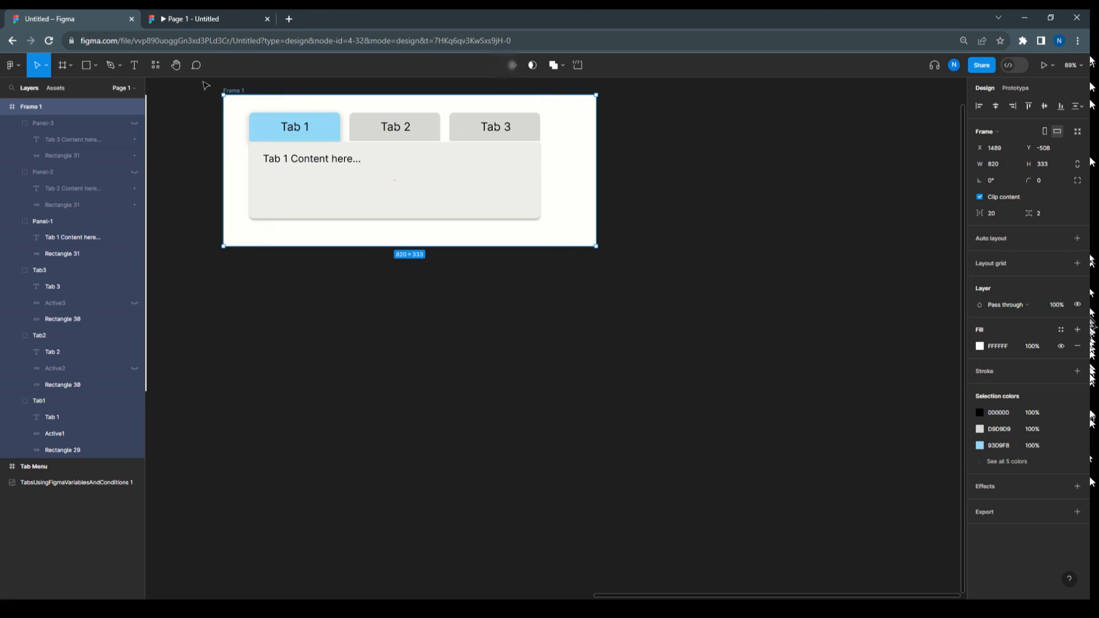
left_click_drag(206, 86, 620, 258)
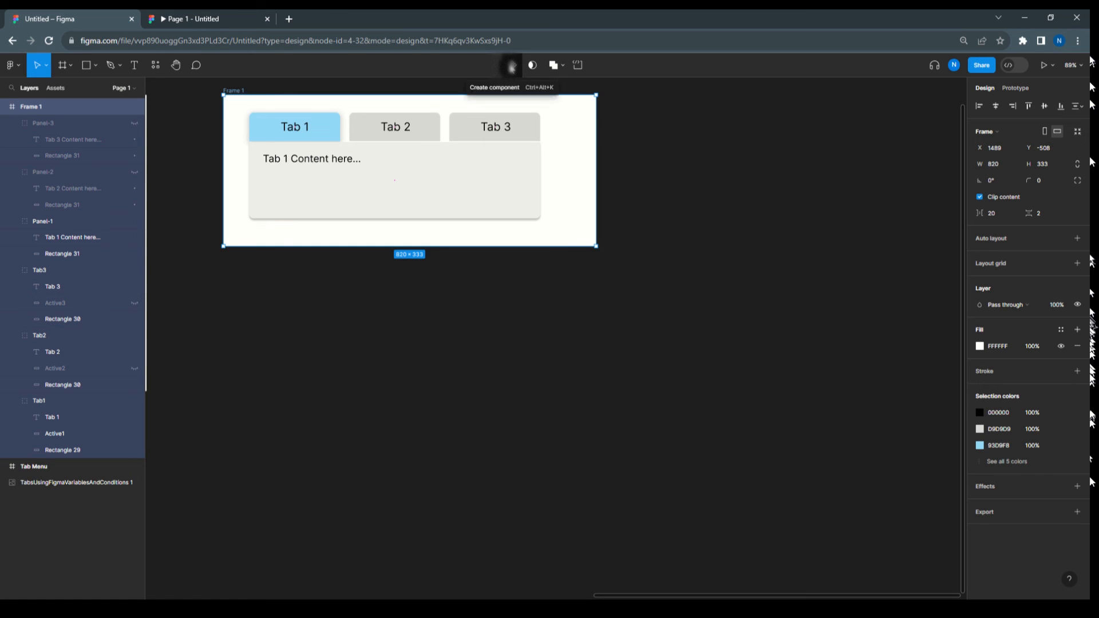
left_click(511, 67)
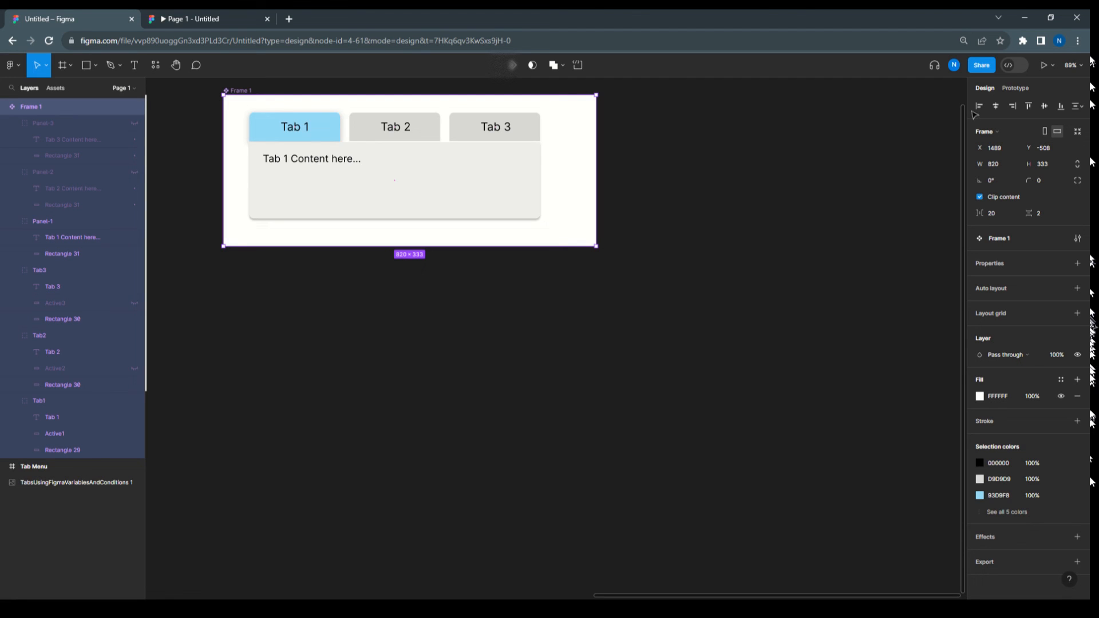
- Run the component in the prototype preview, switch between all three tabs to test their panels, and return to the design file
left_click(1049, 67)
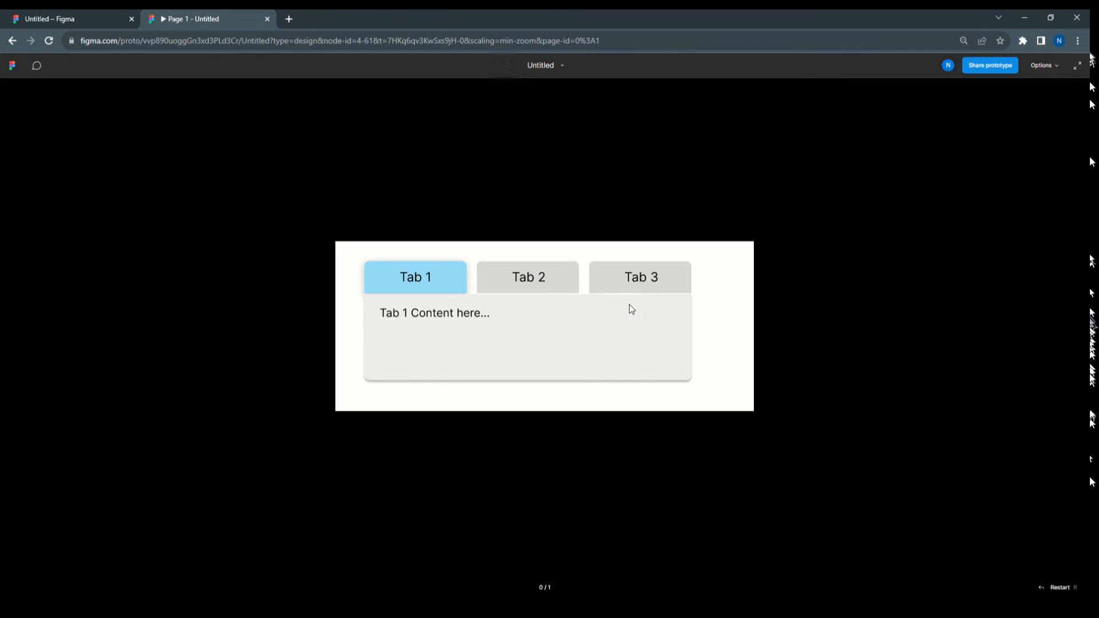
left_click(536, 285)
left_click(648, 282)
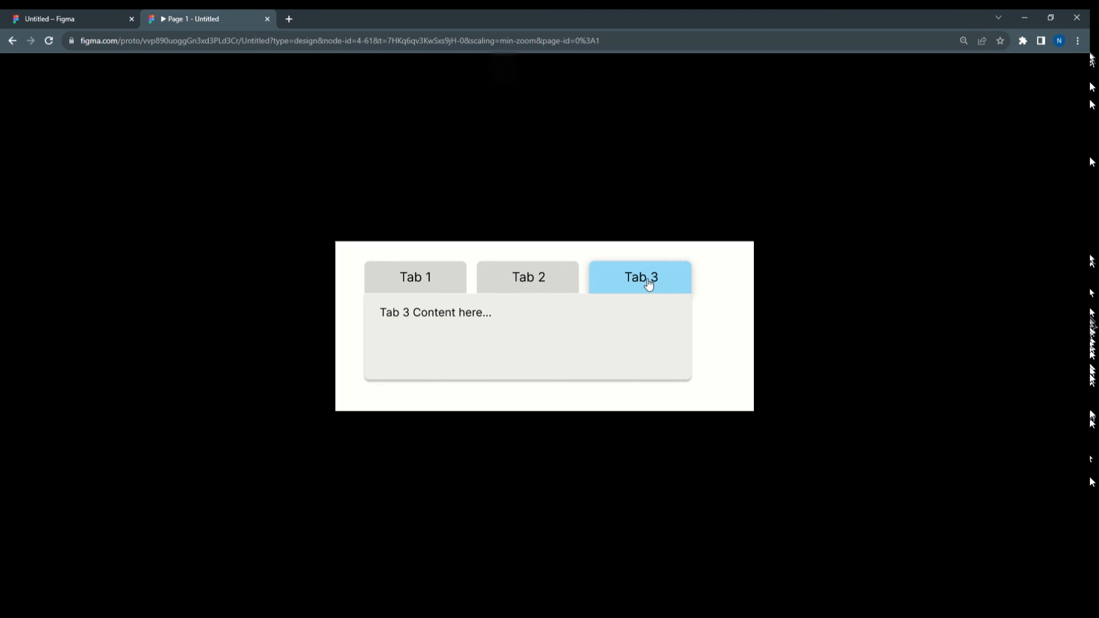
left_click(549, 279)
left_click(432, 282)
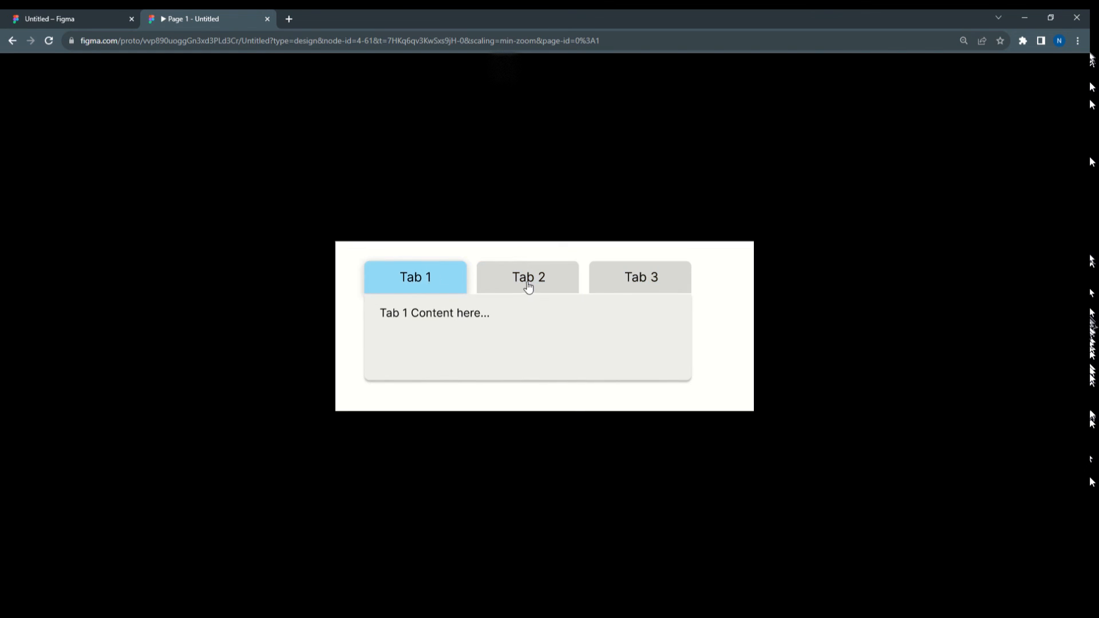
left_click(527, 284)
left_click(628, 286)
left_click(95, 19)
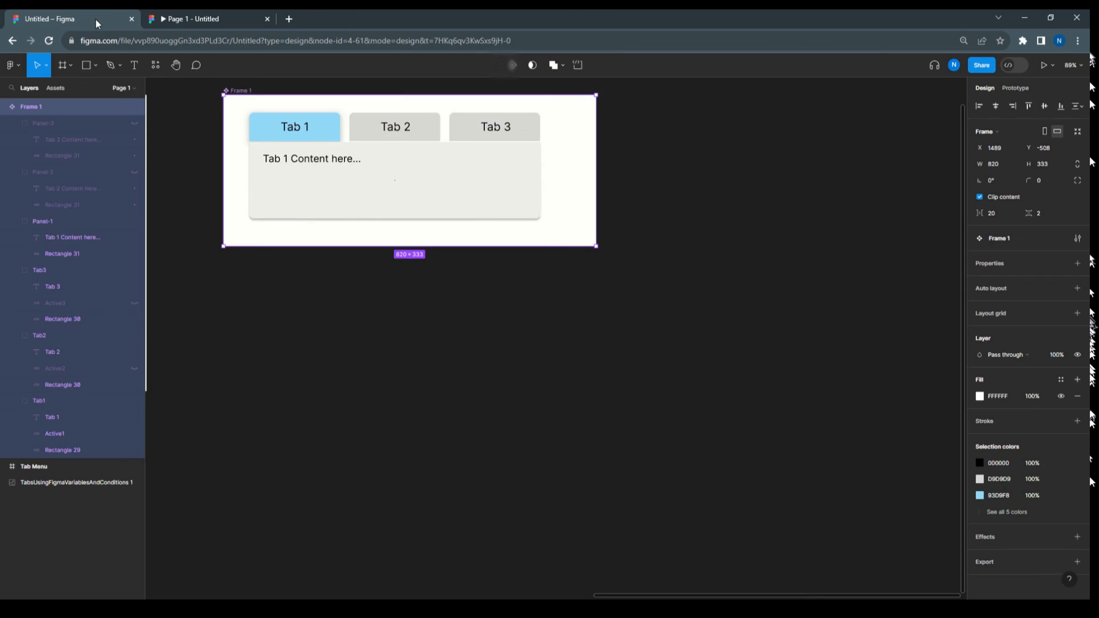